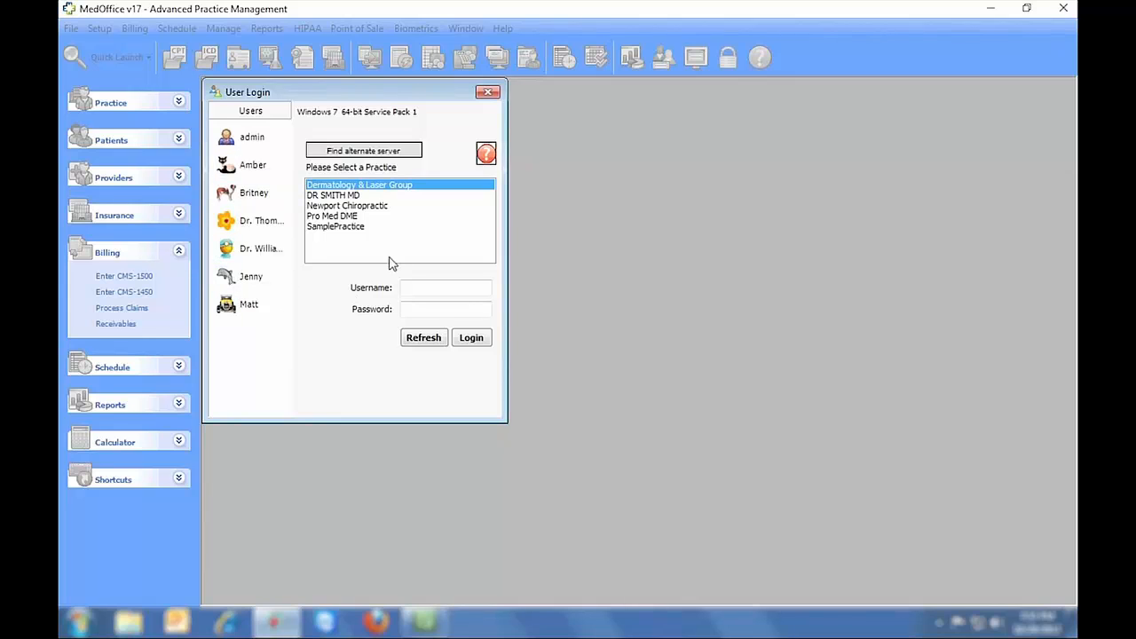
- Log in to the SamplePractice practice as admin with the account password
{"action": "left_click", "coordinate": [356, 227]}
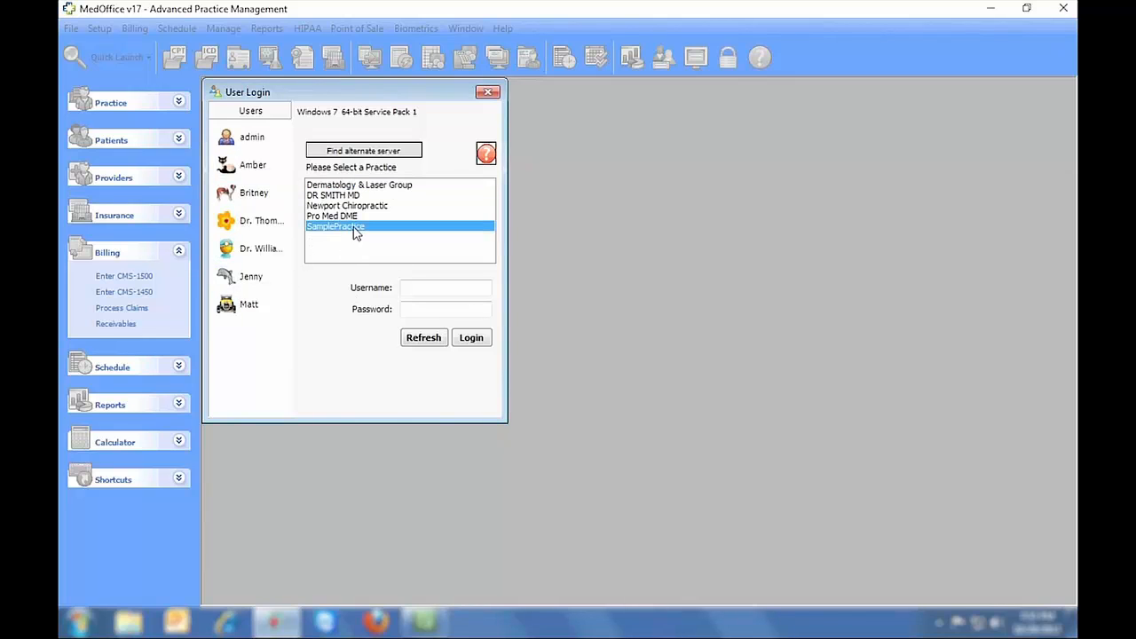
{"action": "left_click", "coordinate": [241, 137]}
{"action": "left_click", "coordinate": [430, 311]}
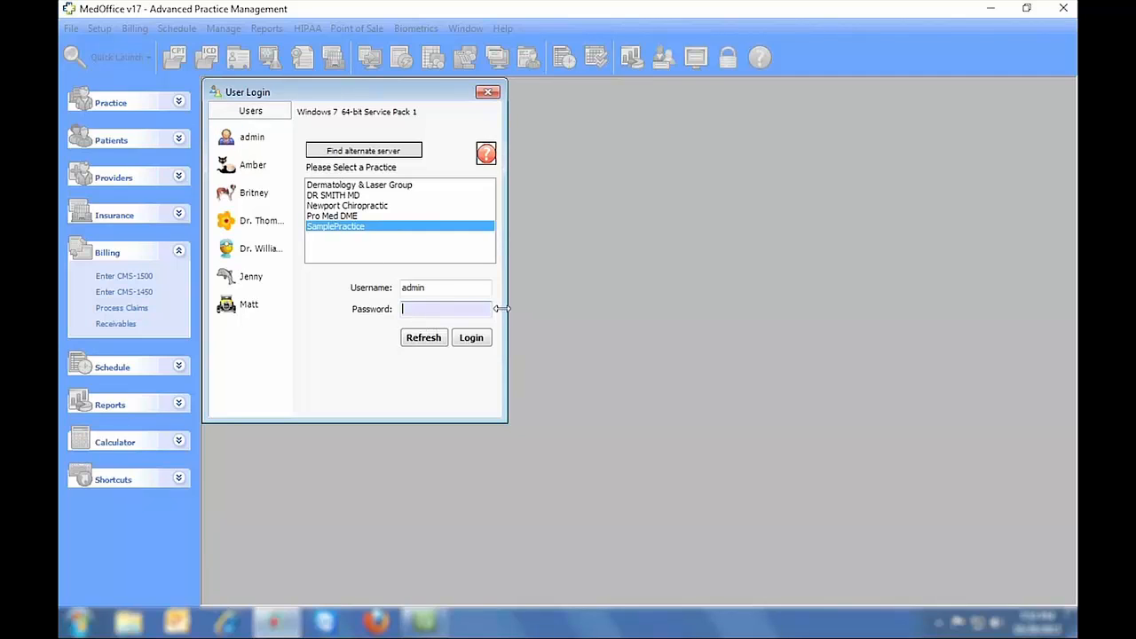
{"action": "type", "text": "*"}
{"action": "left_click", "coordinate": [472, 337]}
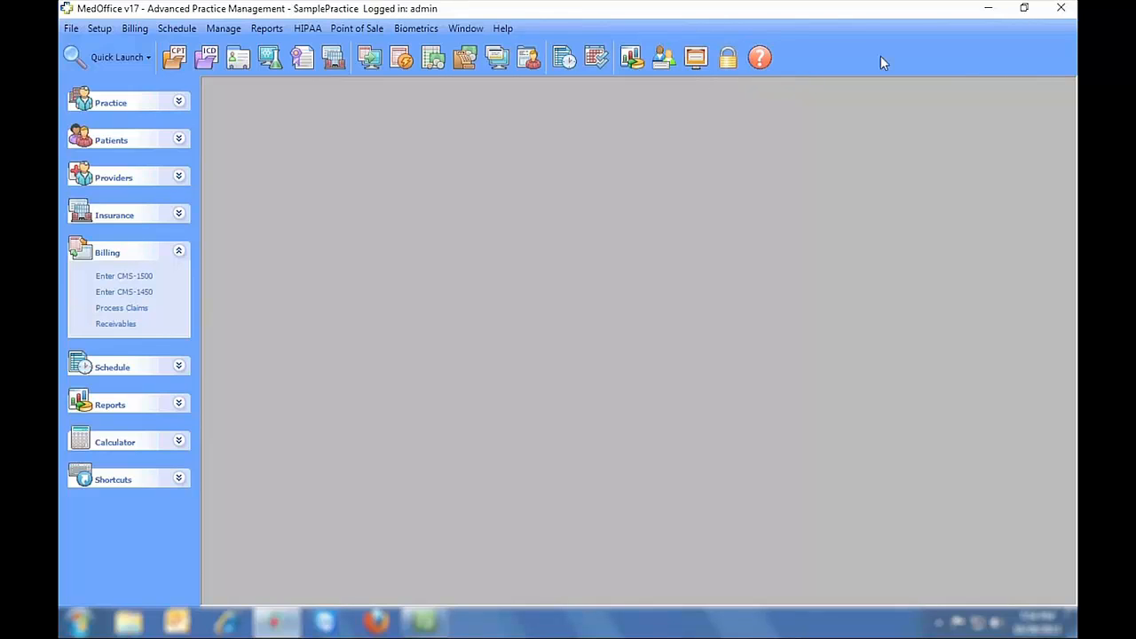
- Browse the File menu commands and the Setup menu
{"action": "left_click", "coordinate": [71, 27]}
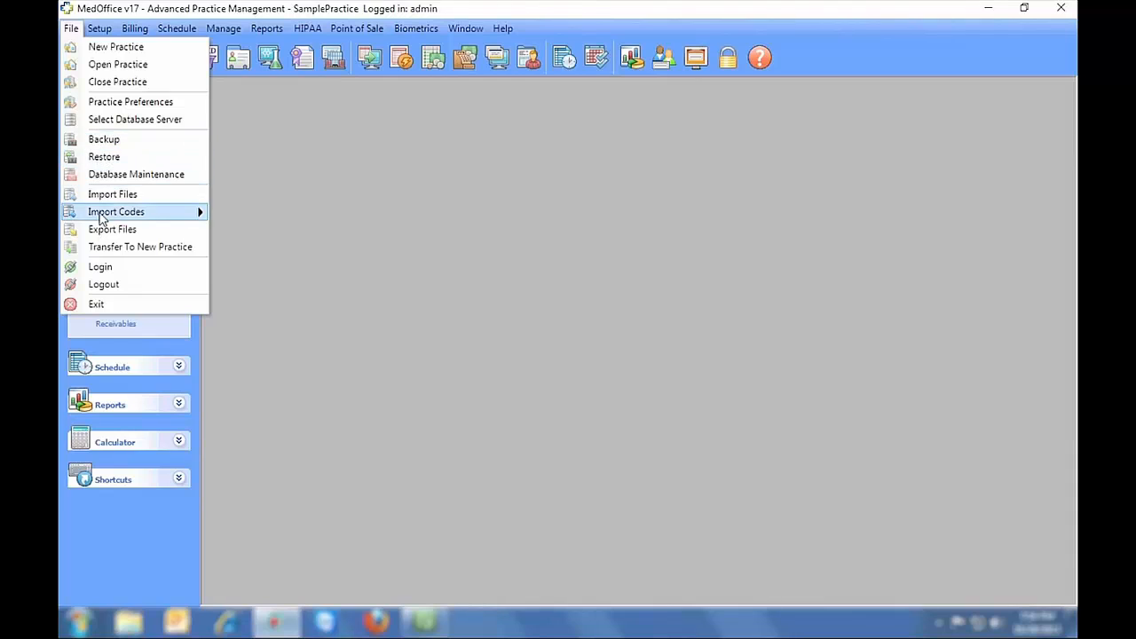
{"action": "mouse_move", "coordinate": [100, 219]}
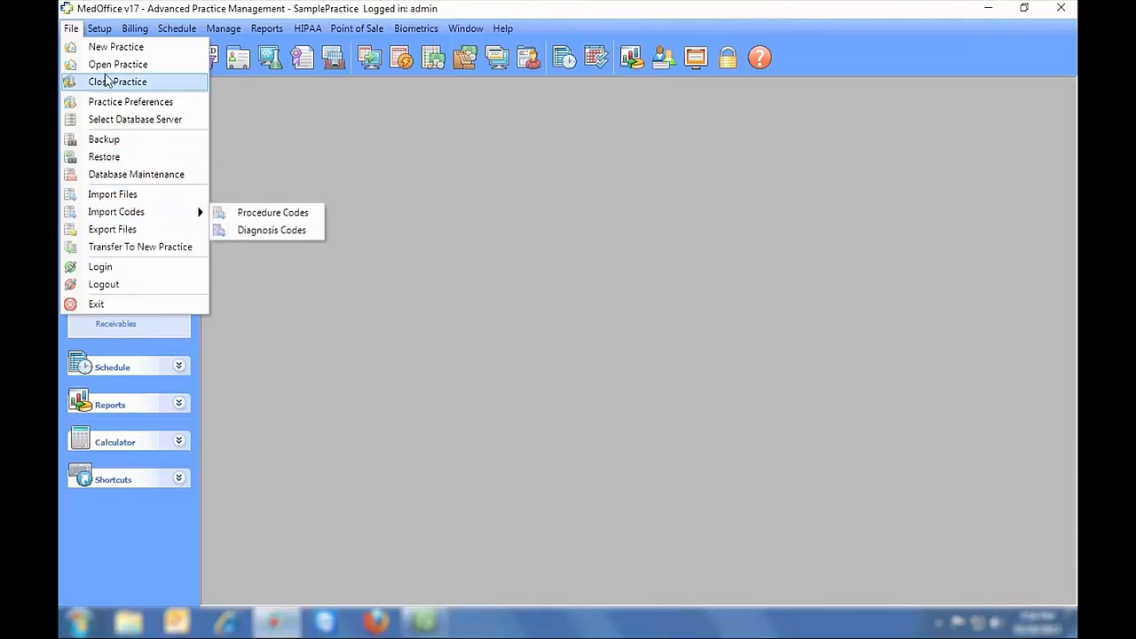
{"action": "mouse_move", "coordinate": [105, 30]}
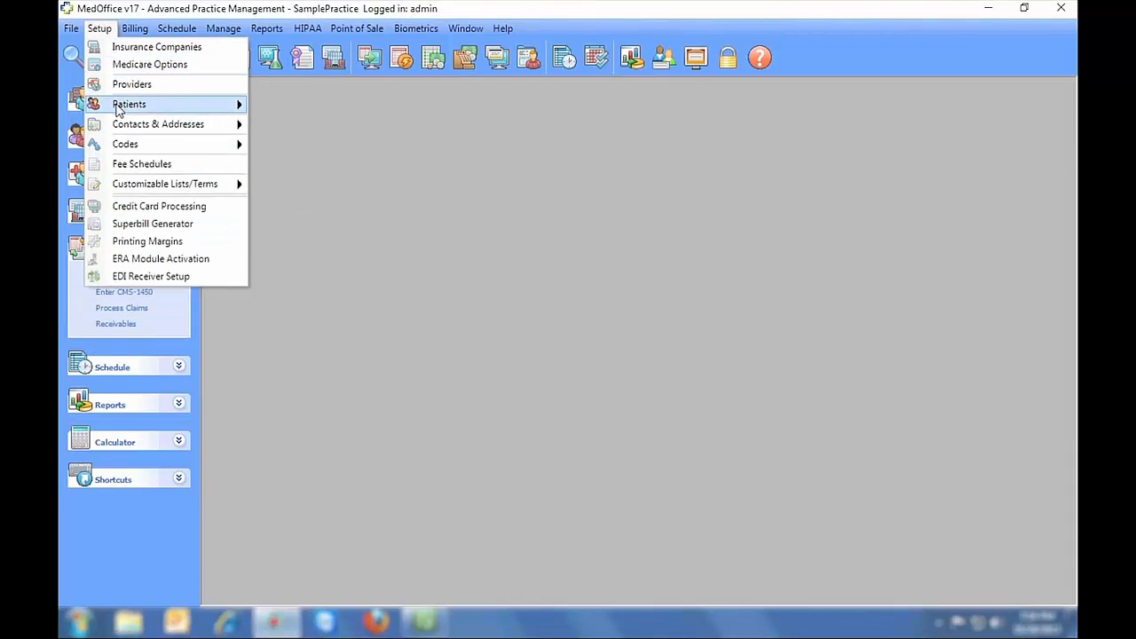
{"action": "mouse_move", "coordinate": [121, 107]}
{"action": "mouse_move", "coordinate": [122, 127]}
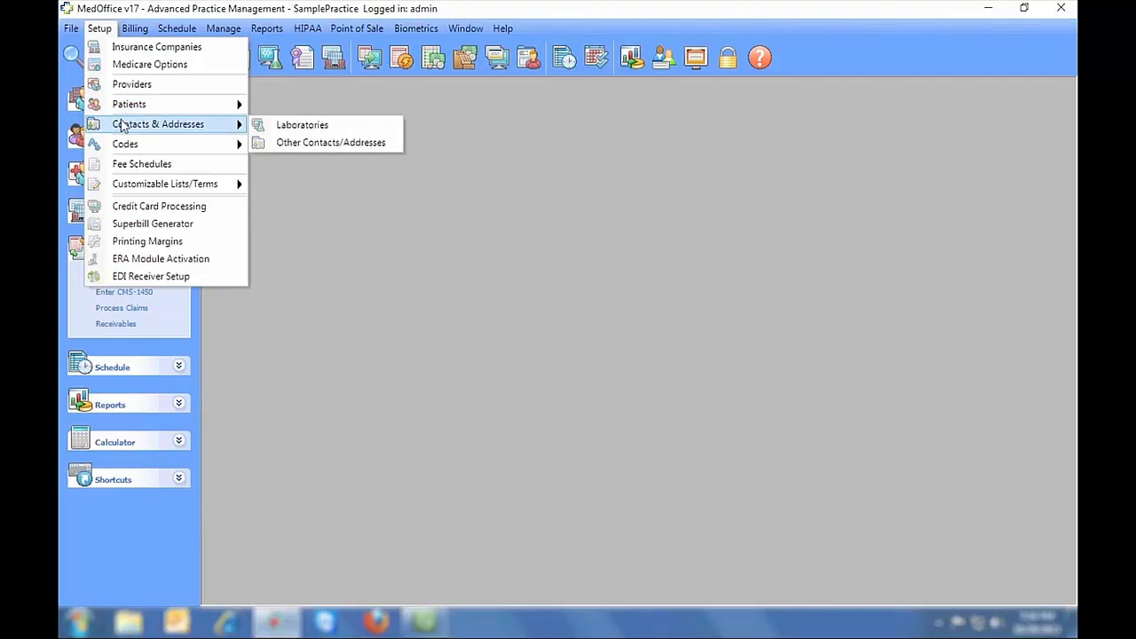
{"action": "mouse_move", "coordinate": [125, 148]}
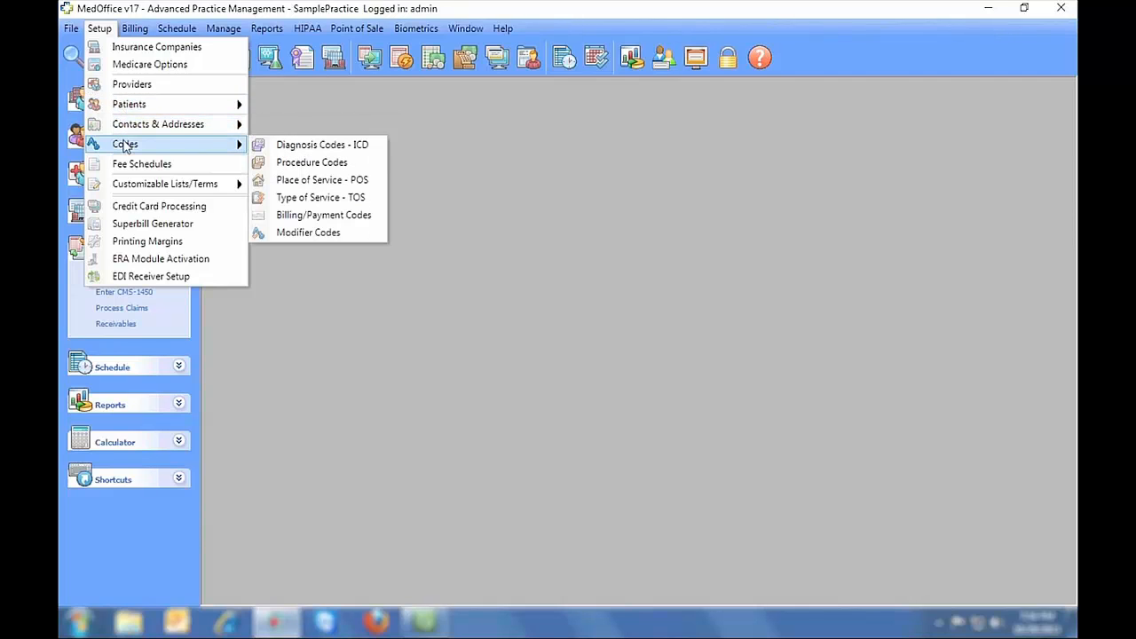
{"action": "mouse_move", "coordinate": [128, 185]}
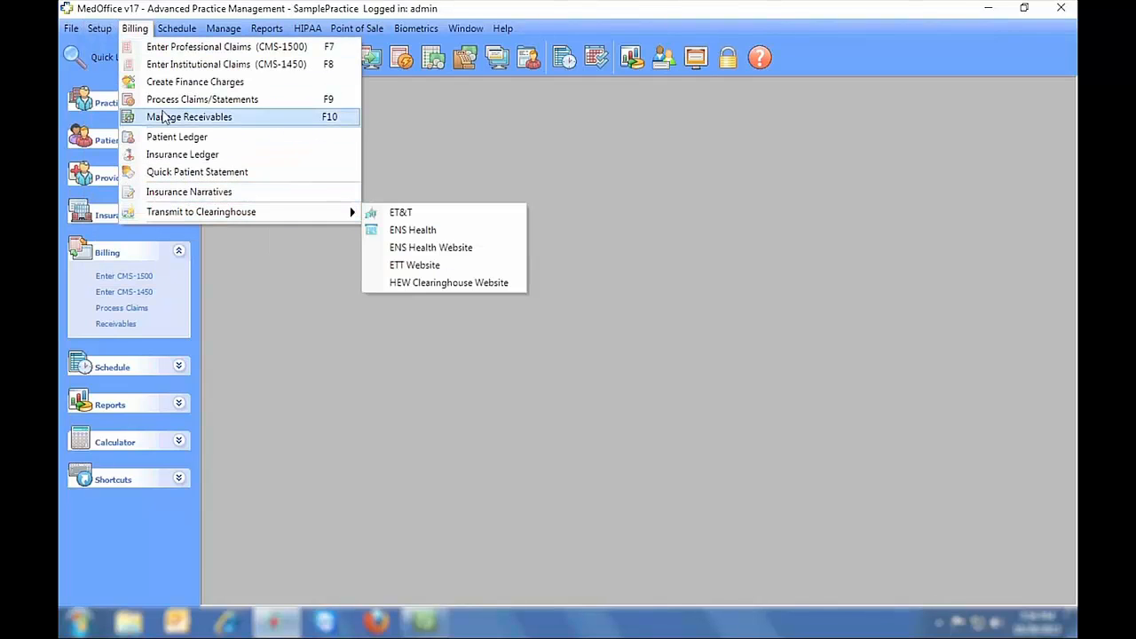
- Look through the Billing, Manage, Reports, HIPAA and Window menus, then show the Quick Launch search options
{"action": "mouse_move", "coordinate": [217, 33]}
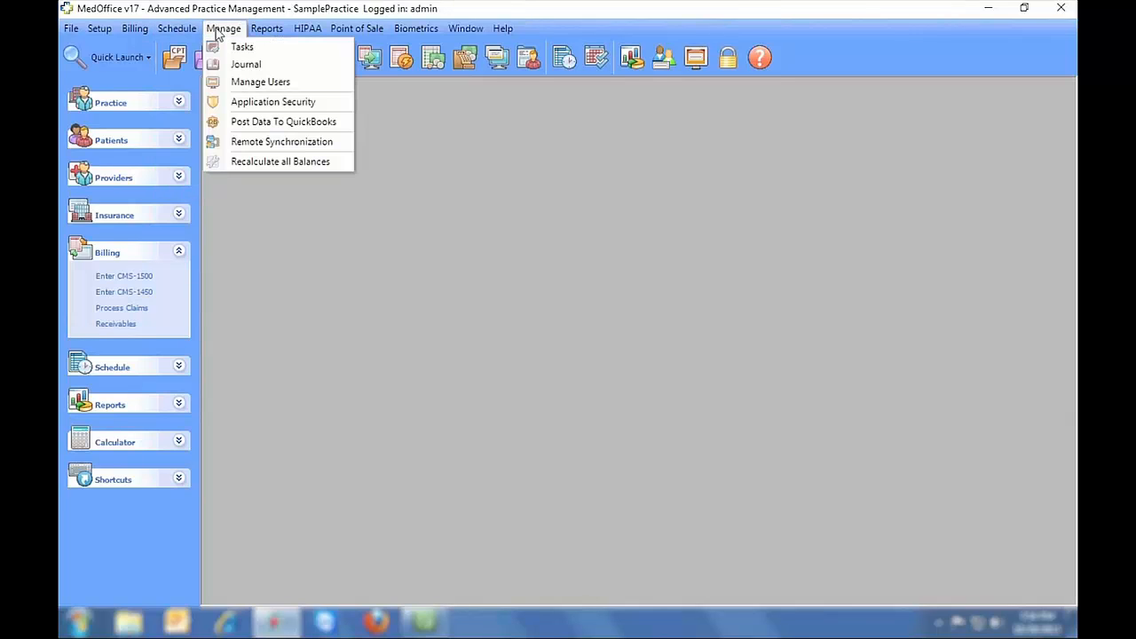
{"action": "mouse_move", "coordinate": [257, 33]}
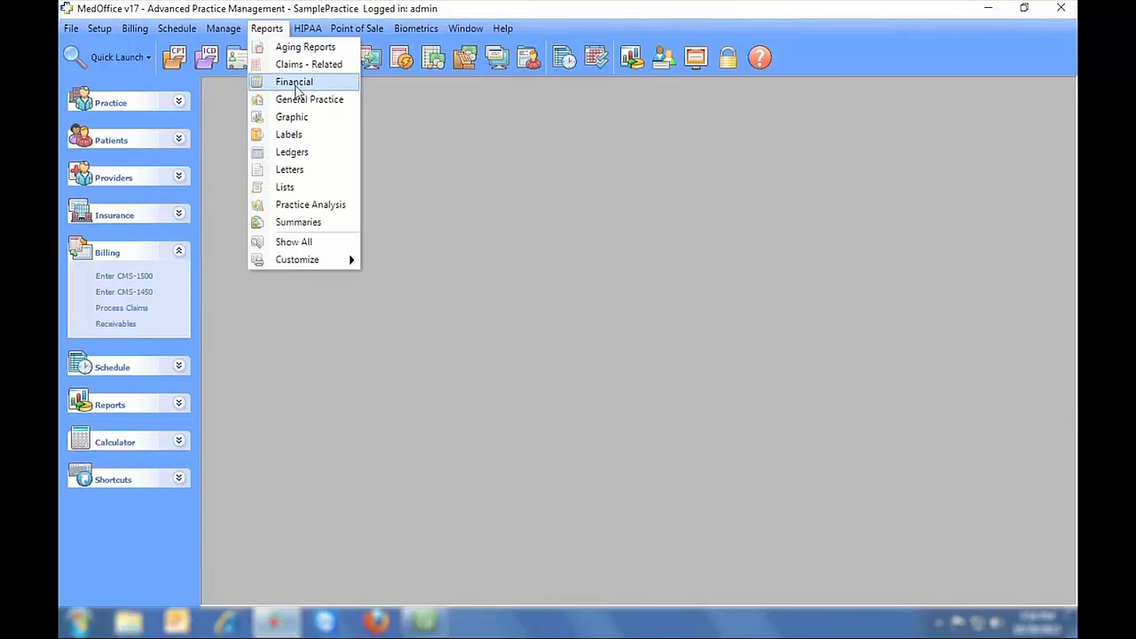
{"action": "mouse_move", "coordinate": [299, 261]}
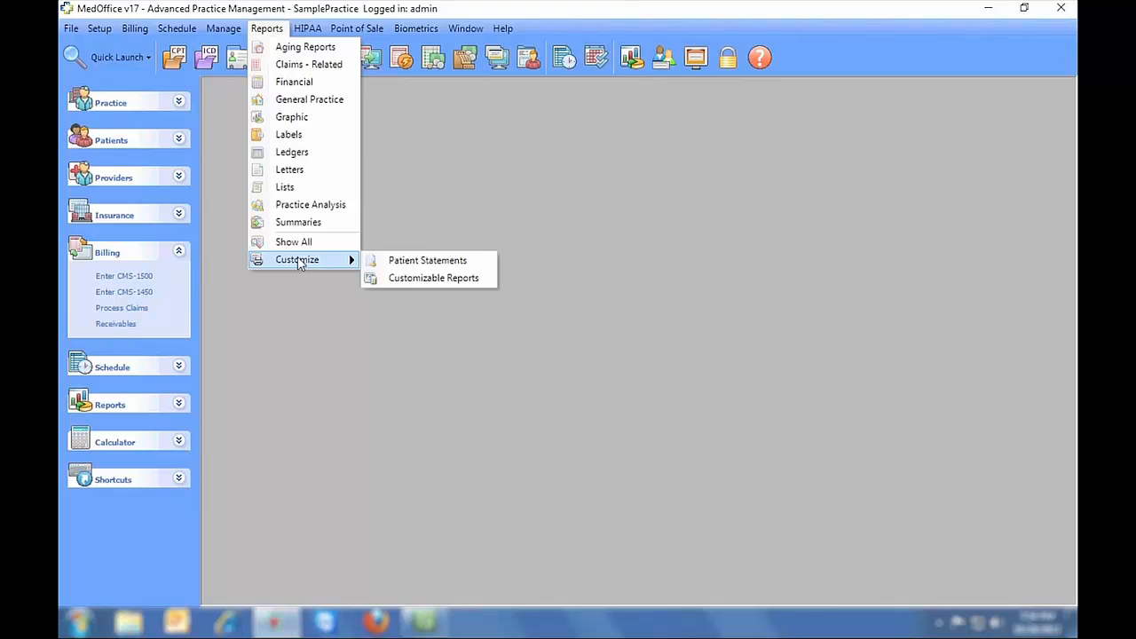
{"action": "mouse_move", "coordinate": [305, 31]}
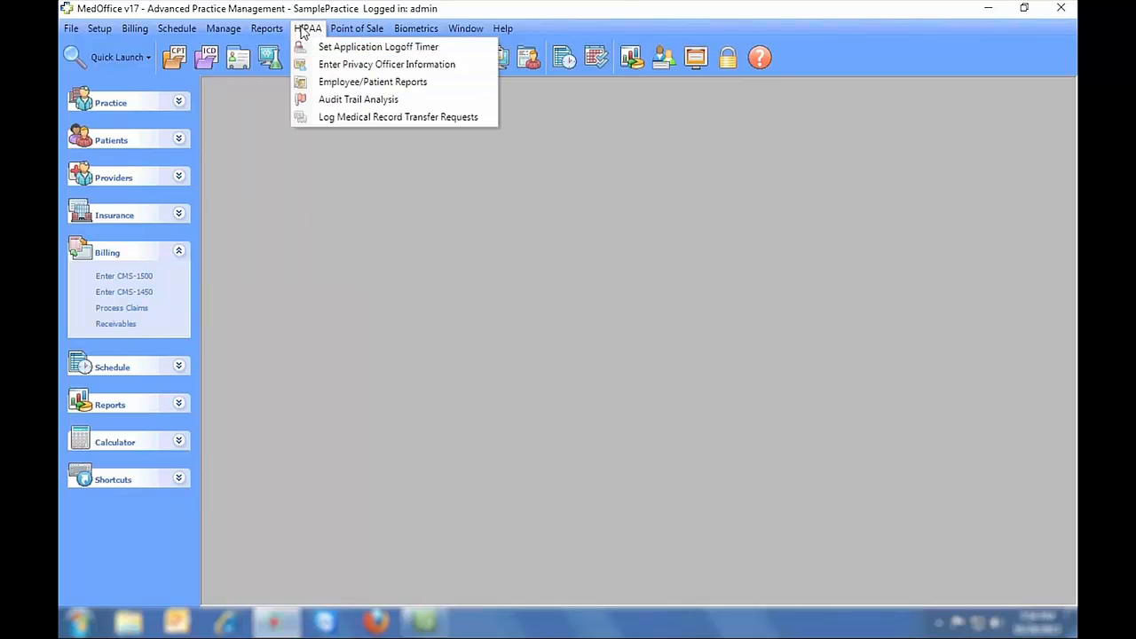
{"action": "mouse_move", "coordinate": [353, 29]}
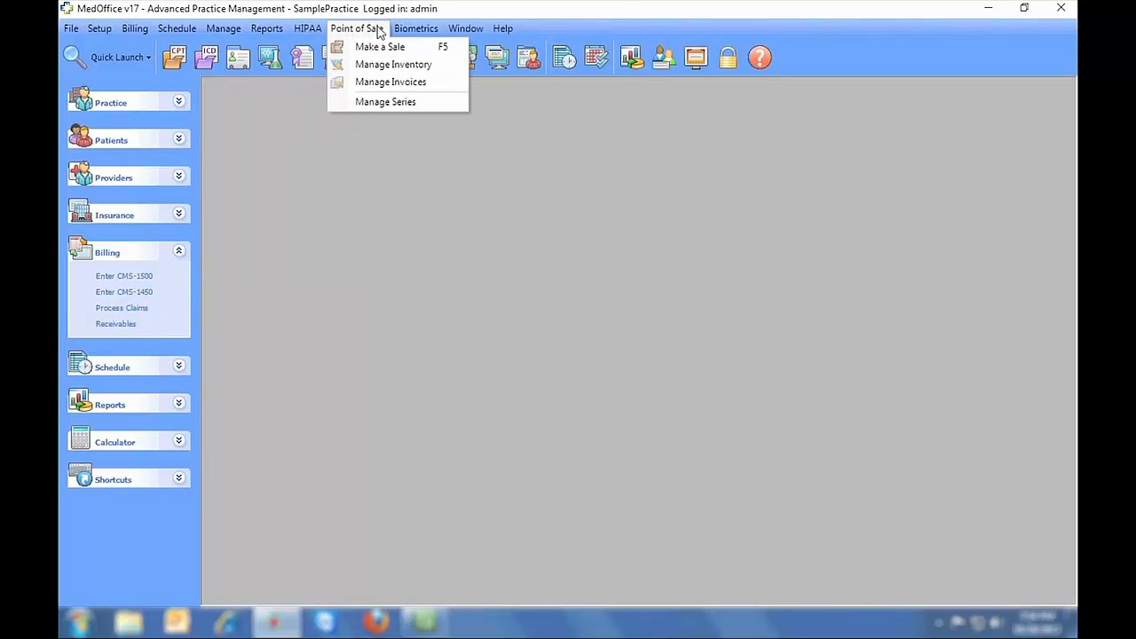
{"action": "mouse_move", "coordinate": [457, 32]}
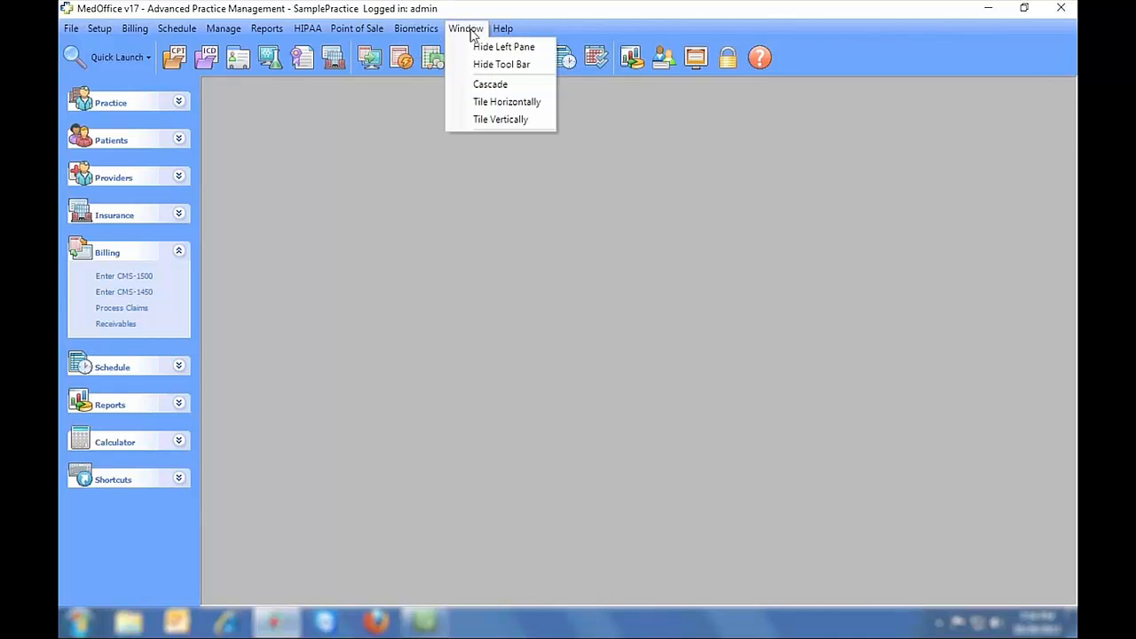
{"action": "left_click", "coordinate": [430, 124]}
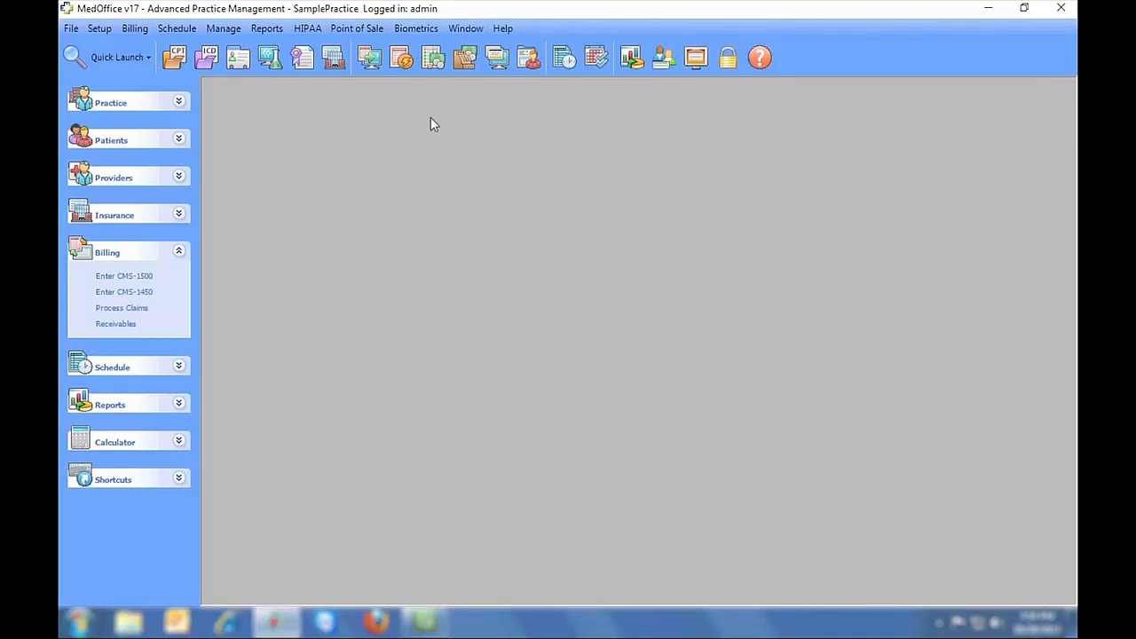
{"action": "left_click", "coordinate": [149, 59]}
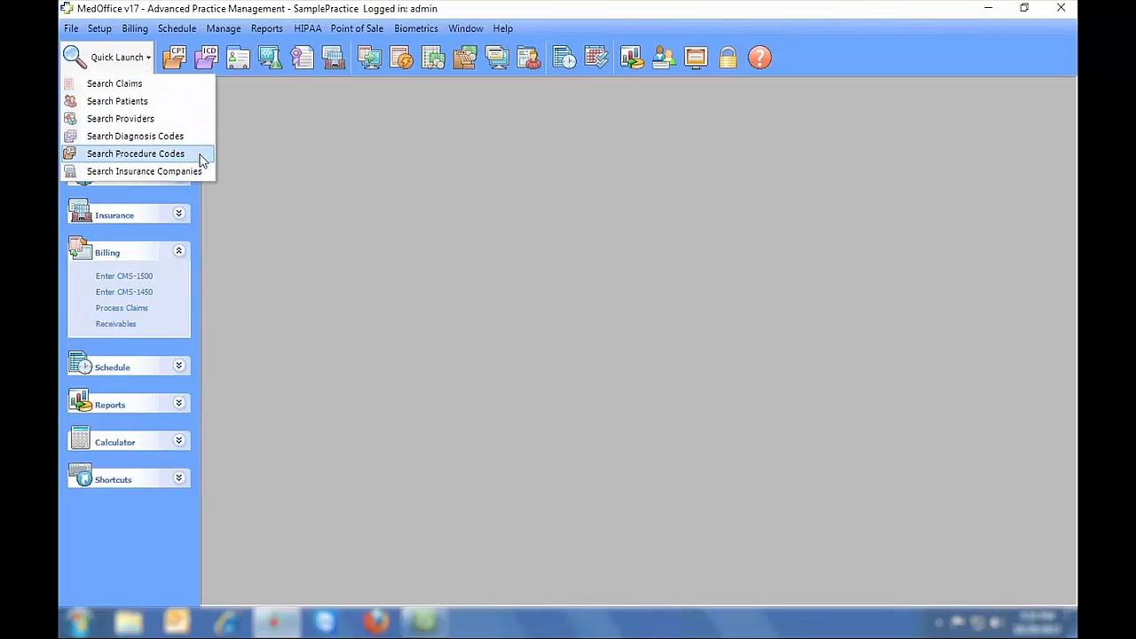
- Dismiss Quick Launch and expand then collapse the Practice, Patient, Provider, Insurance, Schedule and Reports sections
{"action": "left_click", "coordinate": [220, 182]}
{"action": "left_click", "coordinate": [179, 103]}
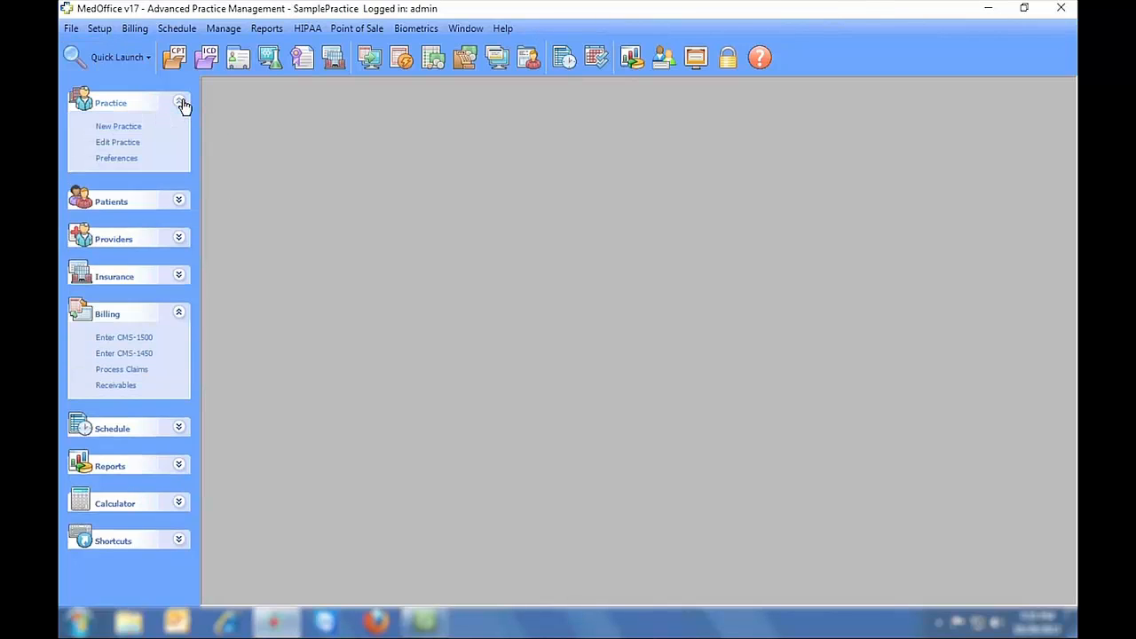
{"action": "left_click", "coordinate": [180, 103]}
{"action": "left_click", "coordinate": [180, 141]}
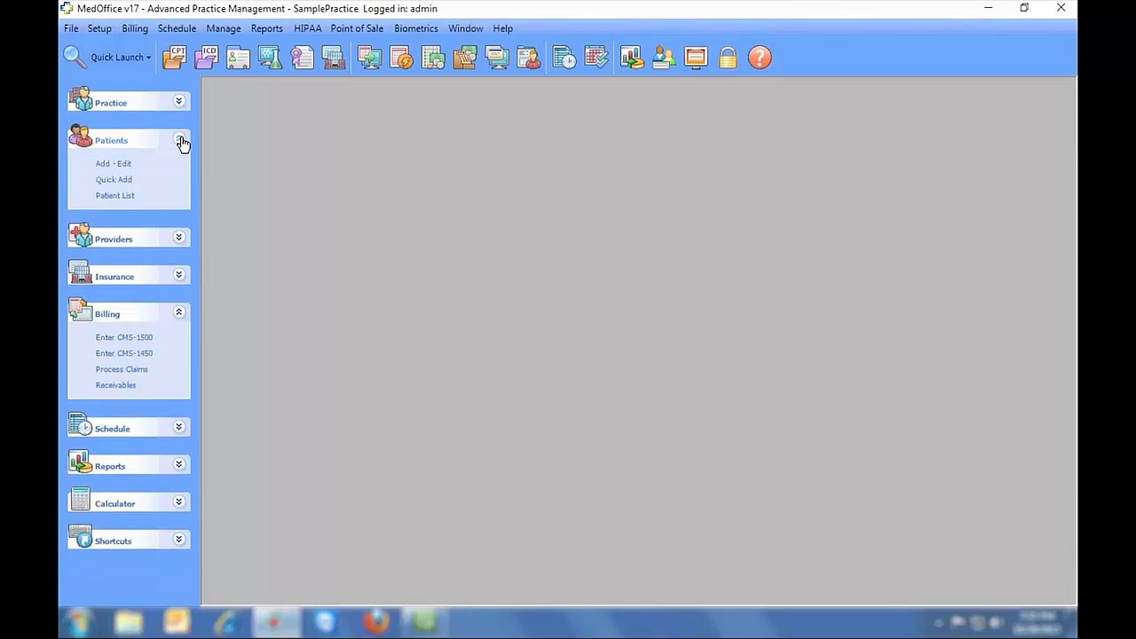
{"action": "left_click", "coordinate": [180, 141]}
{"action": "left_click", "coordinate": [180, 178]}
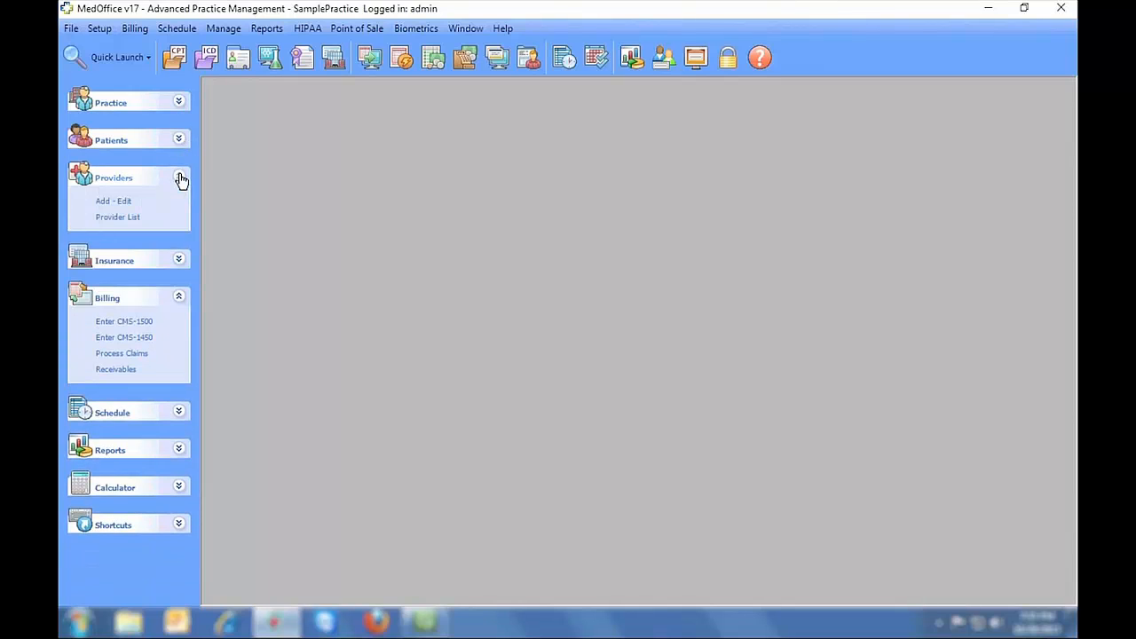
{"action": "left_click", "coordinate": [180, 179]}
{"action": "left_click", "coordinate": [180, 216]}
{"action": "left_click", "coordinate": [180, 215]}
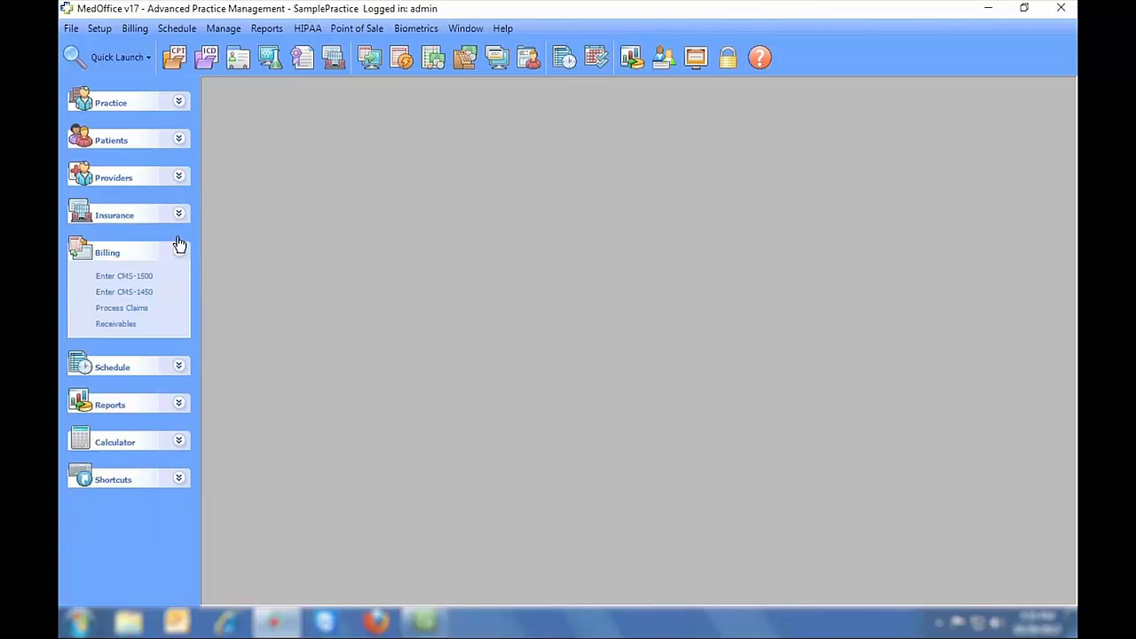
{"action": "left_click", "coordinate": [179, 368]}
{"action": "left_click", "coordinate": [181, 371]}
{"action": "left_click", "coordinate": [179, 406]}
{"action": "left_click", "coordinate": [179, 405]}
- Open and close the Calculator, then expand and collapse the Shortcuts list
{"action": "left_click", "coordinate": [180, 441]}
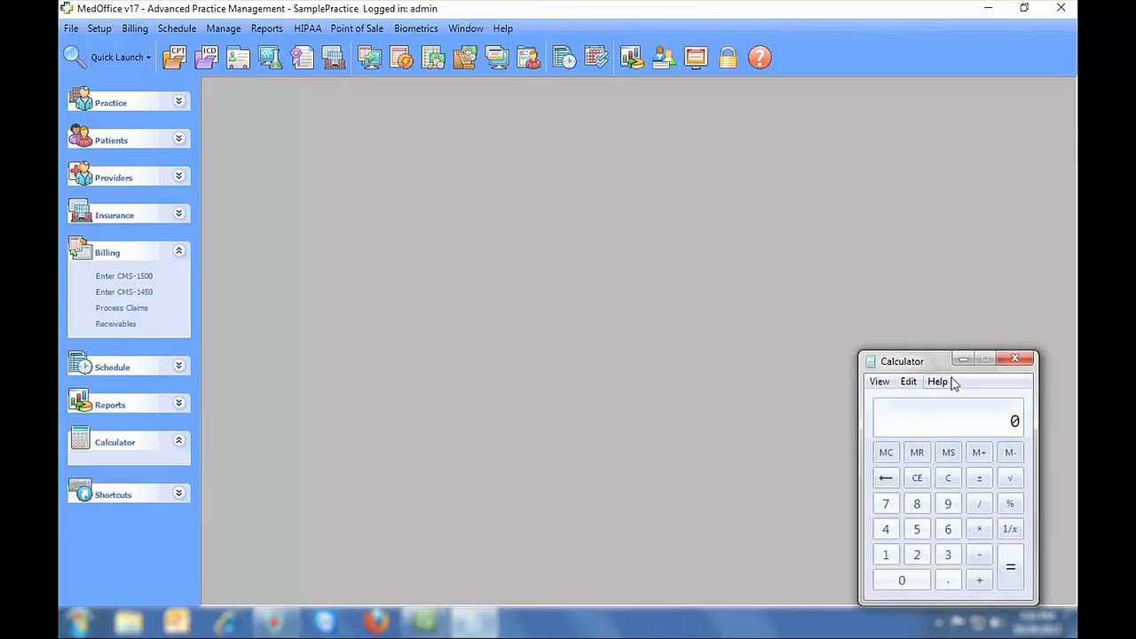
{"action": "left_click", "coordinate": [1015, 357]}
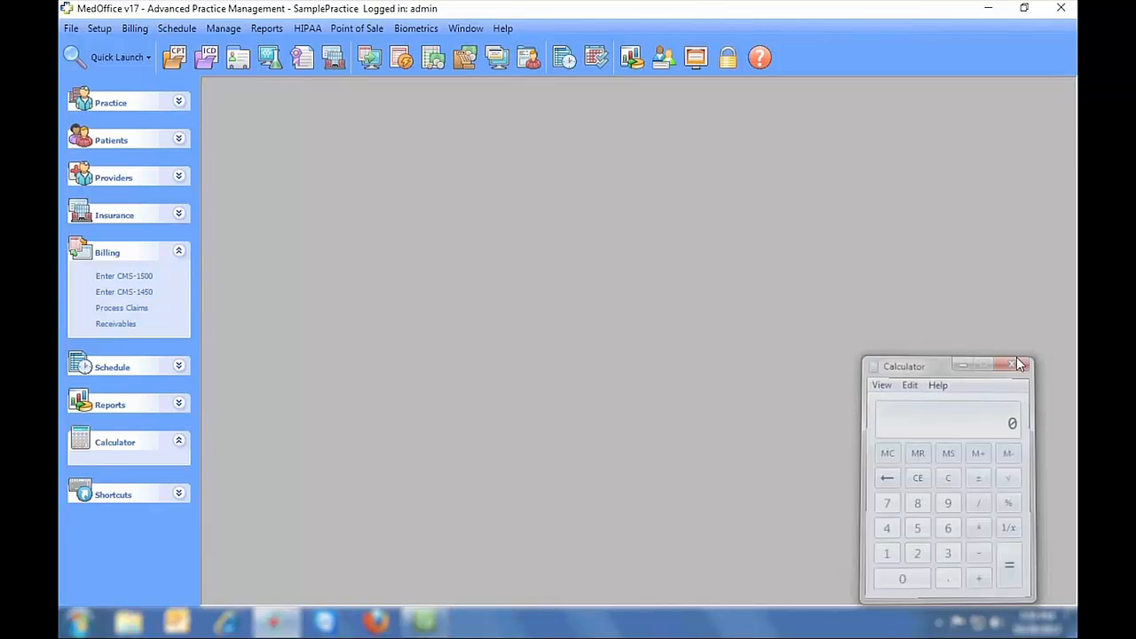
{"action": "left_click", "coordinate": [180, 494]}
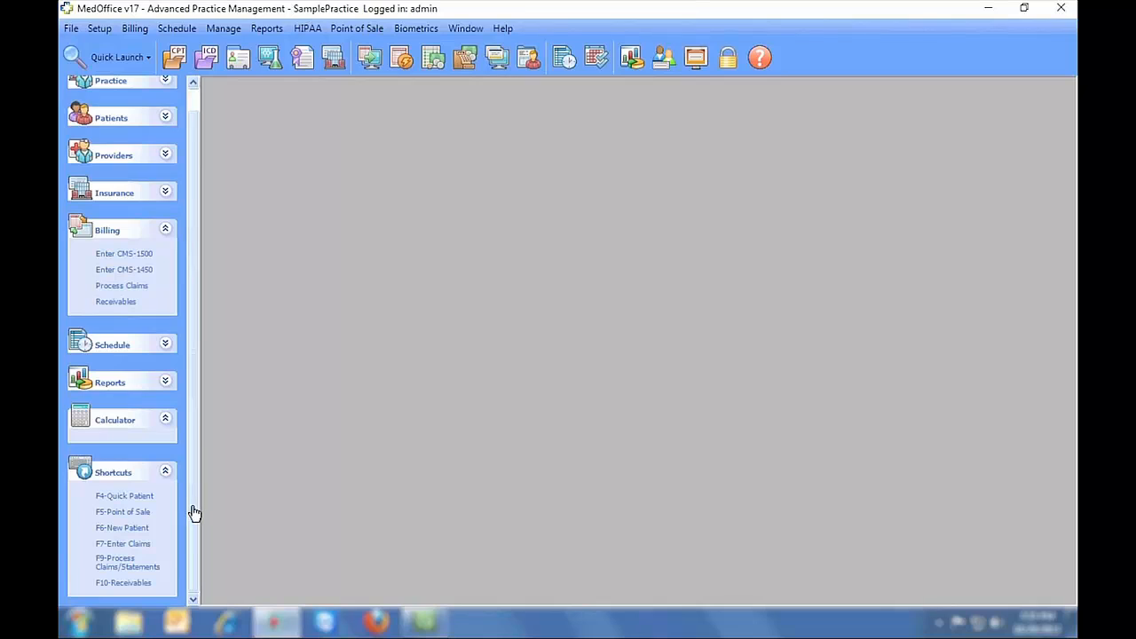
{"action": "left_click", "coordinate": [166, 474]}
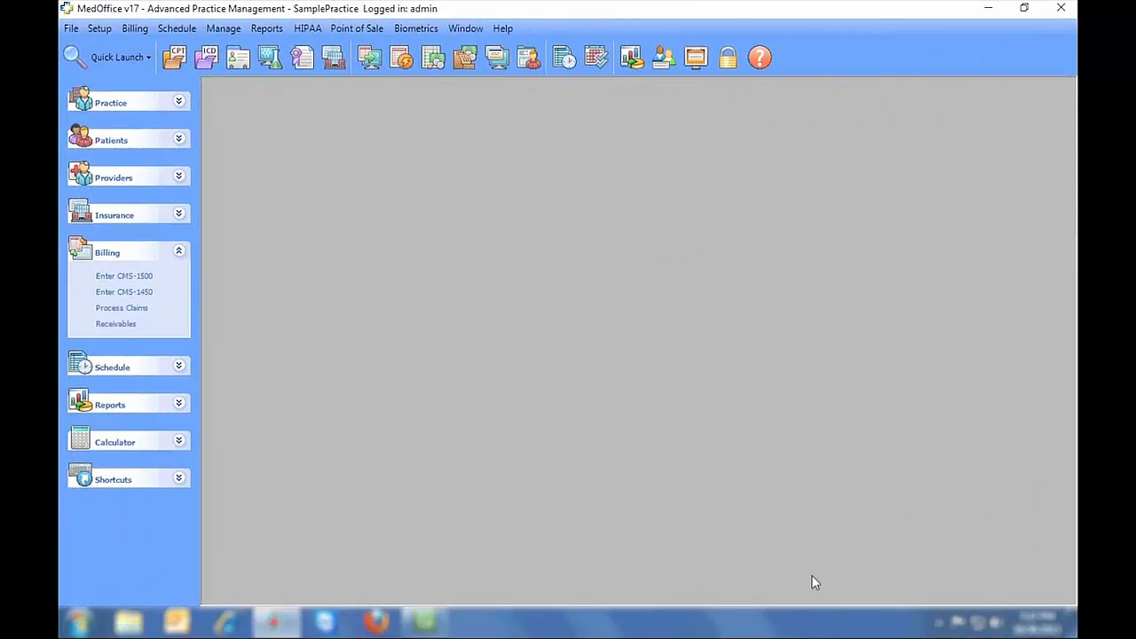
{"action": "left_click", "coordinate": [74, 32]}
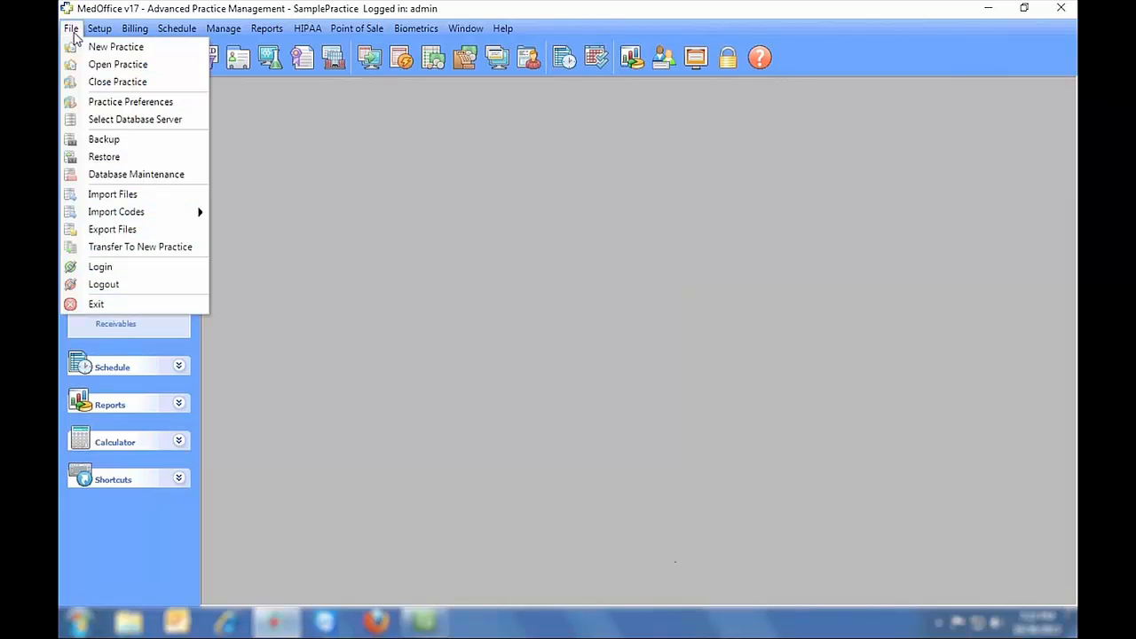
{"action": "left_click", "coordinate": [112, 46]}
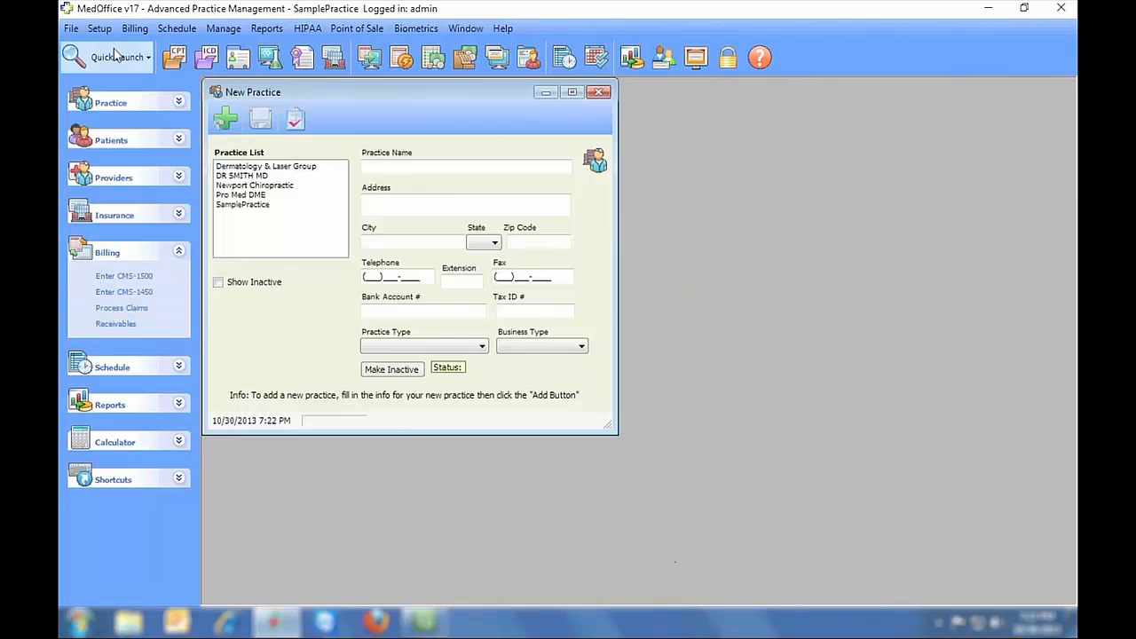
{"action": "left_click", "coordinate": [404, 169]}
{"action": "left_click", "coordinate": [400, 206]}
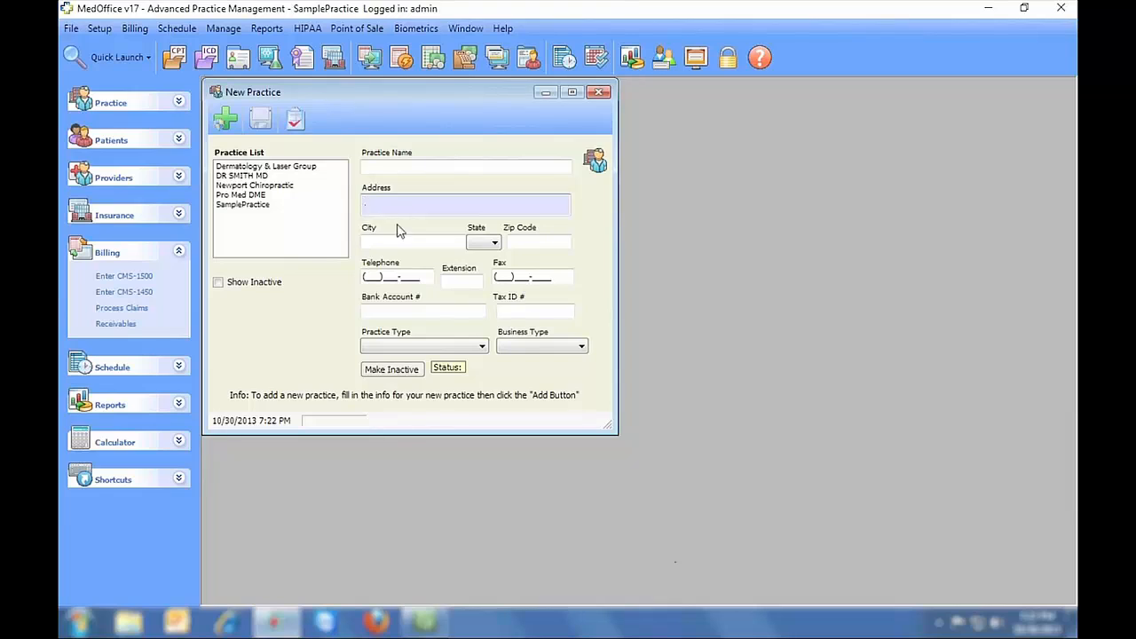
{"action": "left_click", "coordinate": [398, 242]}
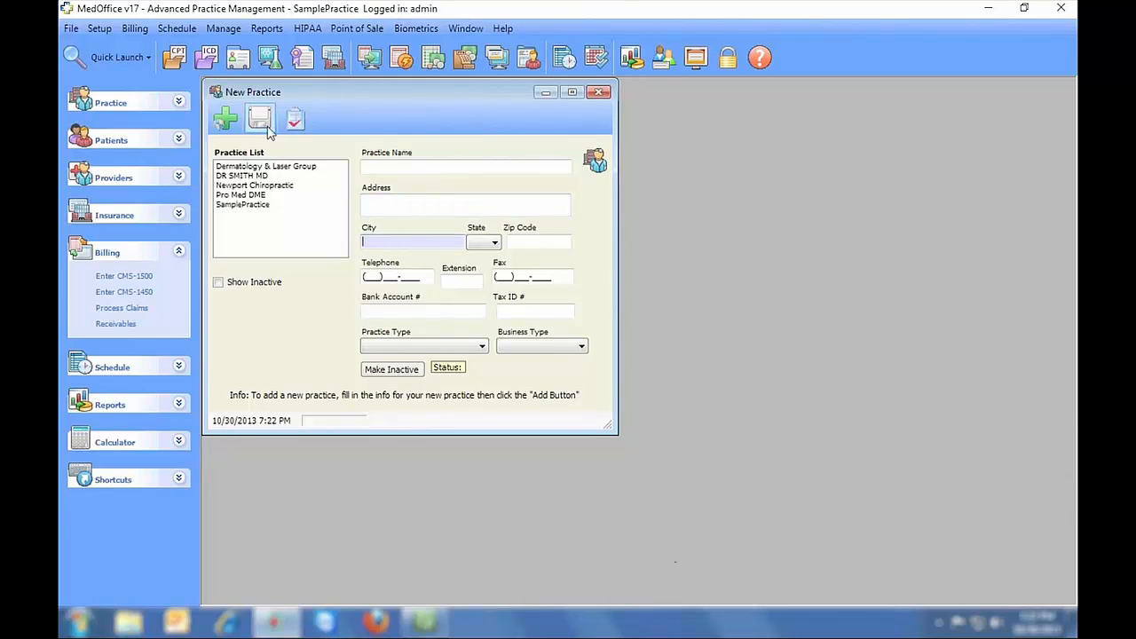
{"action": "left_click", "coordinate": [598, 92]}
- Open Insurance Companies setup, check its name, address and city fields, and view the ID search list
{"action": "left_click", "coordinate": [99, 29]}
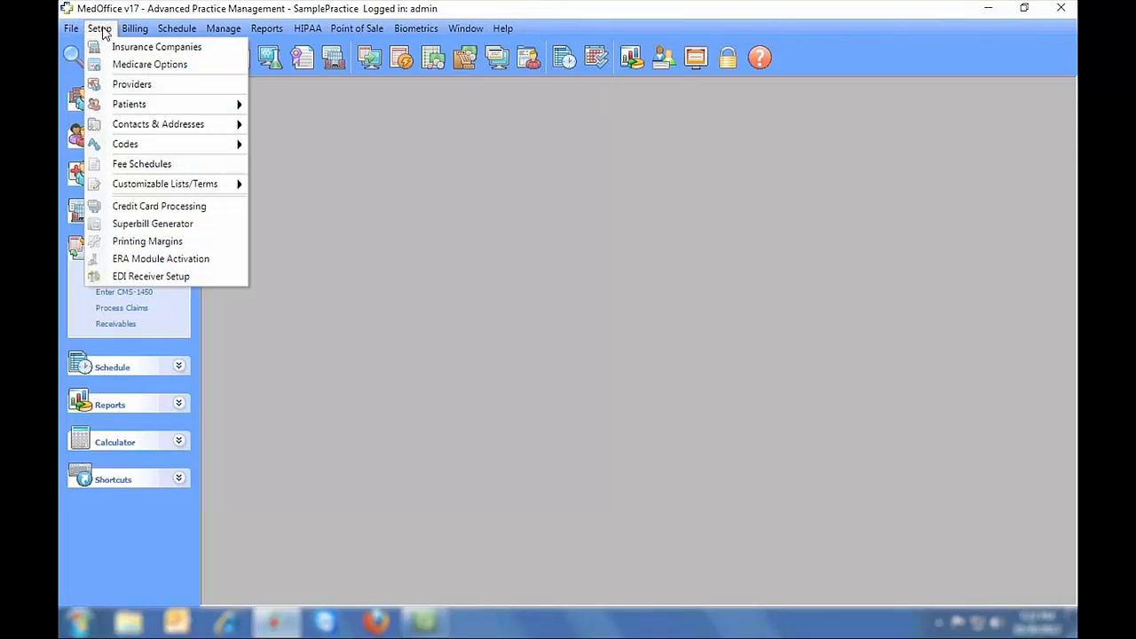
{"action": "left_click", "coordinate": [125, 45]}
{"action": "left_click", "coordinate": [302, 200]}
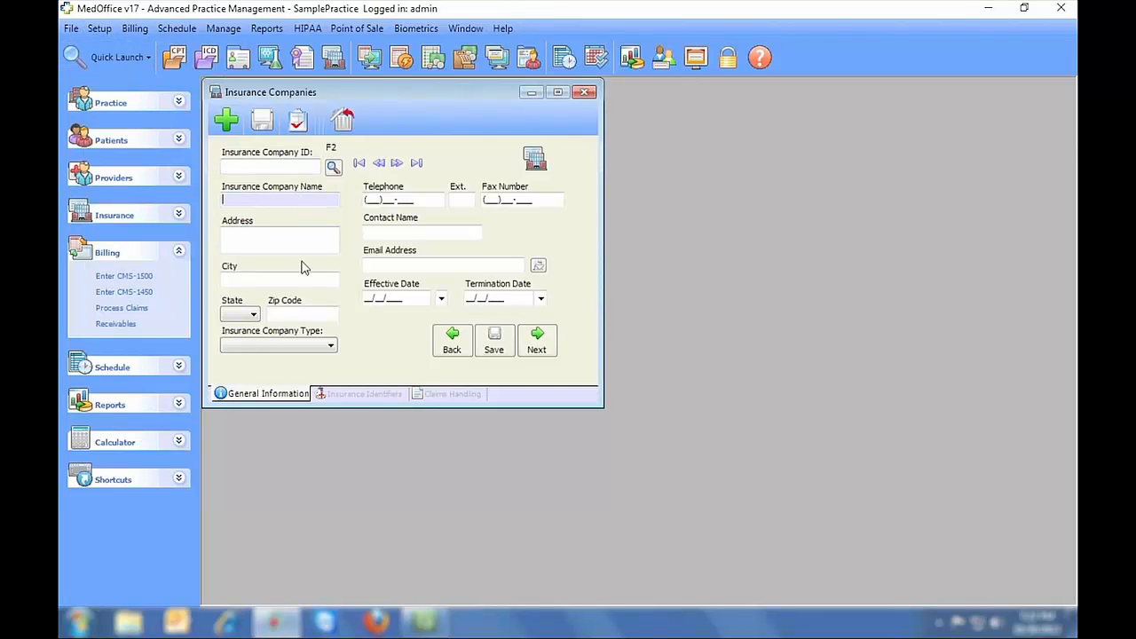
{"action": "left_click", "coordinate": [301, 241]}
{"action": "left_click", "coordinate": [294, 276]}
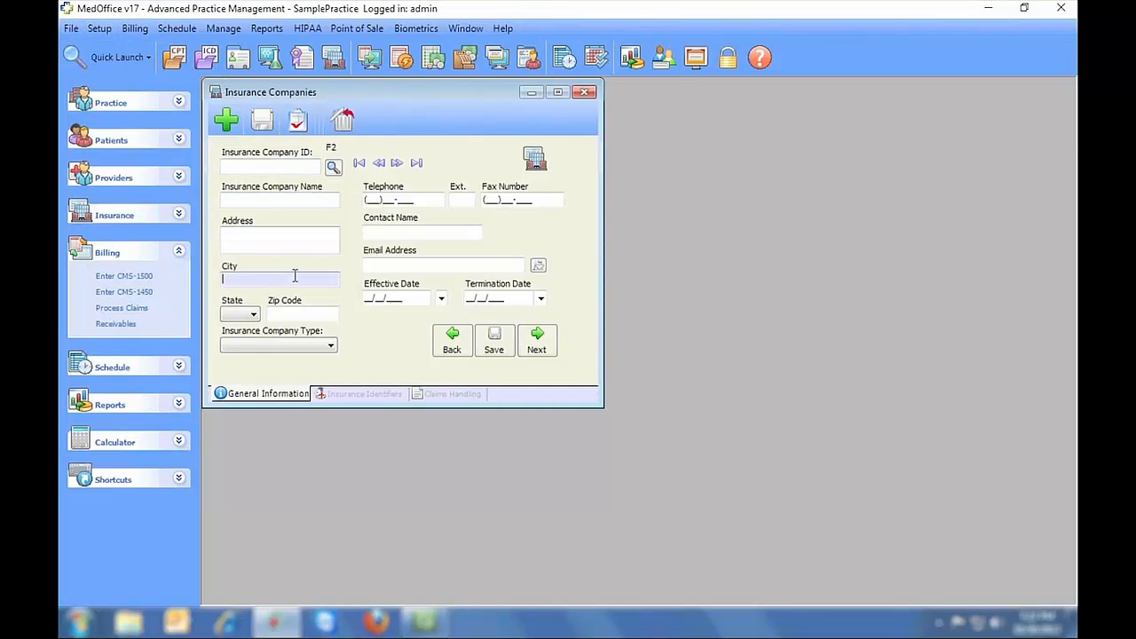
{"action": "left_click", "coordinate": [333, 167]}
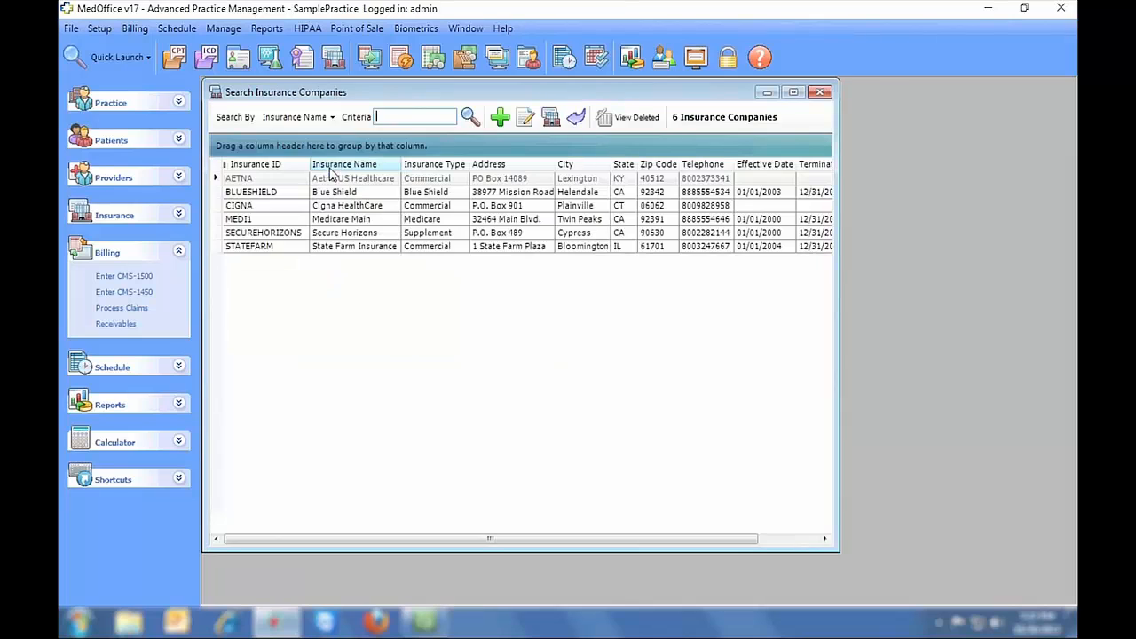
{"action": "left_click", "coordinate": [820, 92]}
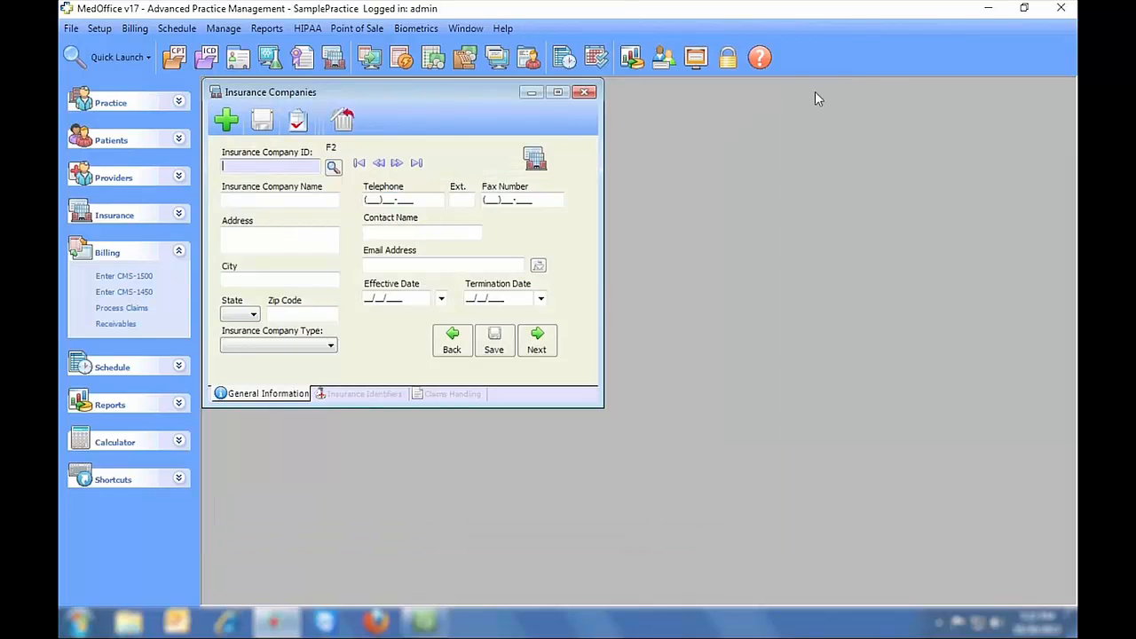
- Step to the Blue Shield record, review its Insurance Identifiers and Claims Handling tabs, then close
{"action": "left_click", "coordinate": [396, 163]}
{"action": "left_click", "coordinate": [397, 163]}
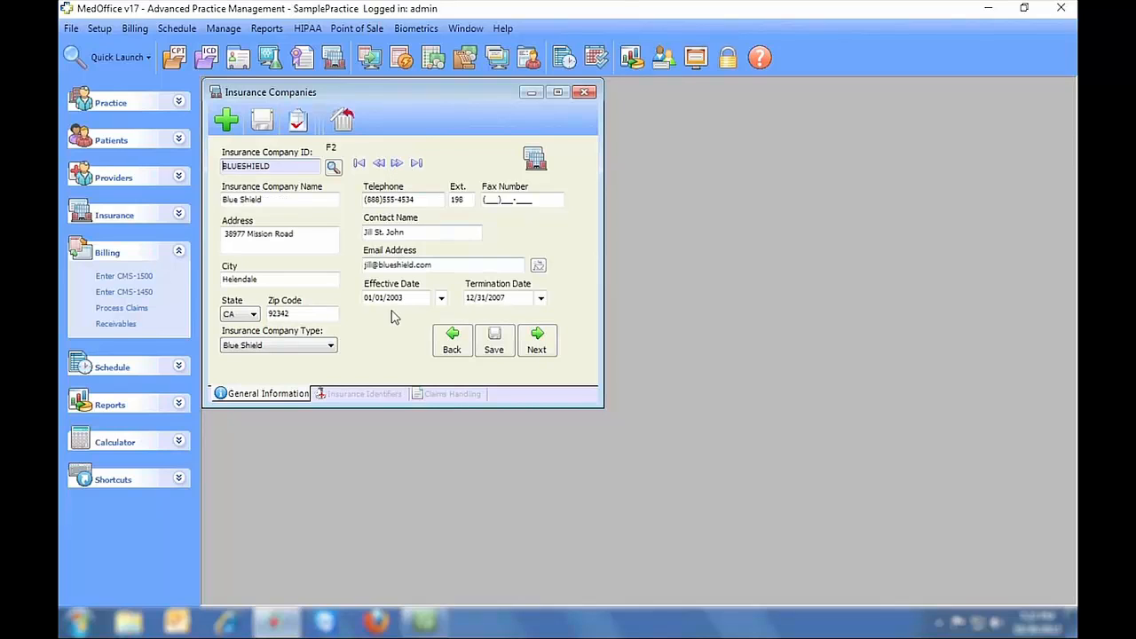
{"action": "left_click", "coordinate": [369, 394]}
{"action": "left_click", "coordinate": [438, 395]}
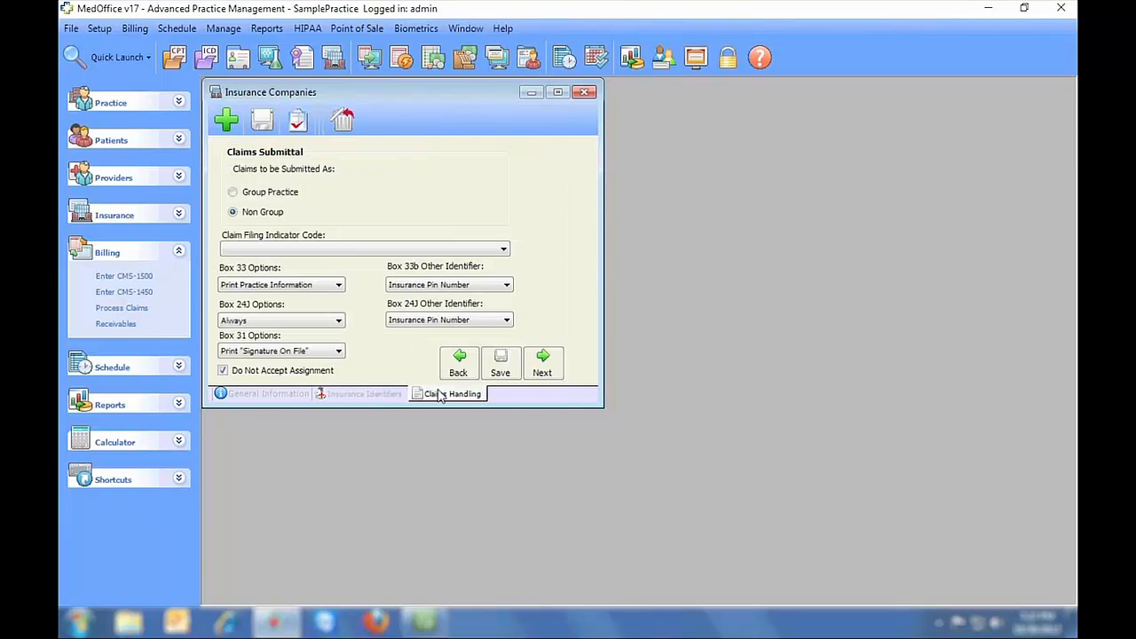
{"action": "left_click", "coordinate": [583, 93]}
{"action": "left_click", "coordinate": [583, 357]}
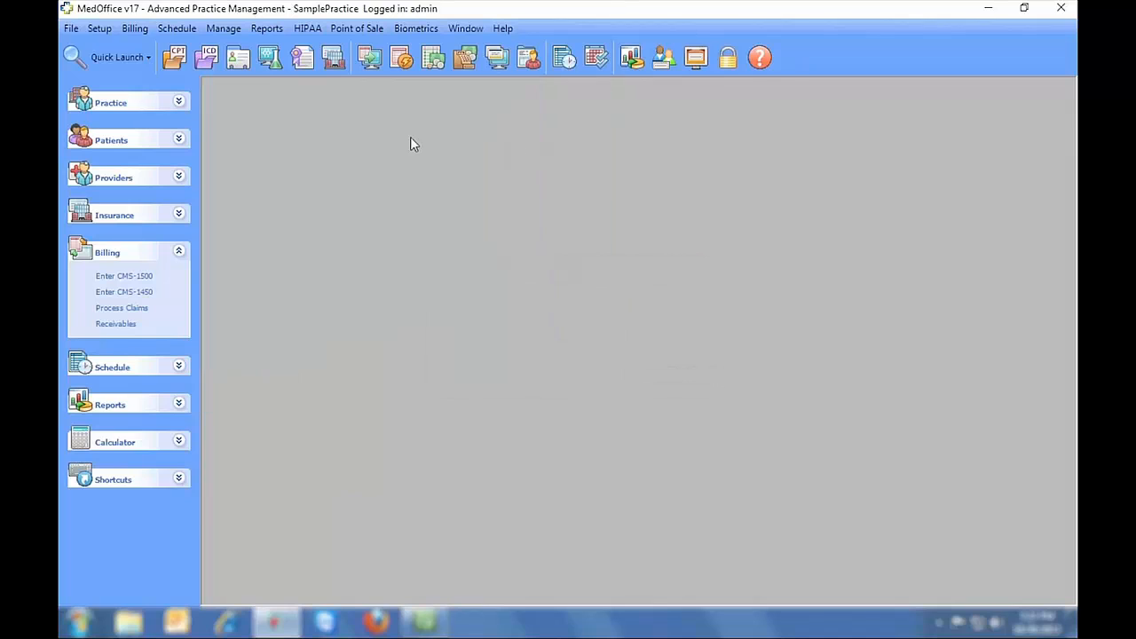
- Open a blank Full Patient Setup form and enter zip 92704 to auto-fill Santa Ana, CA
{"action": "left_click", "coordinate": [102, 30]}
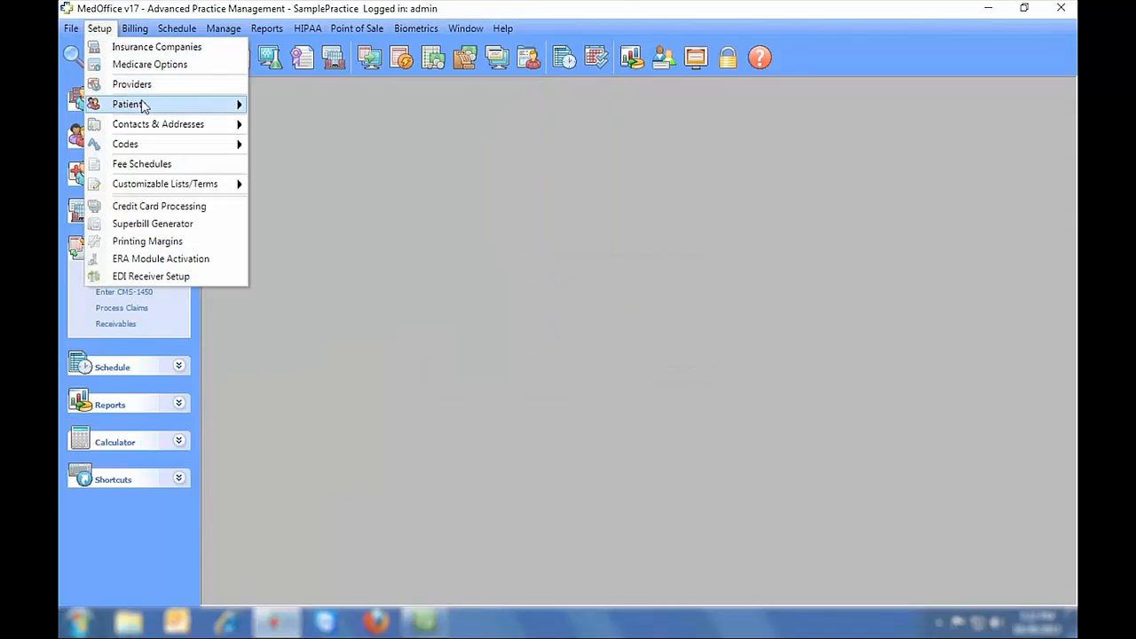
{"action": "mouse_move", "coordinate": [142, 104]}
{"action": "left_click", "coordinate": [284, 105]}
{"action": "left_click", "coordinate": [291, 209]}
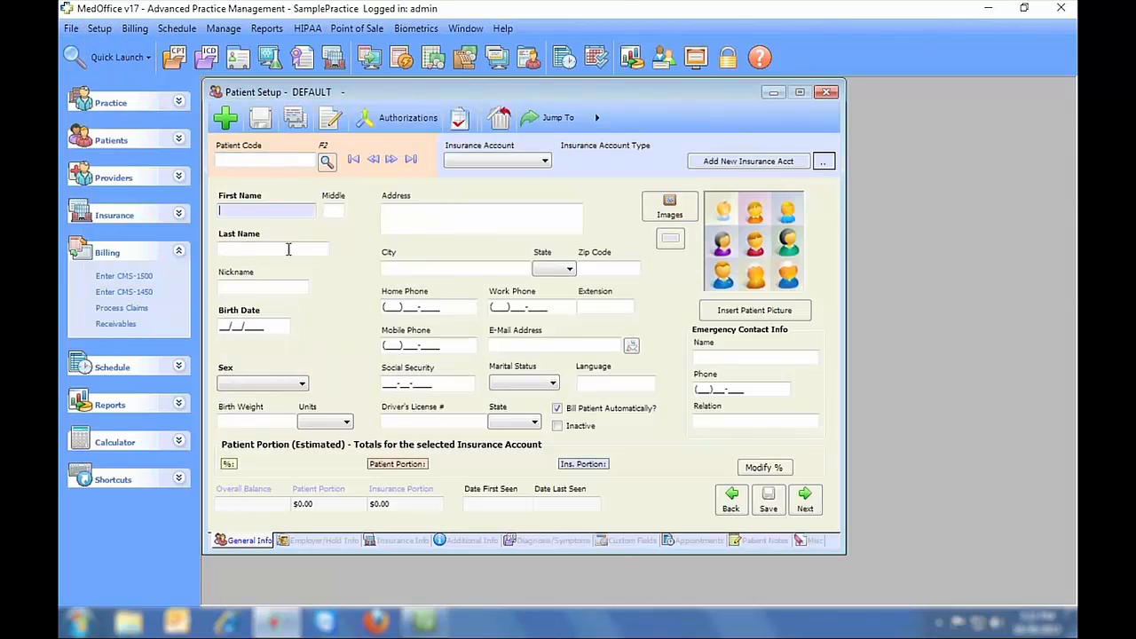
{"action": "left_click", "coordinate": [291, 248]}
{"action": "left_click", "coordinate": [283, 287]}
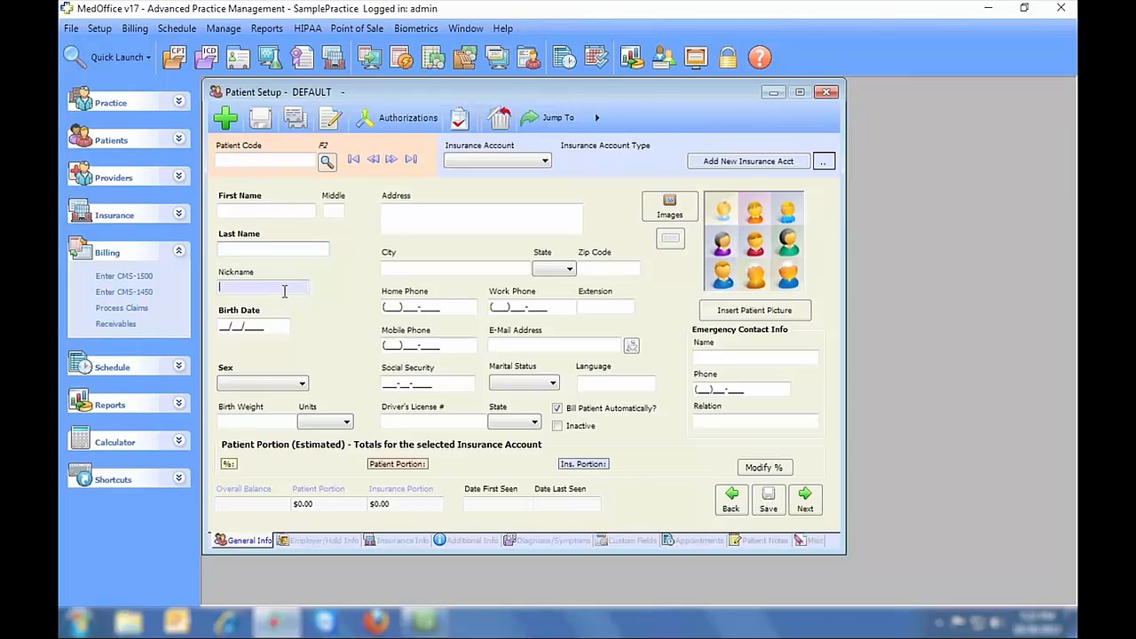
{"action": "left_click", "coordinate": [601, 269]}
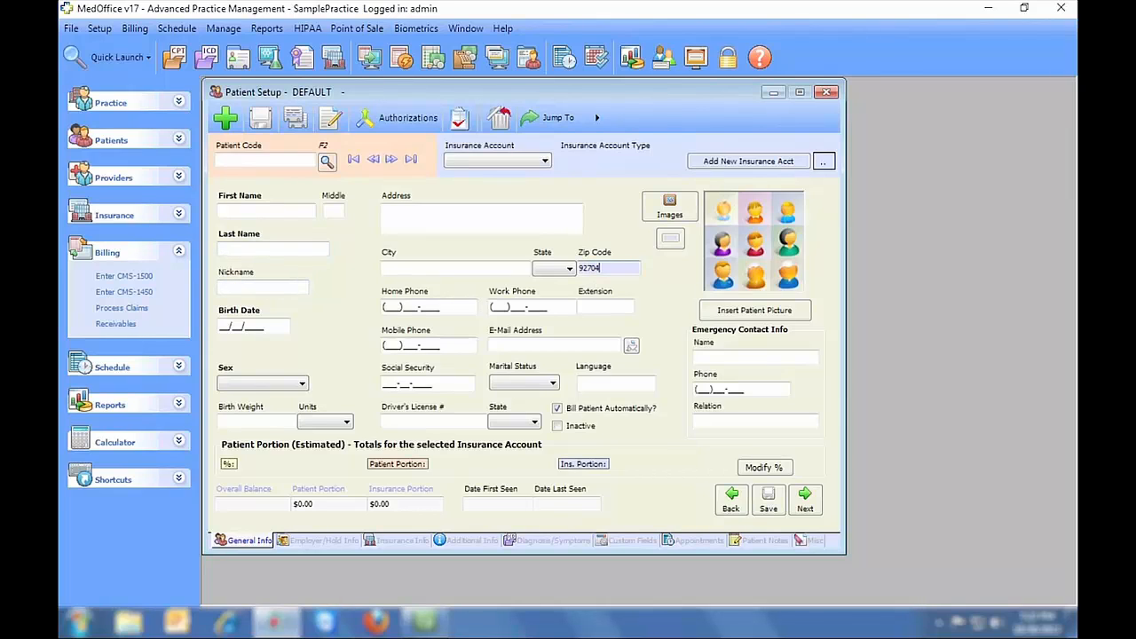
{"action": "key", "text": "Tab"}
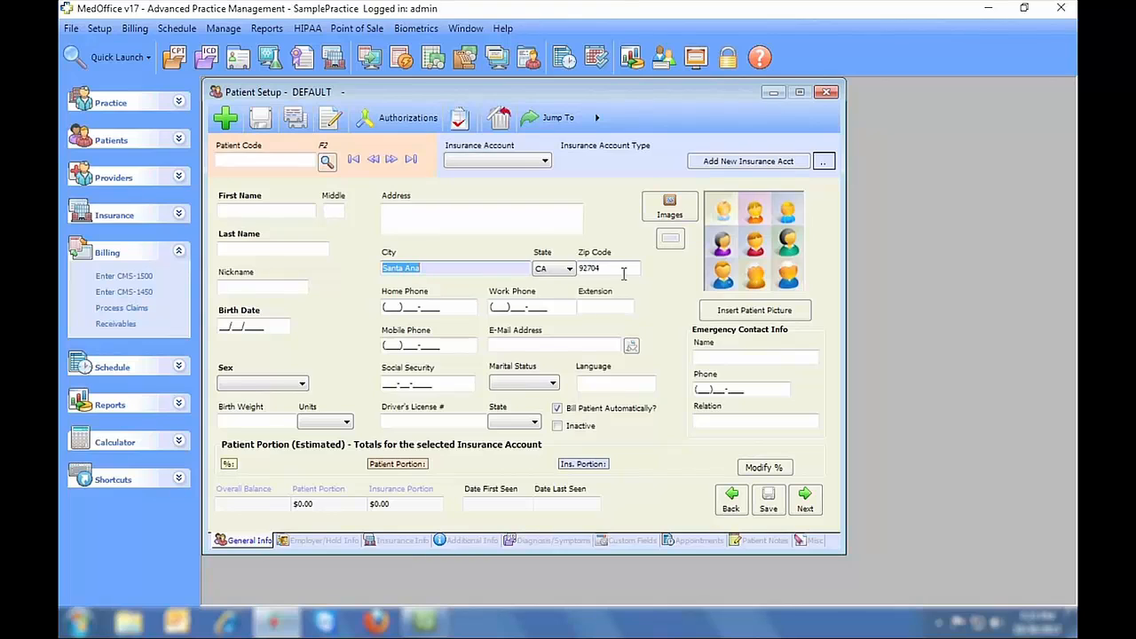
- Look over the Insurance and Patients options in File > Import Files, then close the dialog
{"action": "left_click", "coordinate": [72, 31]}
{"action": "left_click", "coordinate": [117, 193]}
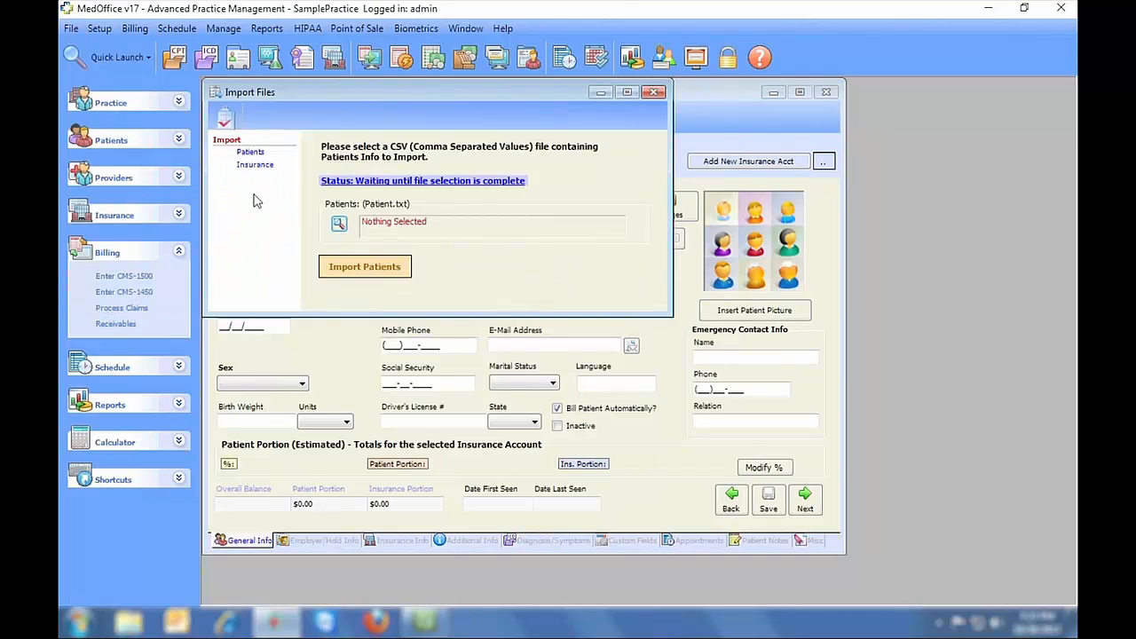
{"action": "left_click", "coordinate": [255, 165]}
{"action": "left_click", "coordinate": [249, 153]}
{"action": "left_click", "coordinate": [654, 92]}
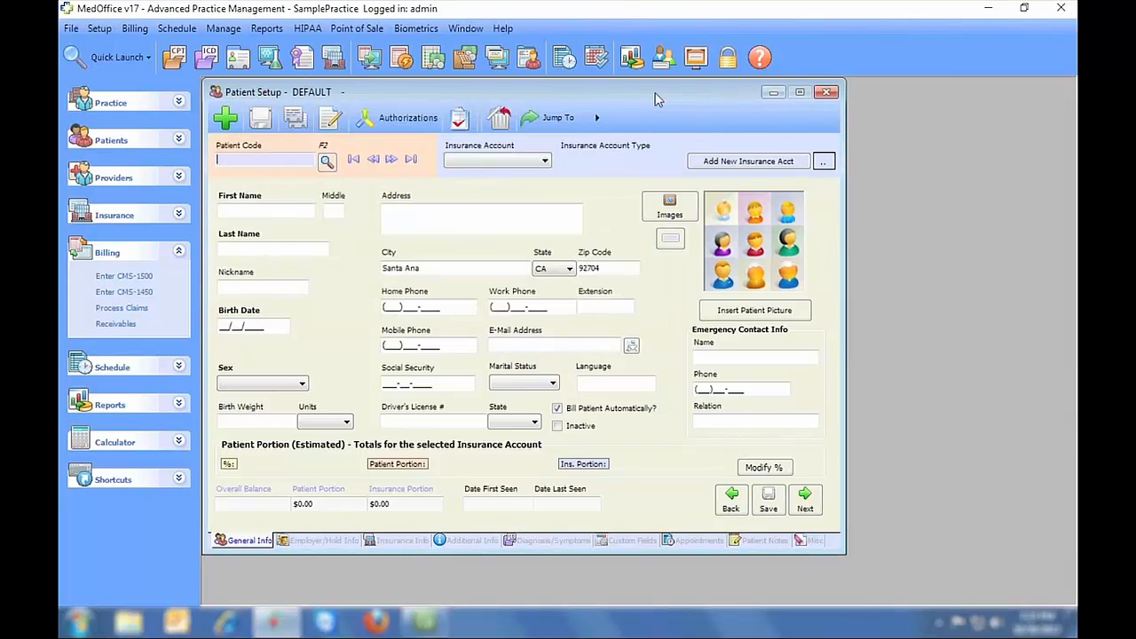
- Page forward through the saved patient records to one insured by Blue Shield
{"action": "left_click", "coordinate": [393, 160]}
{"action": "left_click", "coordinate": [393, 160]}
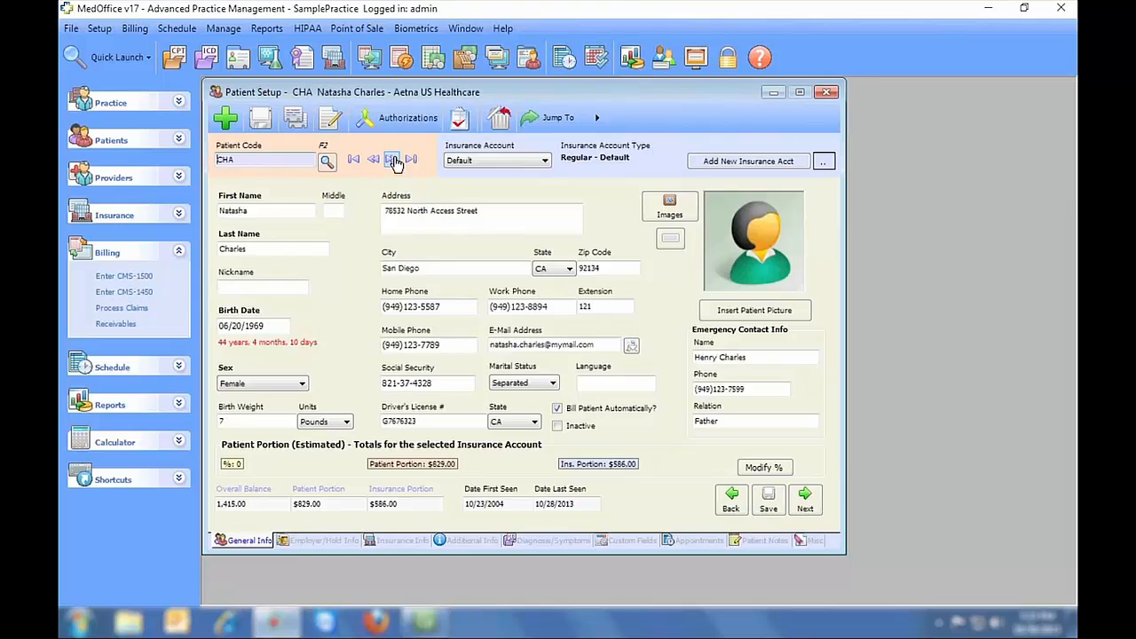
{"action": "left_click", "coordinate": [393, 159]}
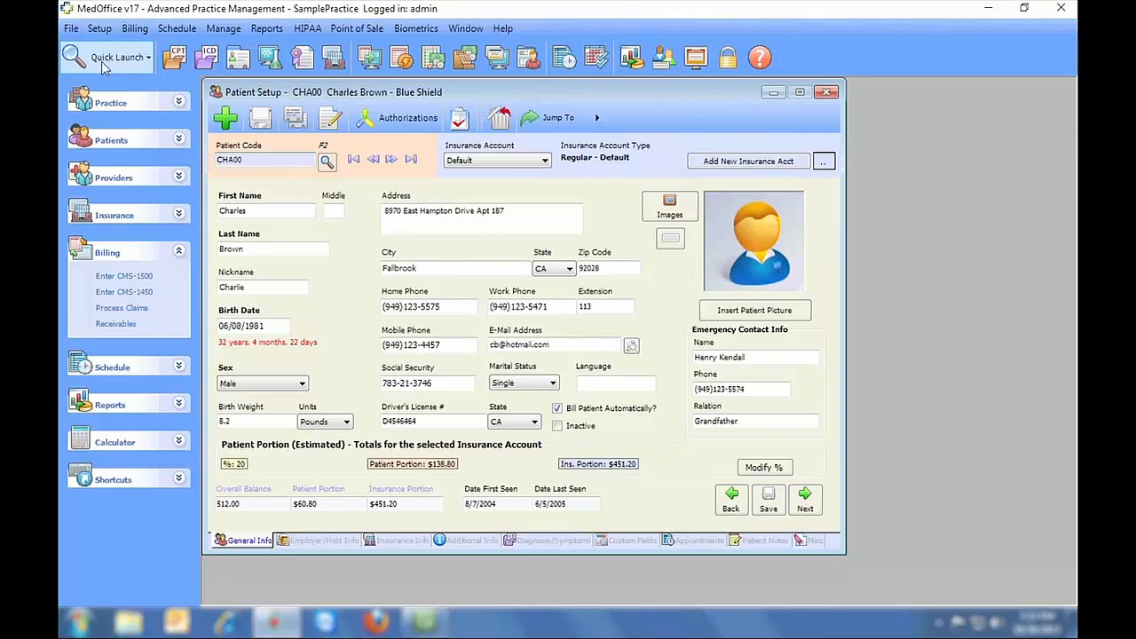
{"action": "left_click", "coordinate": [71, 28]}
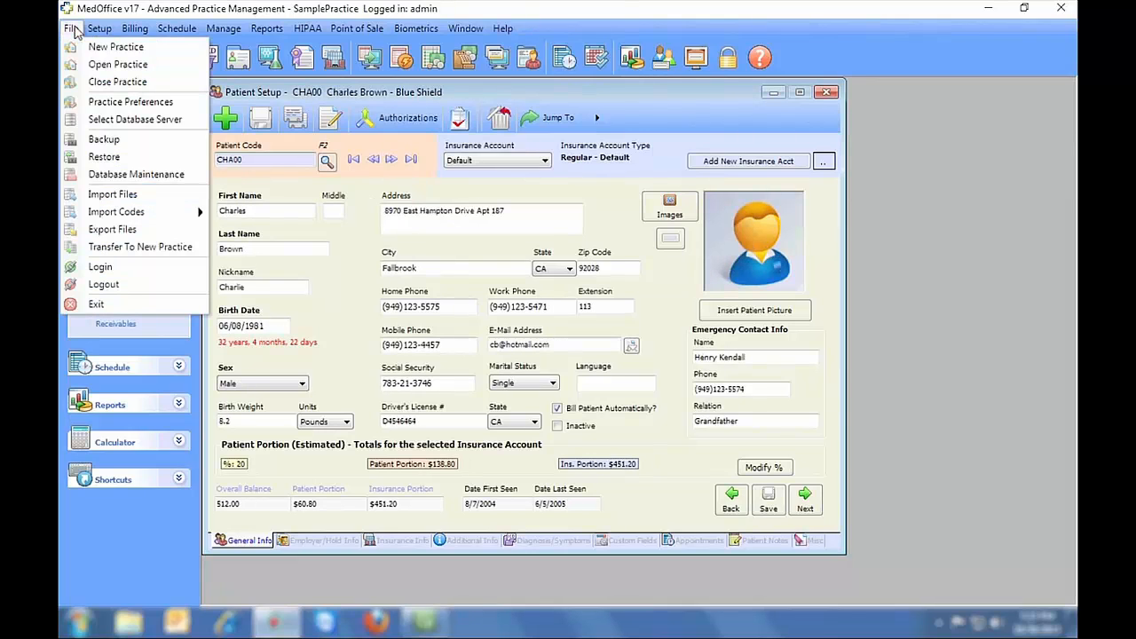
{"action": "left_click", "coordinate": [99, 252]}
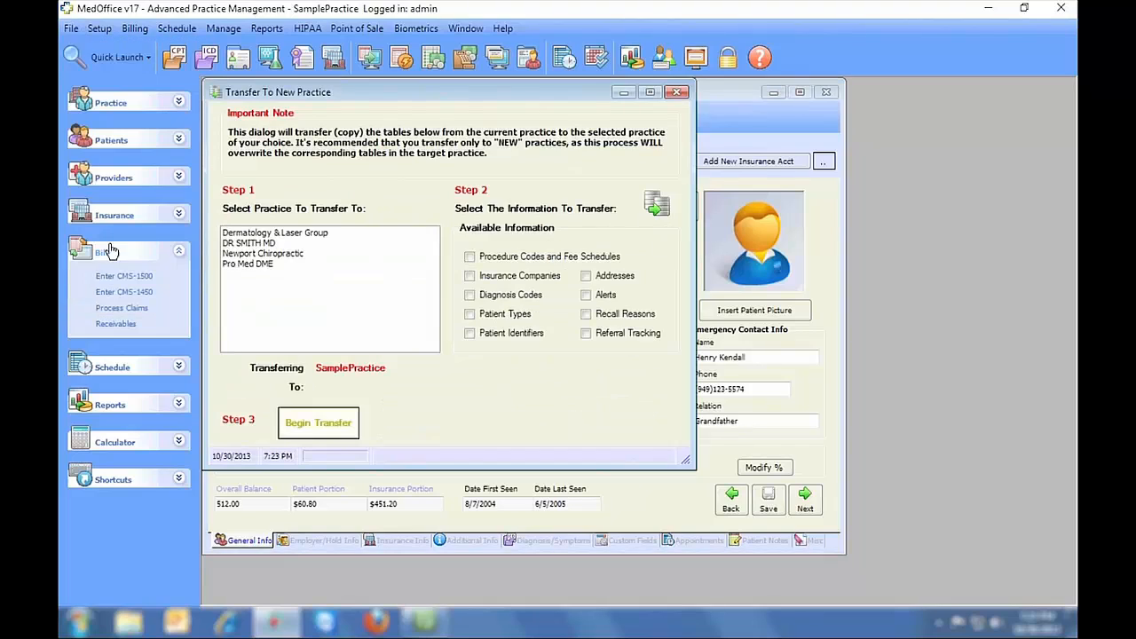
{"action": "left_click", "coordinate": [269, 255]}
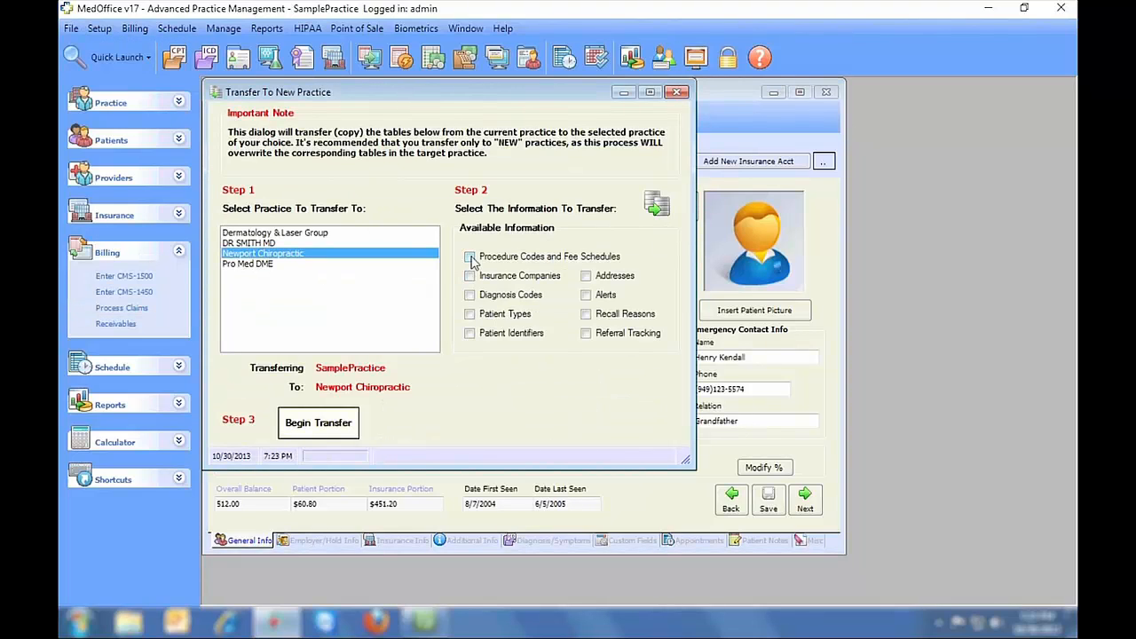
{"action": "left_click", "coordinate": [470, 257]}
{"action": "left_click", "coordinate": [469, 295]}
{"action": "left_click", "coordinate": [469, 314]}
{"action": "left_click", "coordinate": [470, 334]}
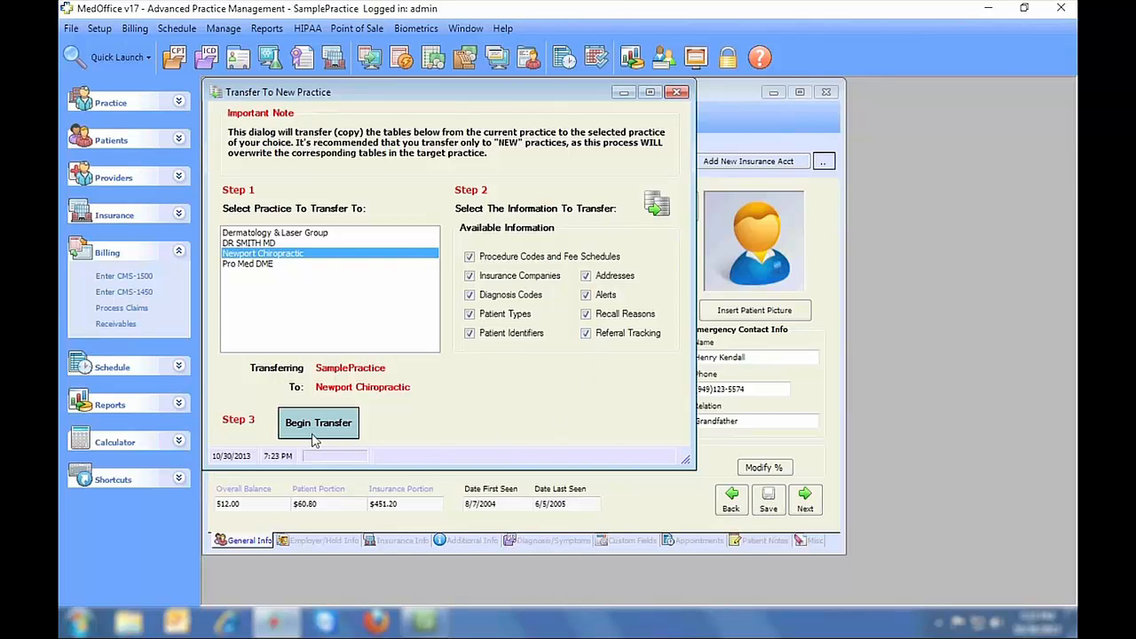
{"action": "left_click", "coordinate": [677, 92]}
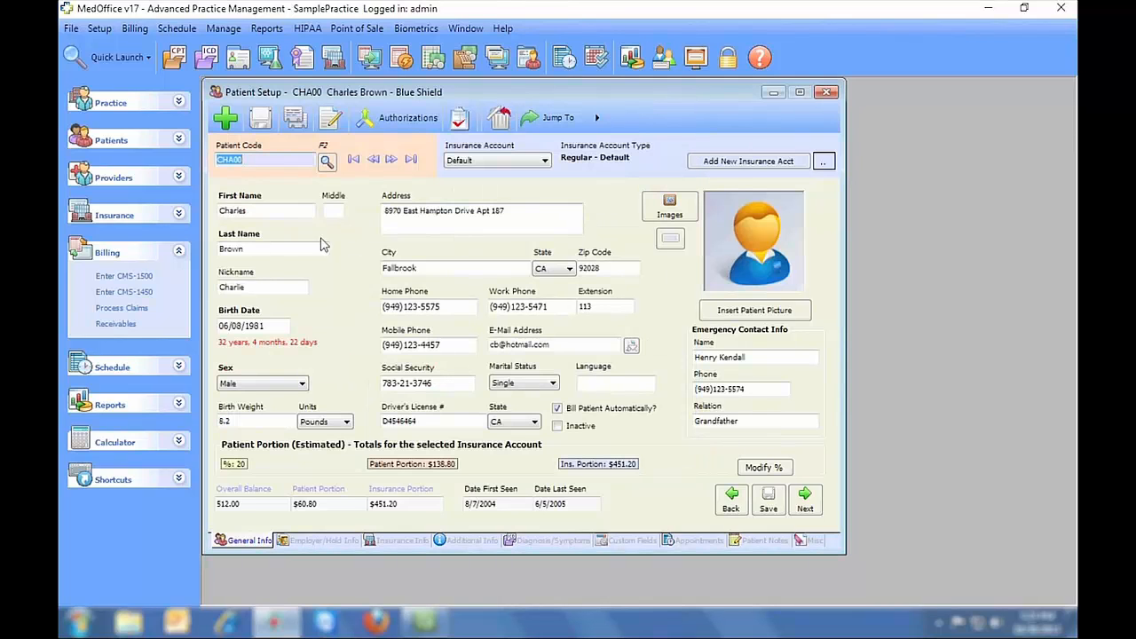
{"action": "left_click", "coordinate": [71, 29]}
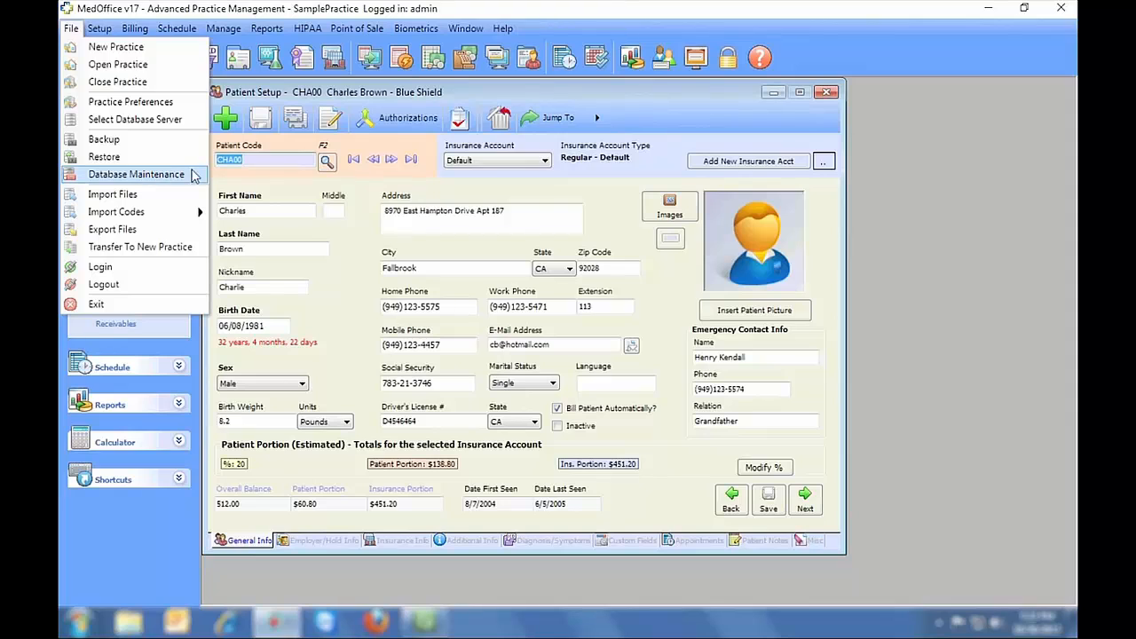
{"action": "left_click", "coordinate": [114, 229]}
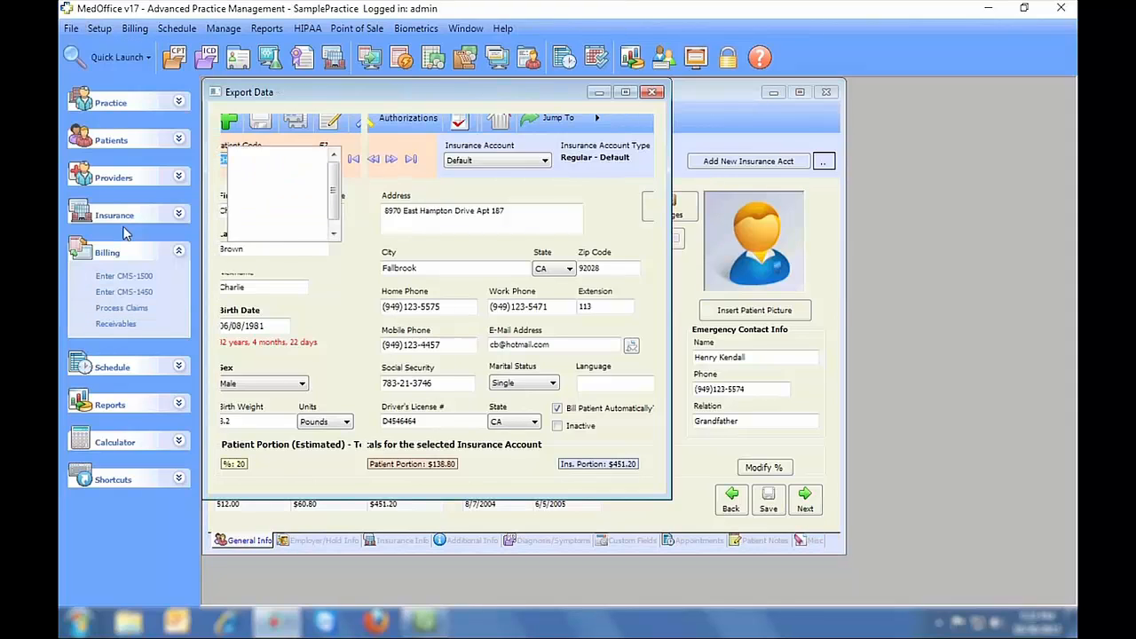
{"action": "left_click", "coordinate": [291, 155]}
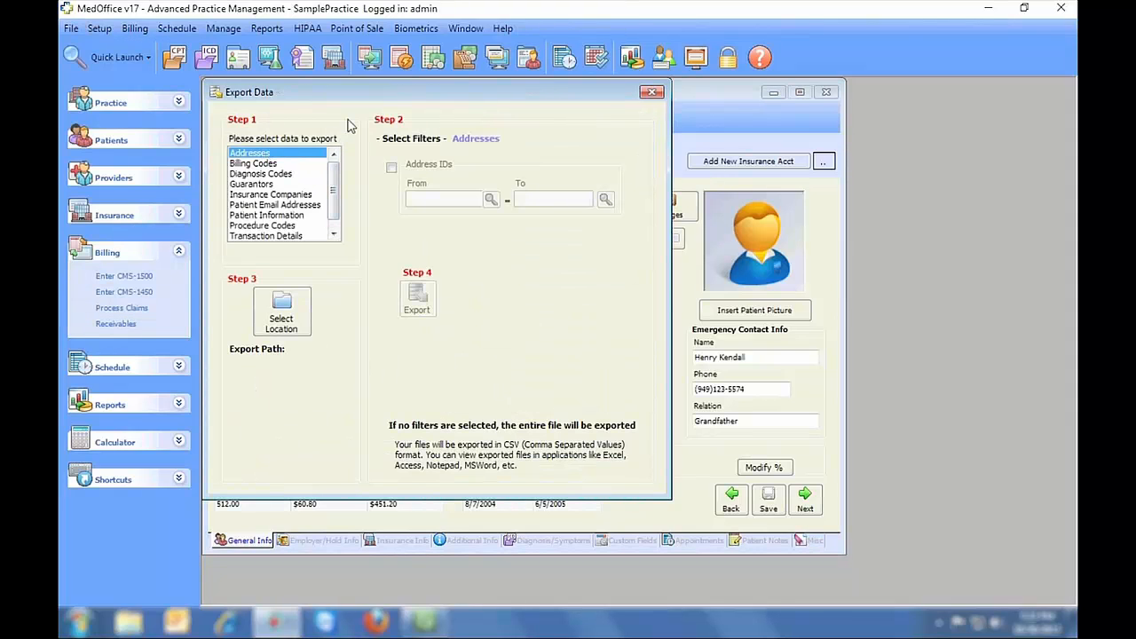
{"action": "key", "text": "Down"}
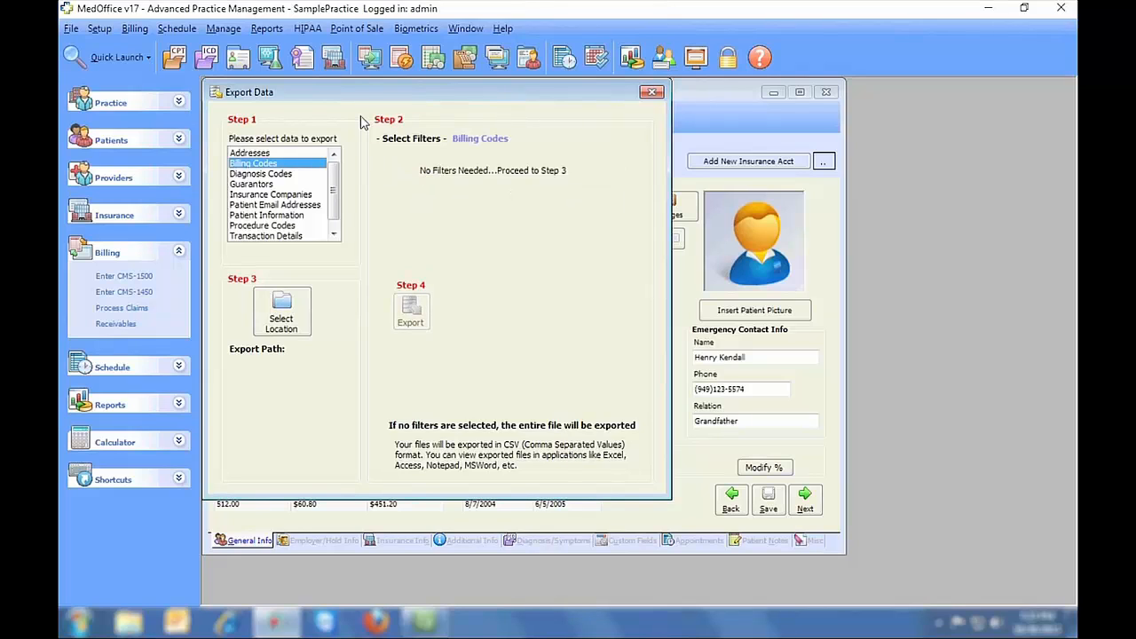
{"action": "key", "text": "Down"}
{"action": "key", "text": "Down"}
{"action": "key", "text": "Down"}
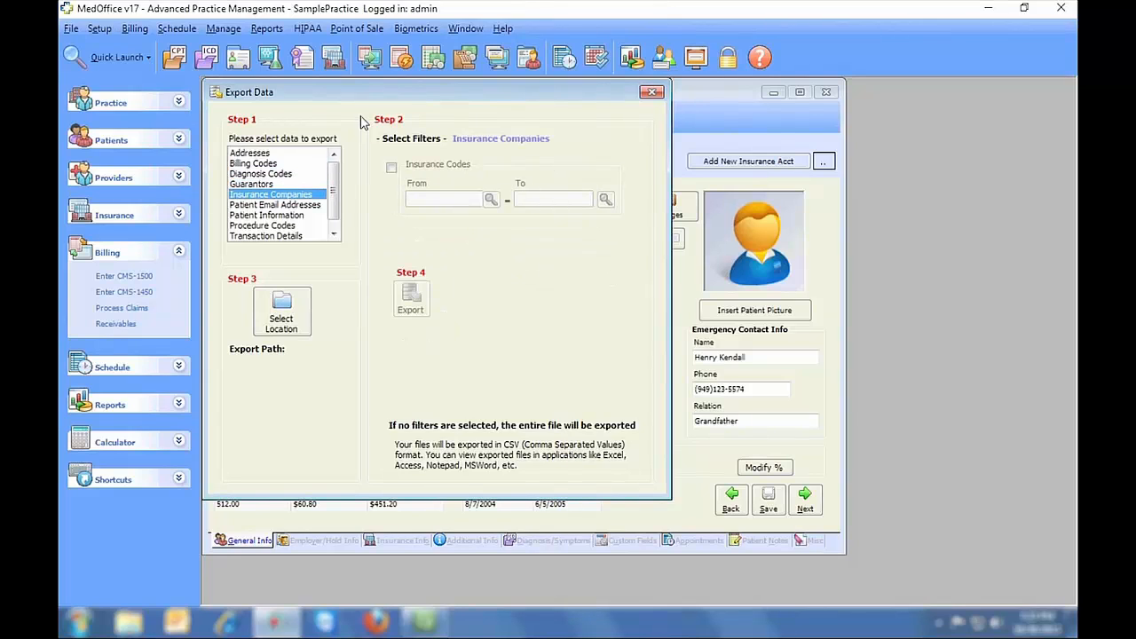
{"action": "key", "text": "Down"}
{"action": "key", "text": "Down"}
{"action": "key", "text": "Down"}
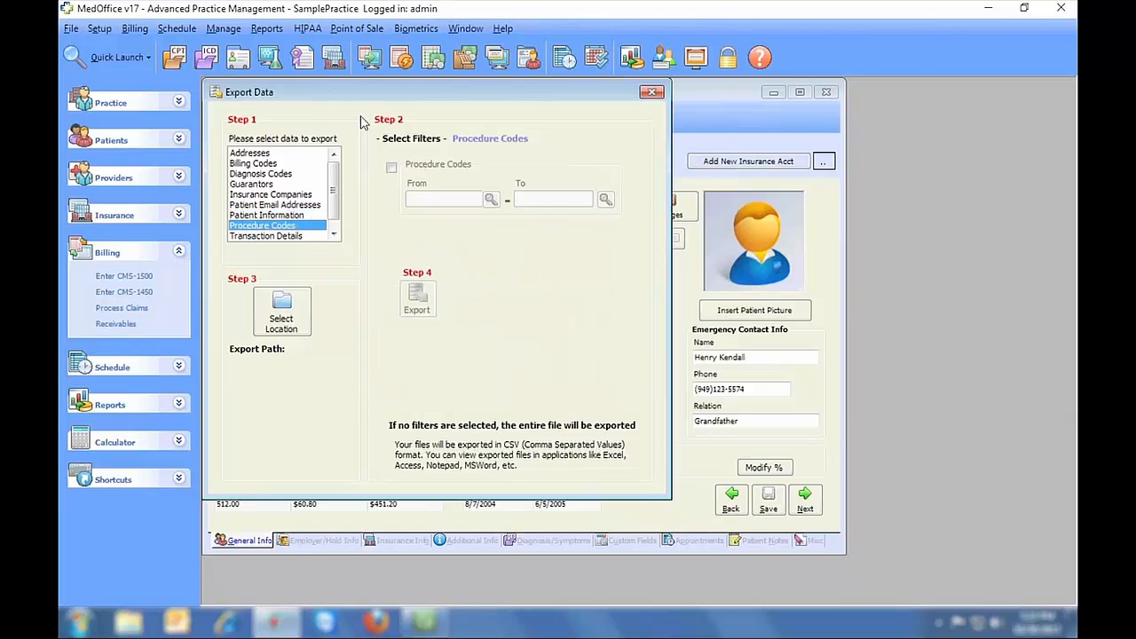
{"action": "key", "text": "Down"}
{"action": "key", "text": "Down"}
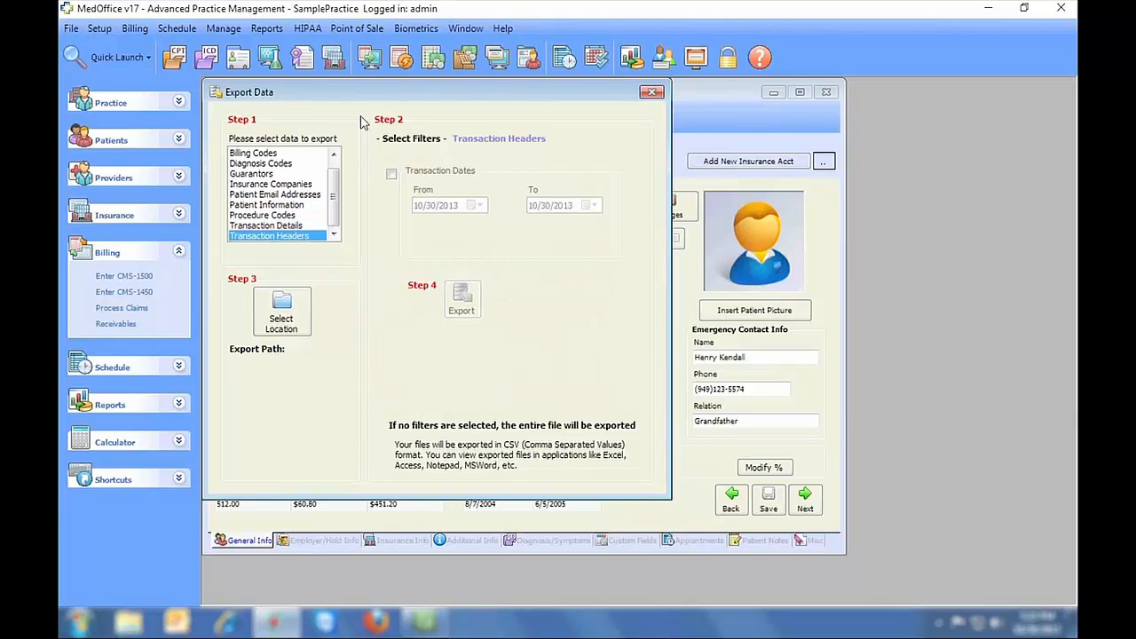
{"action": "left_click", "coordinate": [651, 94]}
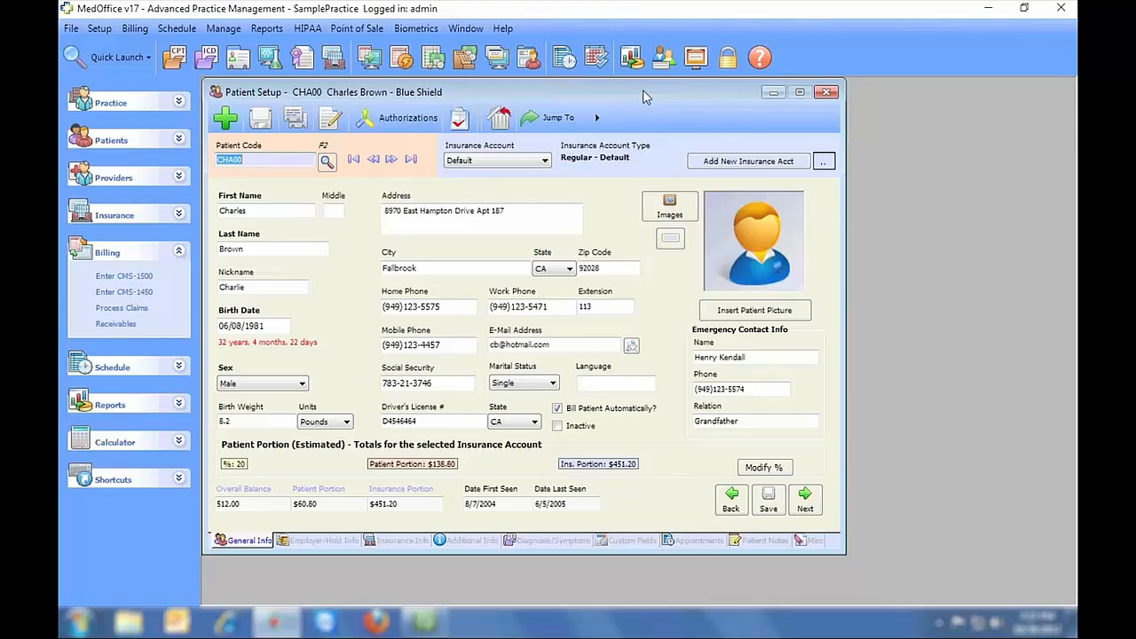
- Open Fee Schedules, load the MEDICARE schedule and glance at the procedure code lookup
{"action": "left_click", "coordinate": [99, 29]}
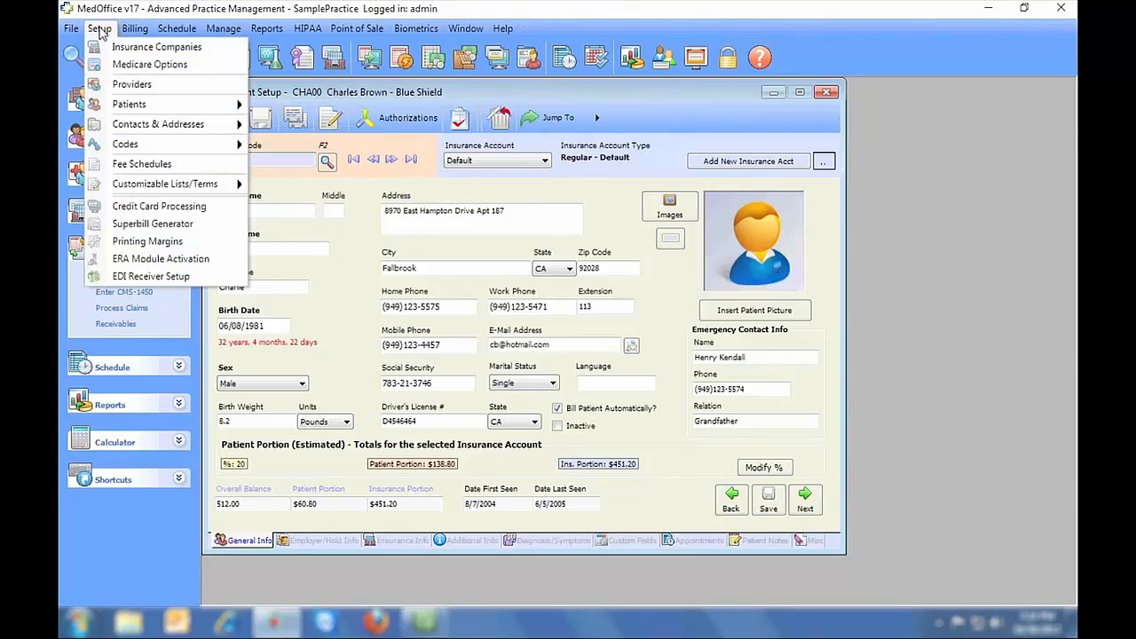
{"action": "left_click", "coordinate": [124, 165]}
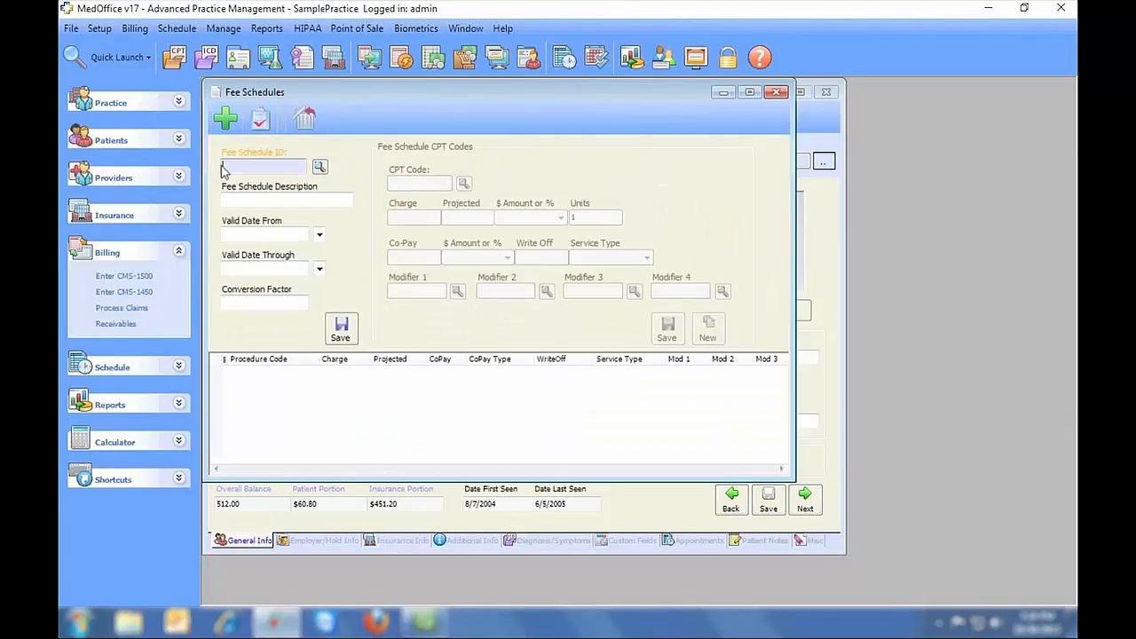
{"action": "left_click", "coordinate": [319, 167]}
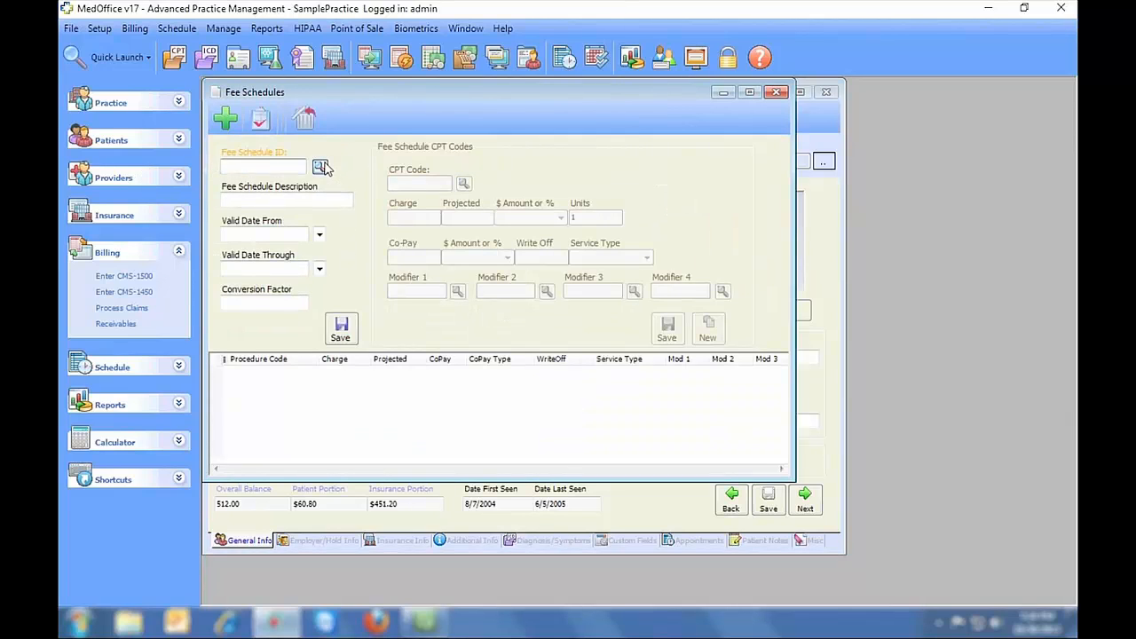
{"action": "double_click", "coordinate": [327, 181]}
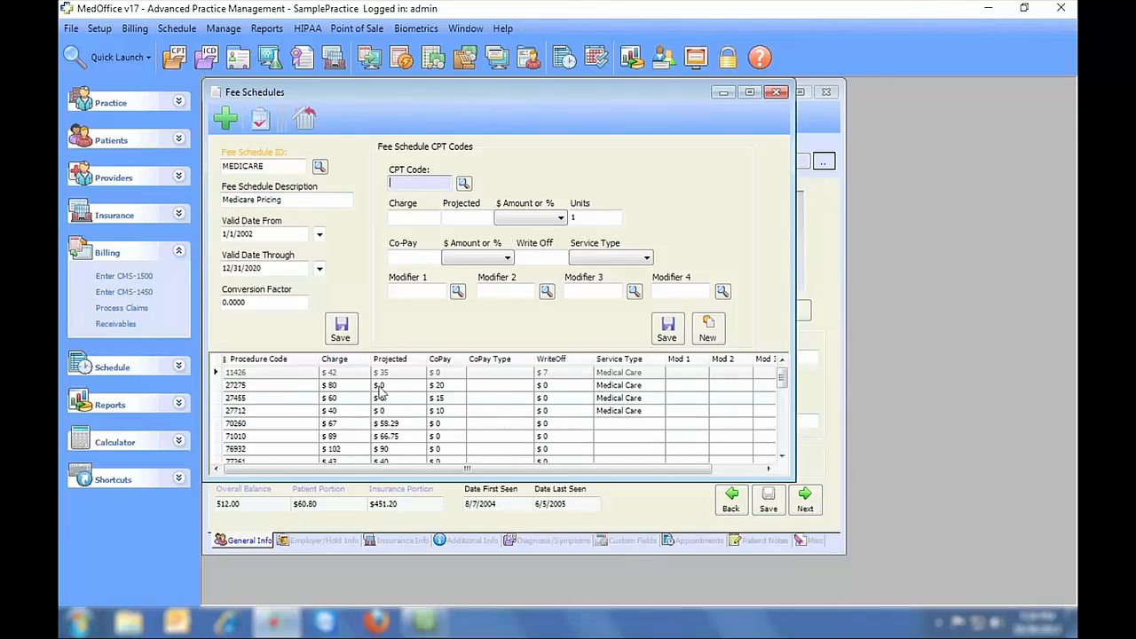
{"action": "left_click", "coordinate": [463, 183]}
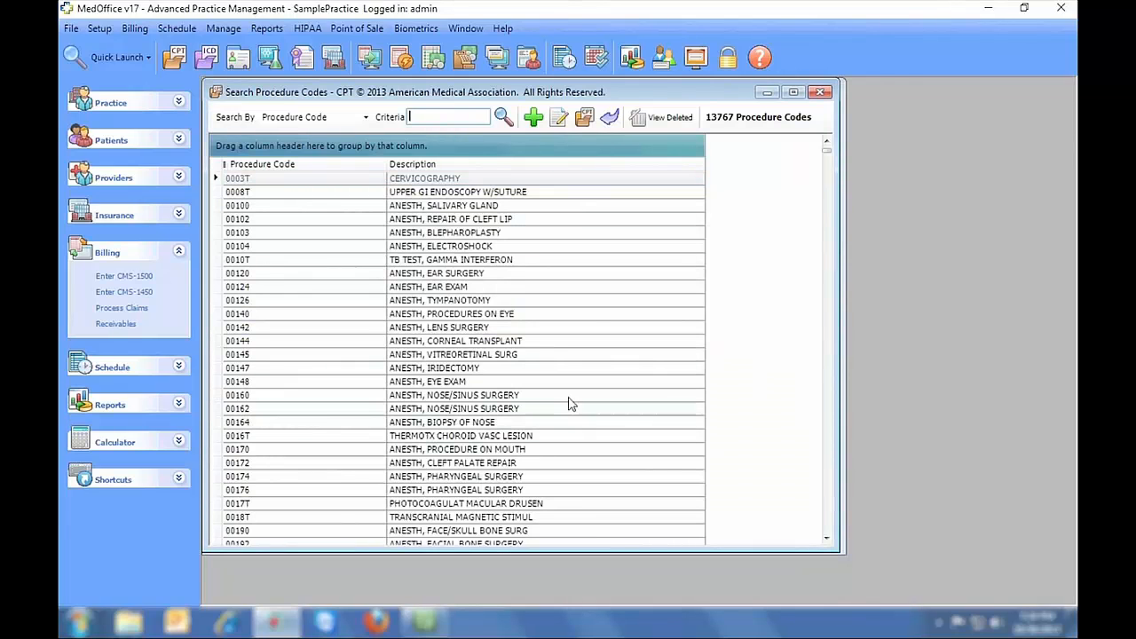
{"action": "left_click", "coordinate": [820, 93]}
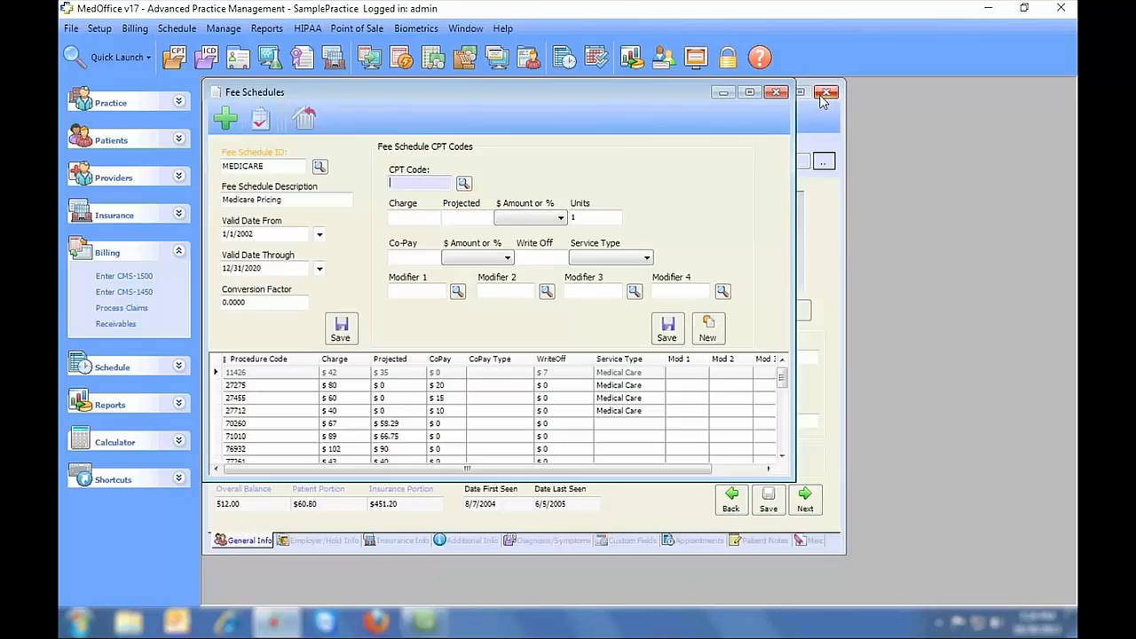
- Load the CASH fee schedule and browse procedure codes 00100 through 00174 in the lookup
{"action": "left_click", "coordinate": [319, 167]}
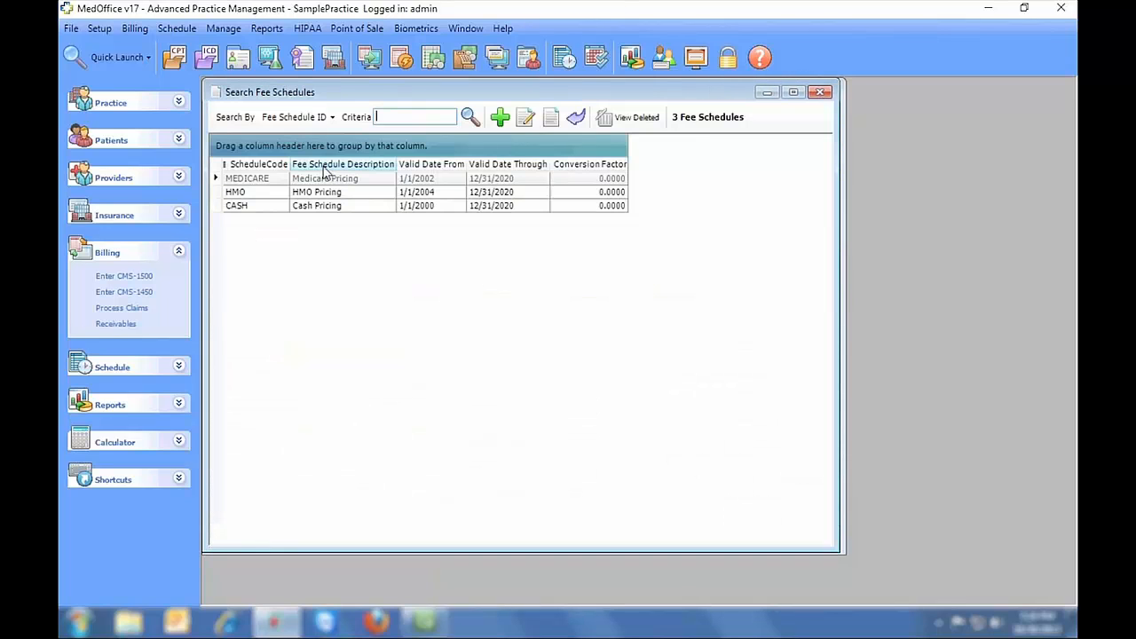
{"action": "double_click", "coordinate": [298, 215]}
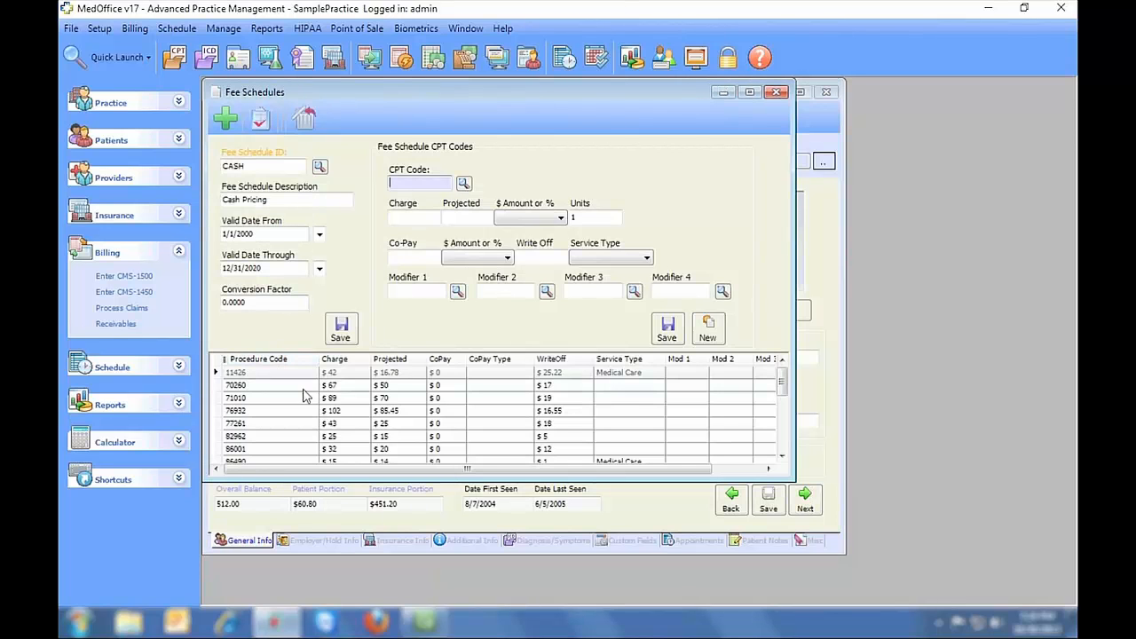
{"action": "mouse_move", "coordinate": [773, 382]}
{"action": "left_mouse_down"}
{"action": "mouse_move", "coordinate": [779, 406]}
{"action": "mouse_move", "coordinate": [780, 379]}
{"action": "left_mouse_up"}
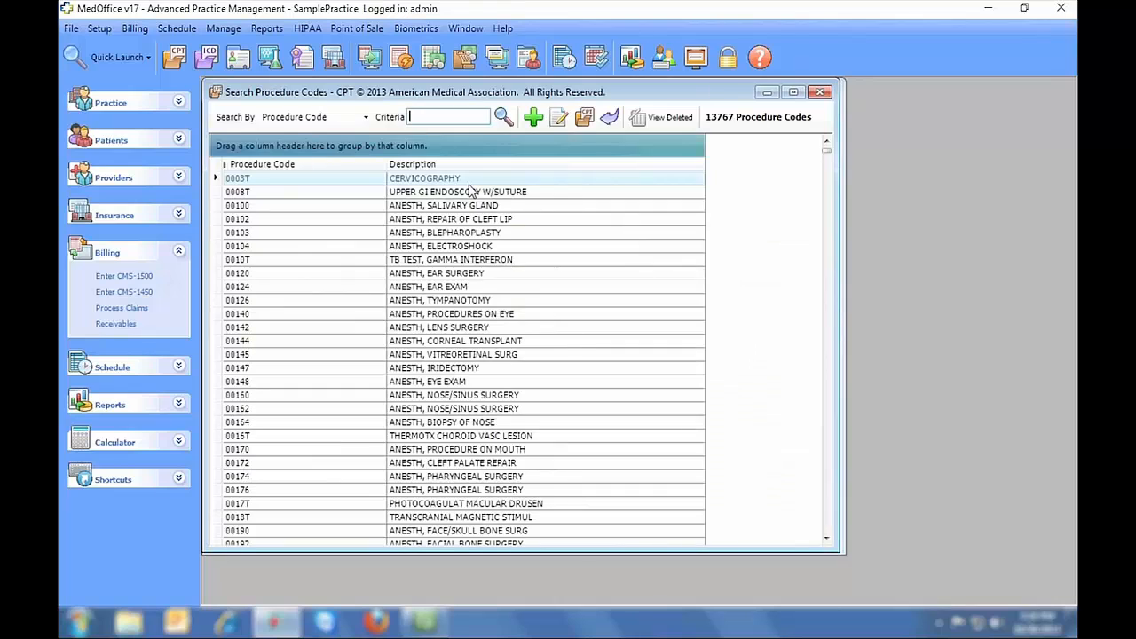
{"action": "left_click", "coordinate": [464, 183]}
{"action": "left_click", "coordinate": [469, 205]}
{"action": "left_click", "coordinate": [466, 232]}
{"action": "left_click", "coordinate": [467, 277]}
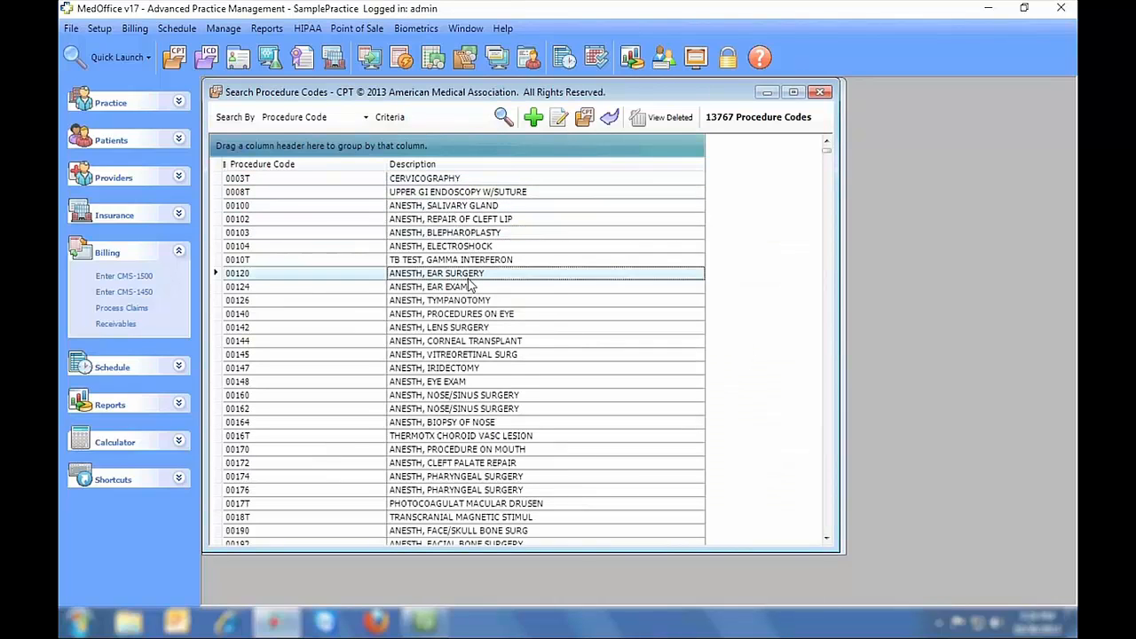
{"action": "left_click", "coordinate": [497, 328], "text": "ctrl"}
{"action": "left_click", "coordinate": [498, 383], "text": "ctrl"}
{"action": "left_click", "coordinate": [497, 422], "text": "ctrl"}
{"action": "left_click", "coordinate": [495, 476], "text": "ctrl"}
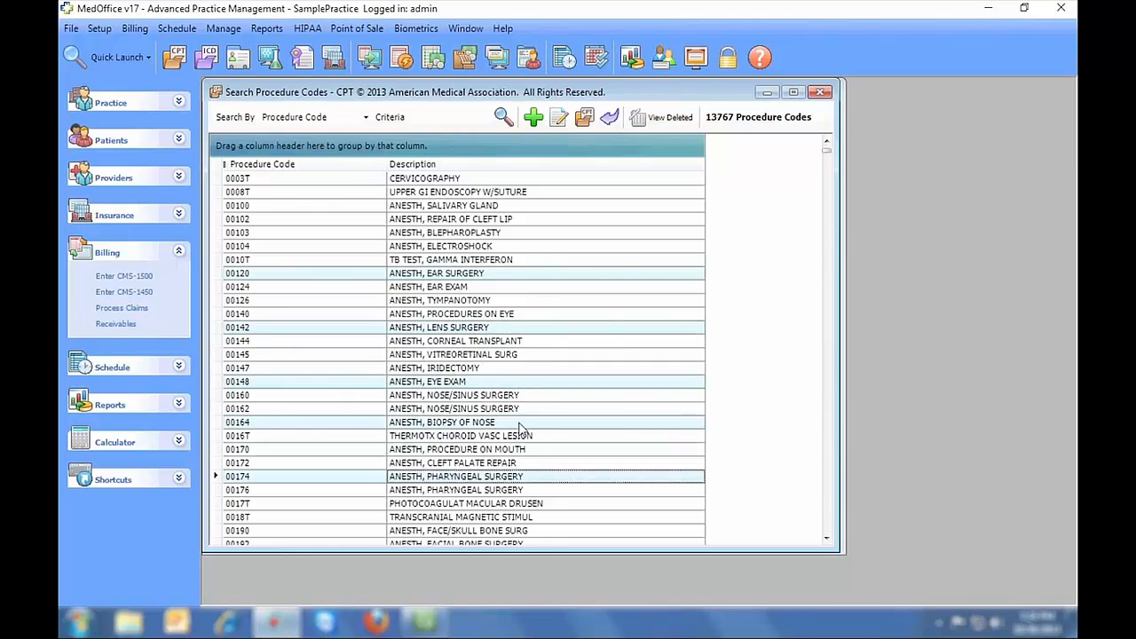
- Close the procedure code lookup and the Fee Schedules window without saving
{"action": "left_click", "coordinate": [821, 93]}
{"action": "left_click", "coordinate": [775, 93]}
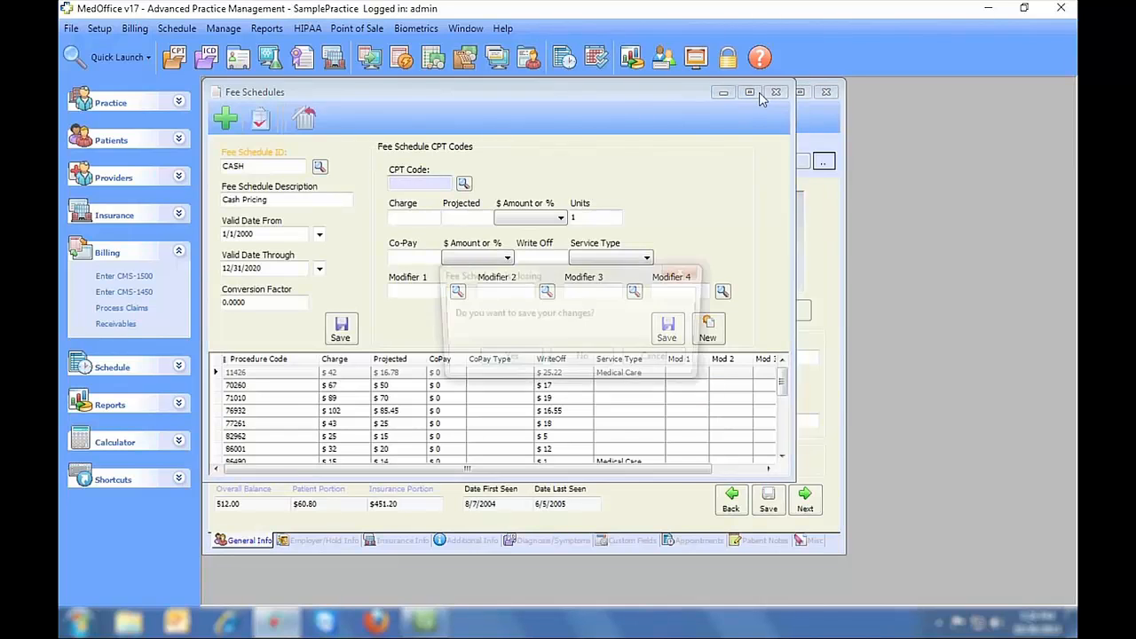
{"action": "left_click", "coordinate": [71, 29]}
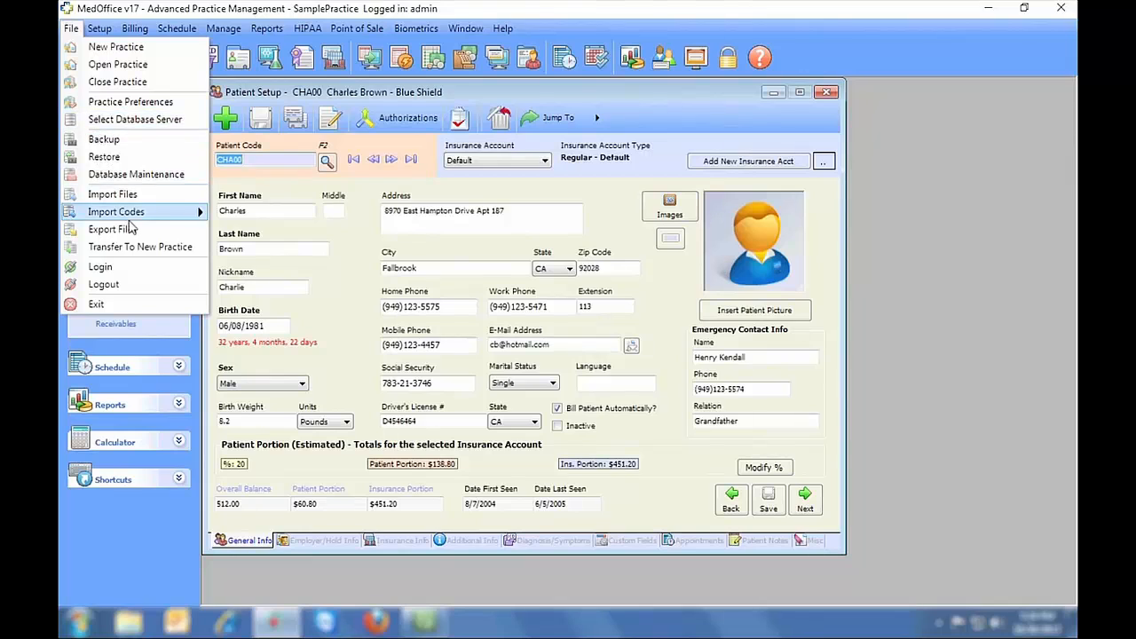
{"action": "mouse_move", "coordinate": [169, 213]}
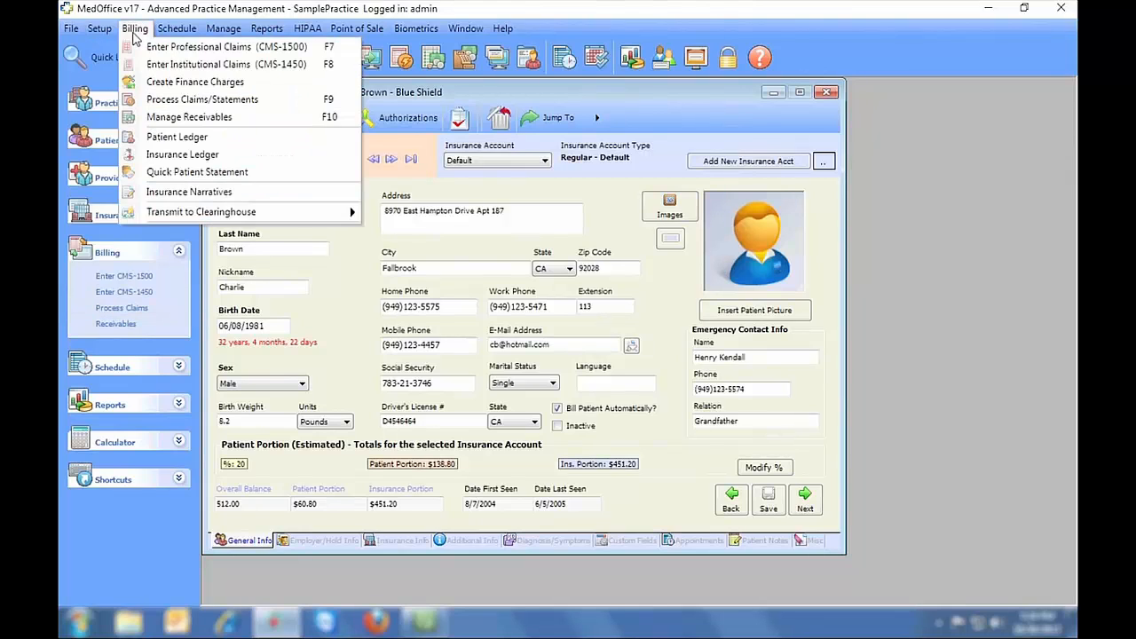
{"action": "mouse_move", "coordinate": [100, 28]}
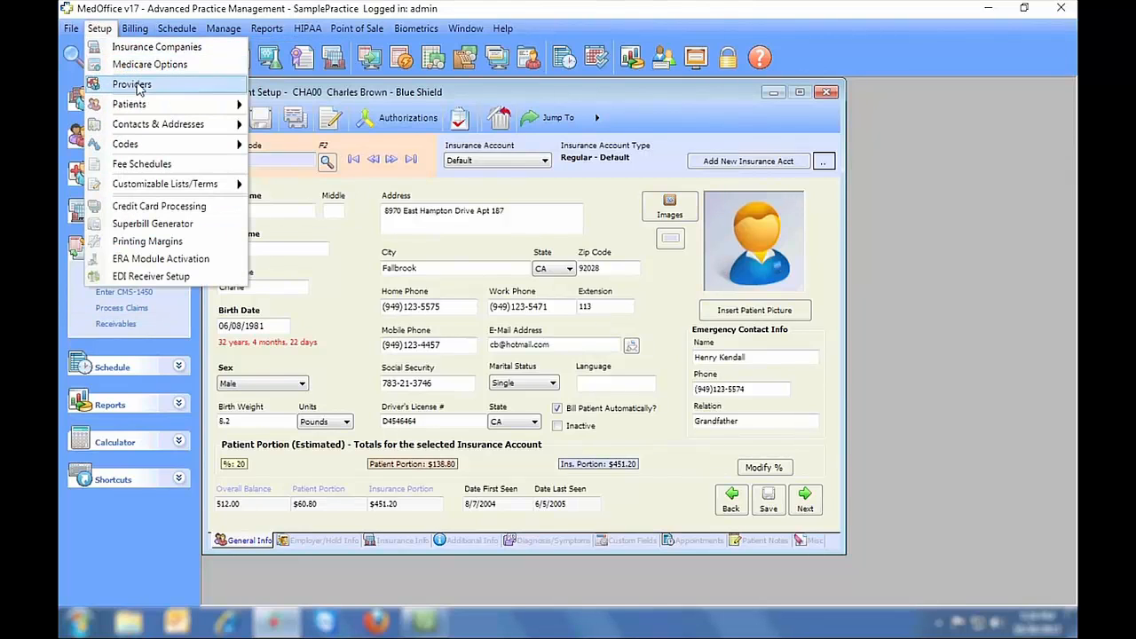
{"action": "mouse_move", "coordinate": [161, 126]}
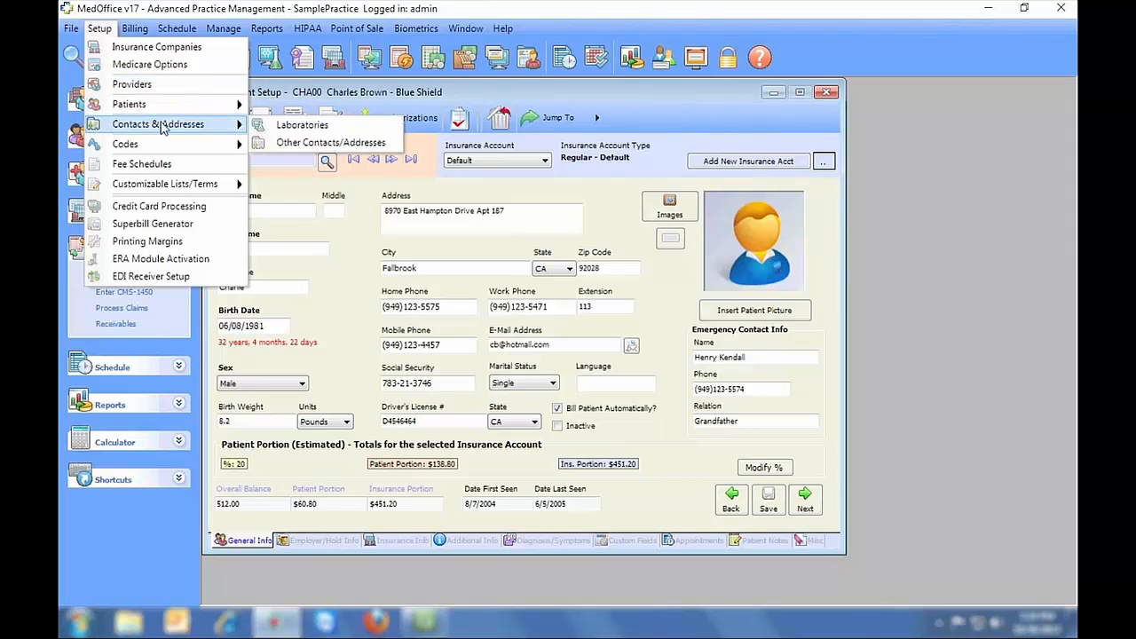
{"action": "left_click", "coordinate": [346, 143]}
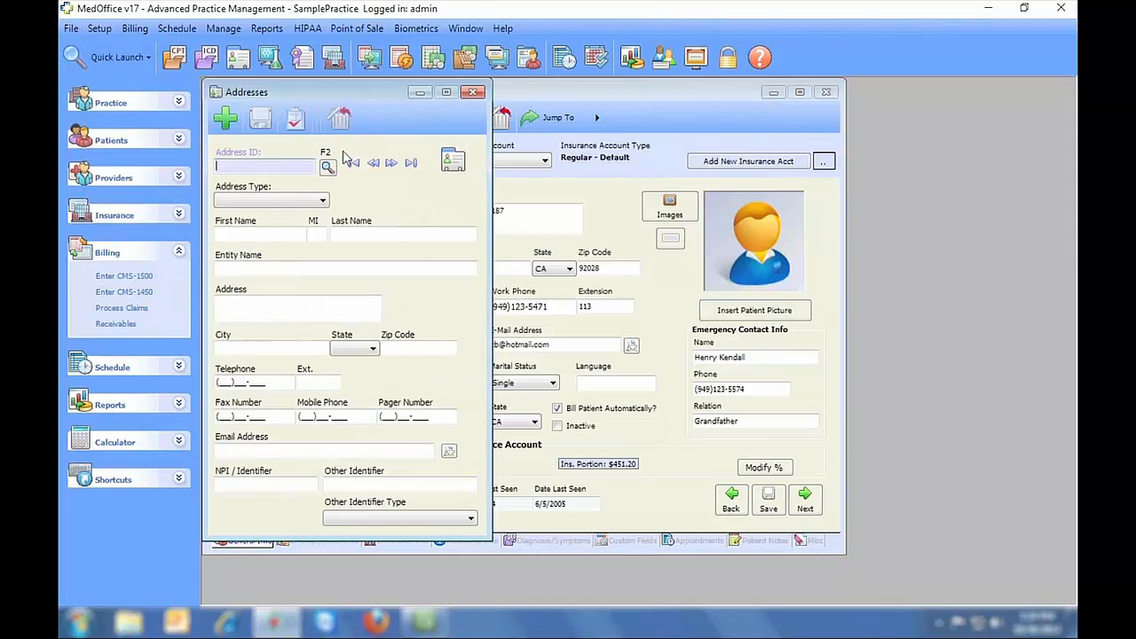
{"action": "left_click", "coordinate": [323, 202]}
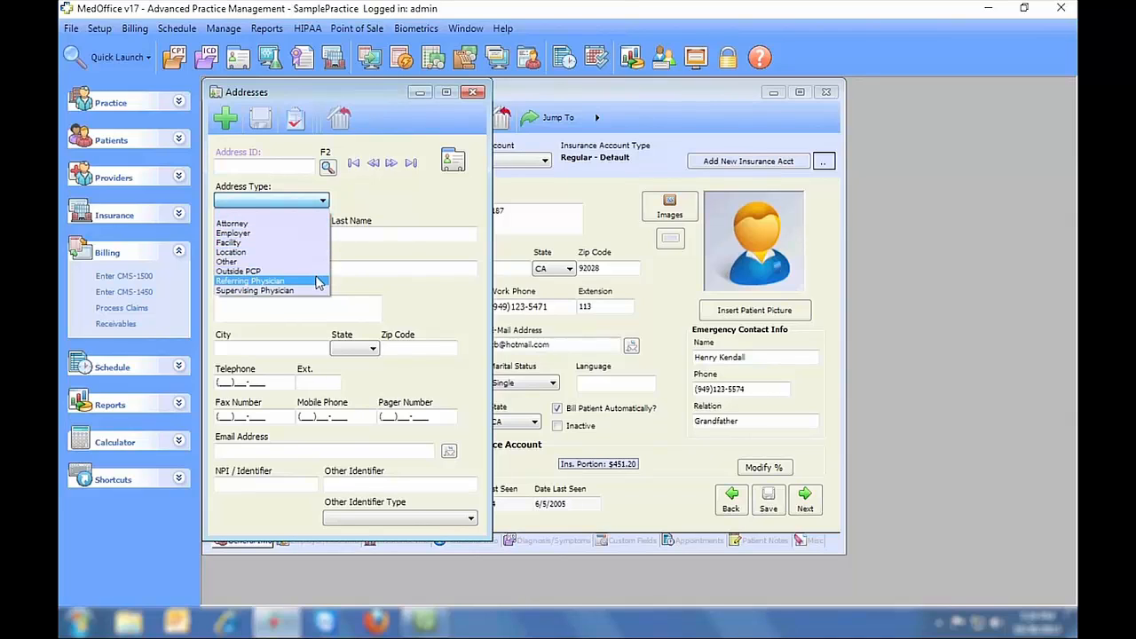
{"action": "left_click", "coordinate": [470, 91]}
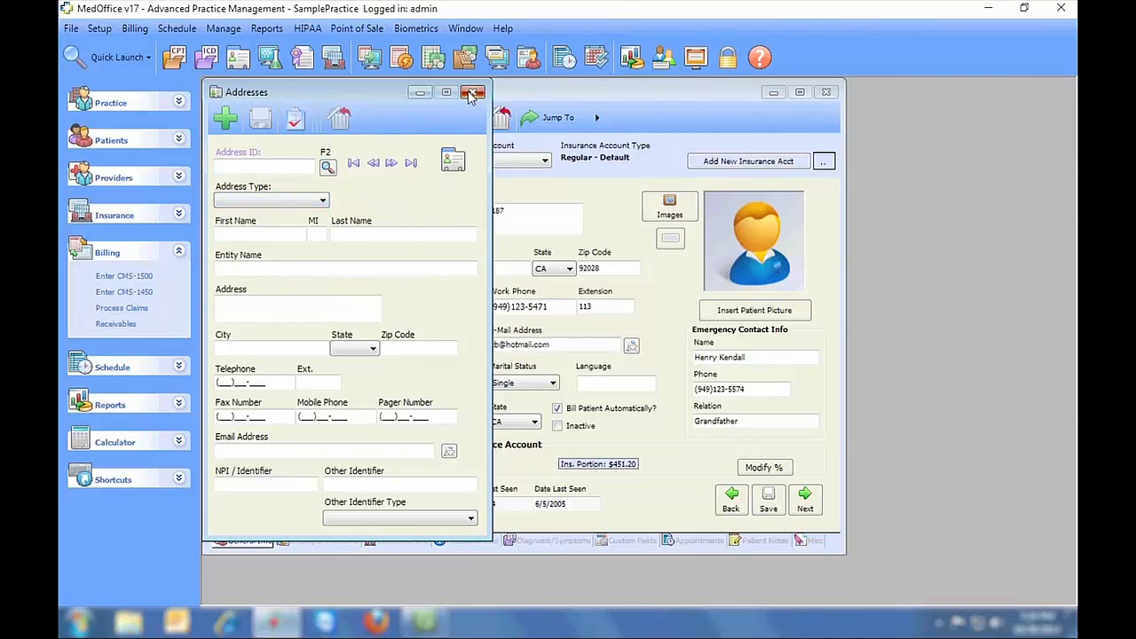
{"action": "left_click", "coordinate": [470, 92]}
- Move to the next patient, acknowledge the co-pay alert, and view Employer/Hold Info and Custom Fields tabs
{"action": "left_click", "coordinate": [100, 27]}
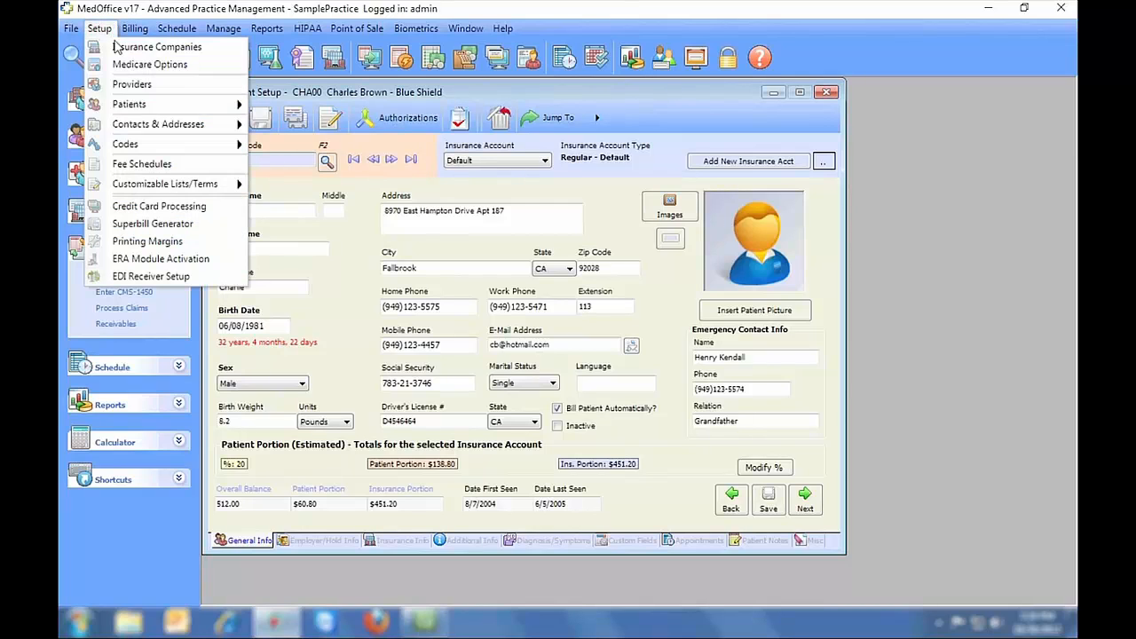
{"action": "mouse_move", "coordinate": [157, 185]}
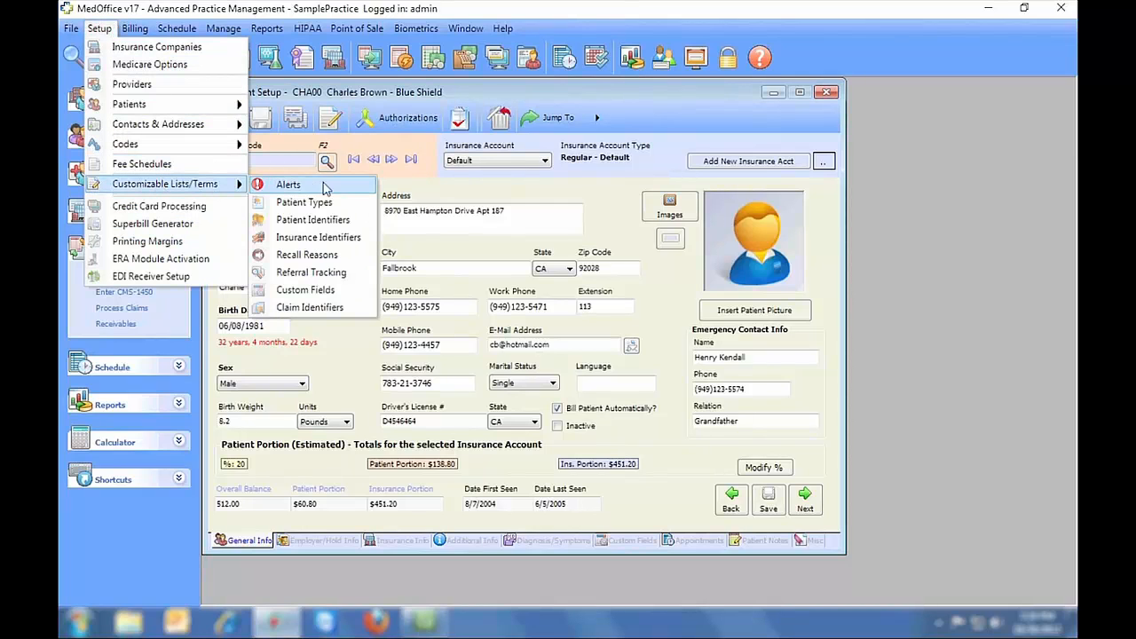
{"action": "left_click", "coordinate": [424, 189]}
{"action": "left_click", "coordinate": [392, 159]}
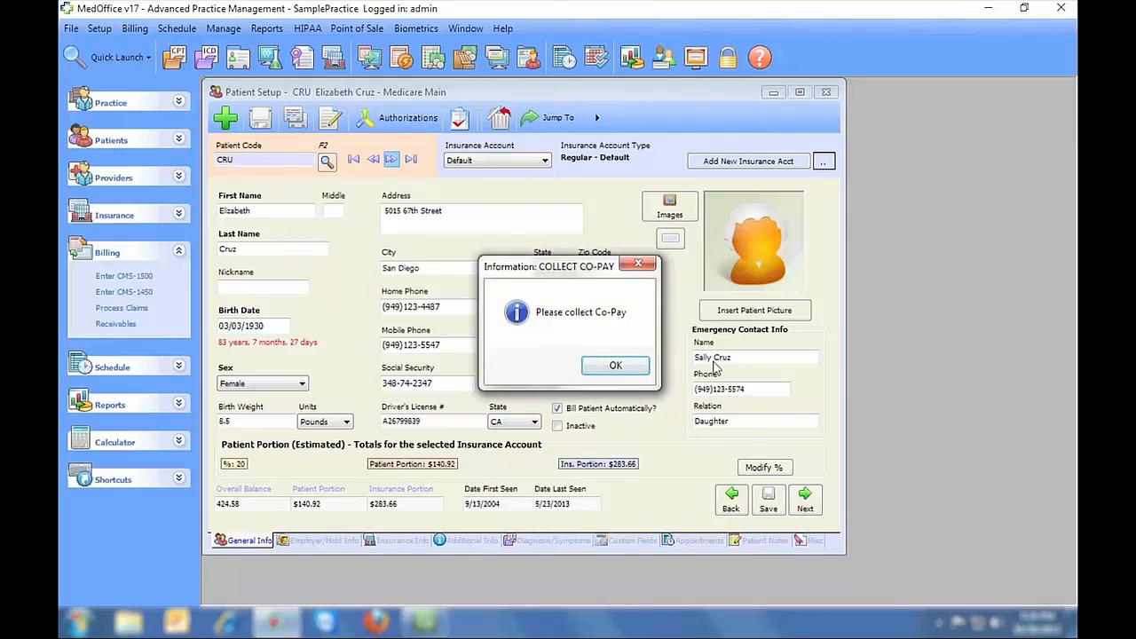
{"action": "left_click", "coordinate": [632, 372]}
{"action": "left_click", "coordinate": [320, 539]}
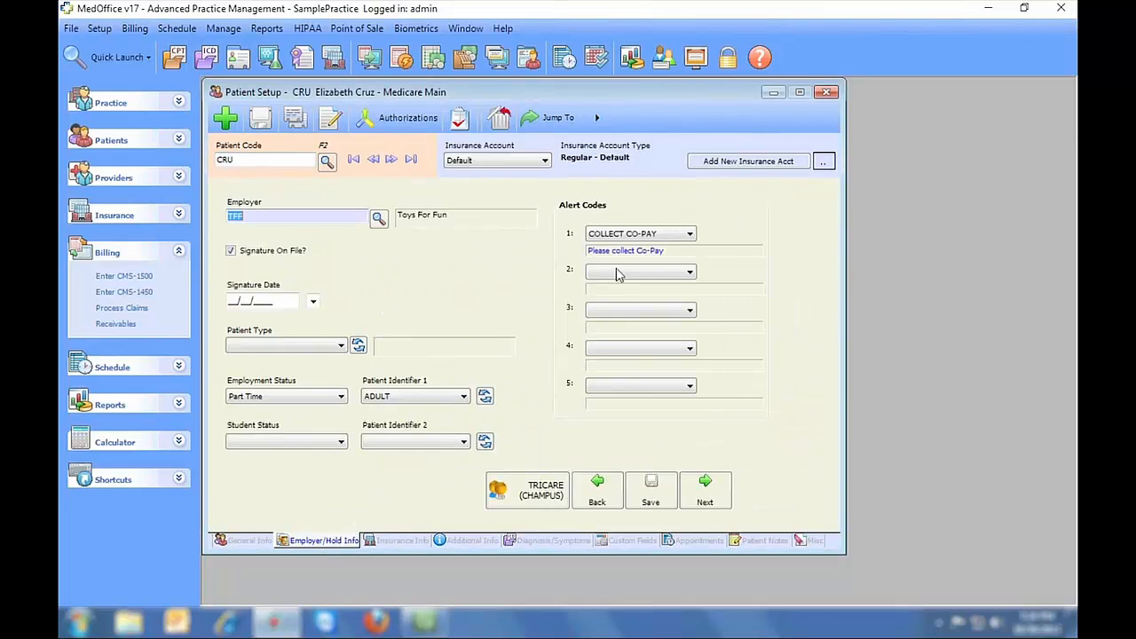
{"action": "left_click", "coordinate": [621, 540]}
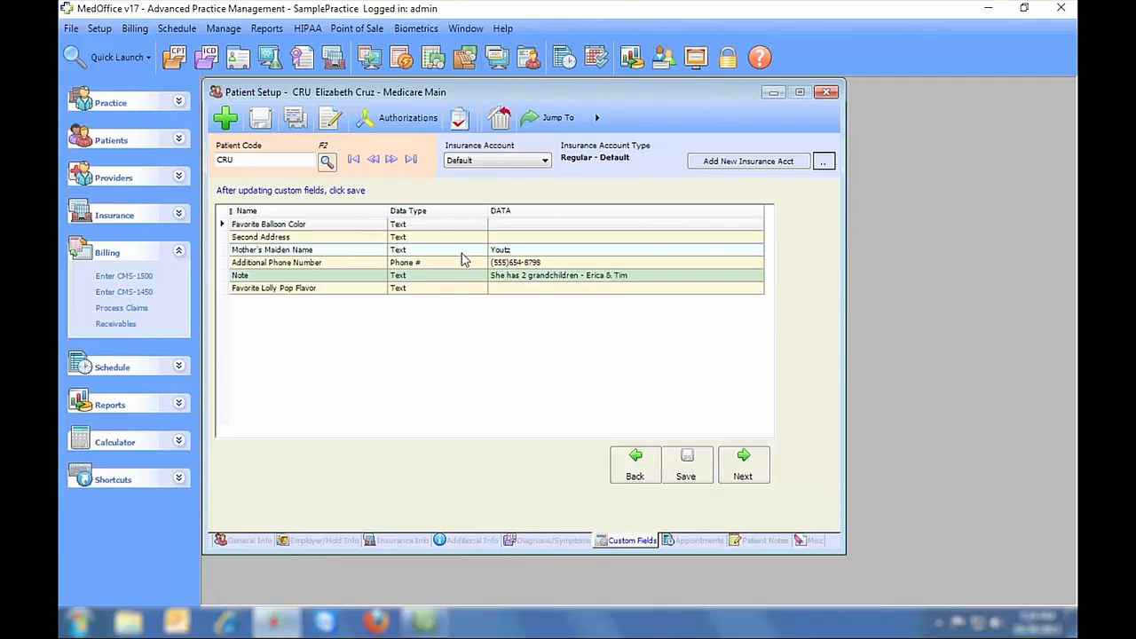
- View the Custom Fields definitions under Customizable Lists/Terms, then close Patient Setup without saving
{"action": "left_click", "coordinate": [99, 29]}
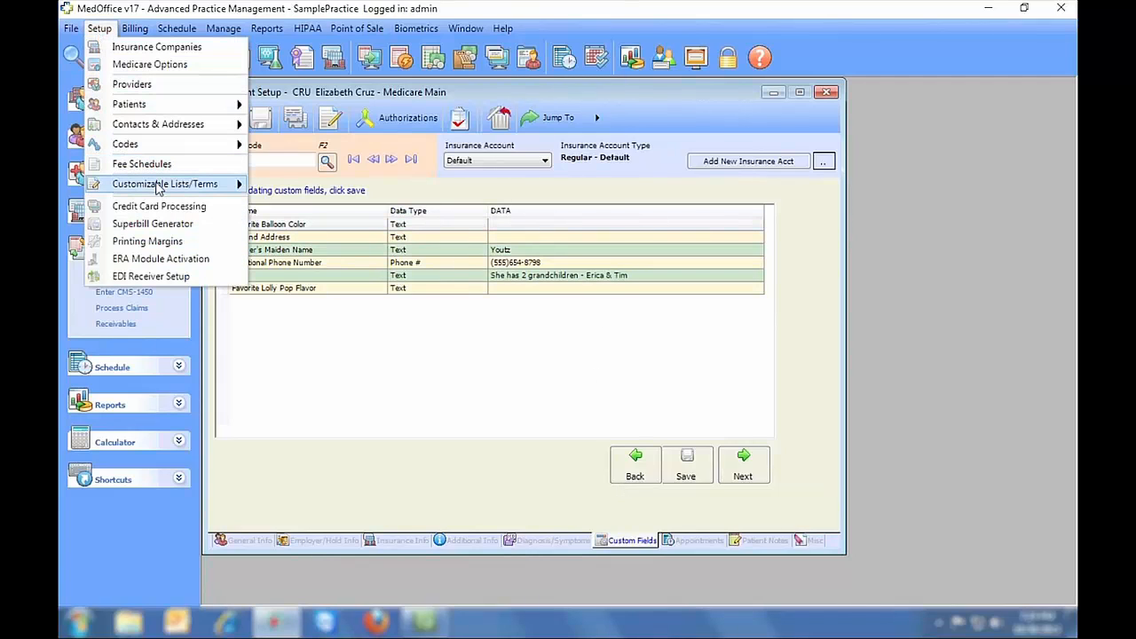
{"action": "mouse_move", "coordinate": [182, 183]}
{"action": "left_click", "coordinate": [307, 291]}
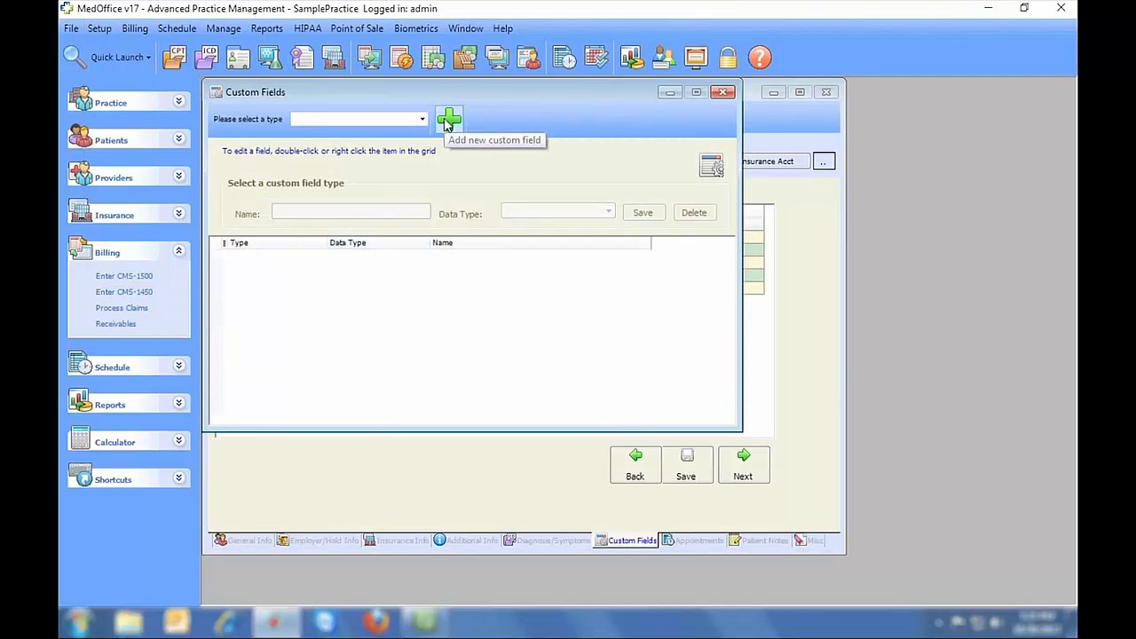
{"action": "left_click", "coordinate": [722, 92]}
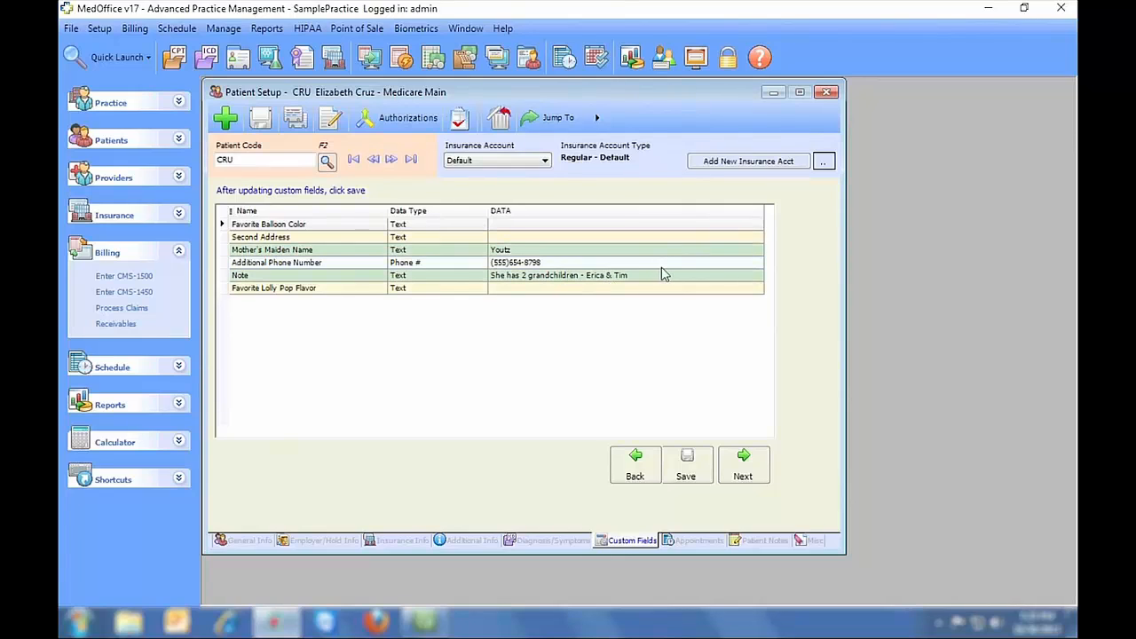
{"action": "left_click", "coordinate": [825, 93]}
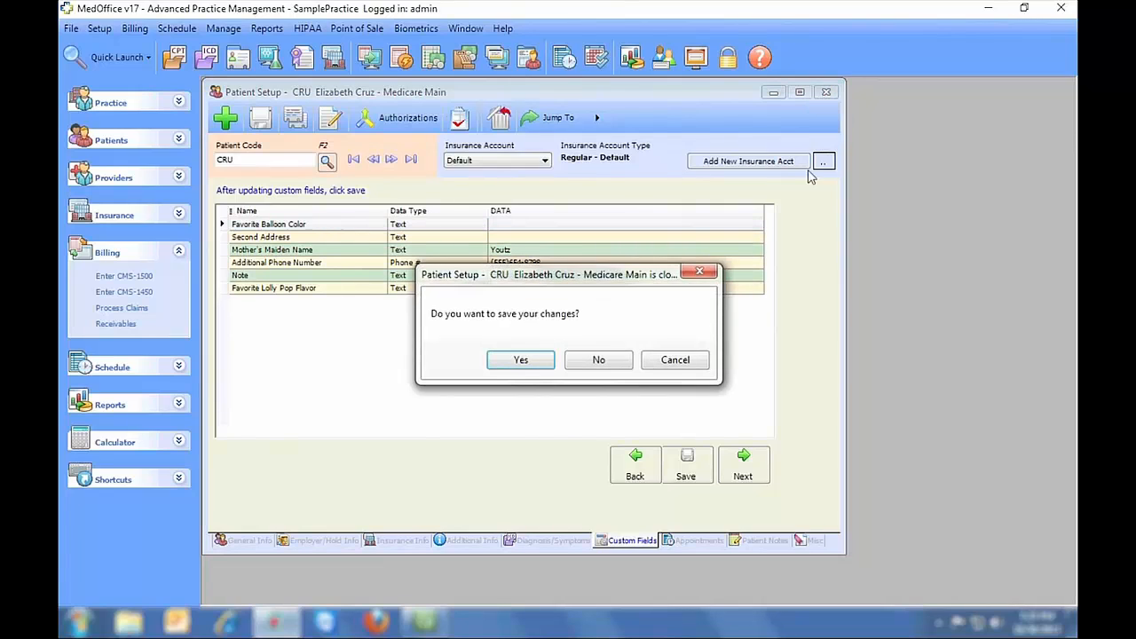
{"action": "left_click", "coordinate": [575, 355]}
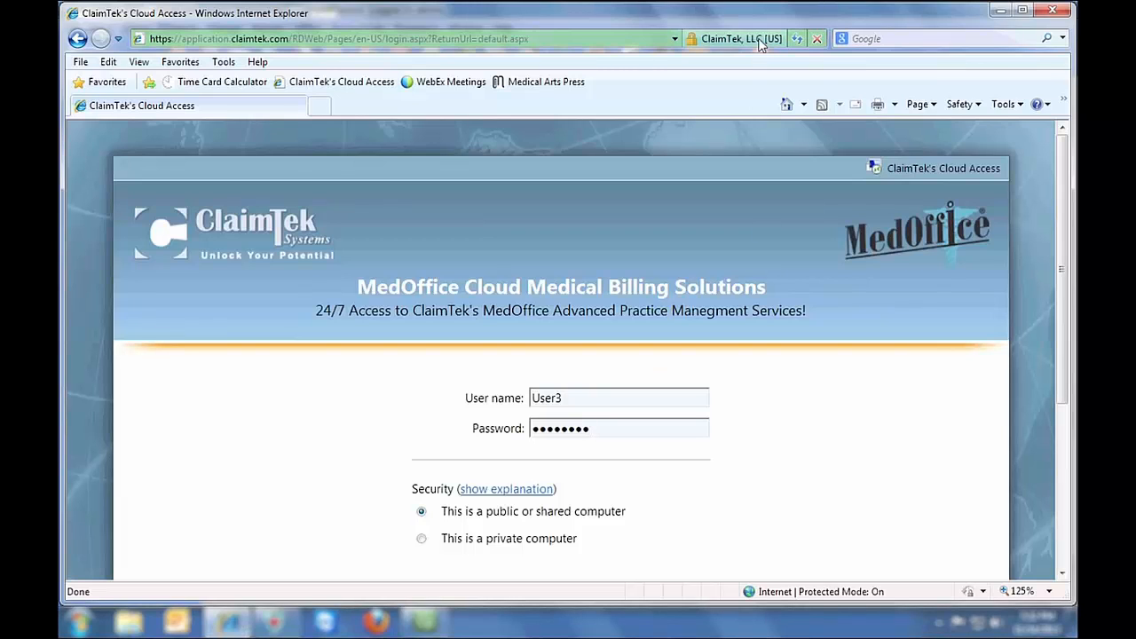
- Sign in to ClaimTek Cloud Access and connect to the MedOffice RemoteApp from Applications
{"action": "key", "text": "Return"}
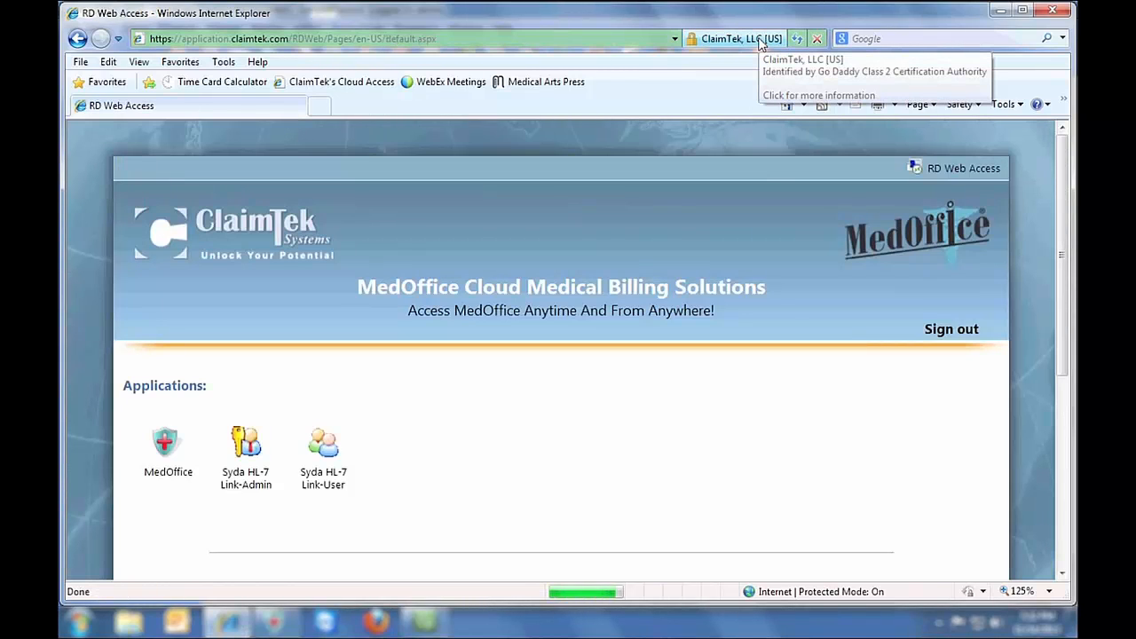
{"action": "scroll", "coordinate": [530, 350], "scroll_direction": "down", "scroll_amount": 2}
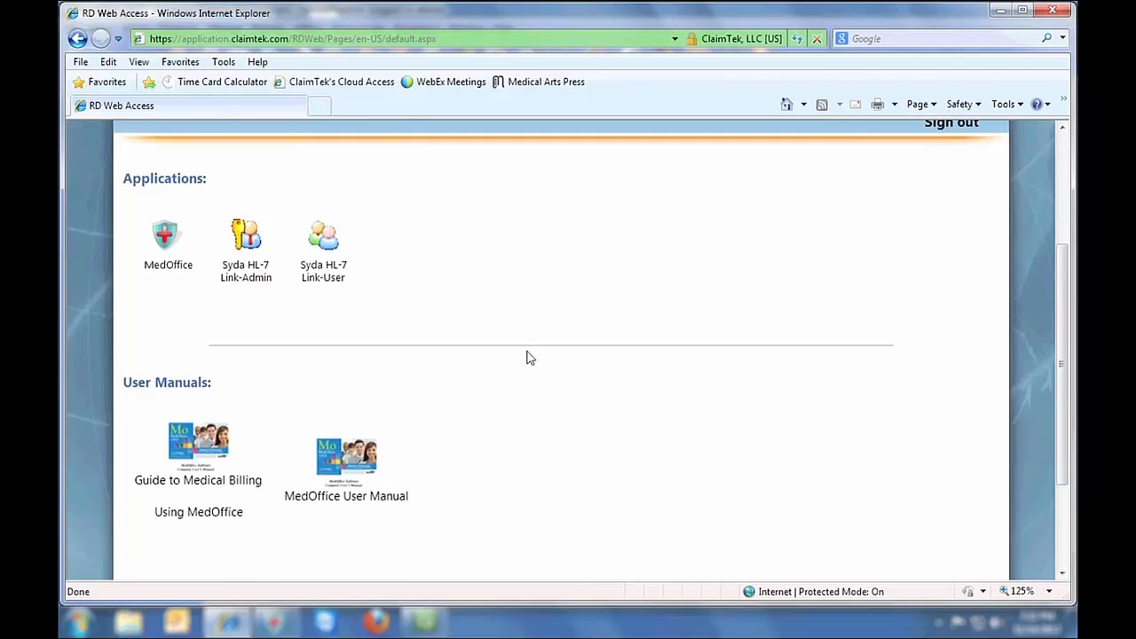
{"action": "left_click", "coordinate": [151, 247]}
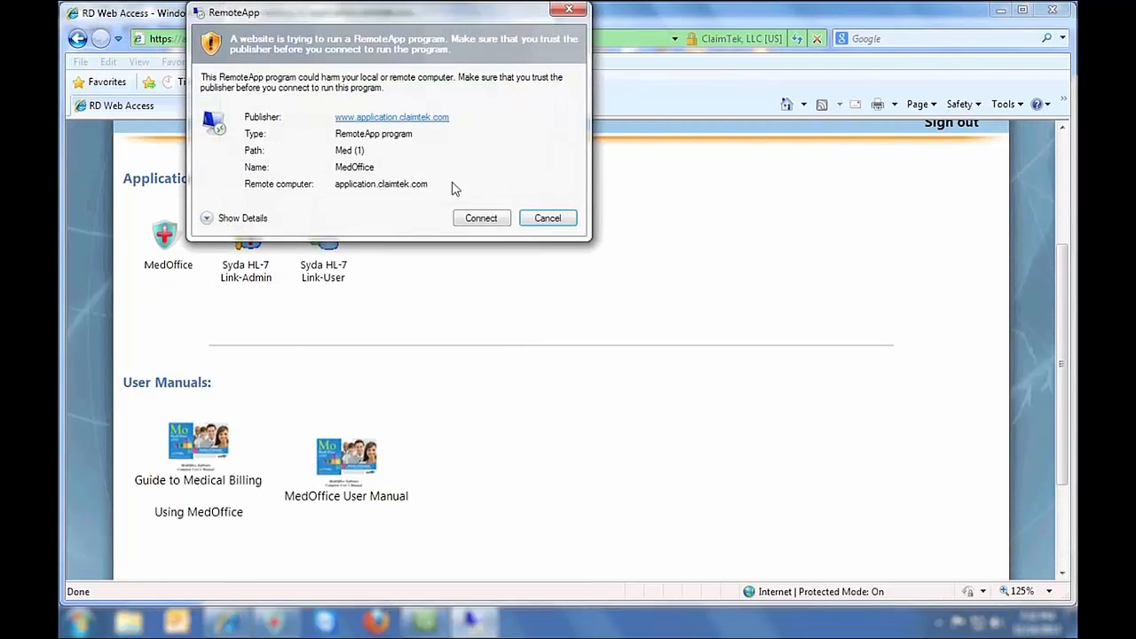
{"action": "left_click", "coordinate": [479, 216]}
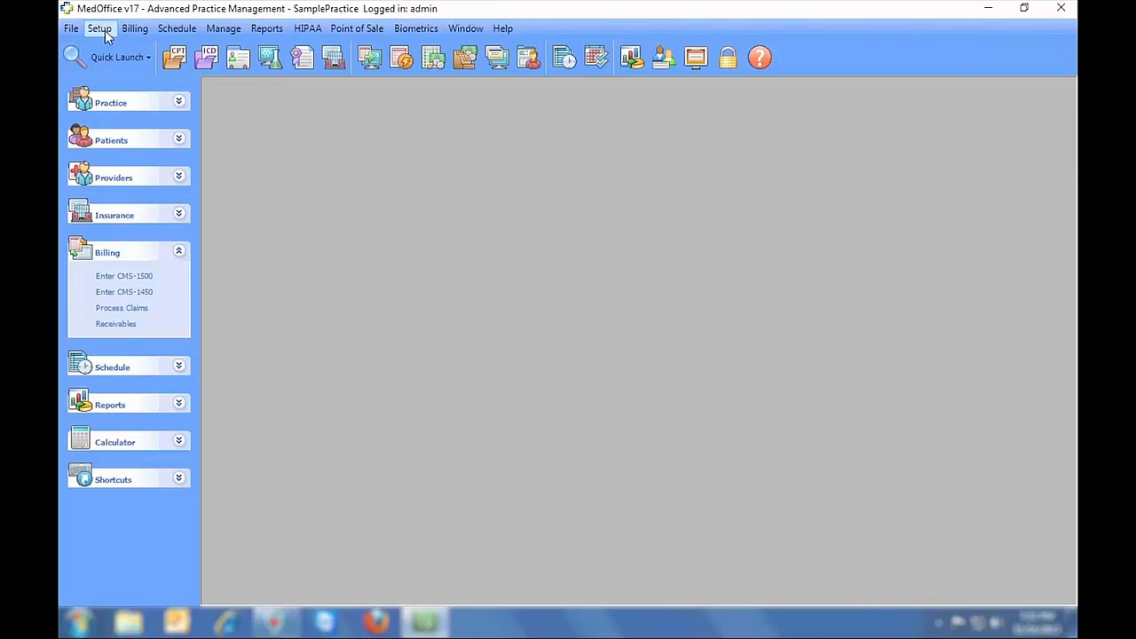
- Generate superbills for the 11/14/2013 appointments from the Schedule's Print menu
{"action": "left_click", "coordinate": [99, 28]}
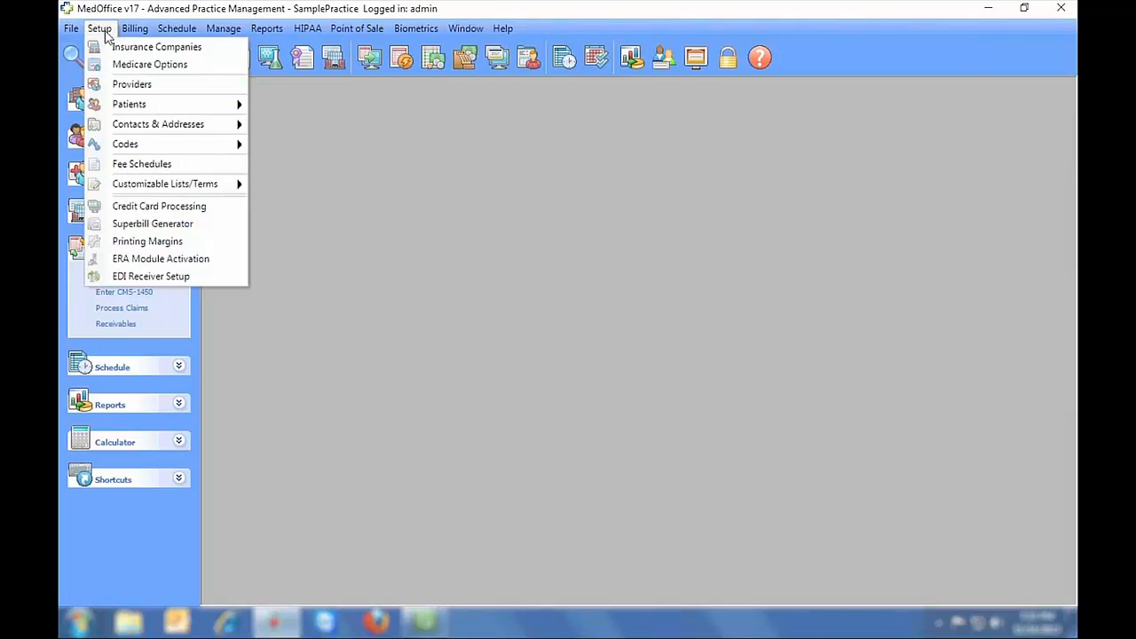
{"action": "left_click", "coordinate": [142, 225]}
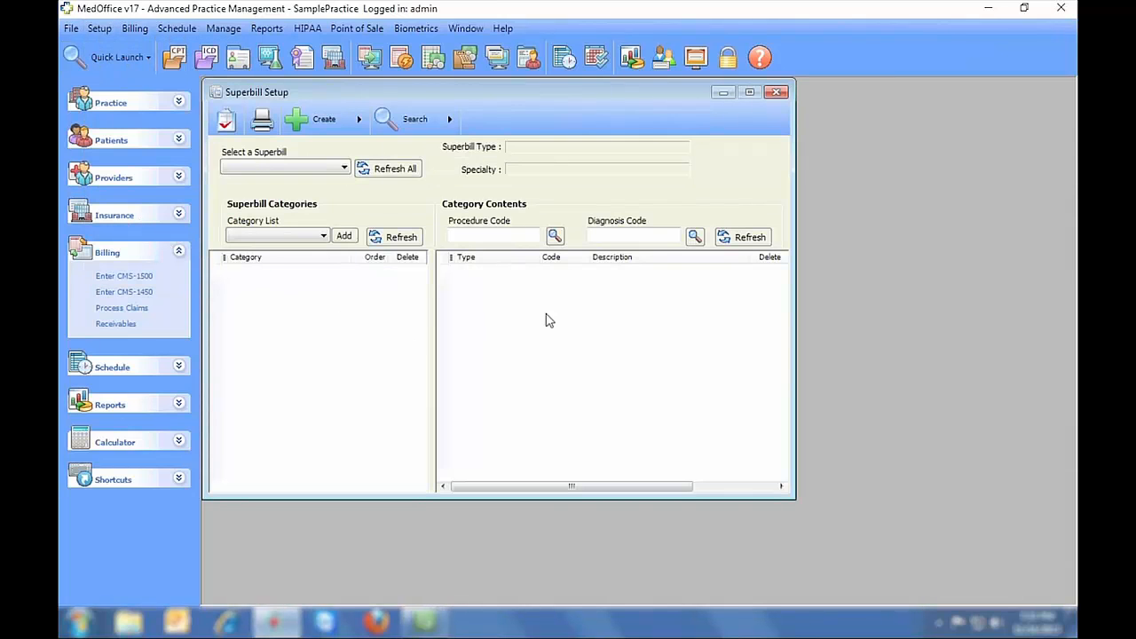
{"action": "left_click", "coordinate": [564, 59]}
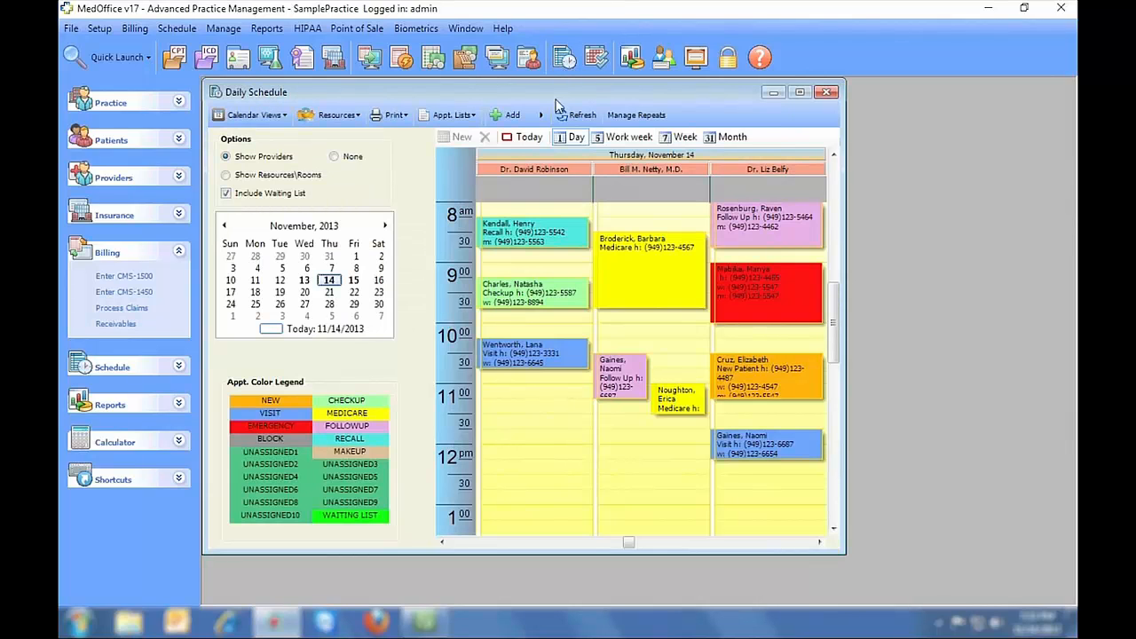
{"action": "left_click", "coordinate": [397, 117]}
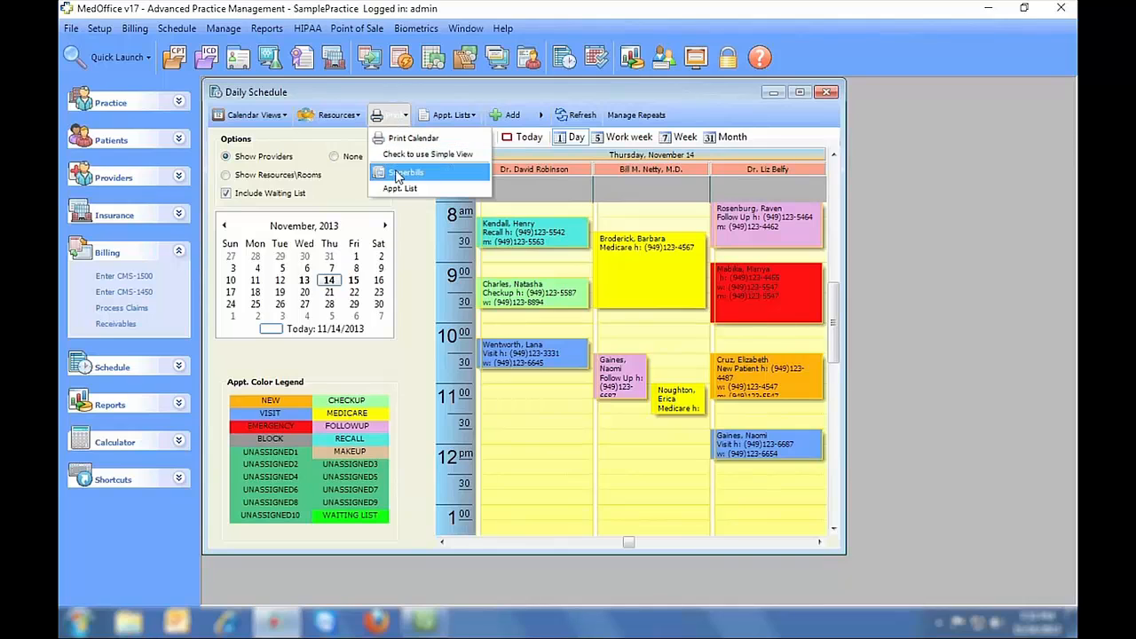
{"action": "left_click", "coordinate": [443, 175]}
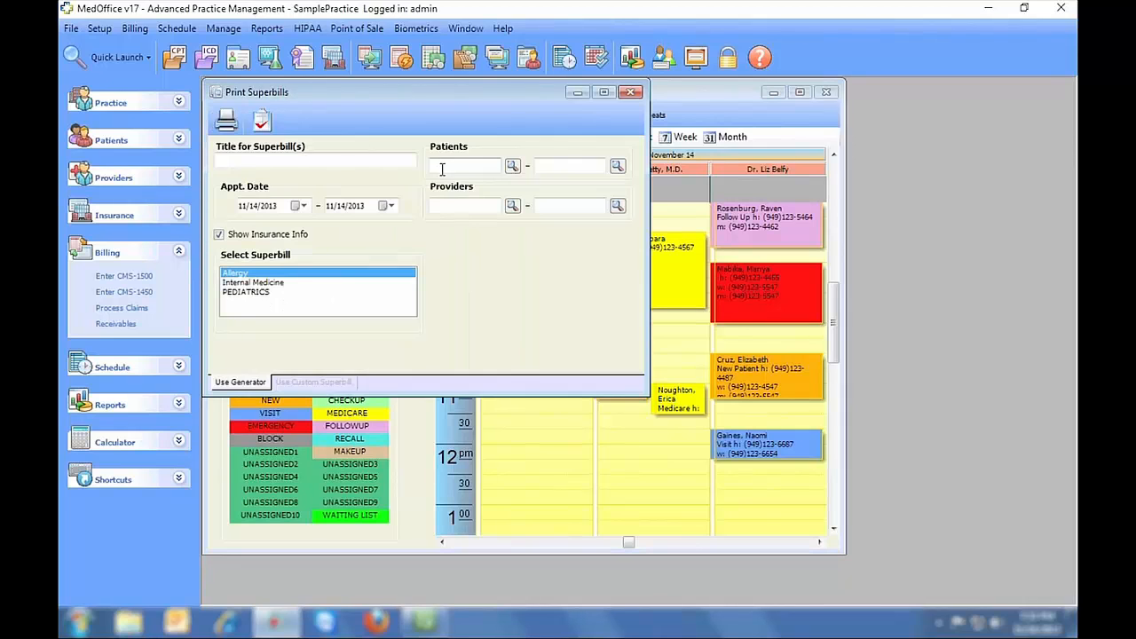
{"action": "left_click", "coordinate": [228, 116]}
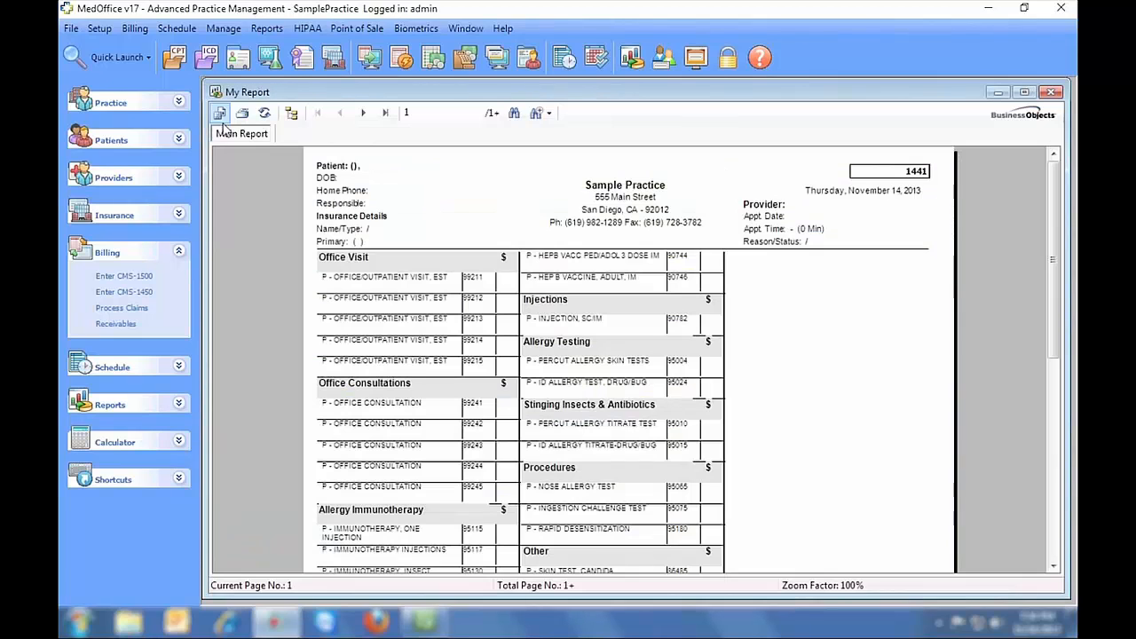
- Page through the superbill preview to the fourth page
{"action": "left_click", "coordinate": [363, 113]}
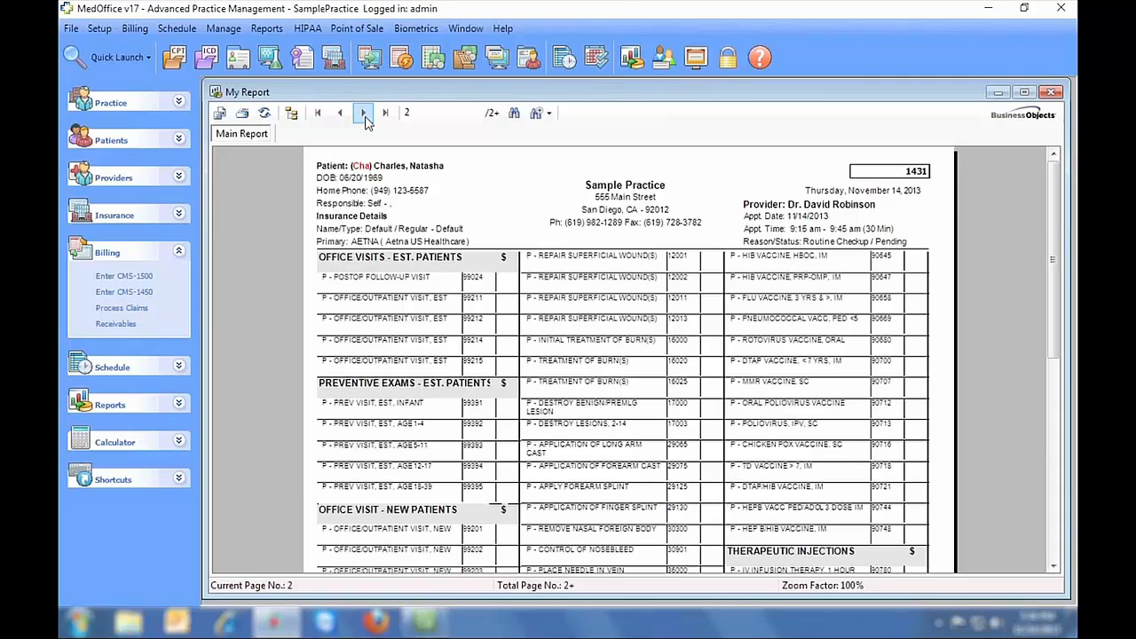
{"action": "left_click", "coordinate": [363, 113]}
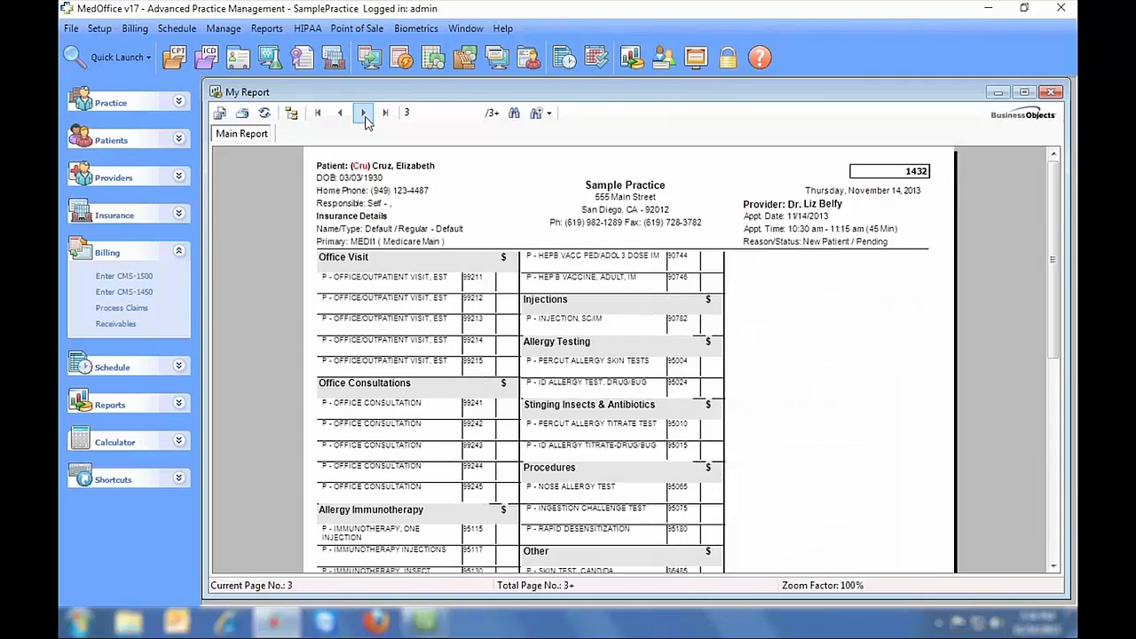
{"action": "left_click", "coordinate": [363, 113]}
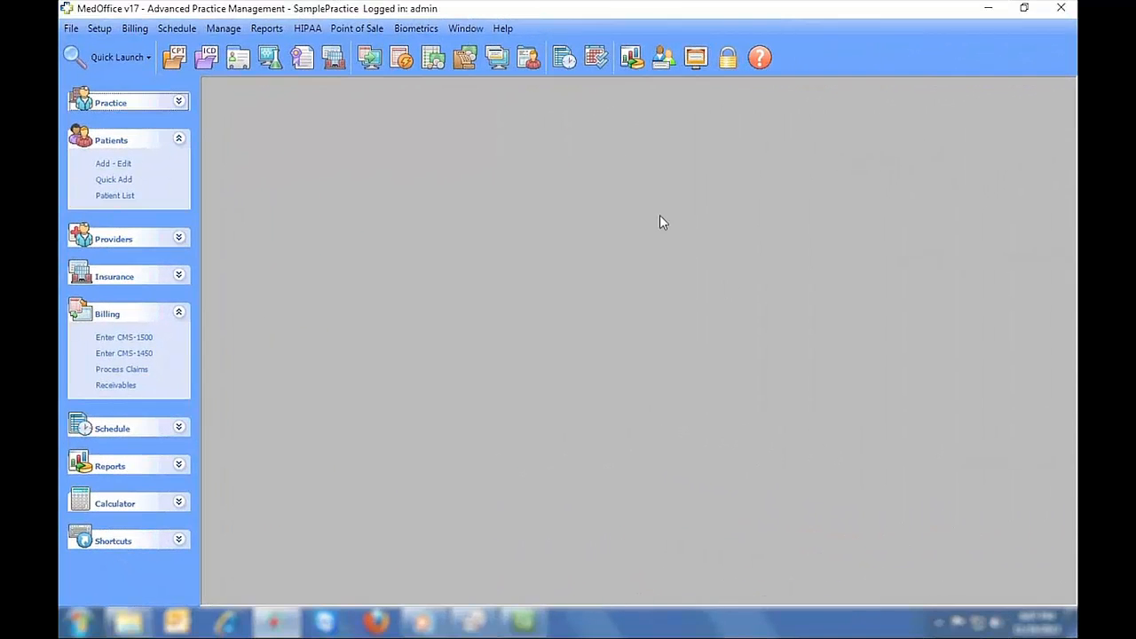
- On the daily schedule, quick-add a new patient by last name and book the 8:15 slot
{"action": "left_click", "coordinate": [564, 57]}
{"action": "mouse_move", "coordinate": [564, 232]}
{"action": "left_mouse_down"}
{"action": "mouse_move", "coordinate": [563, 302]}
{"action": "mouse_move", "coordinate": [543, 348]}
{"action": "mouse_move", "coordinate": [557, 232]}
{"action": "left_mouse_up"}
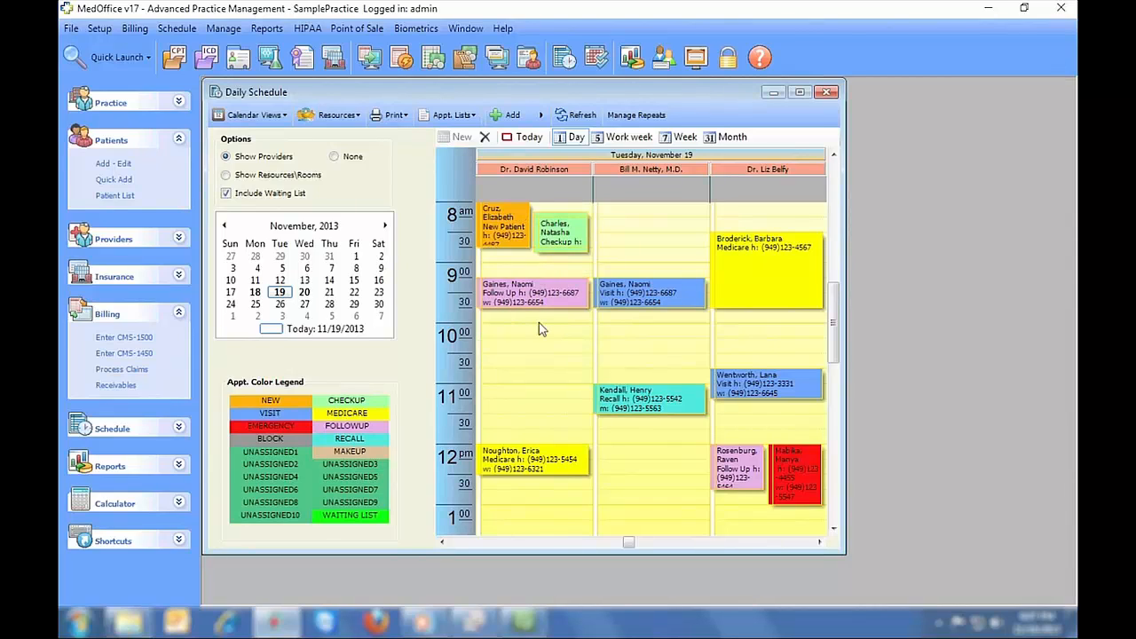
{"action": "mouse_move", "coordinate": [541, 307]}
{"action": "left_mouse_down"}
{"action": "mouse_move", "coordinate": [537, 409]}
{"action": "mouse_move", "coordinate": [537, 323]}
{"action": "left_mouse_up"}
{"action": "right_click", "coordinate": [614, 228]}
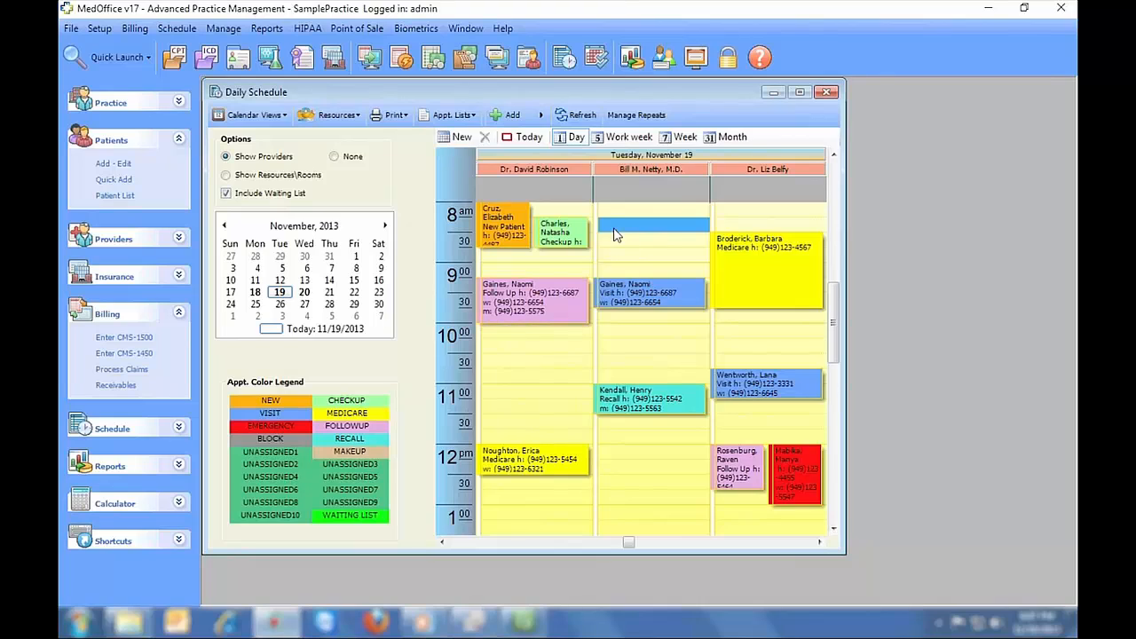
{"action": "left_click", "coordinate": [640, 247]}
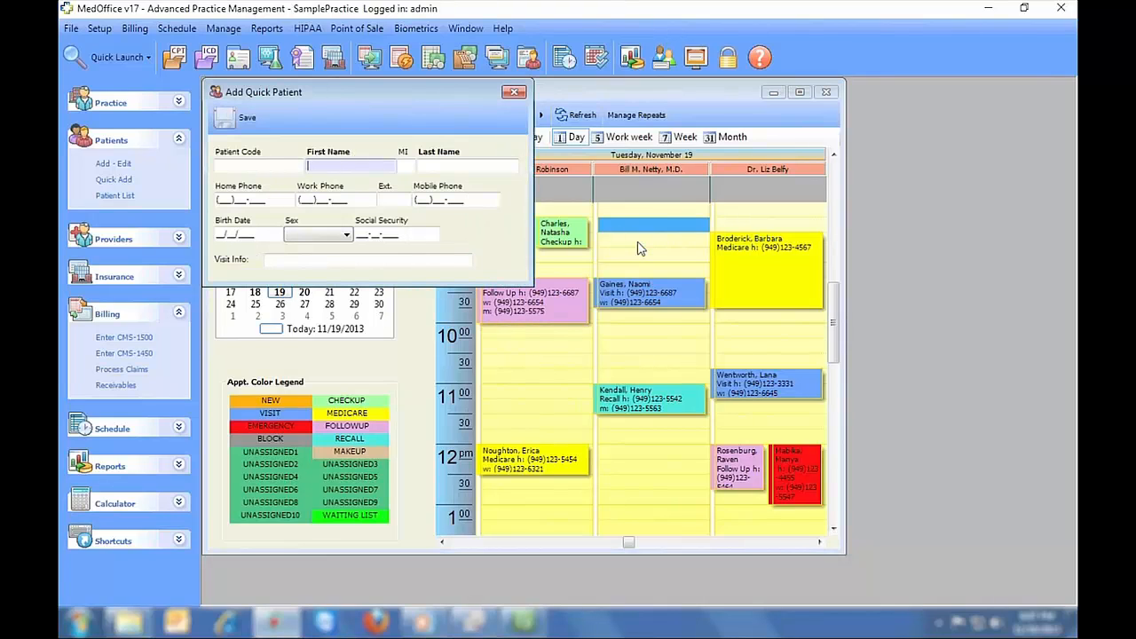
{"action": "key", "text": "Tab"}
{"action": "type", "text": "Weaver"}
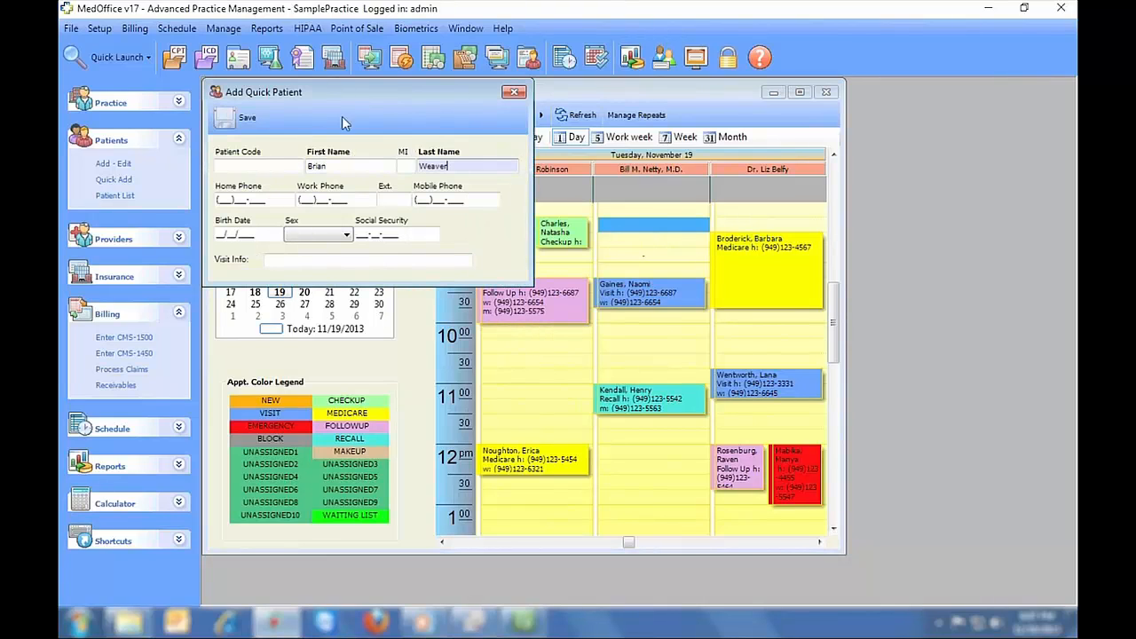
{"action": "left_click", "coordinate": [241, 118]}
- Open the new patient's record from the Patient List and enter zip code 90630
{"action": "left_click", "coordinate": [130, 195]}
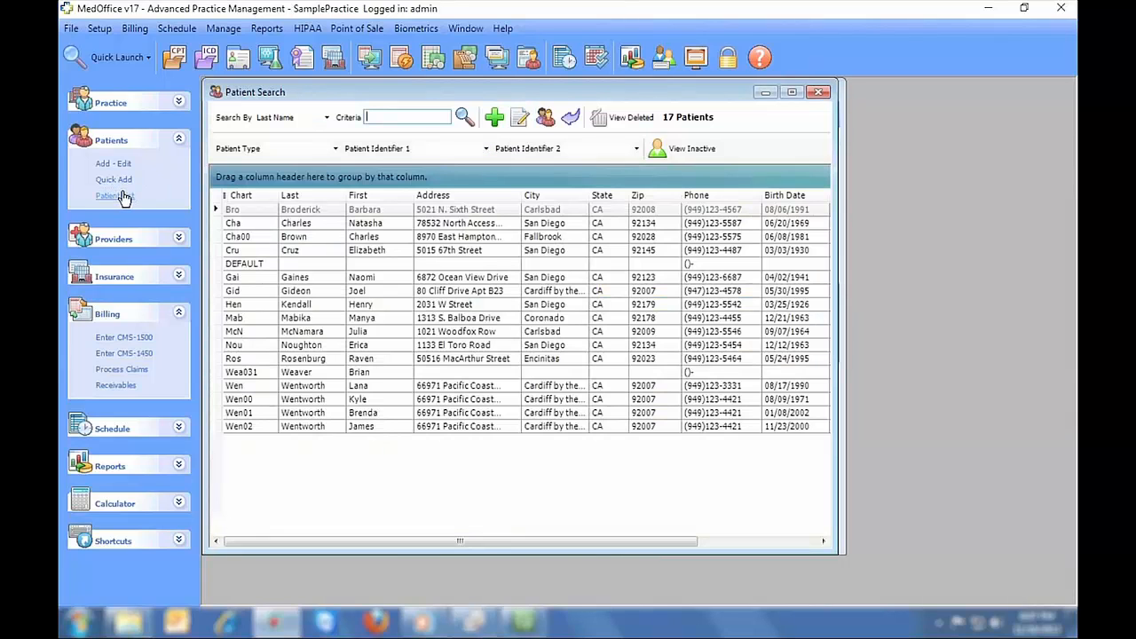
{"action": "left_click", "coordinate": [357, 373]}
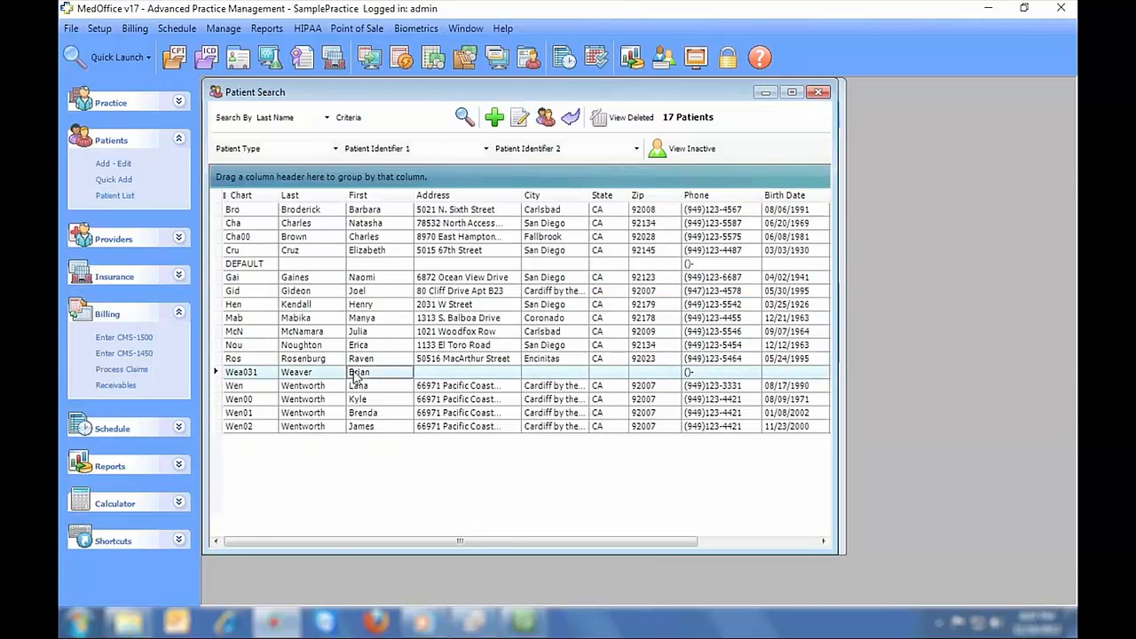
{"action": "double_click", "coordinate": [430, 377]}
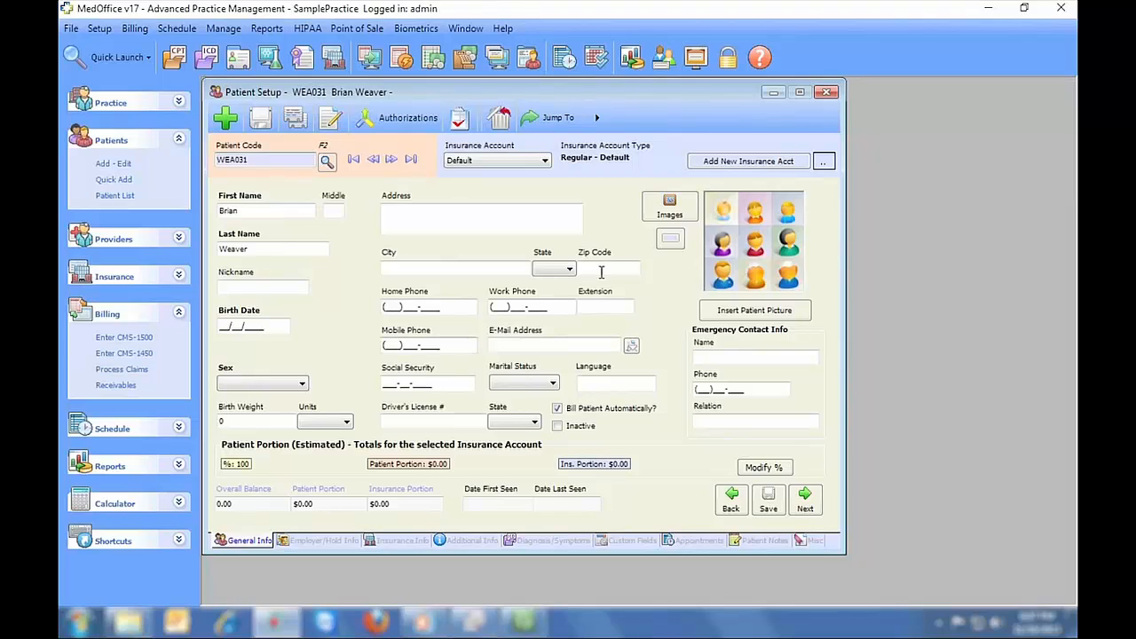
{"action": "left_click", "coordinate": [609, 268]}
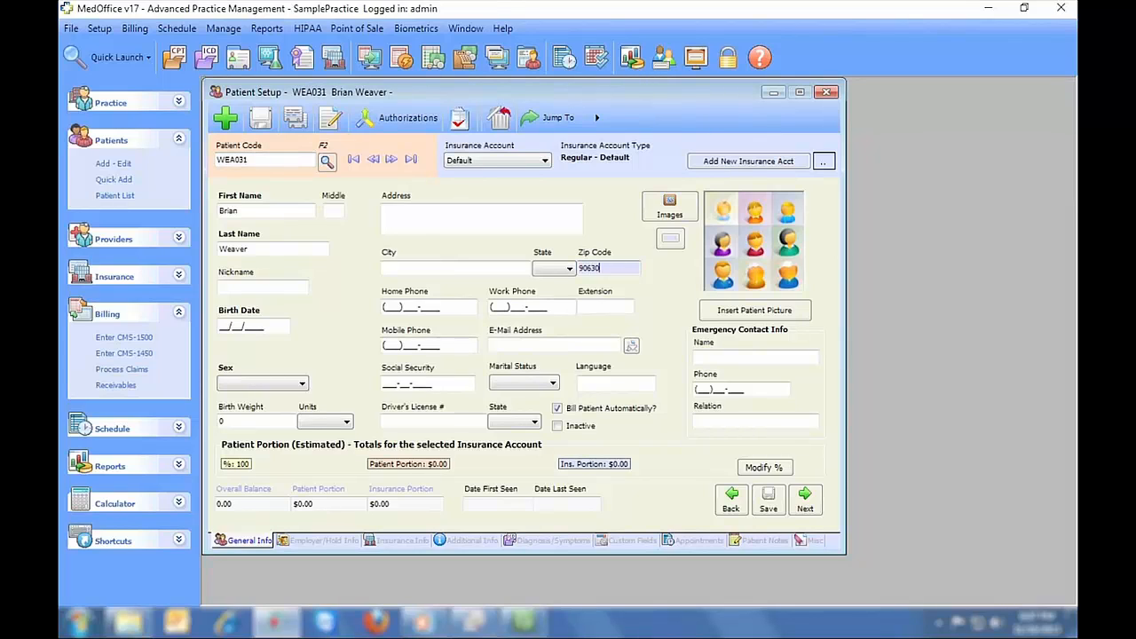
{"action": "type", "text": "90630"}
{"action": "key", "text": "Tab"}
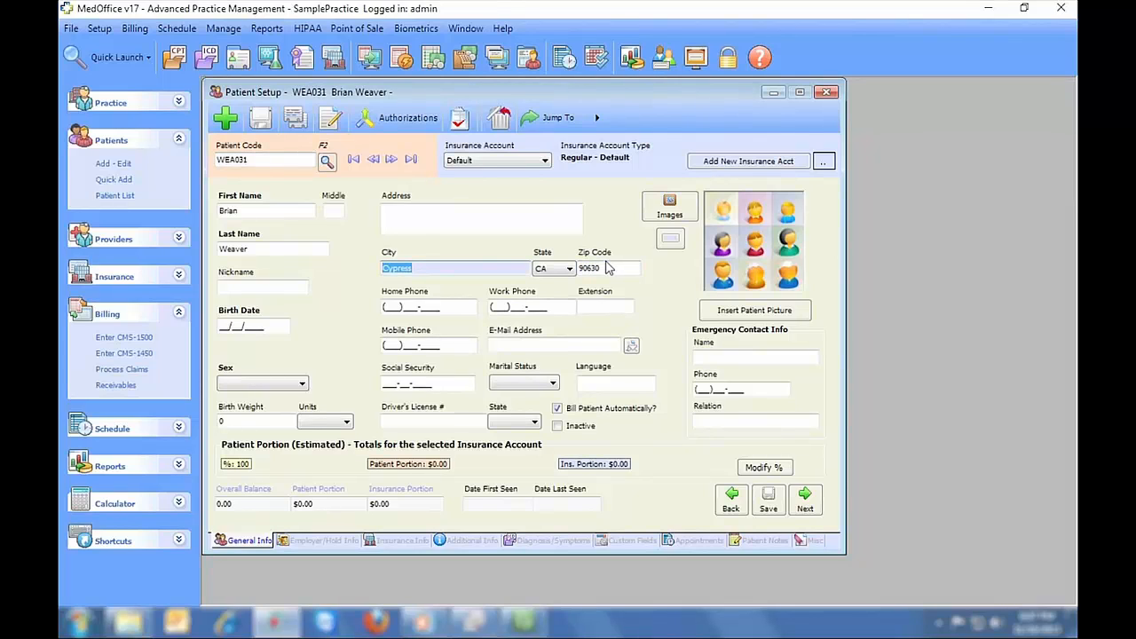
{"action": "left_click", "coordinate": [253, 210]}
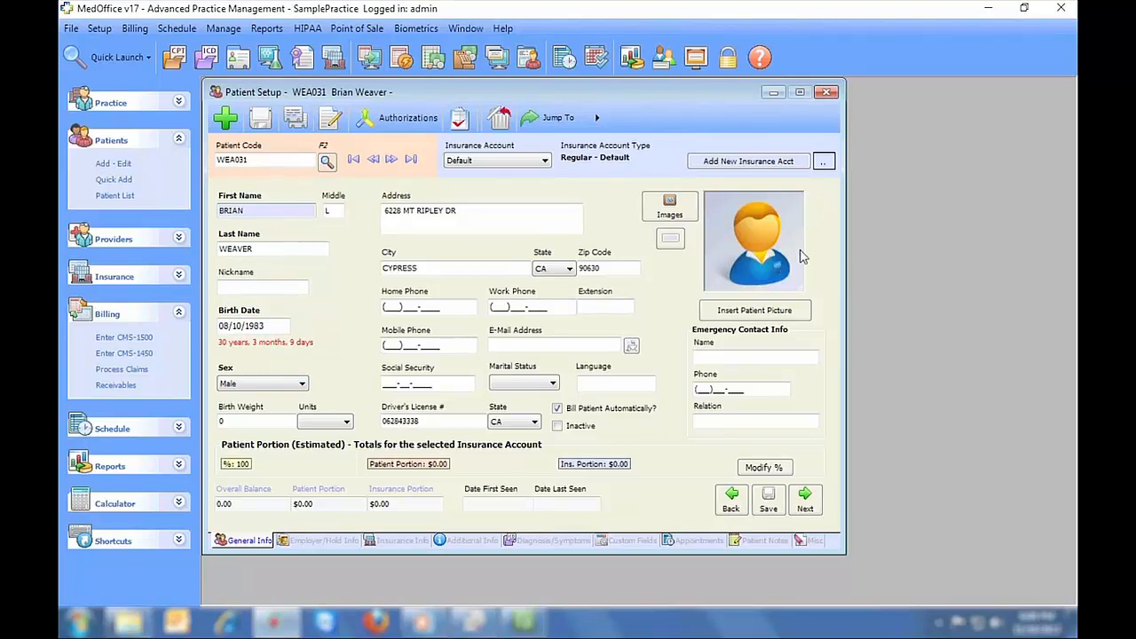
- Open the Process Credit Cards window and close it unused
{"action": "left_click", "coordinate": [528, 58]}
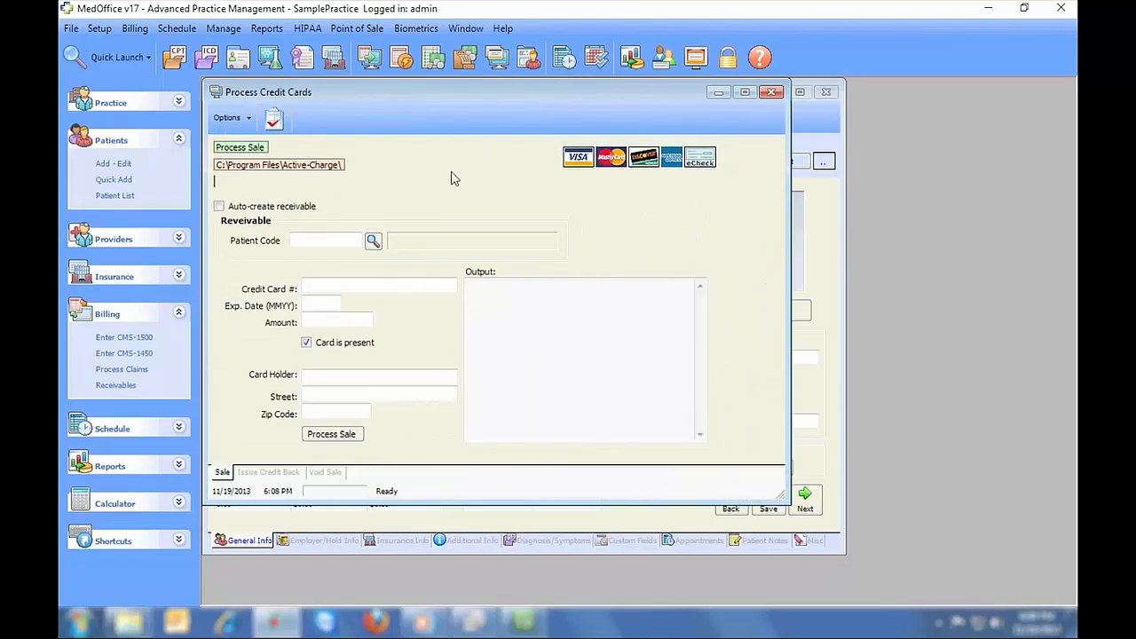
{"action": "left_click", "coordinate": [371, 283]}
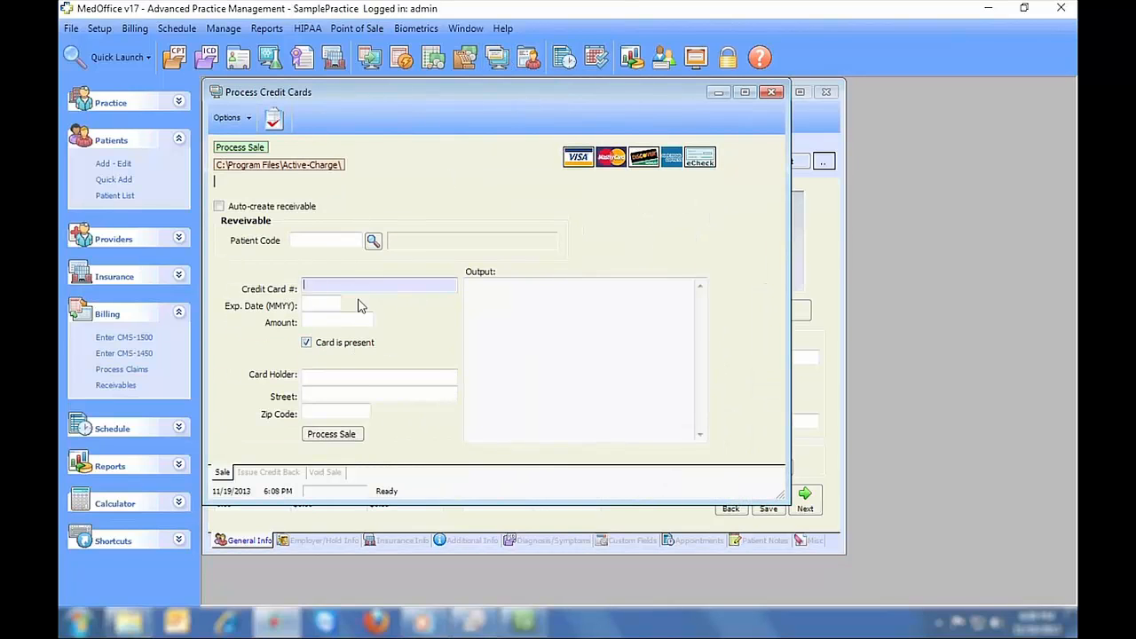
{"action": "left_click", "coordinate": [773, 92]}
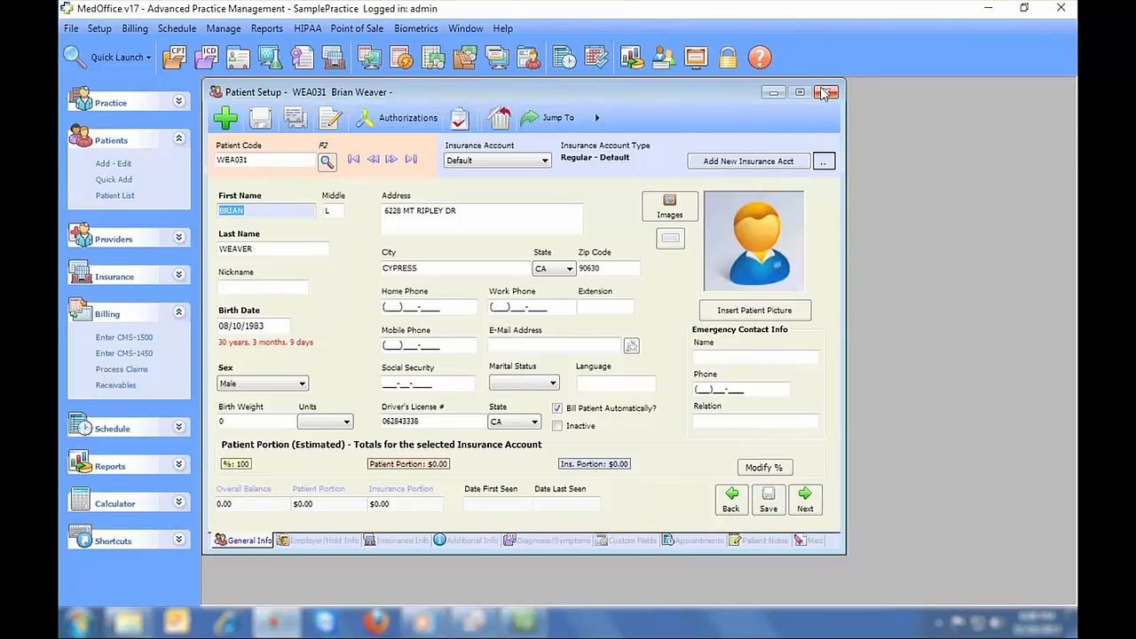
- Preview the appointment's Weekly, Monthly and Yearly repeat options without saving
{"action": "left_click", "coordinate": [822, 93]}
{"action": "double_click", "coordinate": [636, 237]}
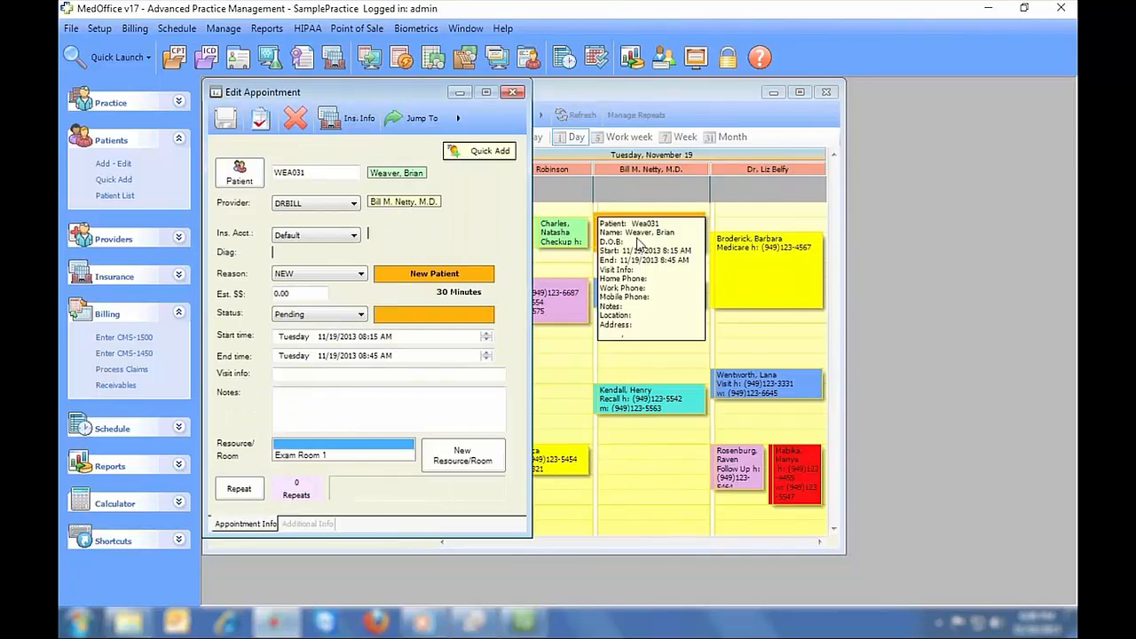
{"action": "left_click", "coordinate": [238, 491]}
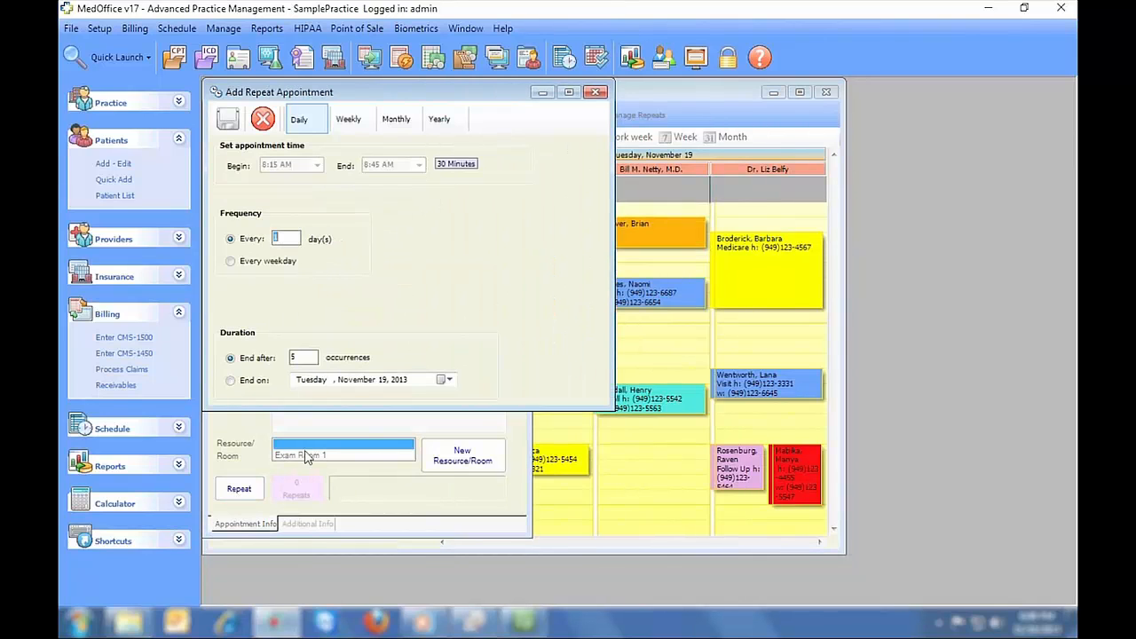
{"action": "left_click", "coordinate": [355, 119]}
{"action": "left_click", "coordinate": [404, 119]}
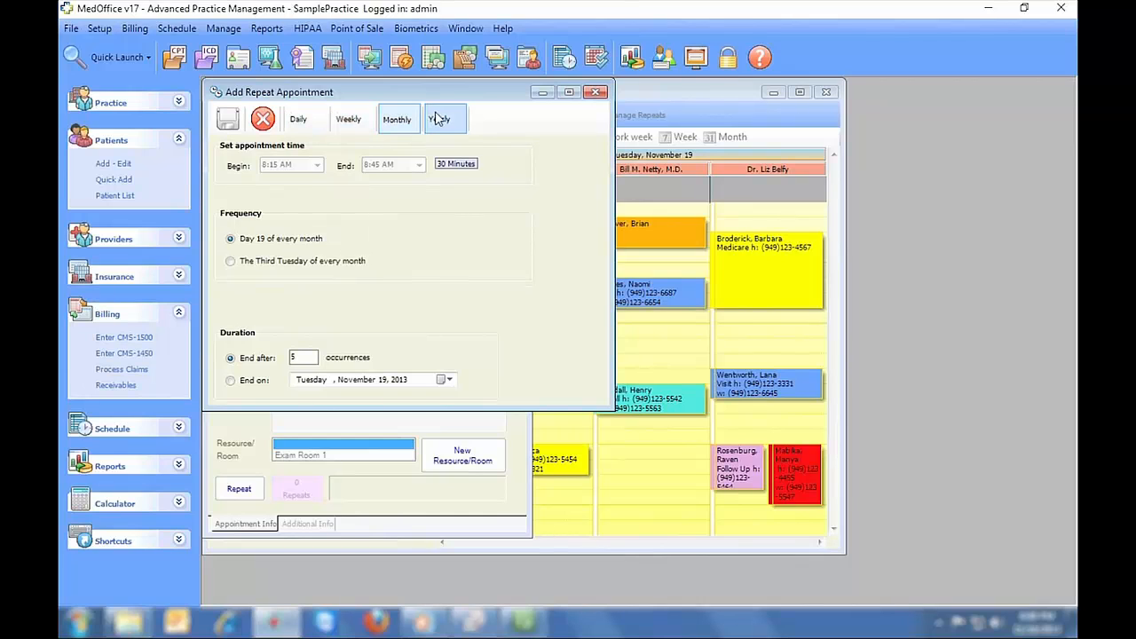
{"action": "left_click", "coordinate": [439, 118]}
{"action": "left_click", "coordinate": [598, 92]}
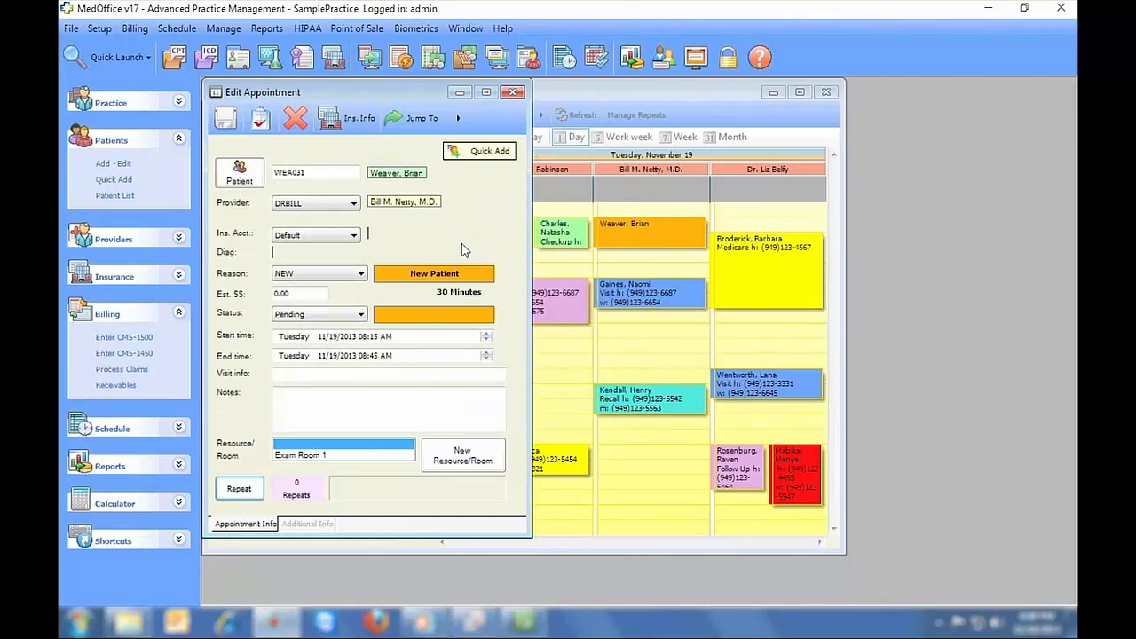
- View the appointment's insurance info and Jump To list, then close the appointment editor
{"action": "left_click", "coordinate": [348, 118]}
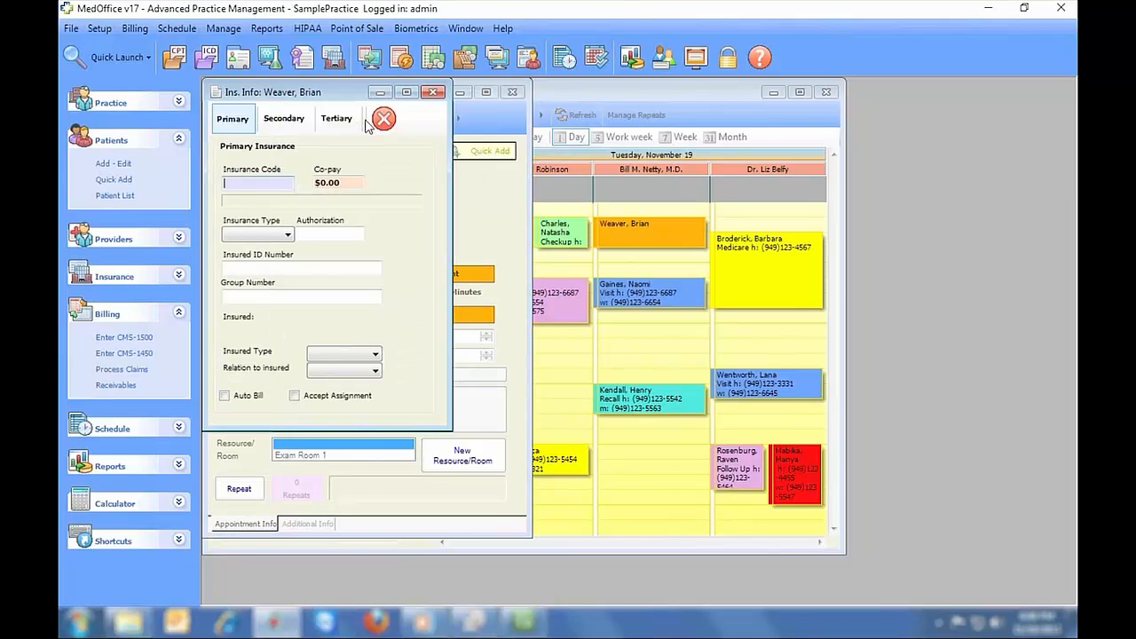
{"action": "left_click", "coordinate": [442, 92]}
{"action": "left_click", "coordinate": [429, 121]}
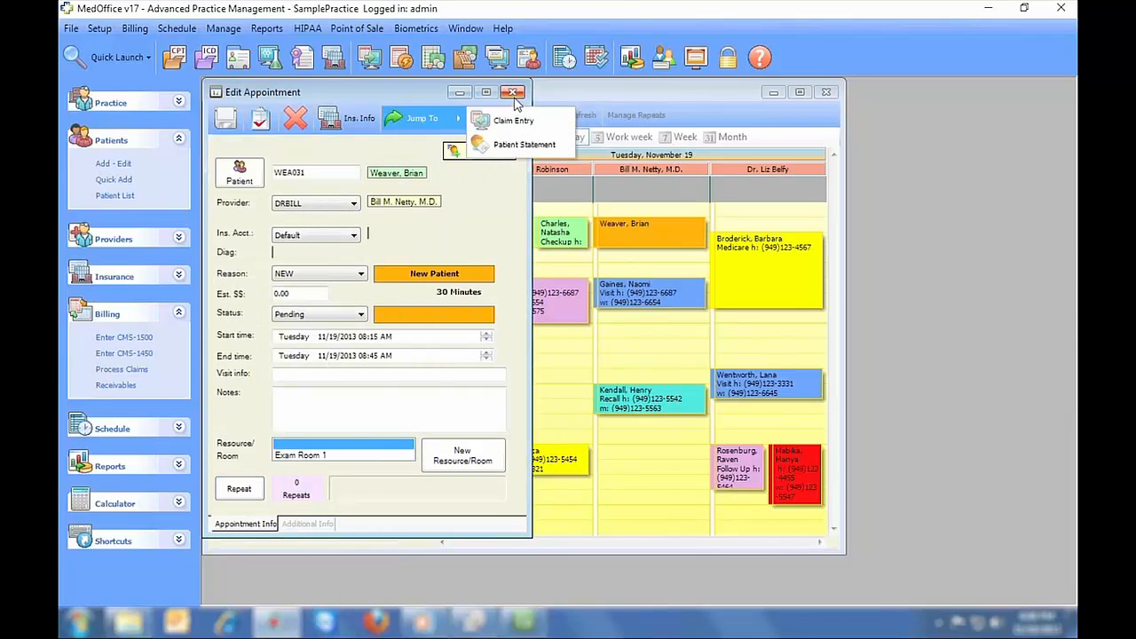
{"action": "left_click", "coordinate": [514, 93]}
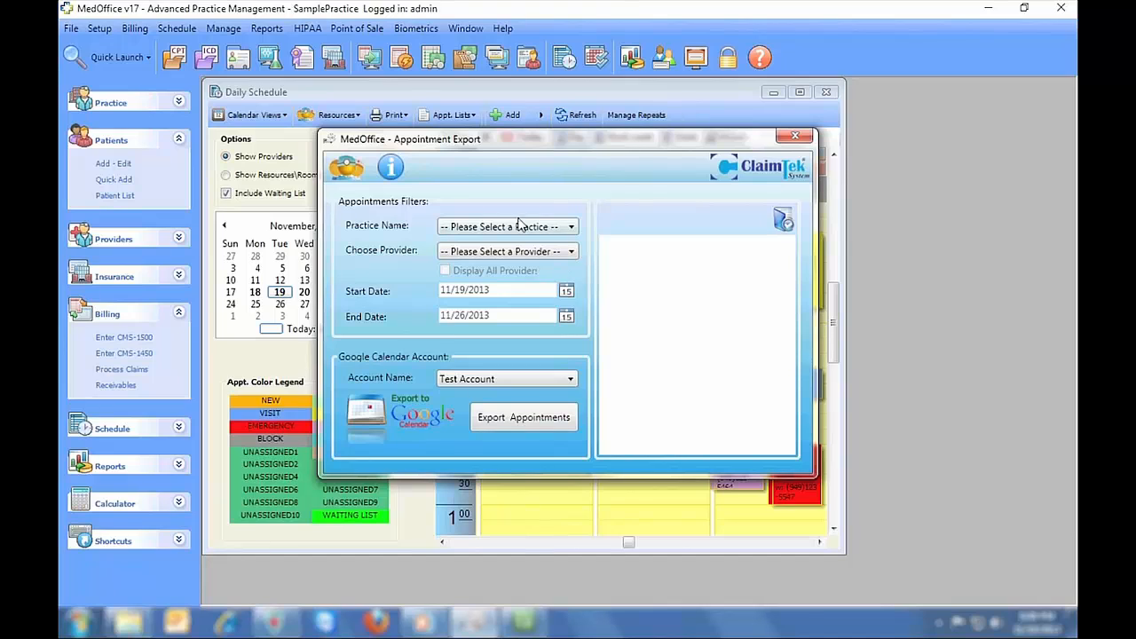
- Filter Appointment Export to SamplePractice and the first provider, then close it
{"action": "left_click", "coordinate": [519, 224]}
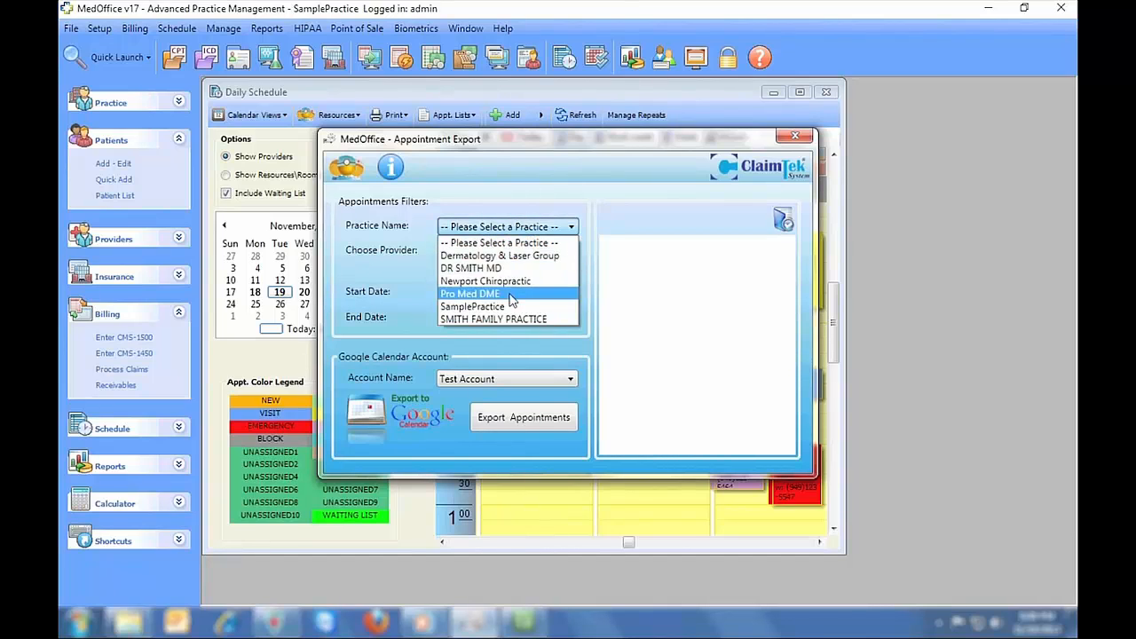
{"action": "left_click", "coordinate": [511, 306]}
{"action": "left_click", "coordinate": [499, 253]}
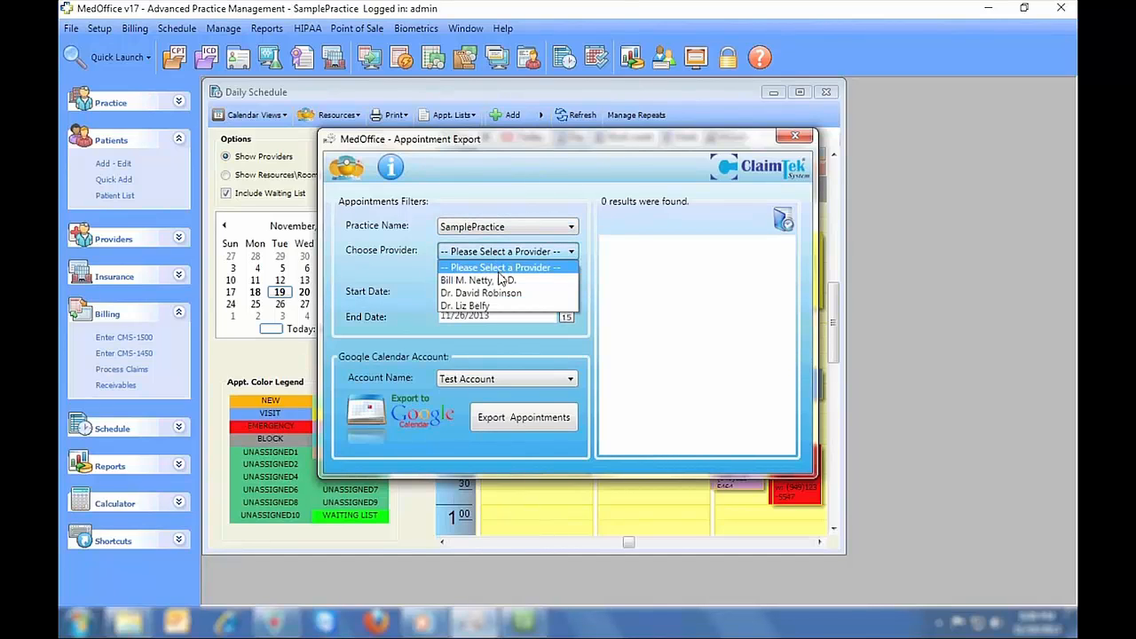
{"action": "left_click", "coordinate": [479, 279]}
{"action": "scroll", "coordinate": [803, 266], "scroll_direction": "down", "scroll_amount": 20}
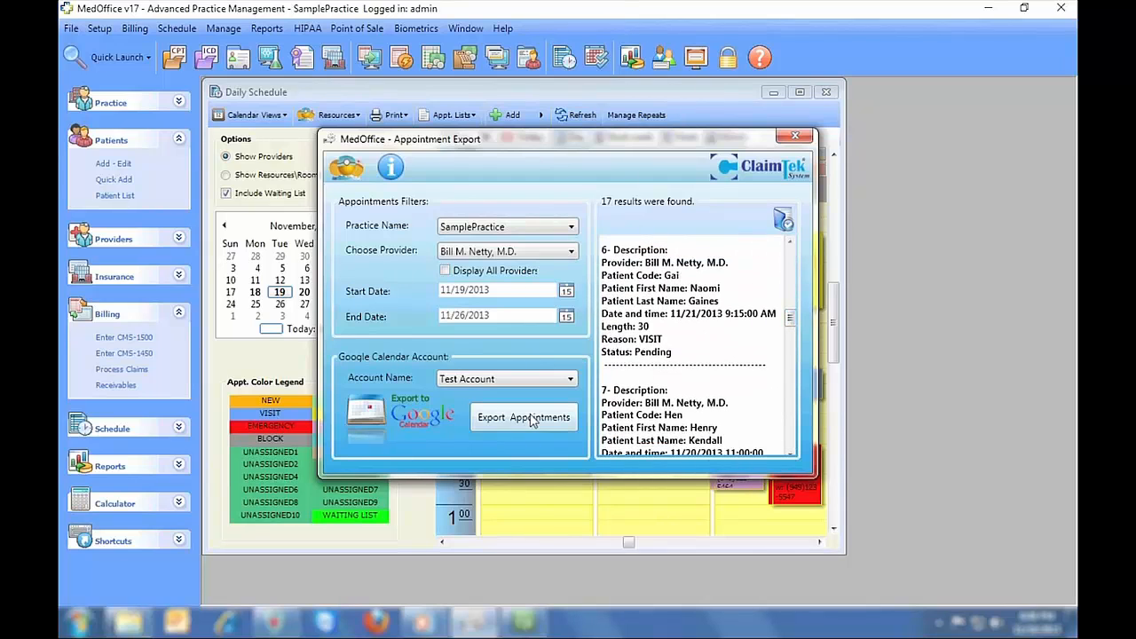
{"action": "left_click", "coordinate": [797, 137]}
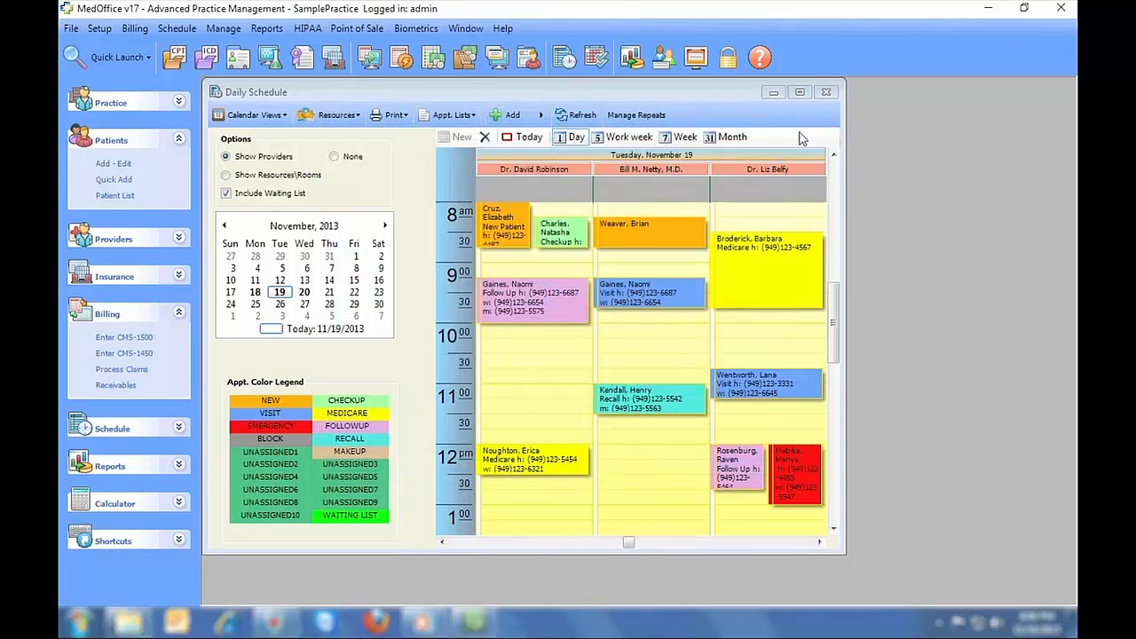
- Add 10 MASSAGES, ELBOWBRACE and VB12 to the patient's Point of Sale invoice
{"action": "left_click", "coordinate": [465, 58]}
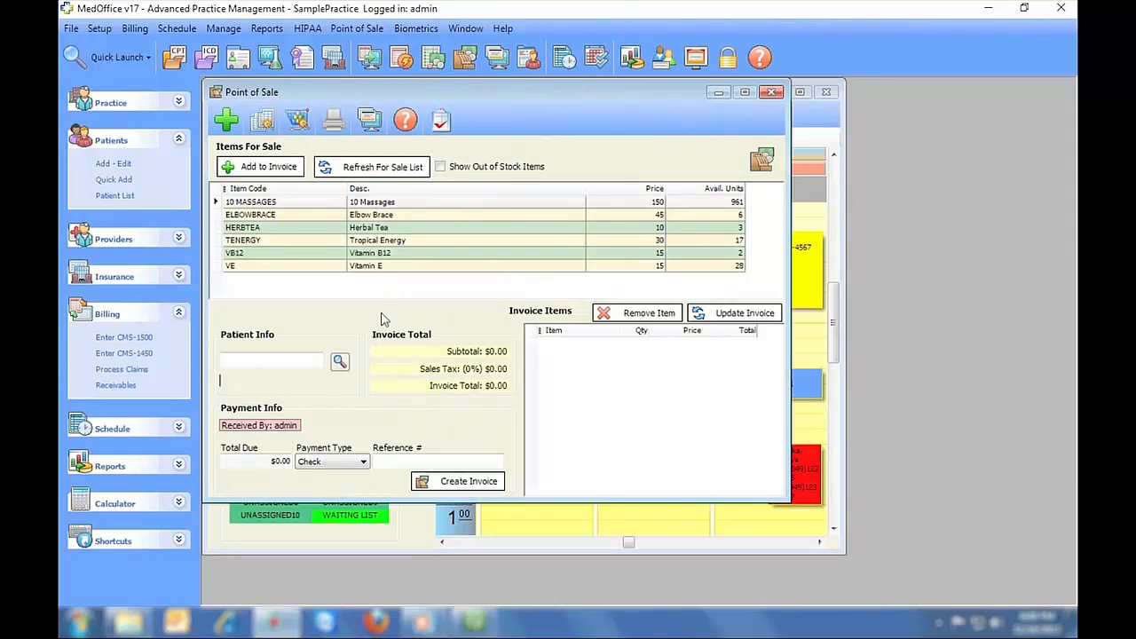
{"action": "left_click", "coordinate": [340, 362]}
{"action": "double_click", "coordinate": [353, 374]}
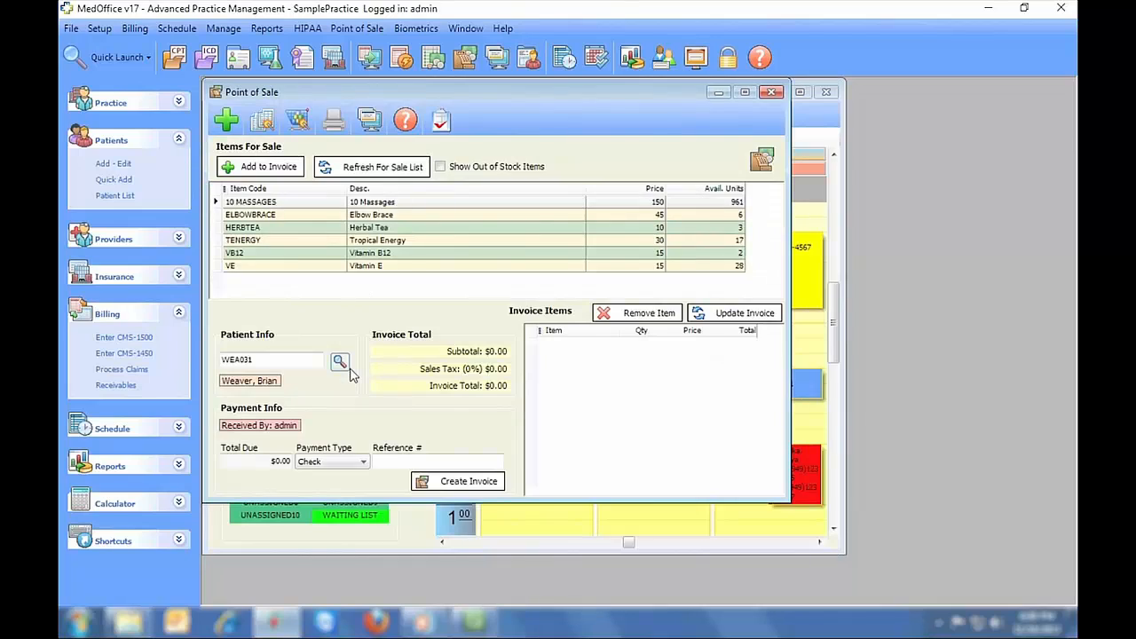
{"action": "left_click", "coordinate": [282, 167]}
{"action": "left_click", "coordinate": [302, 217]}
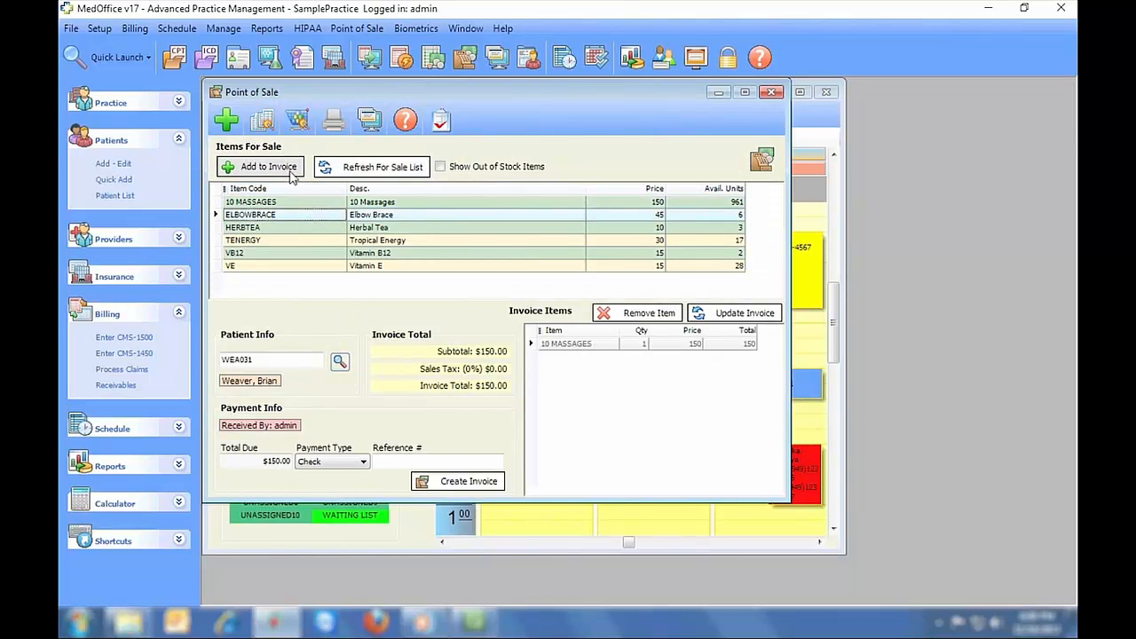
{"action": "left_click", "coordinate": [282, 167]}
{"action": "left_click", "coordinate": [298, 254]}
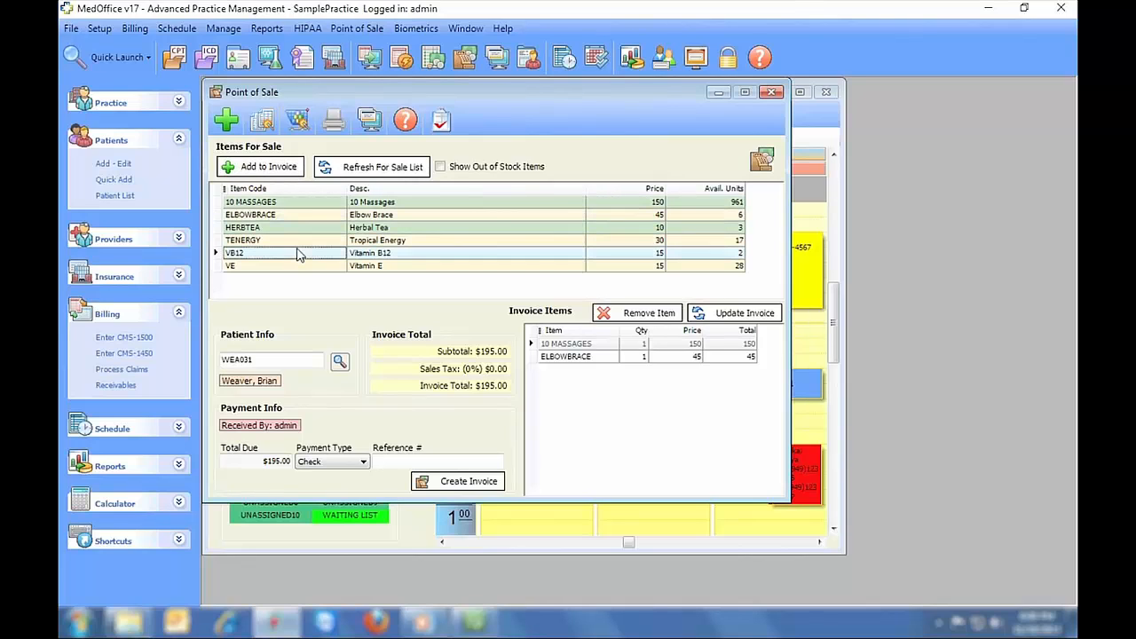
{"action": "left_click", "coordinate": [284, 171]}
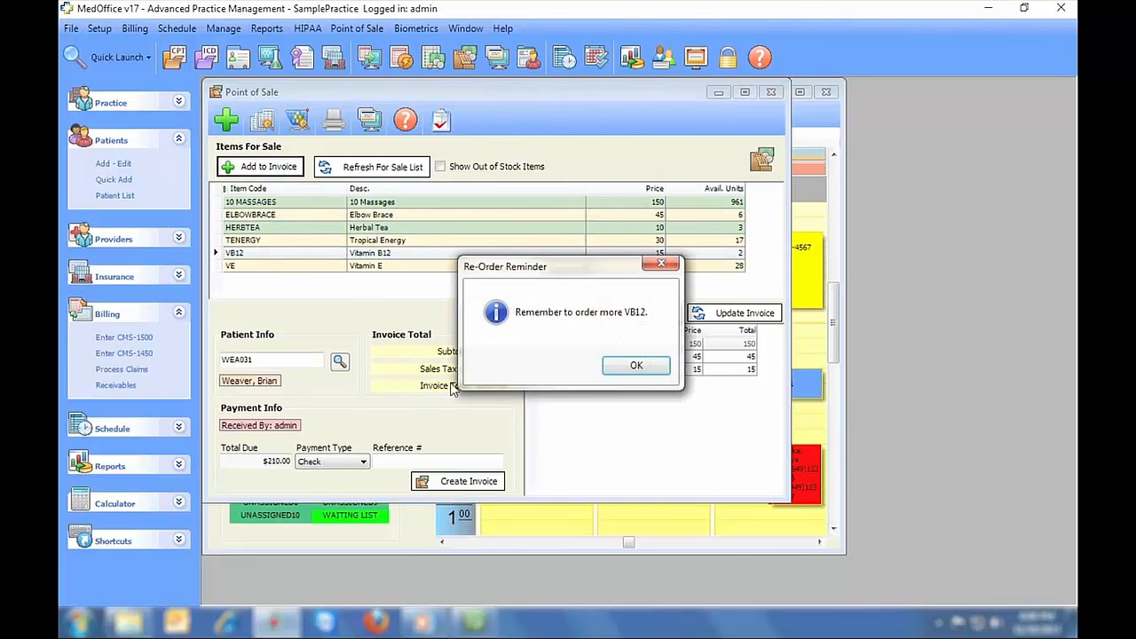
{"action": "left_click", "coordinate": [637, 366]}
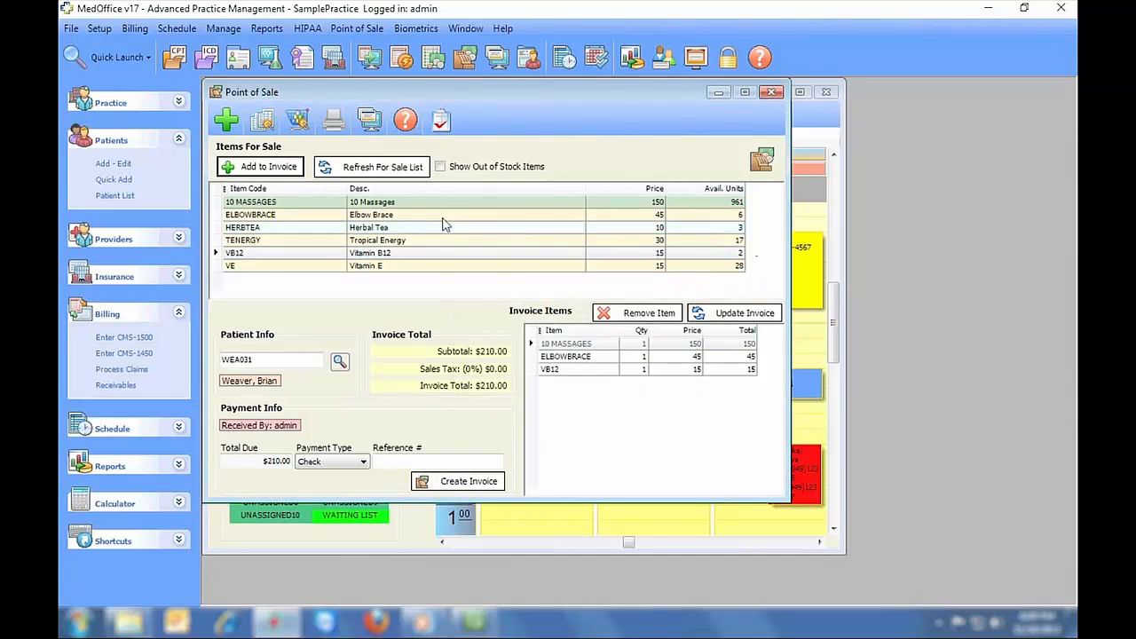
- Browse through five inventory item records, then close Inventory
{"action": "left_click", "coordinate": [298, 120]}
{"action": "left_click", "coordinate": [389, 165]}
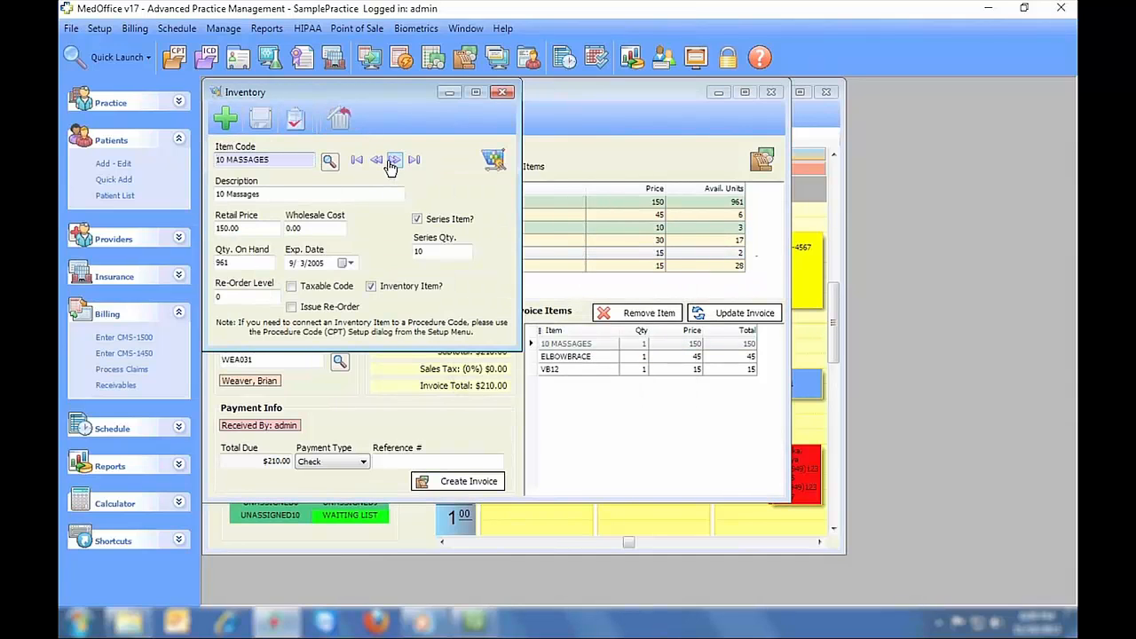
{"action": "left_click", "coordinate": [390, 166]}
{"action": "left_click", "coordinate": [389, 165]}
{"action": "left_click", "coordinate": [390, 165]}
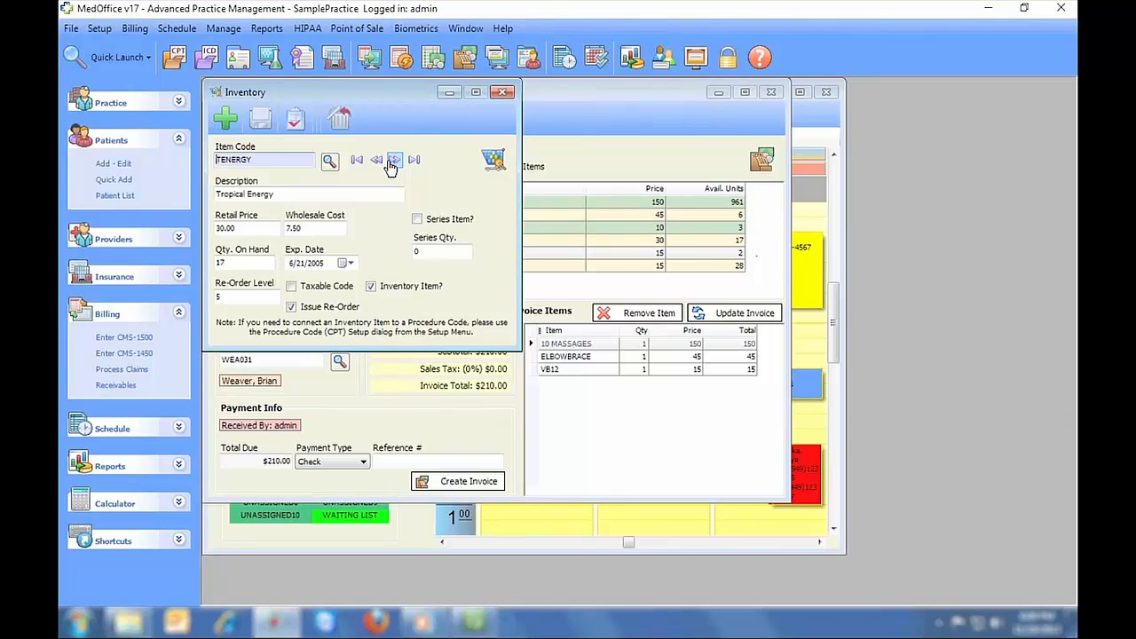
{"action": "left_click", "coordinate": [390, 166]}
{"action": "left_click", "coordinate": [502, 92]}
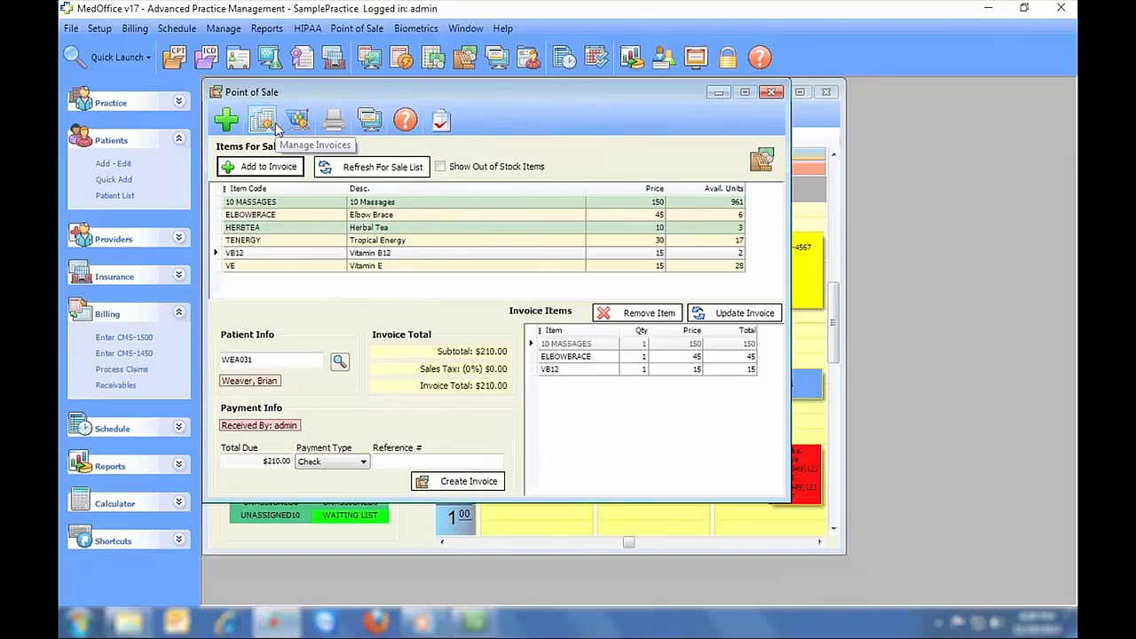
- Create invoice #58 for $210.00 and preview its printed receipt
{"action": "left_click", "coordinate": [443, 481]}
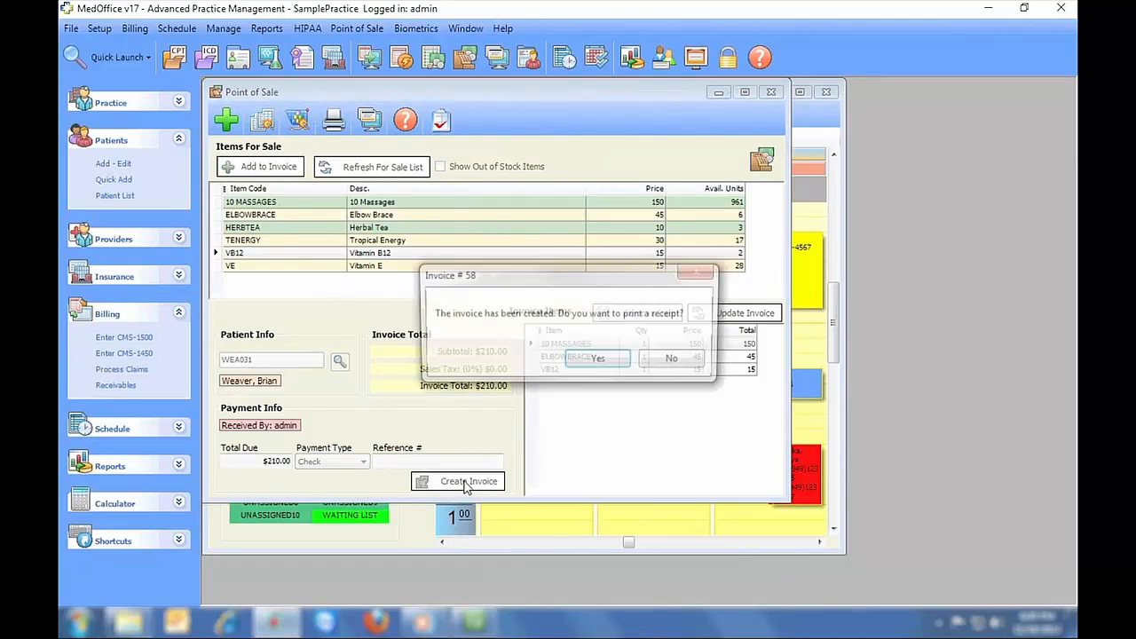
{"action": "left_click", "coordinate": [564, 359]}
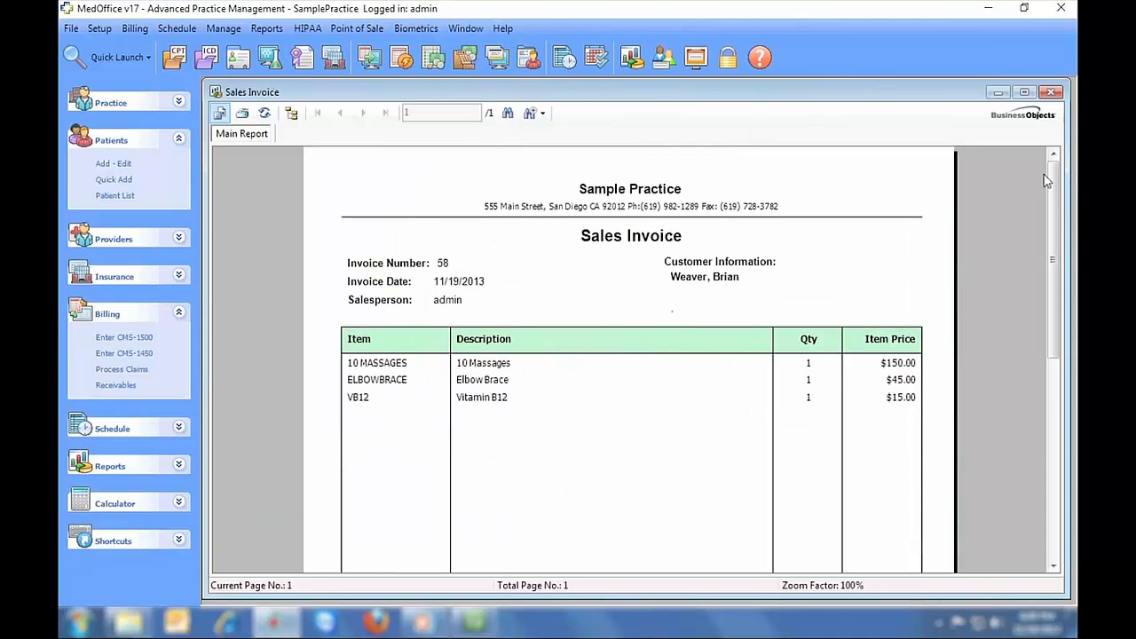
{"action": "left_click_drag", "start_coordinate": [1051, 180], "coordinate": [1030, 155]}
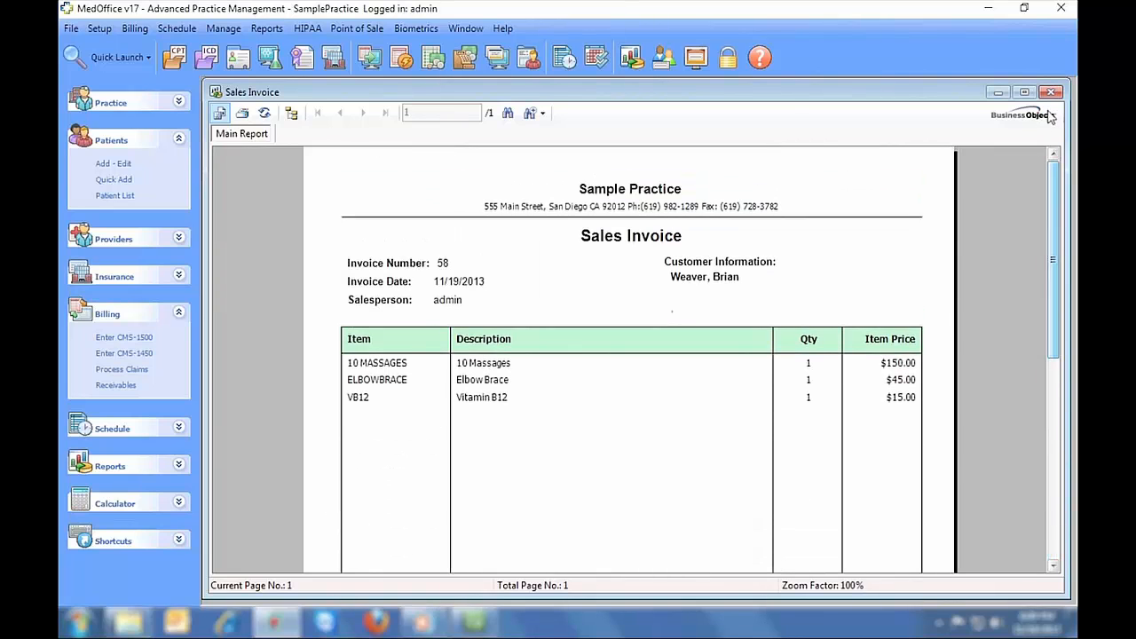
- Close the Sales Invoice, Point of Sale and Daily Schedule windows
{"action": "left_click", "coordinate": [1050, 91]}
{"action": "left_click", "coordinate": [772, 89]}
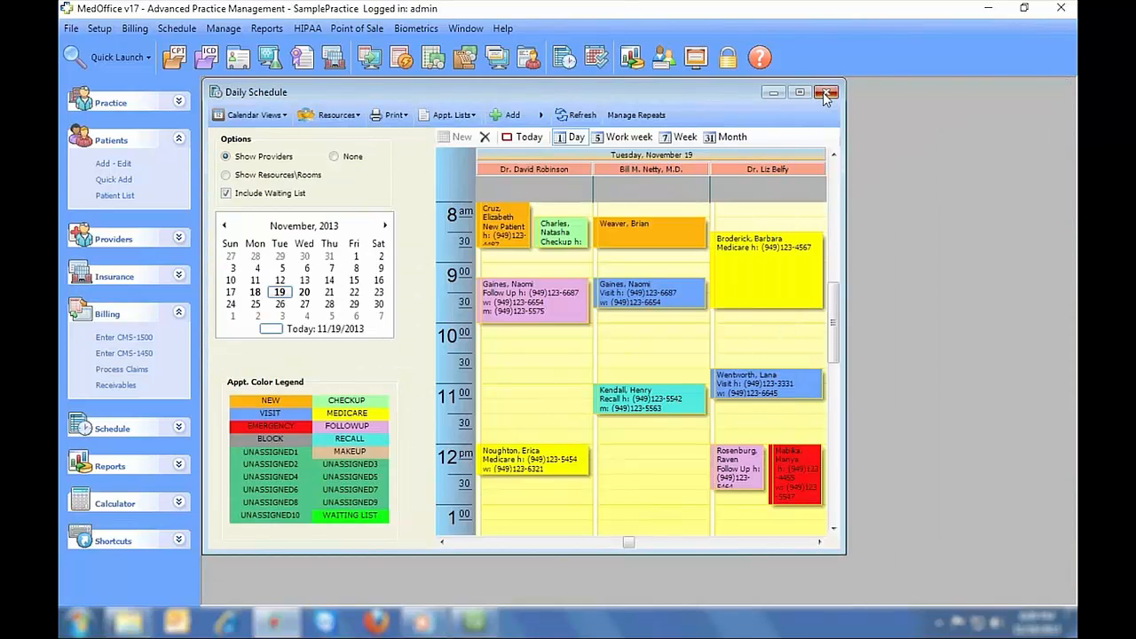
{"action": "left_click", "coordinate": [825, 93]}
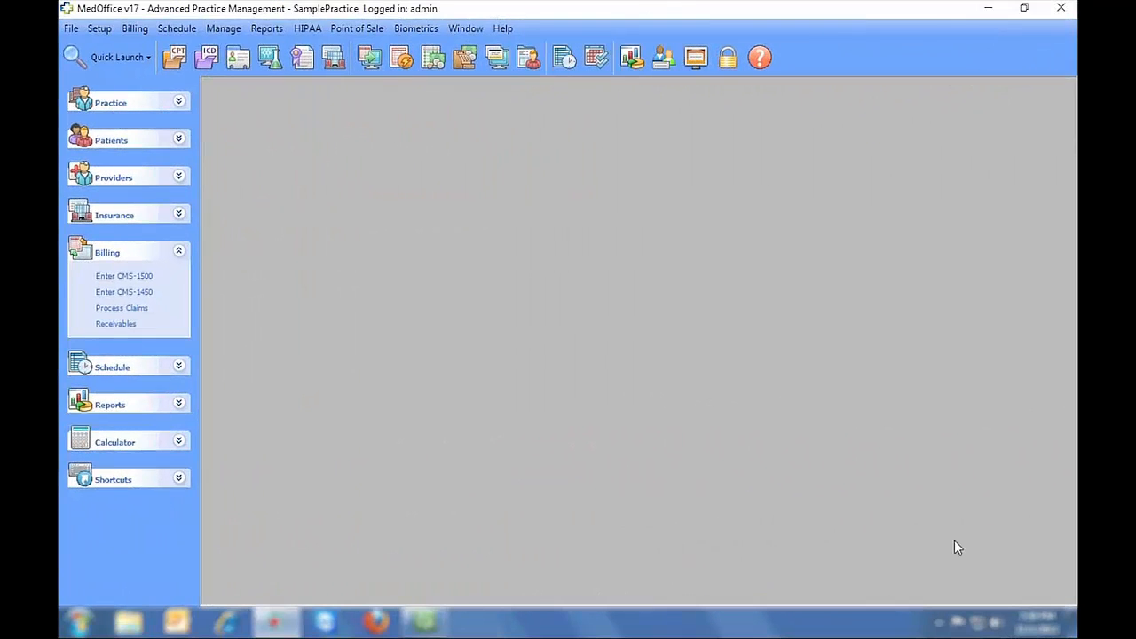
- In the Report Console, show all reports and select Aging Reports > Insurance Aging
{"action": "left_click", "coordinate": [637, 60]}
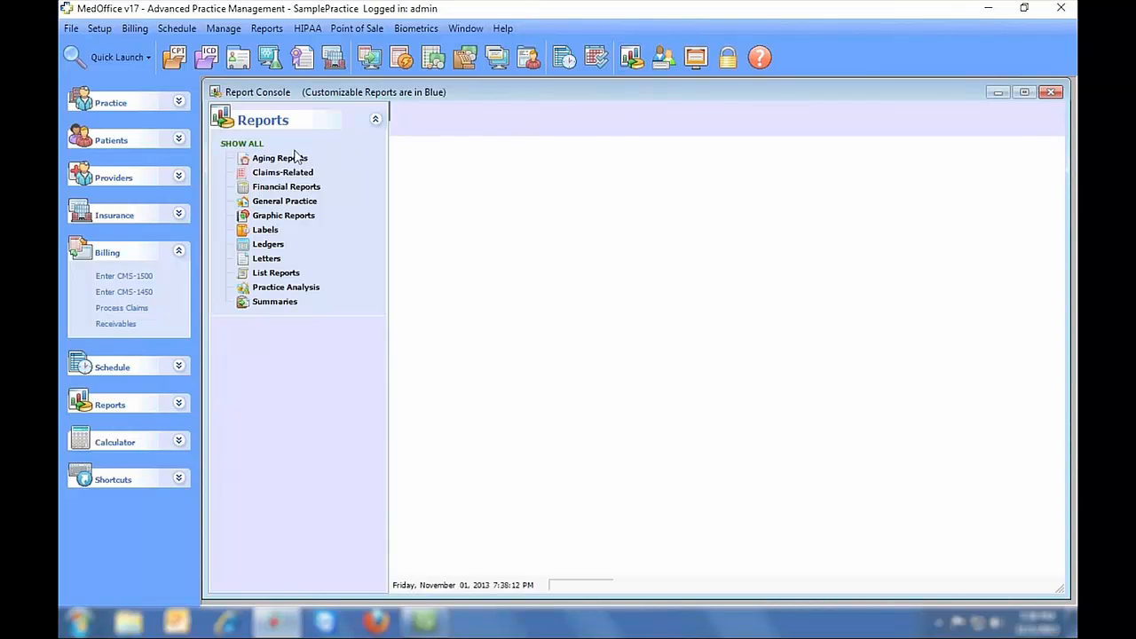
{"action": "left_click", "coordinate": [248, 144]}
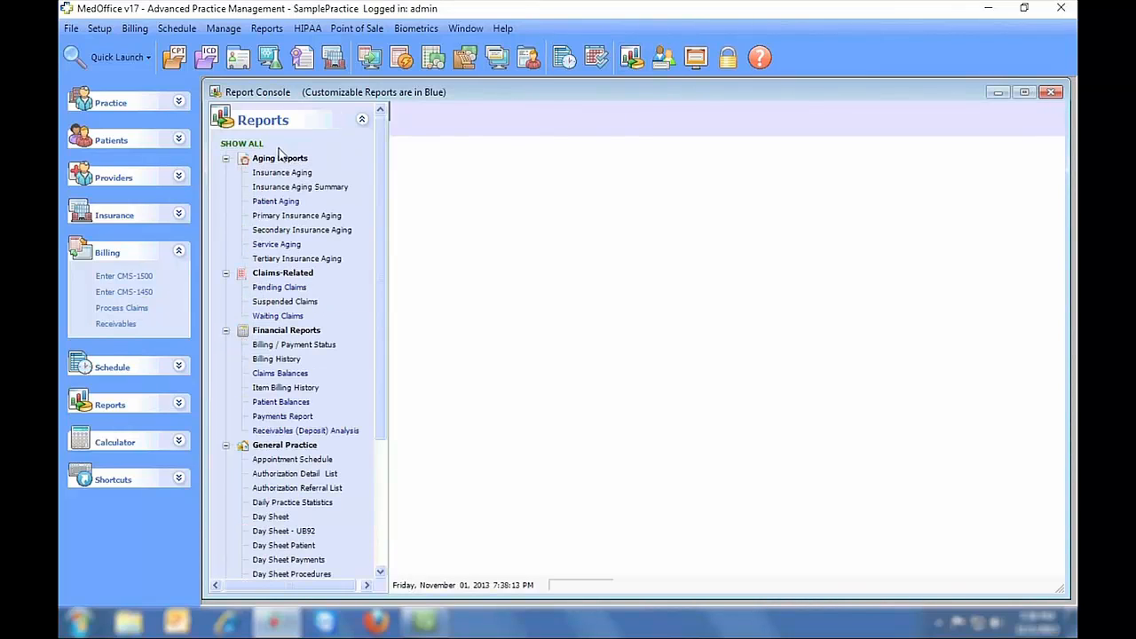
{"action": "left_click", "coordinate": [276, 201]}
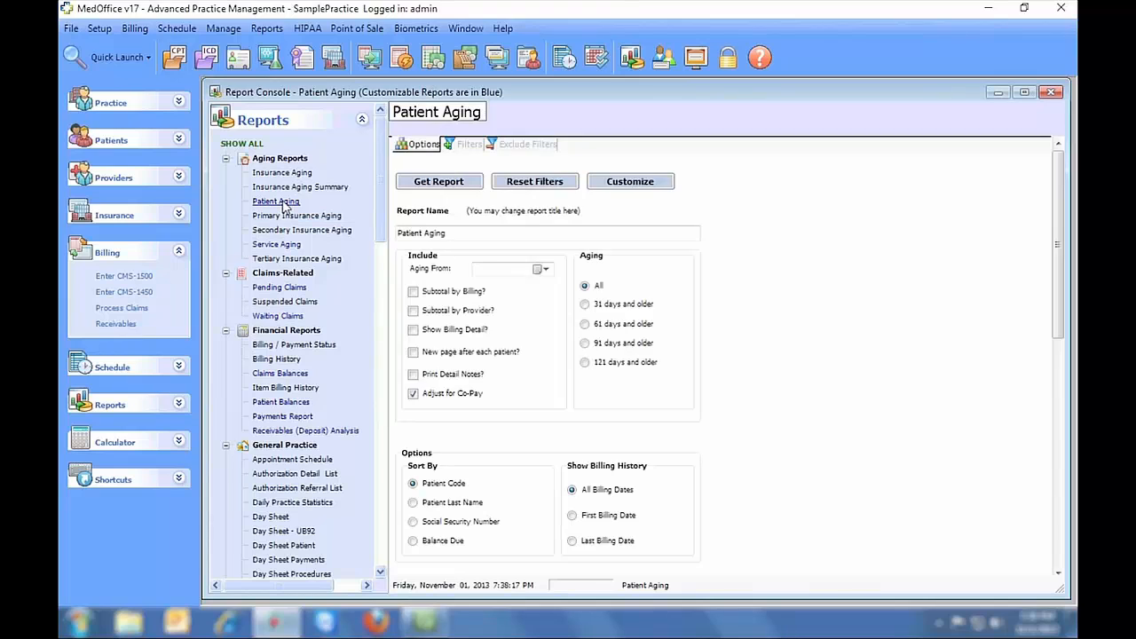
{"action": "left_click", "coordinate": [284, 174]}
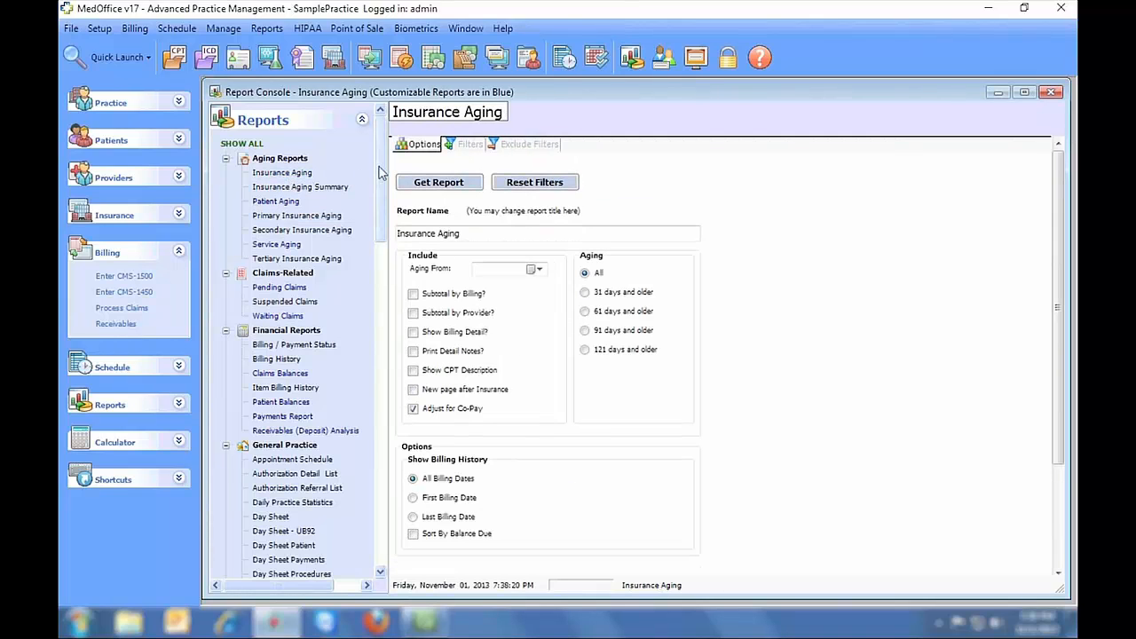
{"action": "mouse_move", "coordinate": [380, 171]}
{"action": "left_mouse_down"}
{"action": "mouse_move", "coordinate": [379, 506]}
{"action": "mouse_move", "coordinate": [384, 165]}
{"action": "left_mouse_up"}
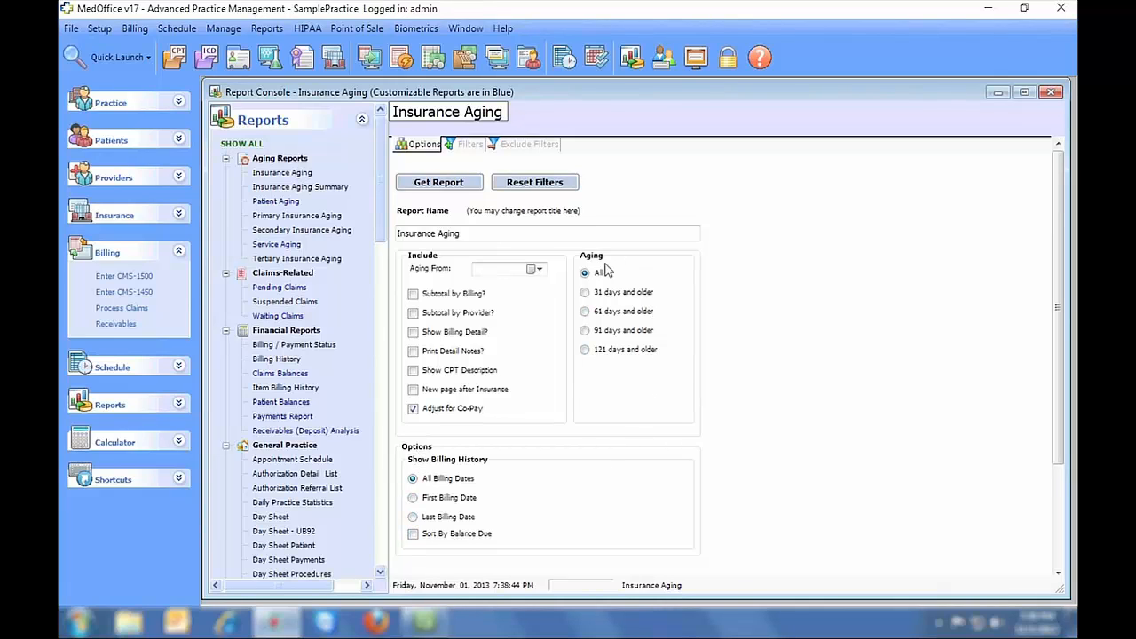
- Review the Insurance Aging options, filters and exclude filters, then generate the report
{"action": "left_click", "coordinate": [538, 270]}
{"action": "left_click", "coordinate": [542, 269]}
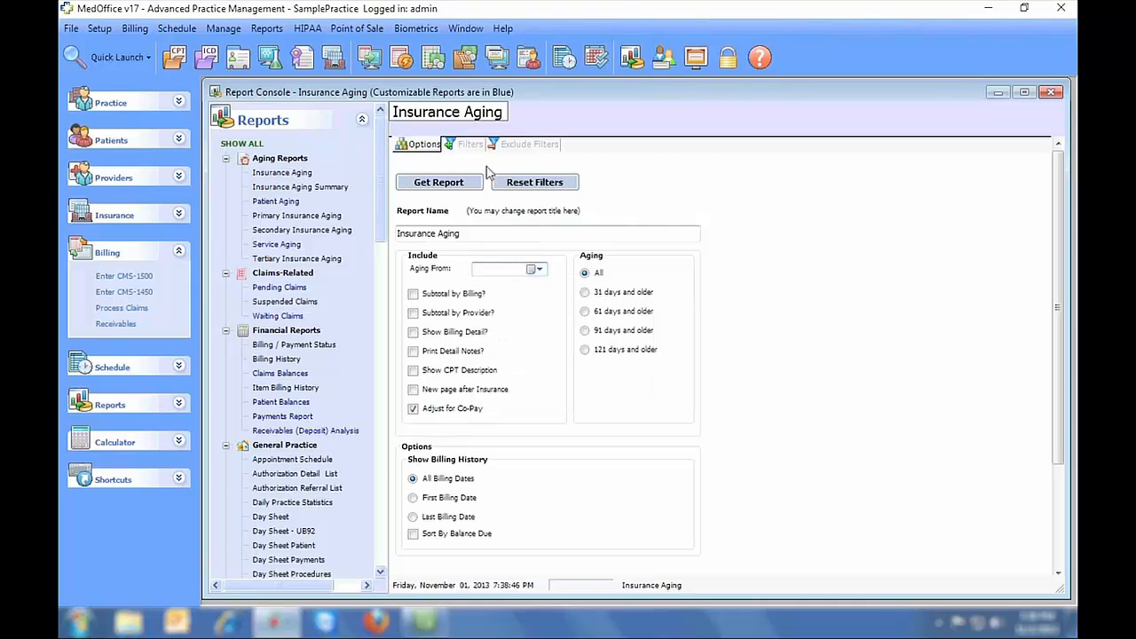
{"action": "left_click", "coordinate": [468, 147]}
{"action": "scroll", "coordinate": [607, 182], "scroll_direction": "down", "scroll_amount": 2}
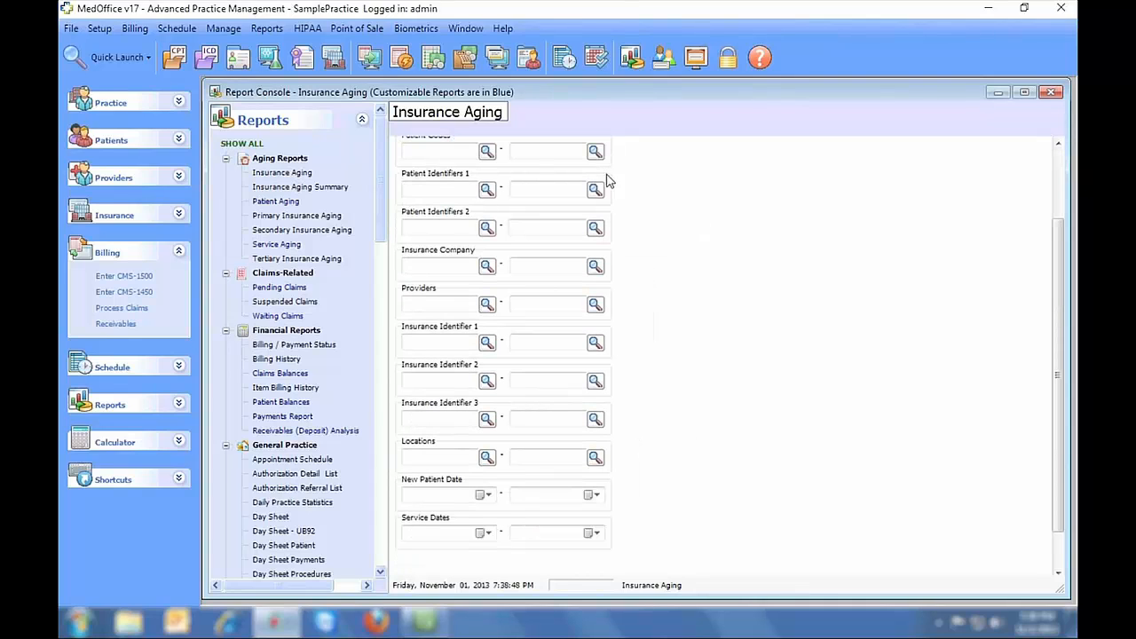
{"action": "scroll", "coordinate": [661, 291], "scroll_direction": "up", "scroll_amount": 2}
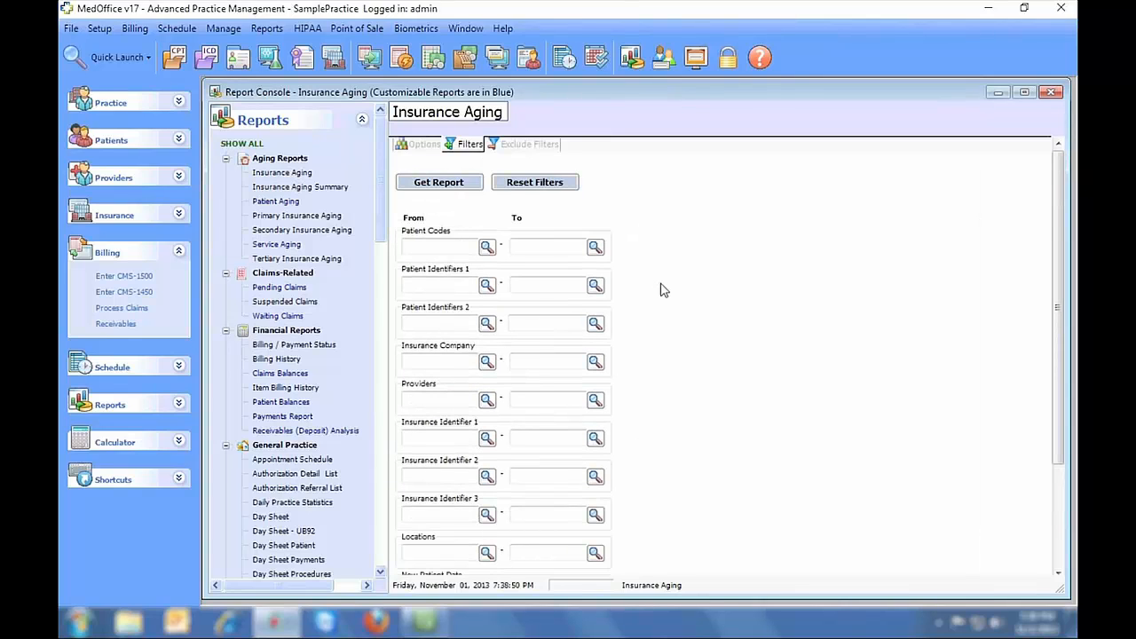
{"action": "left_click", "coordinate": [544, 148]}
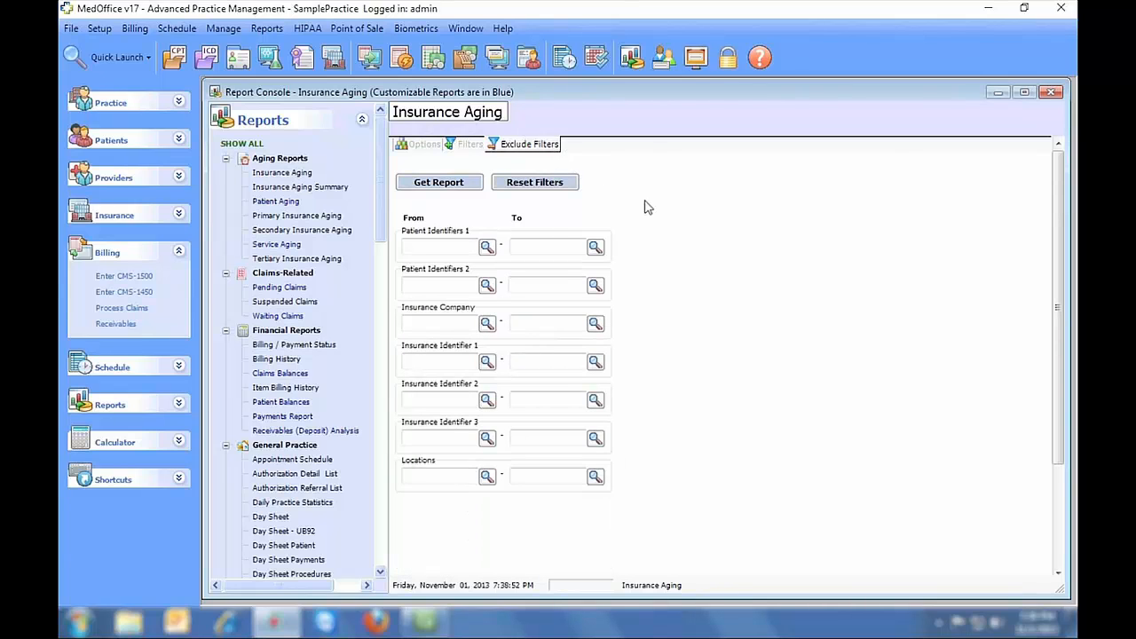
{"action": "left_click", "coordinate": [424, 145]}
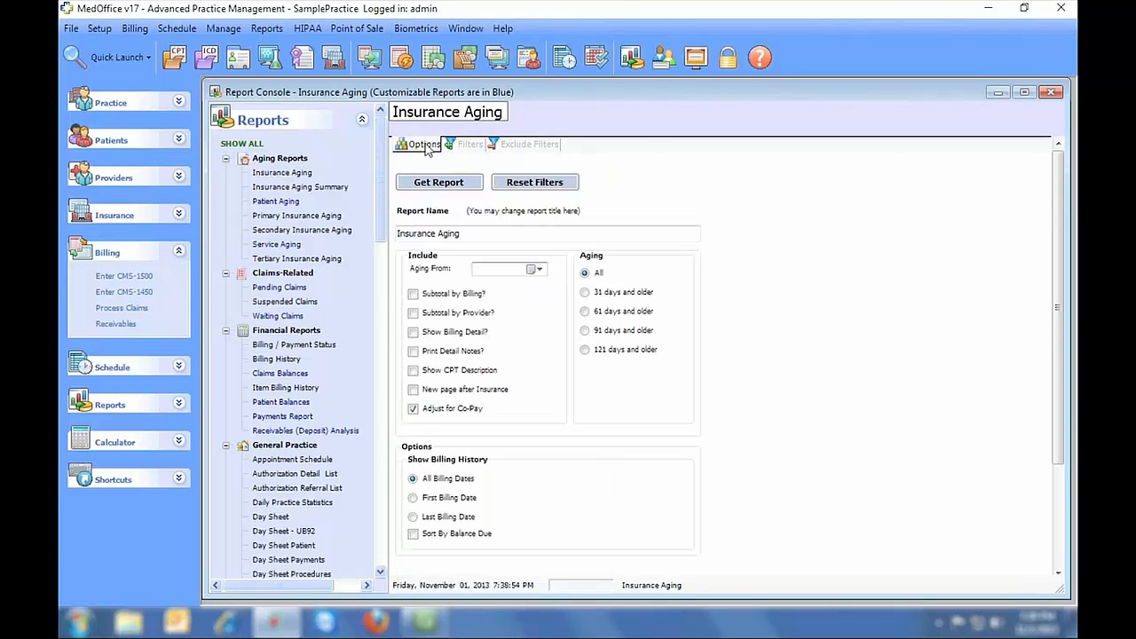
{"action": "left_click", "coordinate": [439, 182]}
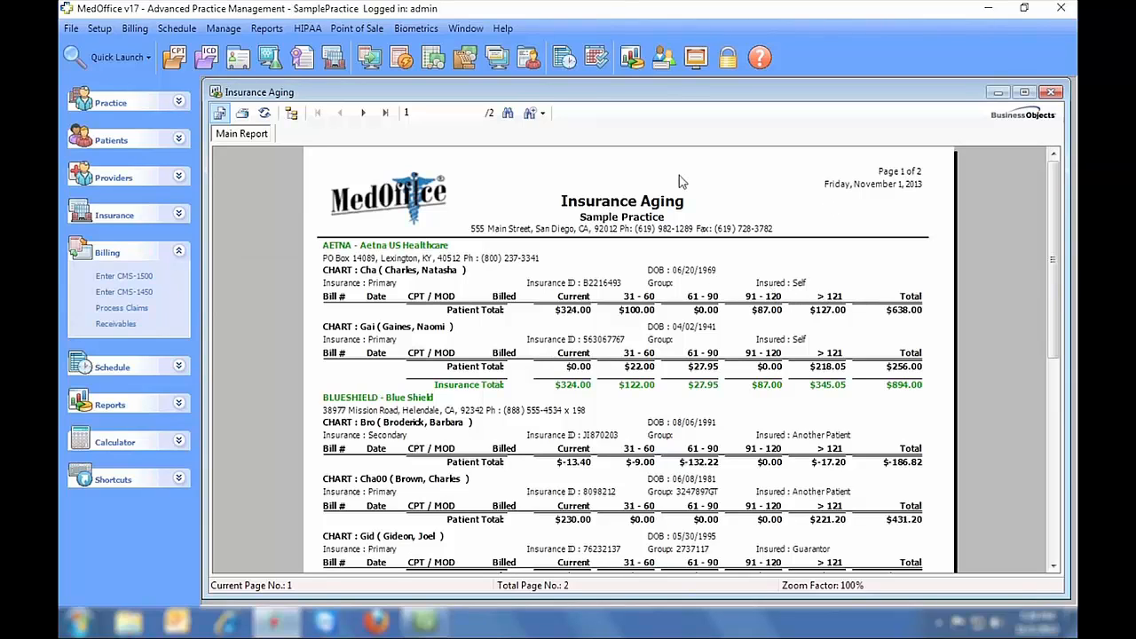
- Print the Insurance Aging report, check export formats without exporting, and close the report
{"action": "left_click", "coordinate": [242, 116]}
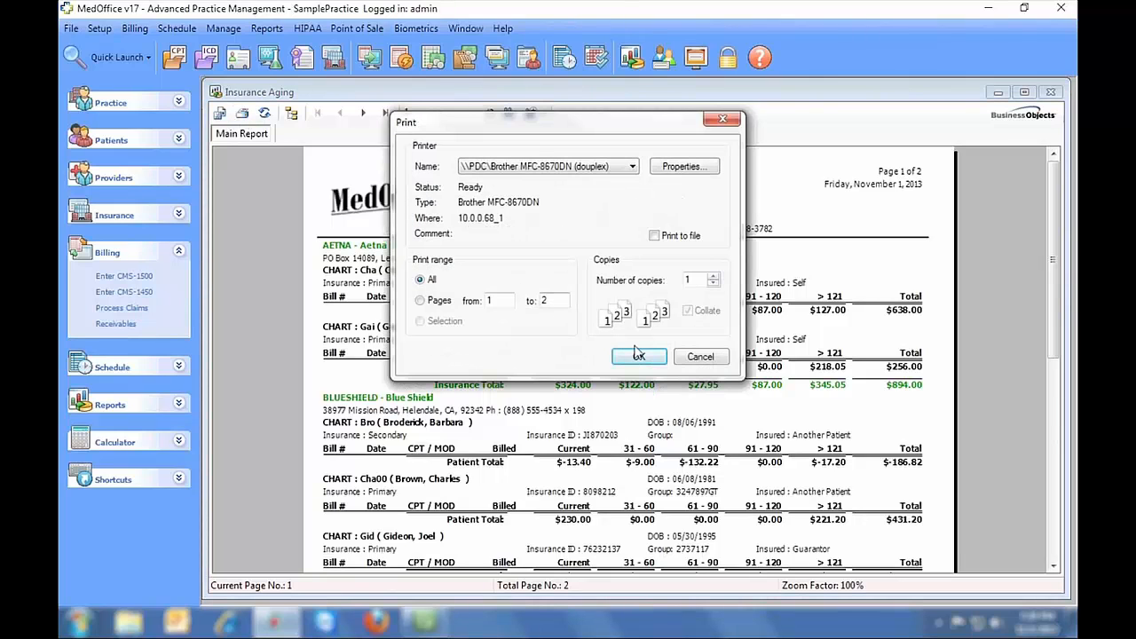
{"action": "left_click", "coordinate": [639, 356]}
{"action": "left_click", "coordinate": [220, 112]}
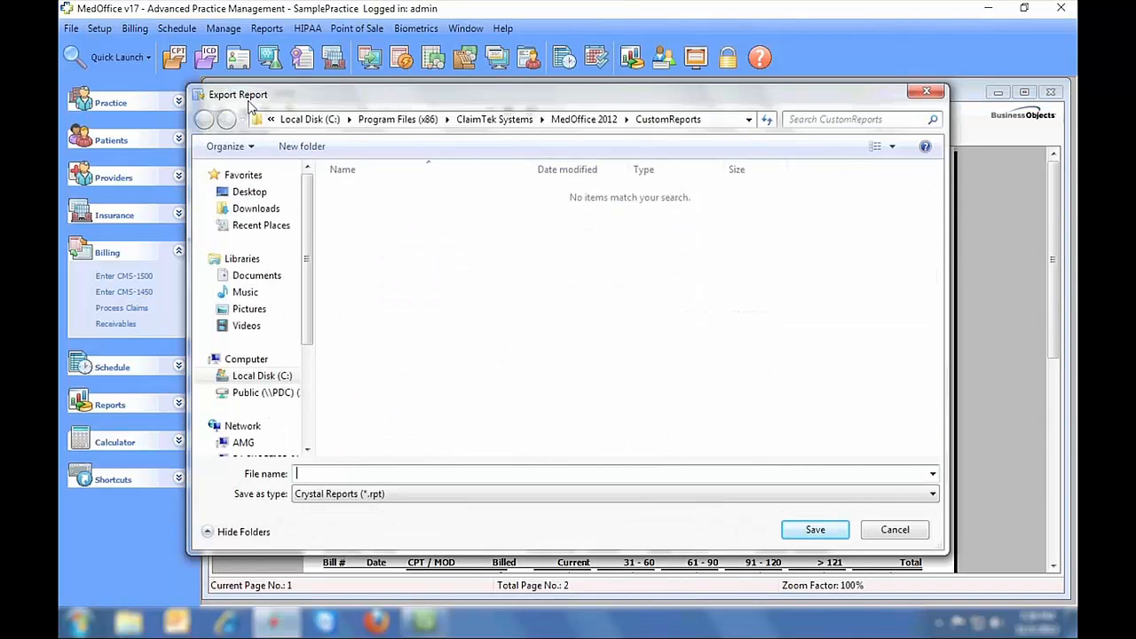
{"action": "left_click", "coordinate": [476, 494]}
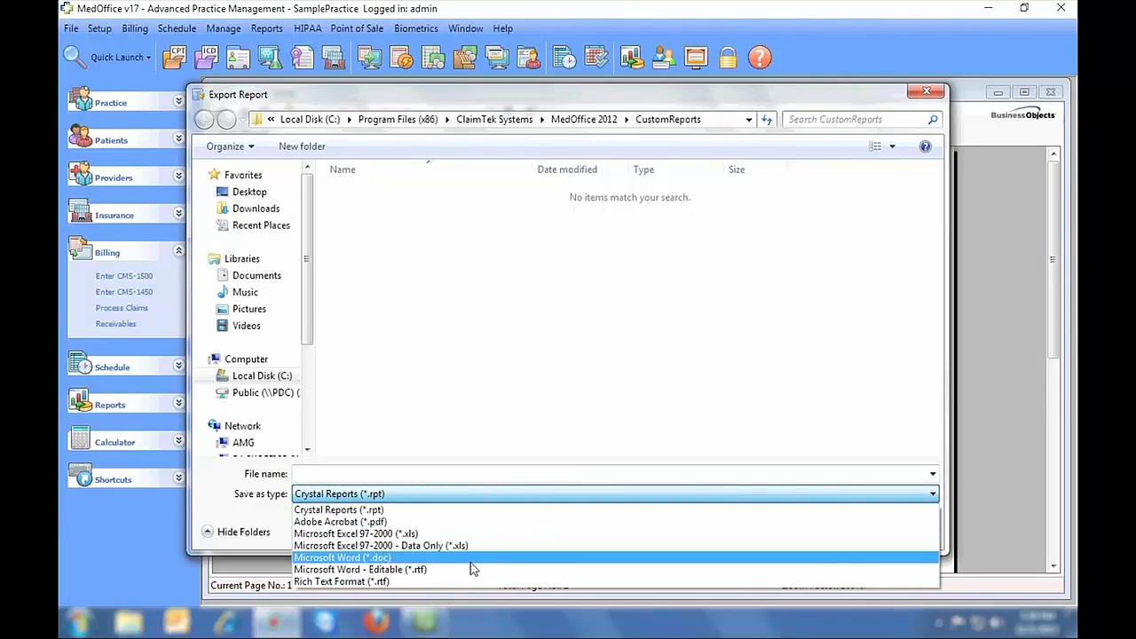
{"action": "left_click", "coordinate": [569, 491]}
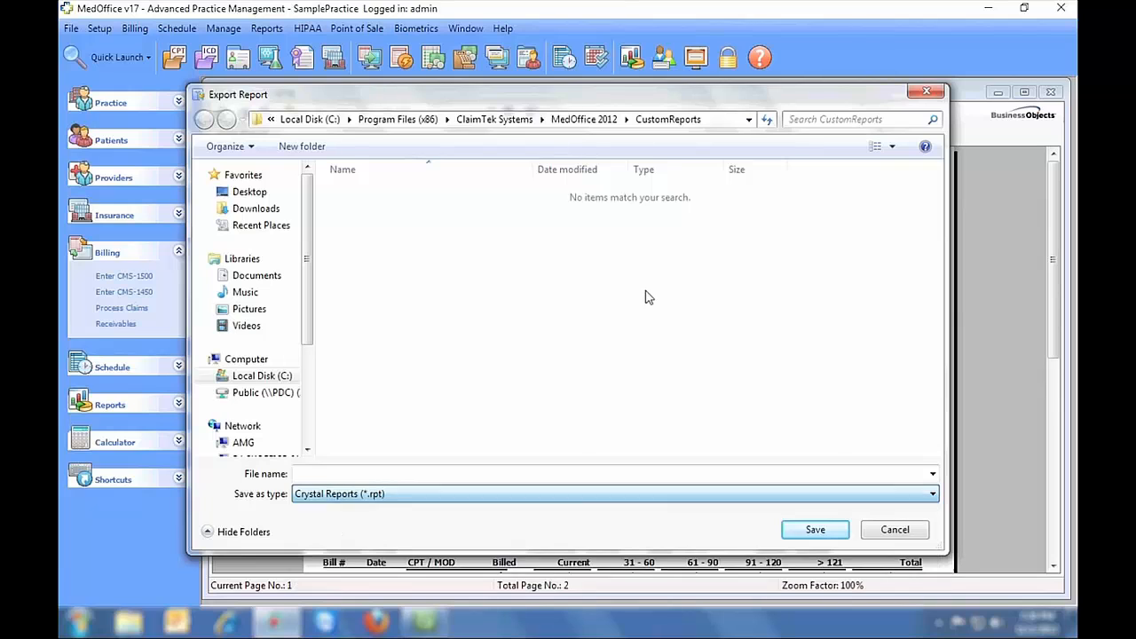
{"action": "left_click", "coordinate": [926, 92]}
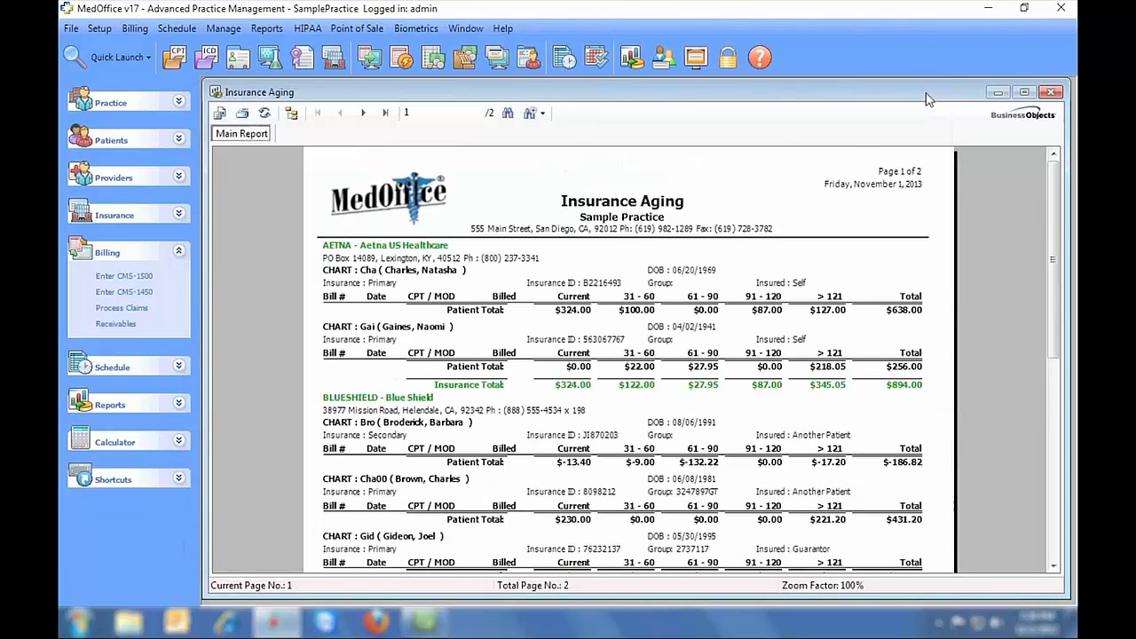
{"action": "left_click", "coordinate": [1051, 92]}
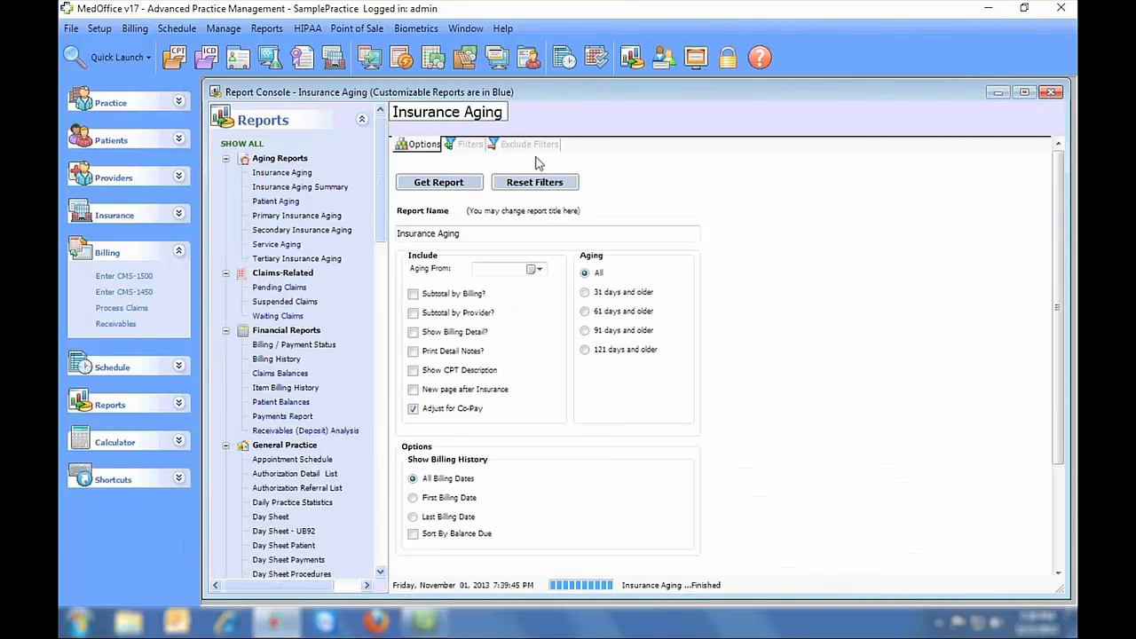
- Generate the November 1, 2013 Daily Practice Statistics report ($782.00), scroll through it, and close it
{"action": "left_click_drag", "start_coordinate": [380, 155], "coordinate": [373, 240]}
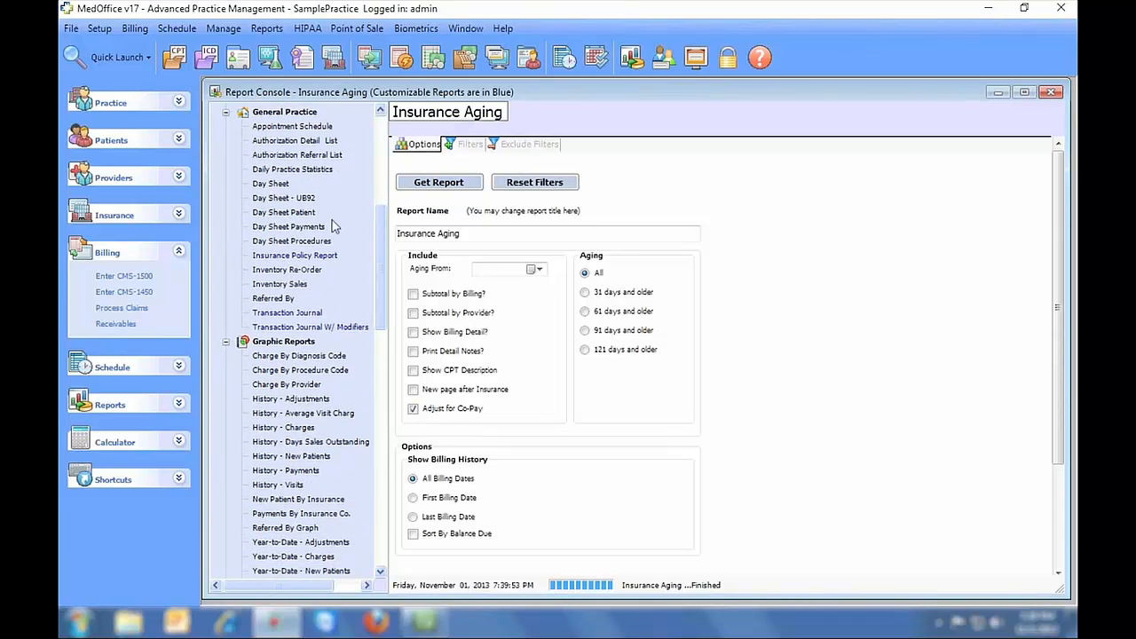
{"action": "left_click", "coordinate": [292, 169]}
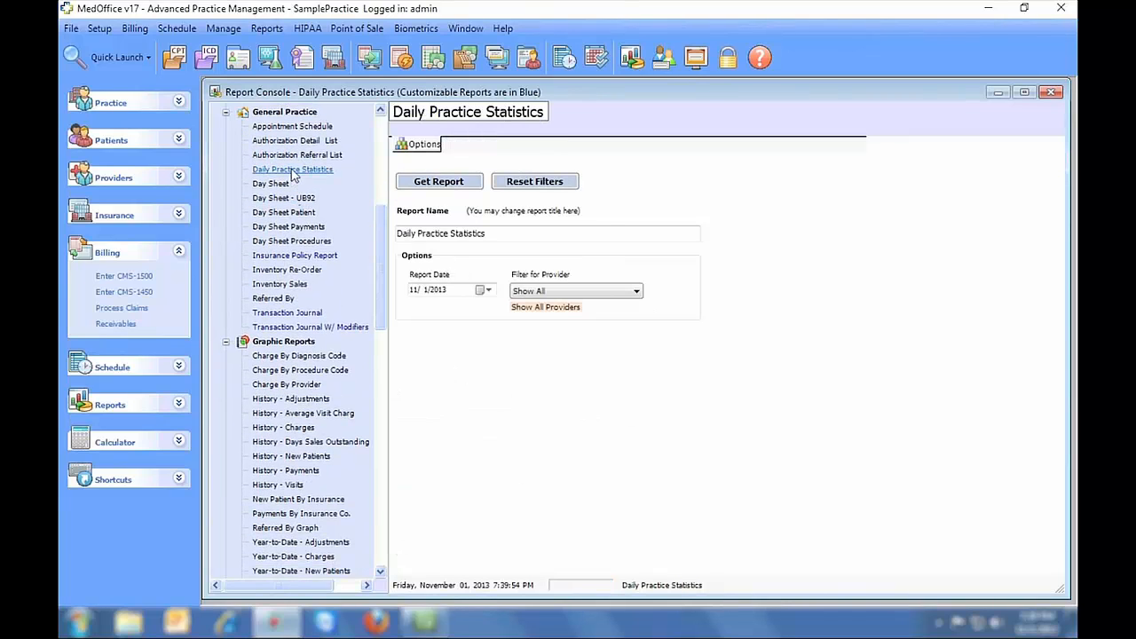
{"action": "left_click", "coordinate": [435, 182]}
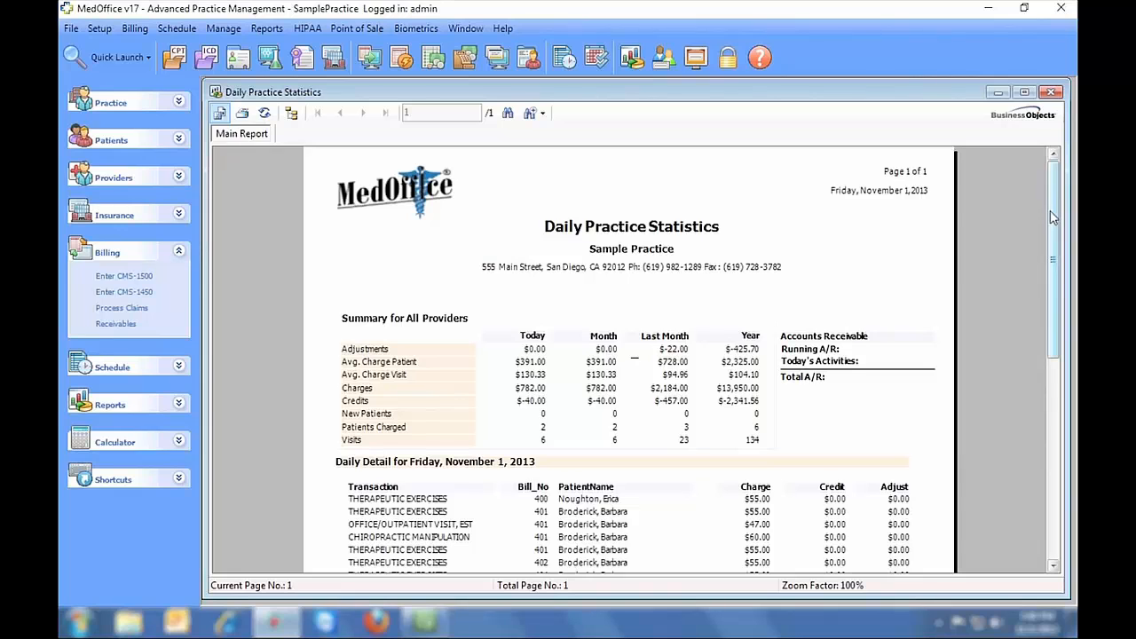
{"action": "left_click_drag", "start_coordinate": [1051, 218], "coordinate": [1046, 408]}
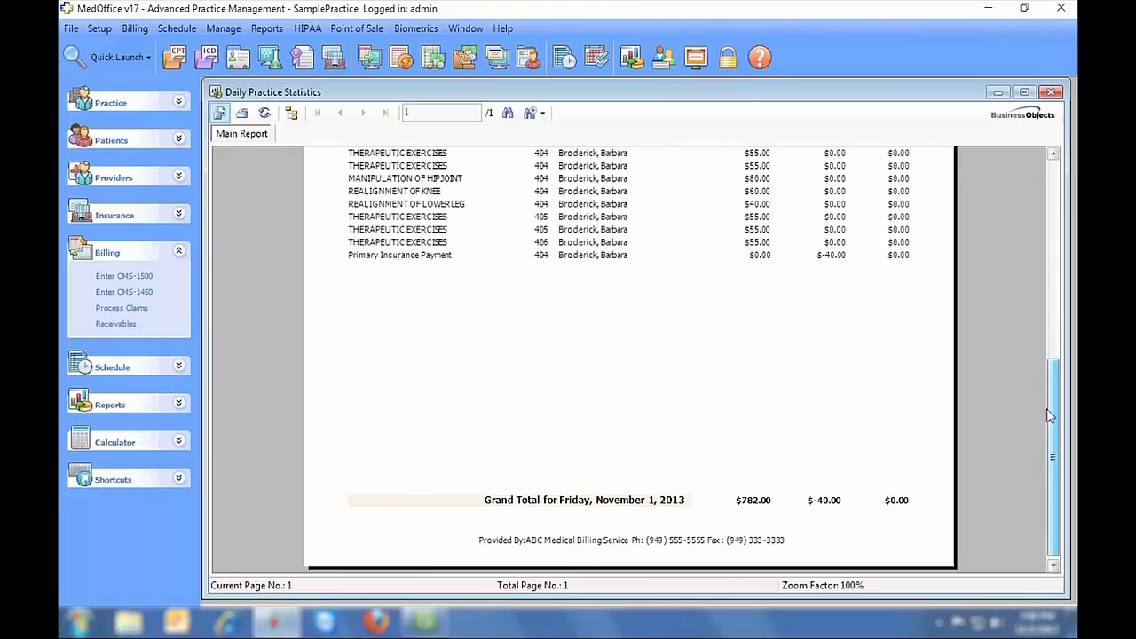
{"action": "left_click", "coordinate": [1049, 92]}
{"action": "left_click_drag", "start_coordinate": [381, 222], "coordinate": [375, 284]}
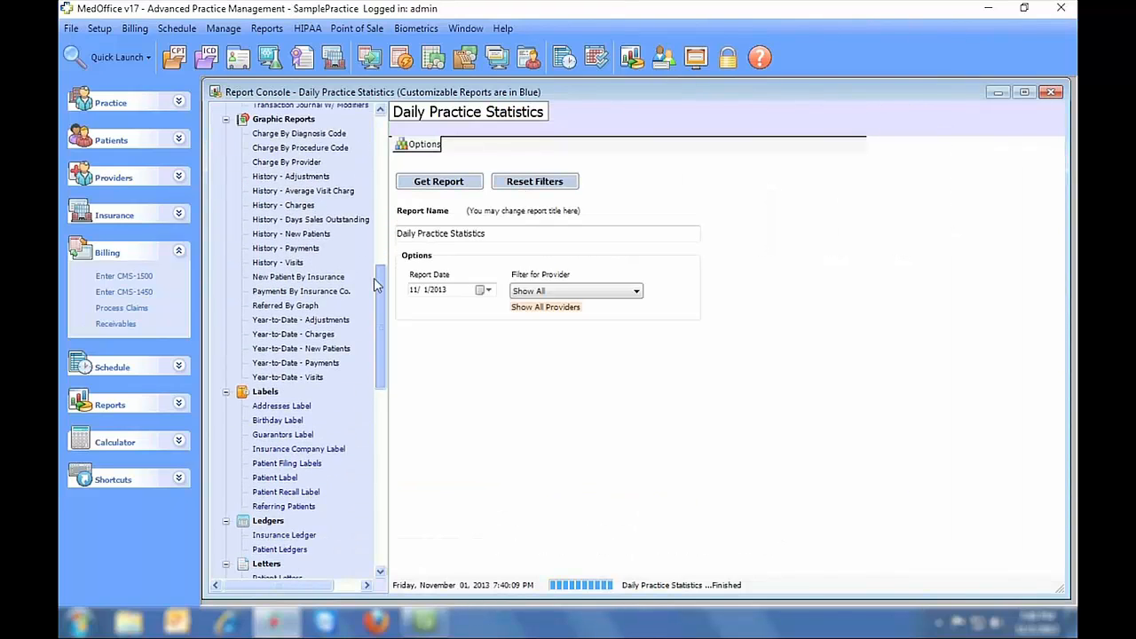
- Generate the Charge By Provider bar chart after checking its filters, then close it
{"action": "left_click", "coordinate": [287, 163]}
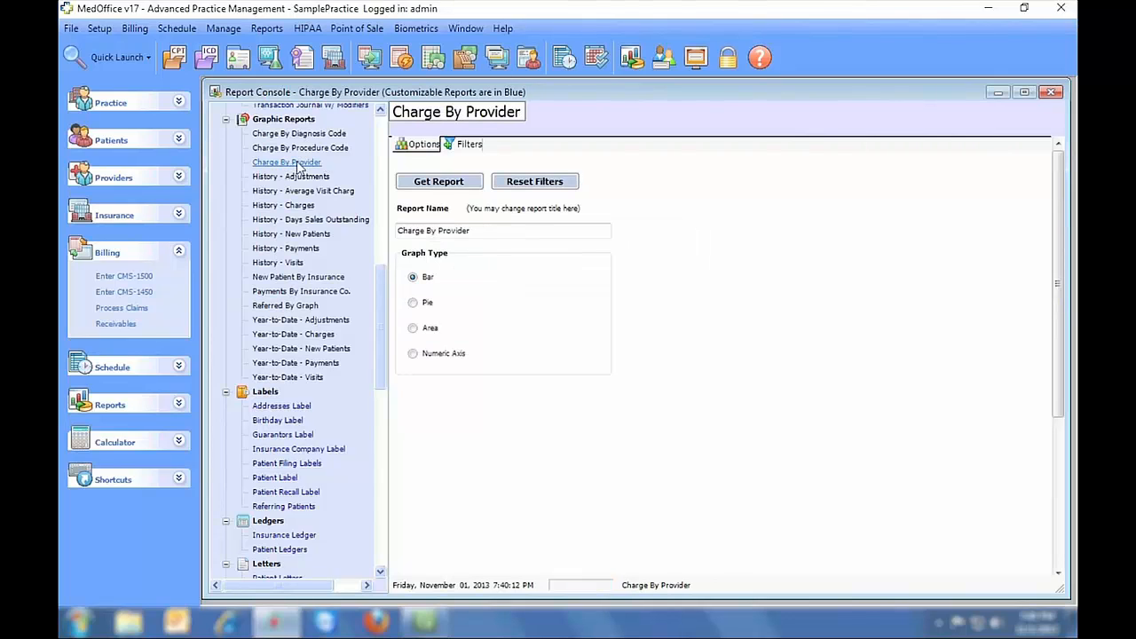
{"action": "left_click", "coordinate": [470, 145]}
{"action": "left_click", "coordinate": [423, 145]}
{"action": "left_click", "coordinate": [439, 181]}
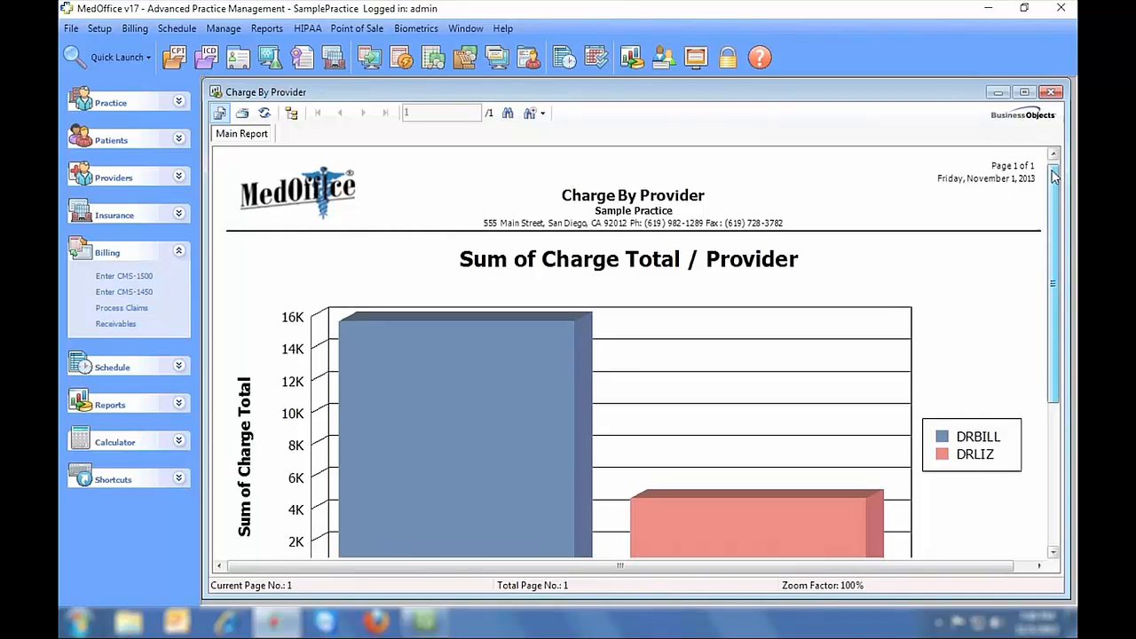
{"action": "left_click_drag", "start_coordinate": [1053, 177], "coordinate": [1054, 207]}
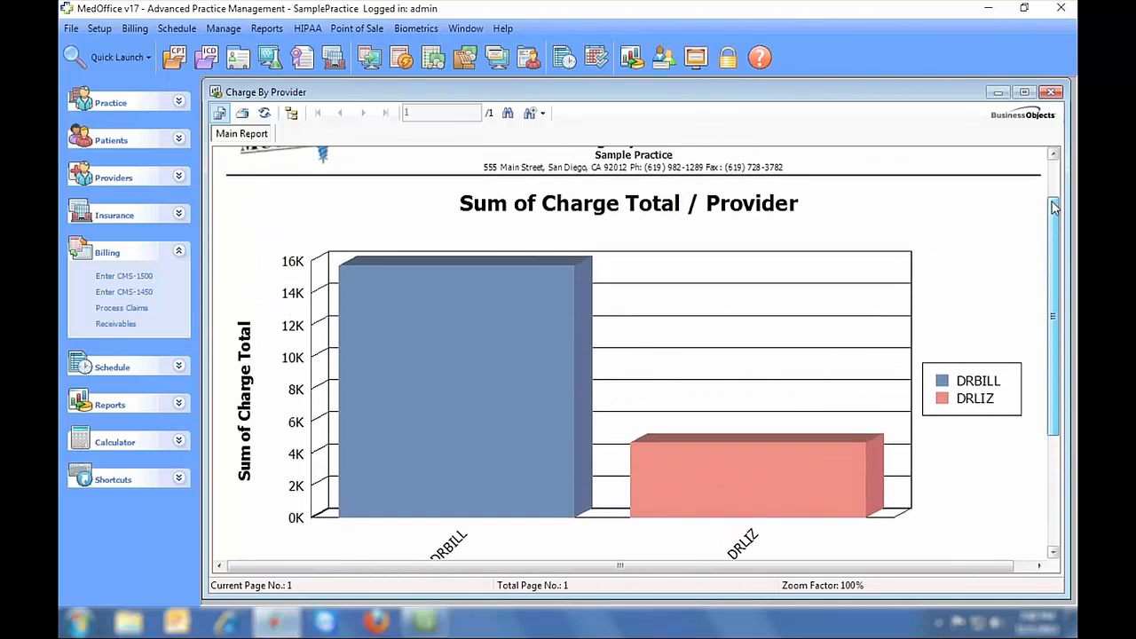
{"action": "left_click", "coordinate": [1050, 92]}
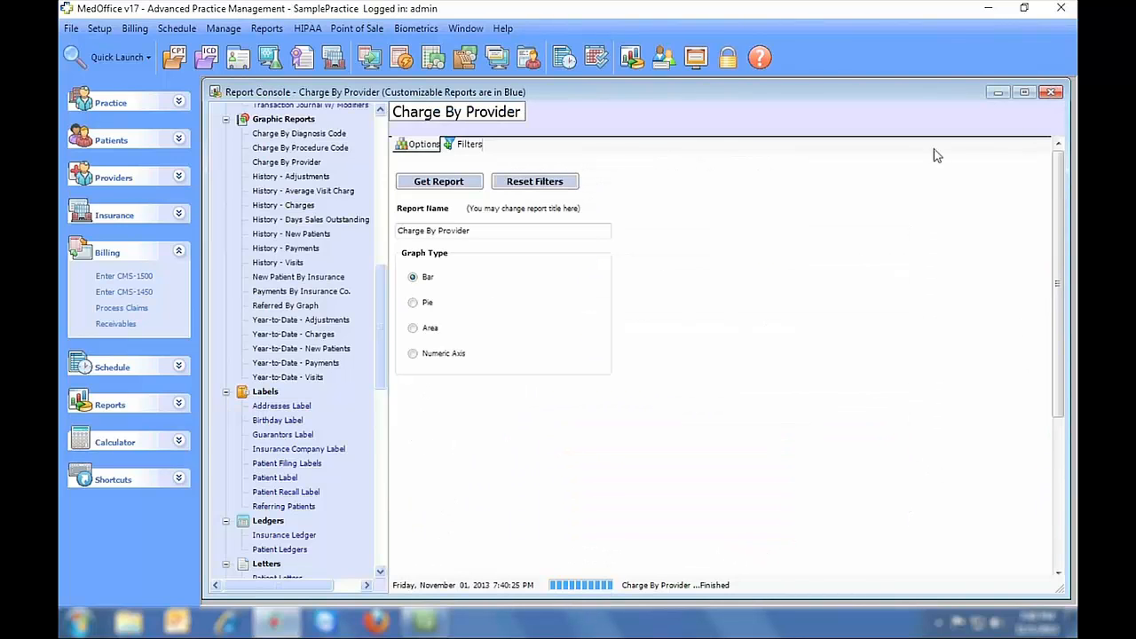
- Generate the Charge By Procedure Code chart after checking its filters, then close it
{"action": "left_click", "coordinate": [322, 149]}
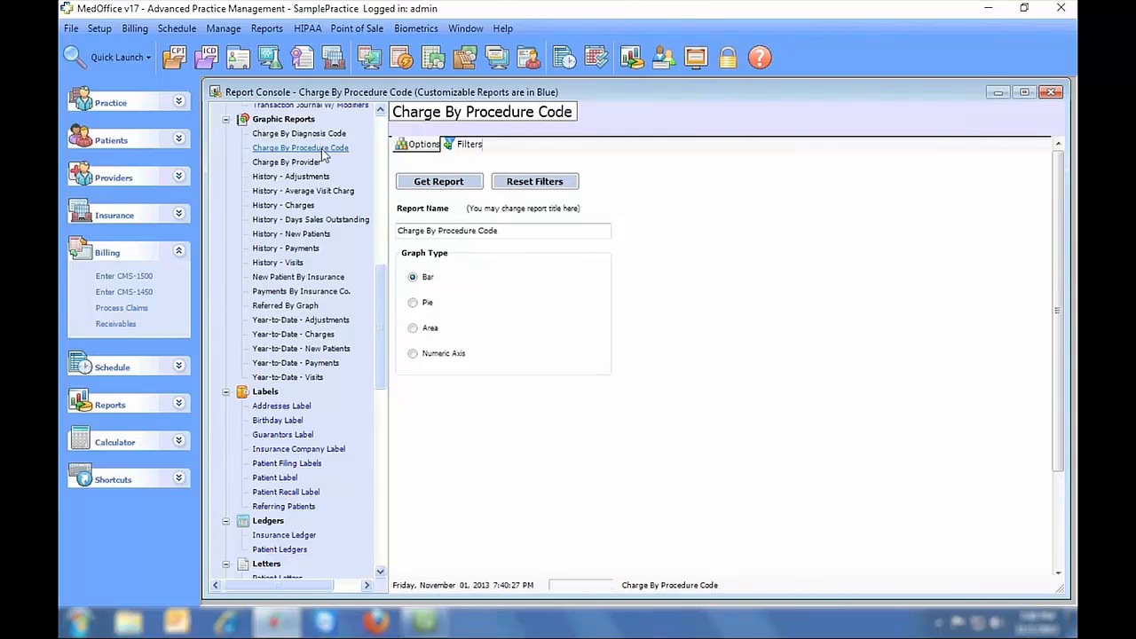
{"action": "left_click", "coordinate": [465, 147]}
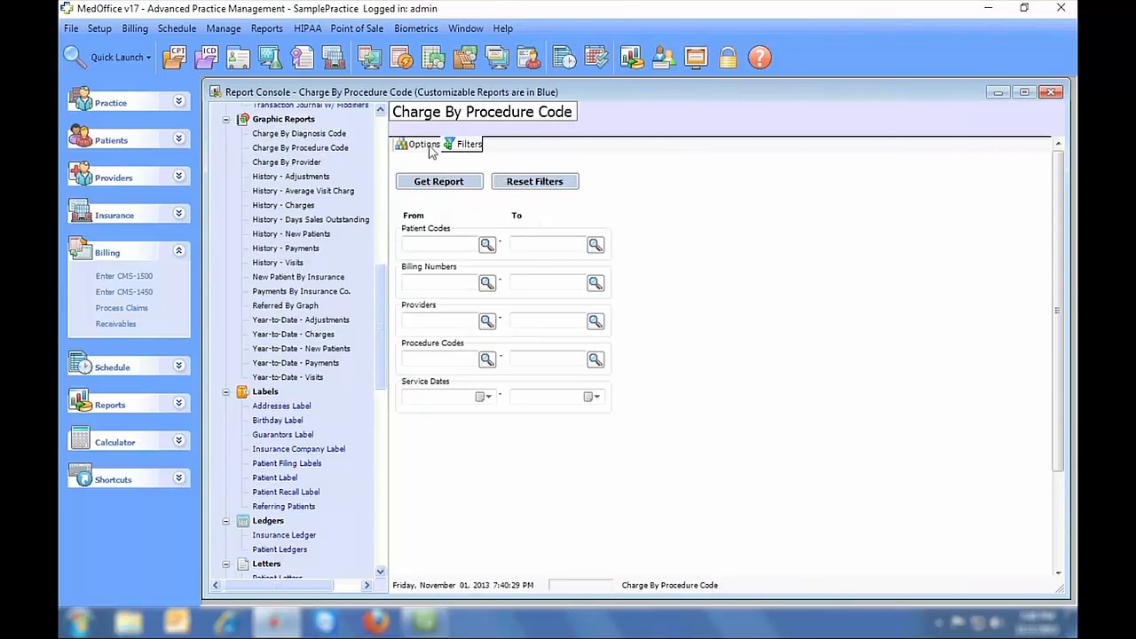
{"action": "left_click", "coordinate": [424, 146]}
{"action": "left_click", "coordinate": [438, 181]}
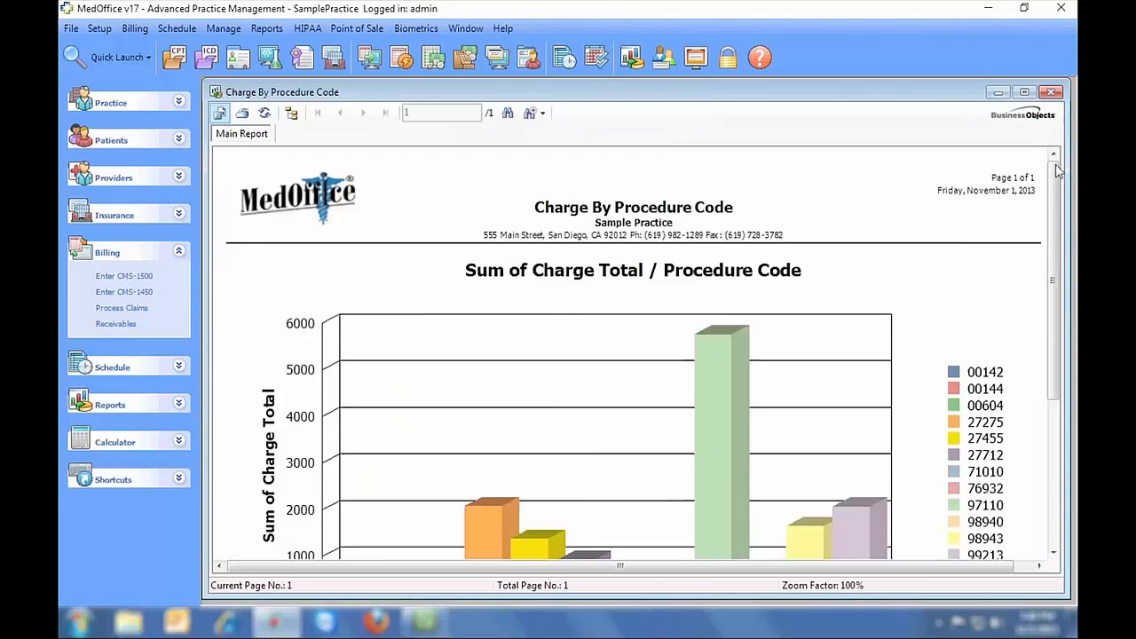
{"action": "left_click_drag", "start_coordinate": [1052, 173], "coordinate": [1055, 218]}
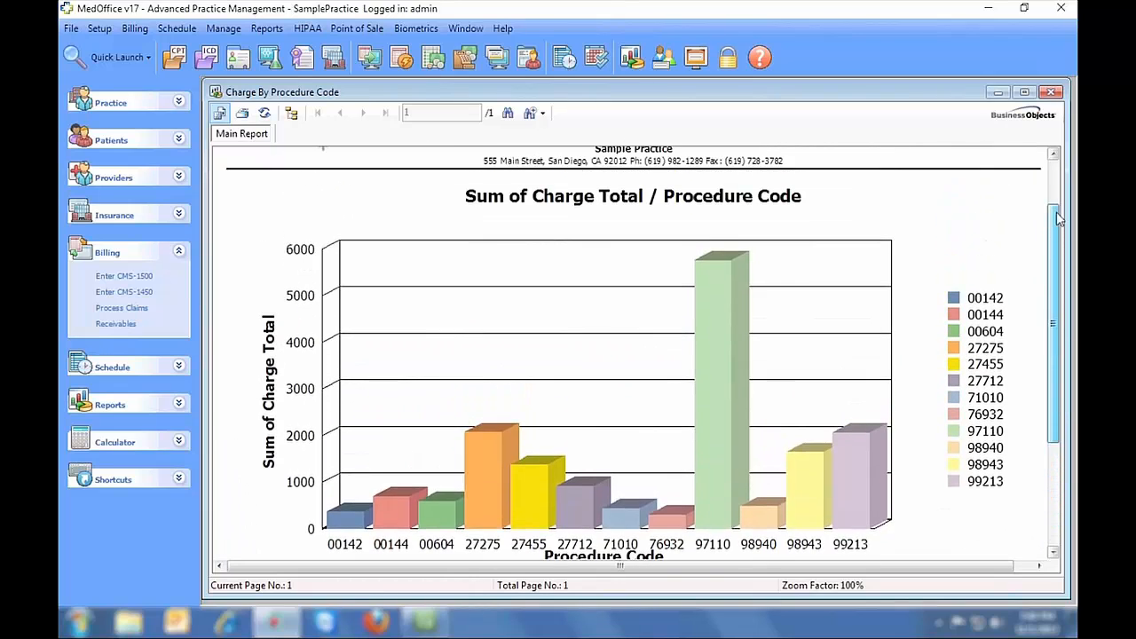
{"action": "left_click", "coordinate": [1050, 91]}
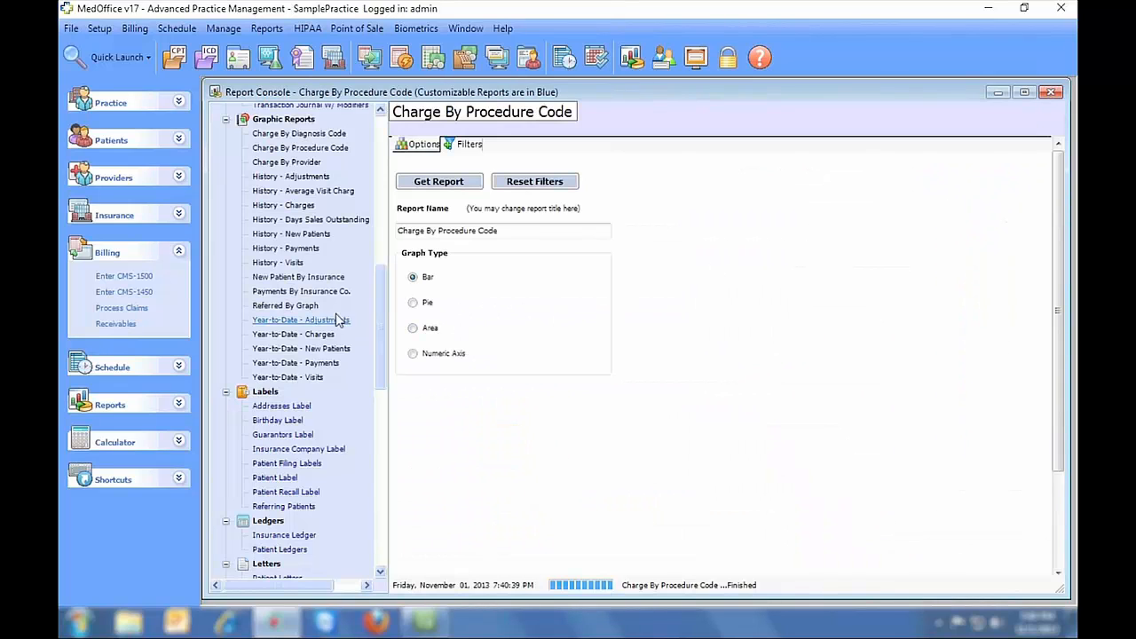
- Generate the Referred By Graph chart, led by Yellow Pages at $27,913.00, then close it
{"action": "left_click", "coordinate": [309, 305]}
{"action": "left_click", "coordinate": [455, 182]}
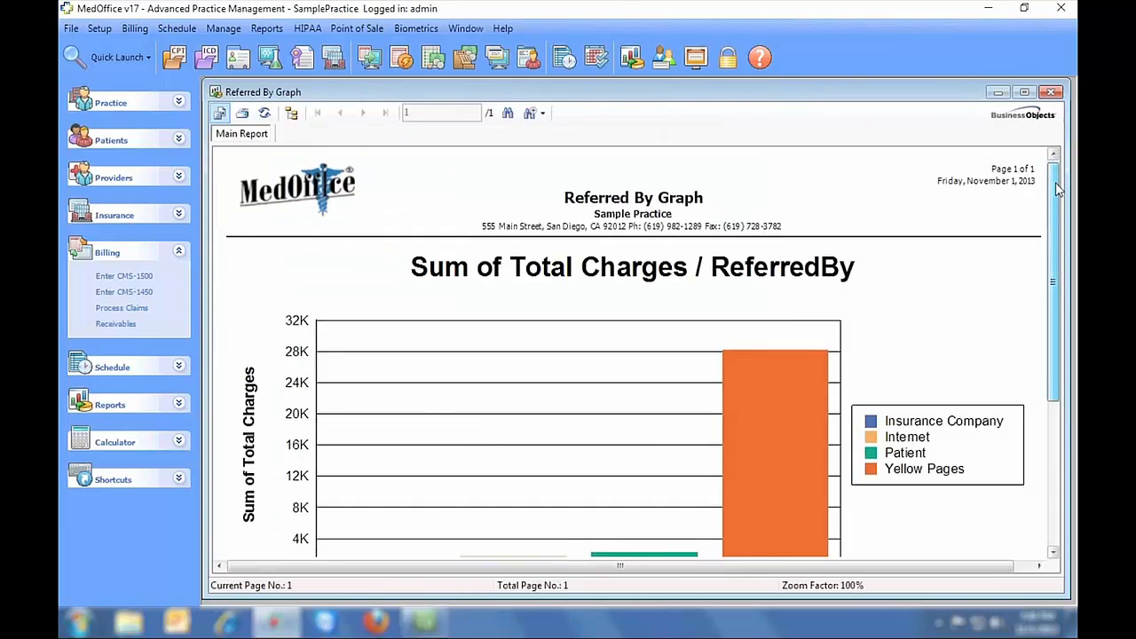
{"action": "left_click_drag", "start_coordinate": [1054, 182], "coordinate": [1045, 307]}
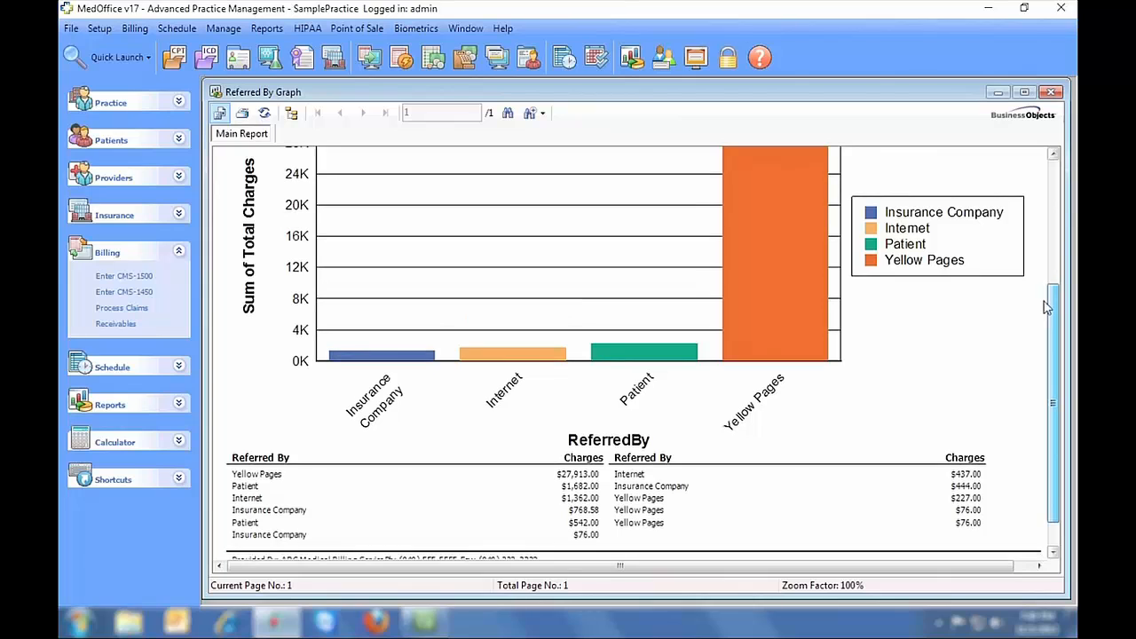
{"action": "left_click_drag", "start_coordinate": [1046, 307], "coordinate": [1045, 294]}
{"action": "left_click", "coordinate": [1050, 93]}
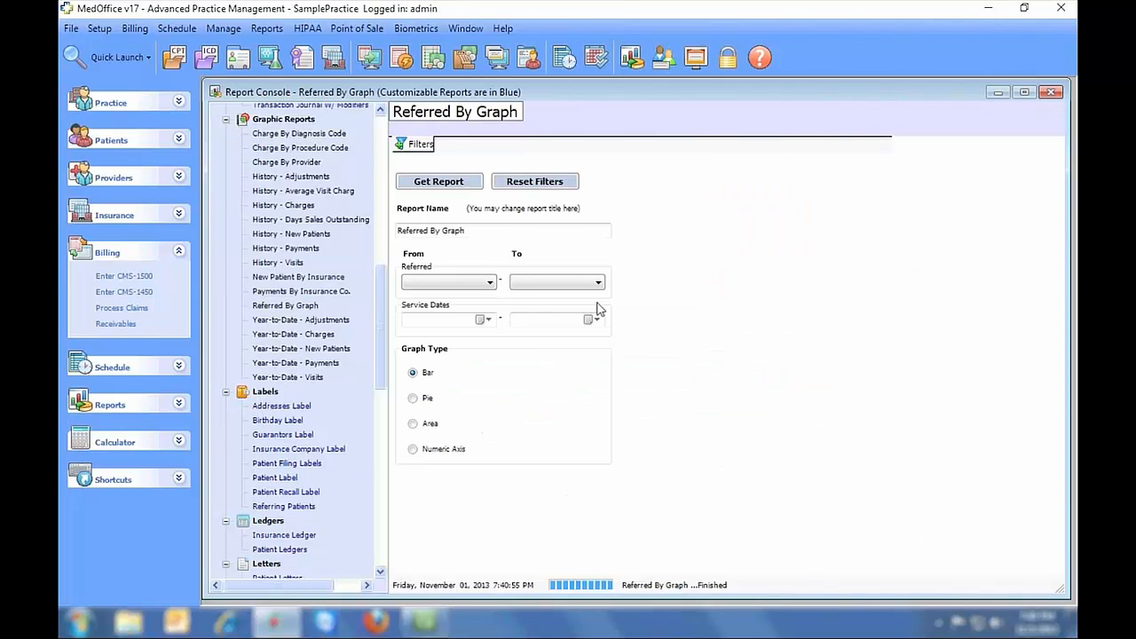
- Generate the Patient Label report and close it
{"action": "left_click", "coordinate": [275, 479]}
{"action": "left_click", "coordinate": [439, 181]}
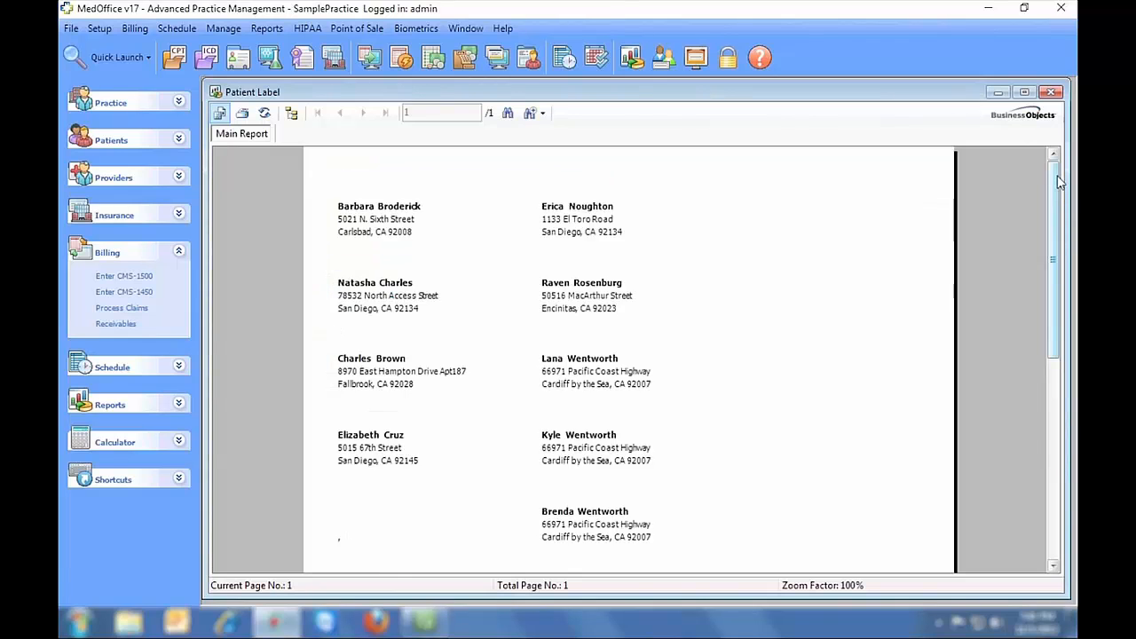
{"action": "left_click_drag", "start_coordinate": [1058, 180], "coordinate": [1046, 160]}
{"action": "left_click", "coordinate": [1050, 92]}
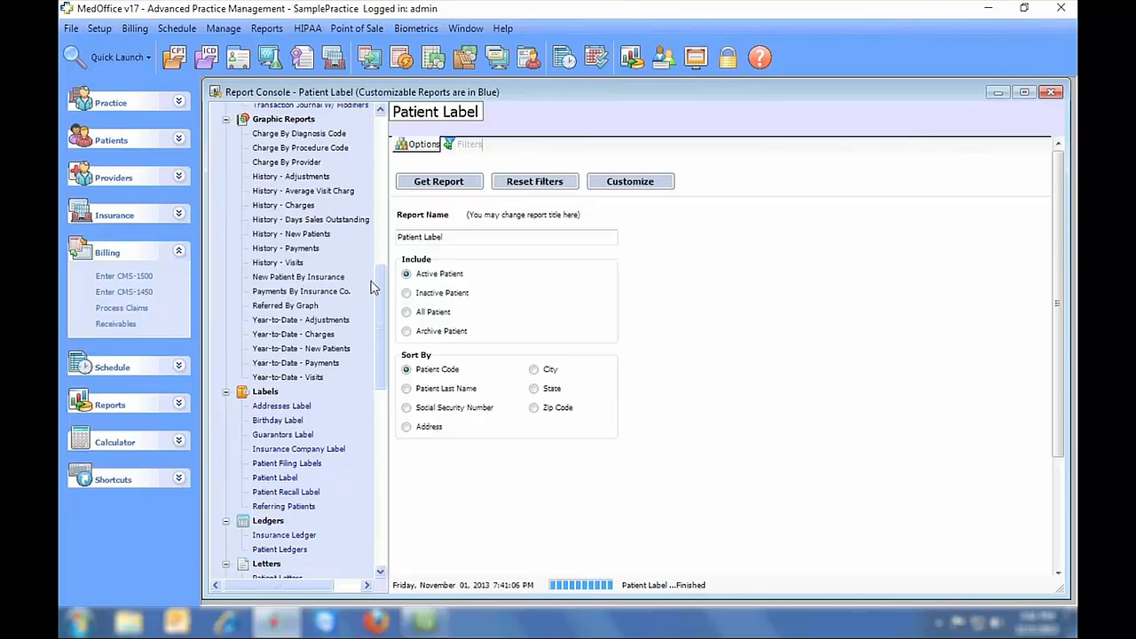
- Select the Patient Letters report and review its filter fields
{"action": "left_click_drag", "start_coordinate": [376, 286], "coordinate": [384, 364]}
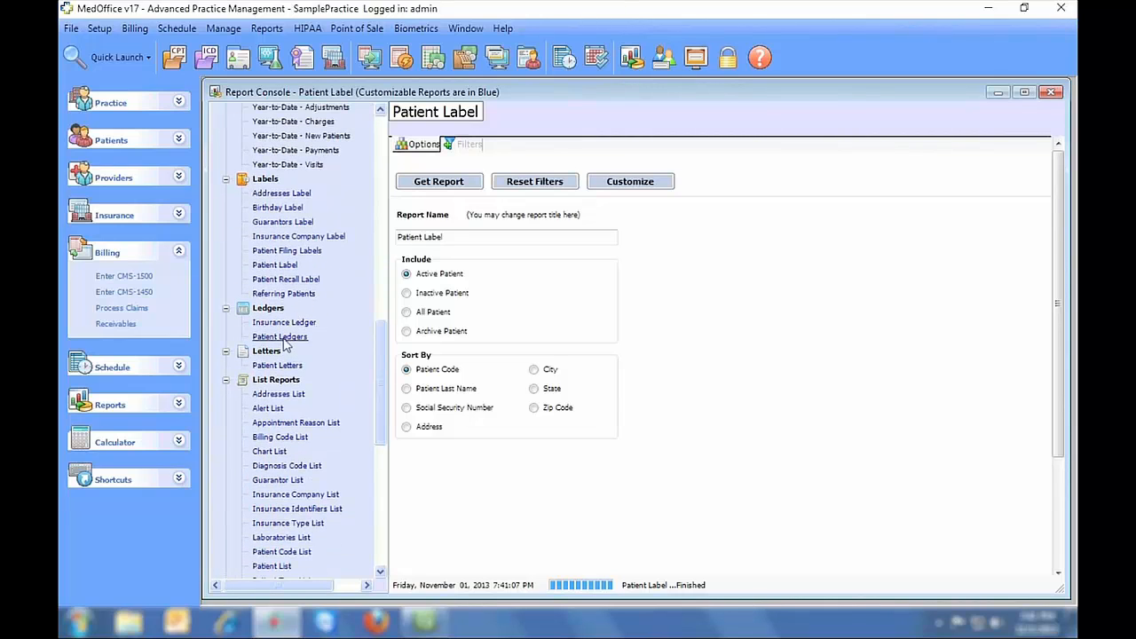
{"action": "left_click", "coordinate": [282, 365]}
{"action": "left_click", "coordinate": [469, 145]}
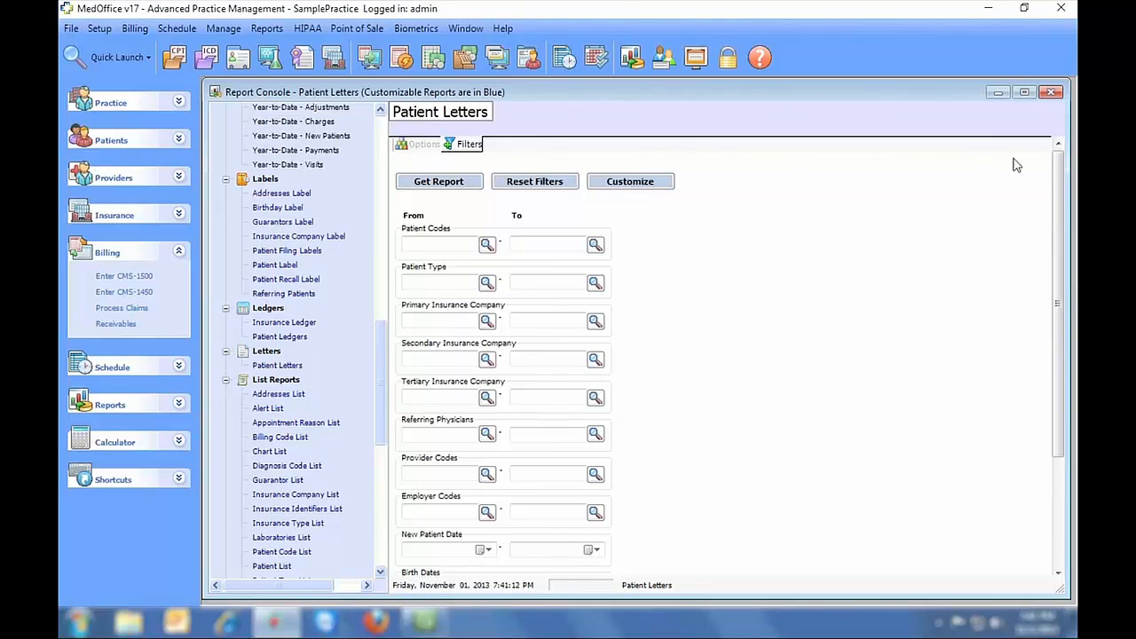
{"action": "scroll", "coordinate": [1016, 165], "scroll_direction": "down", "scroll_amount": 3}
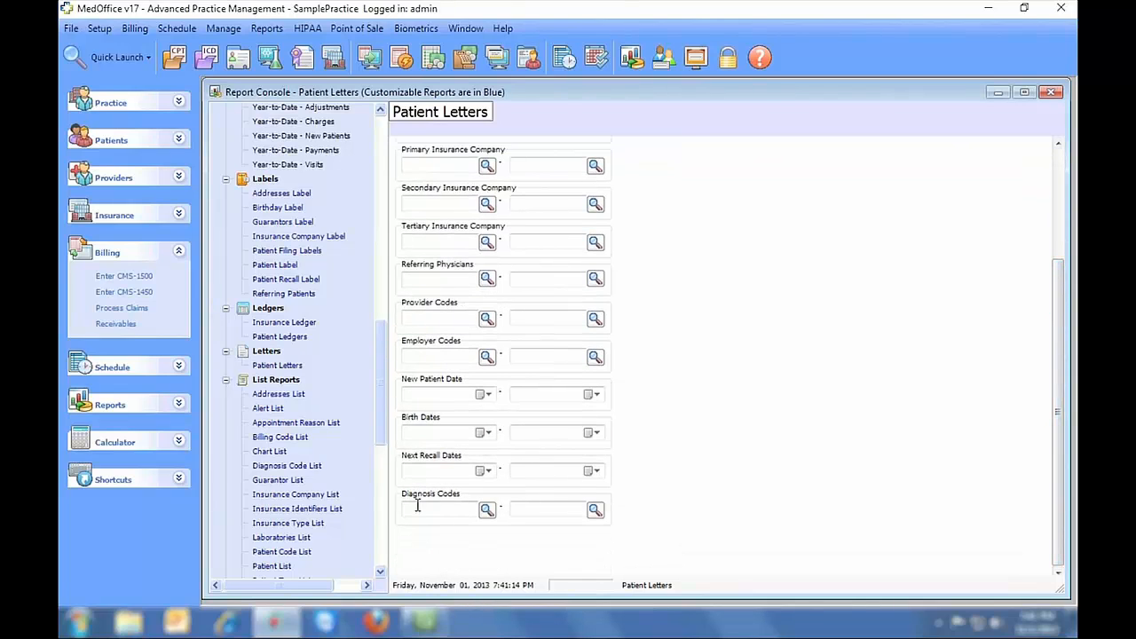
{"action": "scroll", "coordinate": [1016, 393], "scroll_direction": "up", "scroll_amount": 3}
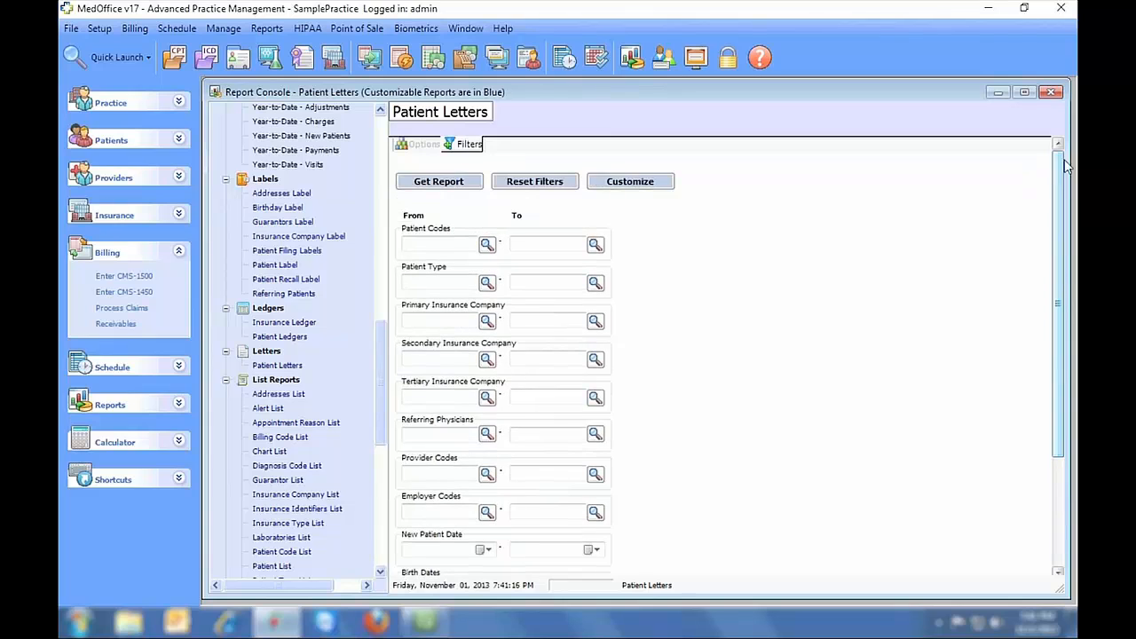
- Preview Collection Letter 1 letters through the fourth patient, then close the preview and console
{"action": "left_click", "coordinate": [426, 190]}
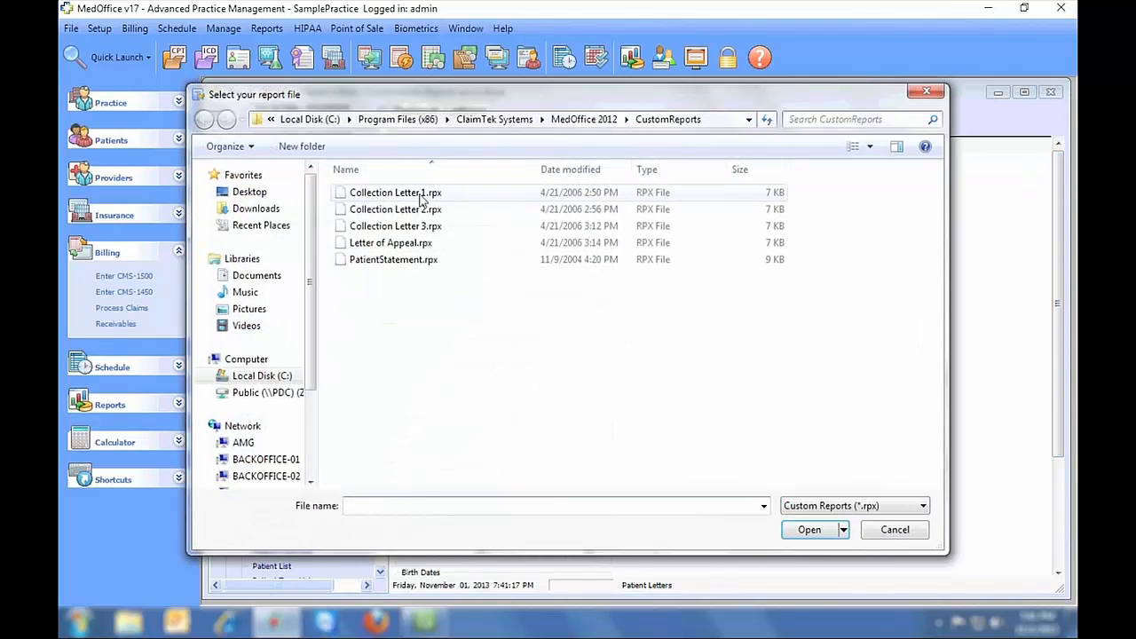
{"action": "double_click", "coordinate": [408, 197]}
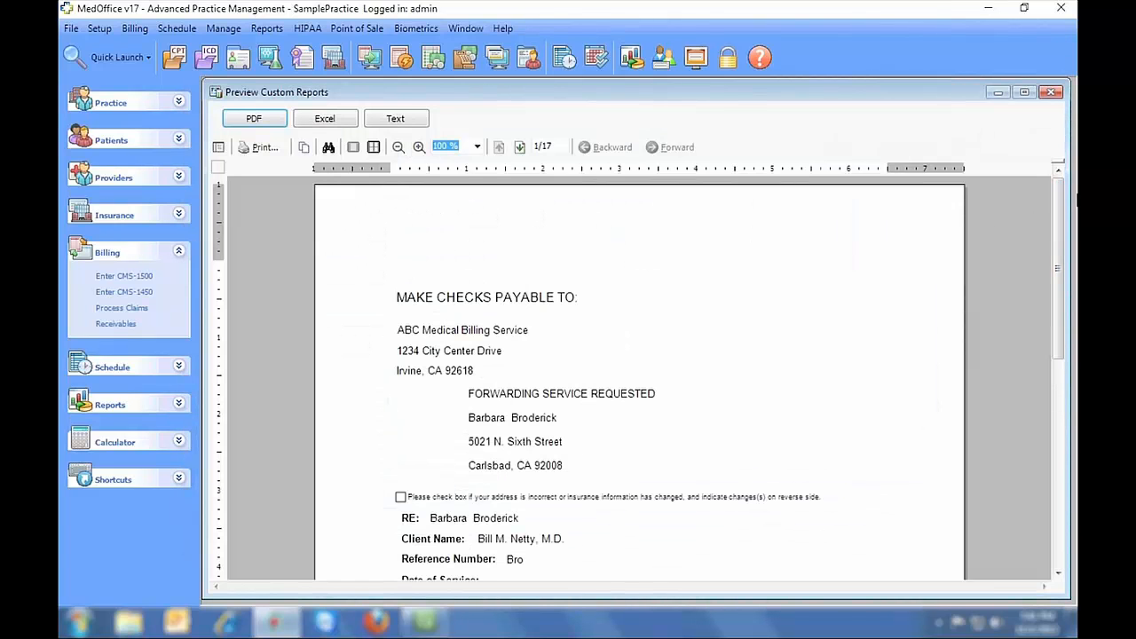
{"action": "left_click_drag", "start_coordinate": [1061, 192], "coordinate": [1060, 205]}
{"action": "scroll", "coordinate": [765, 209], "scroll_direction": "down", "scroll_amount": 3}
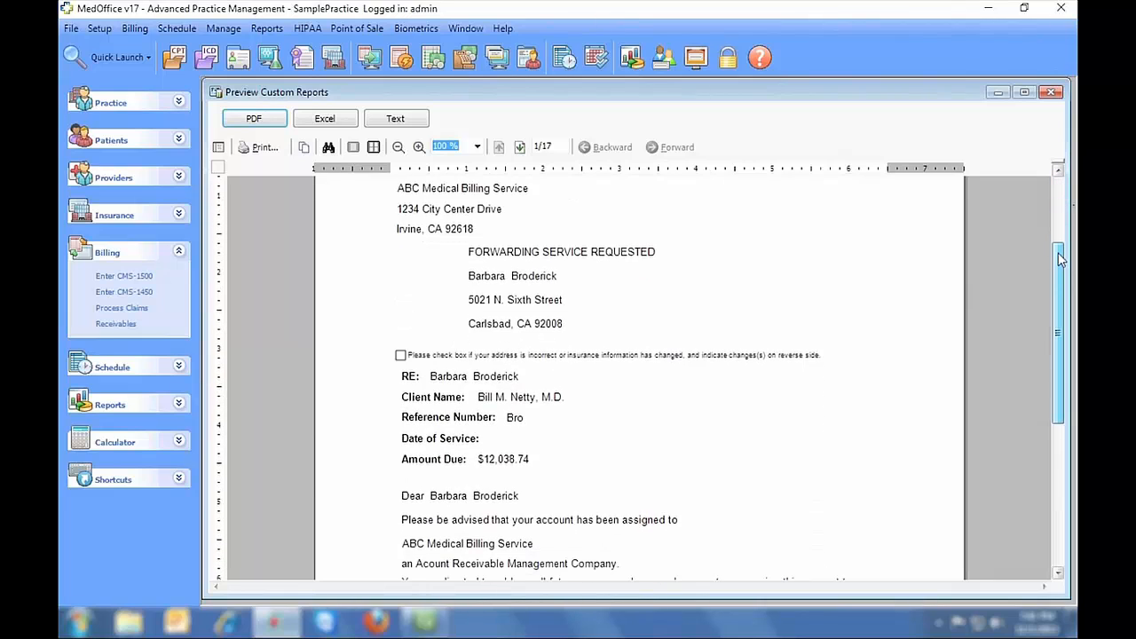
{"action": "left_click", "coordinate": [519, 148]}
{"action": "left_click", "coordinate": [519, 147]}
{"action": "left_click", "coordinate": [519, 147]}
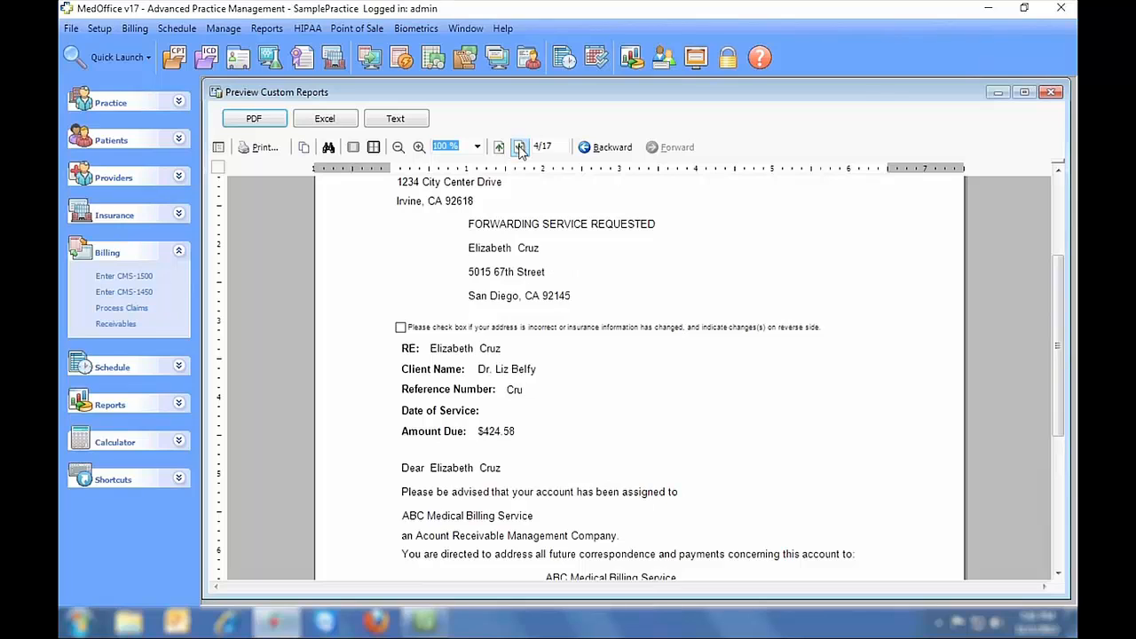
{"action": "left_click", "coordinate": [1050, 92]}
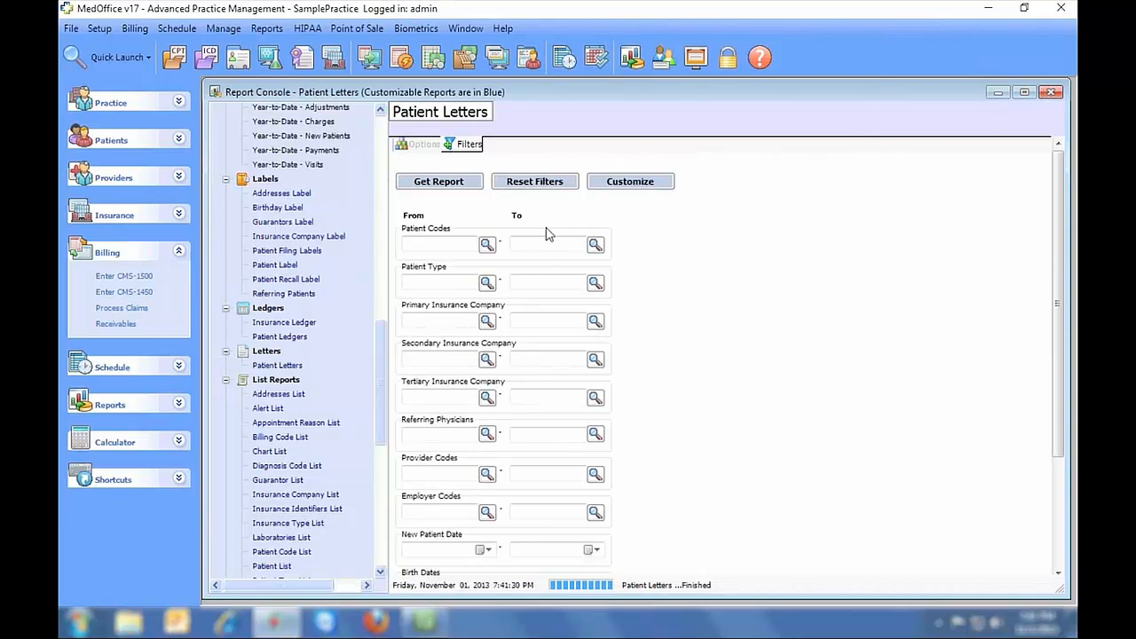
{"action": "left_click_drag", "start_coordinate": [385, 369], "coordinate": [374, 495]}
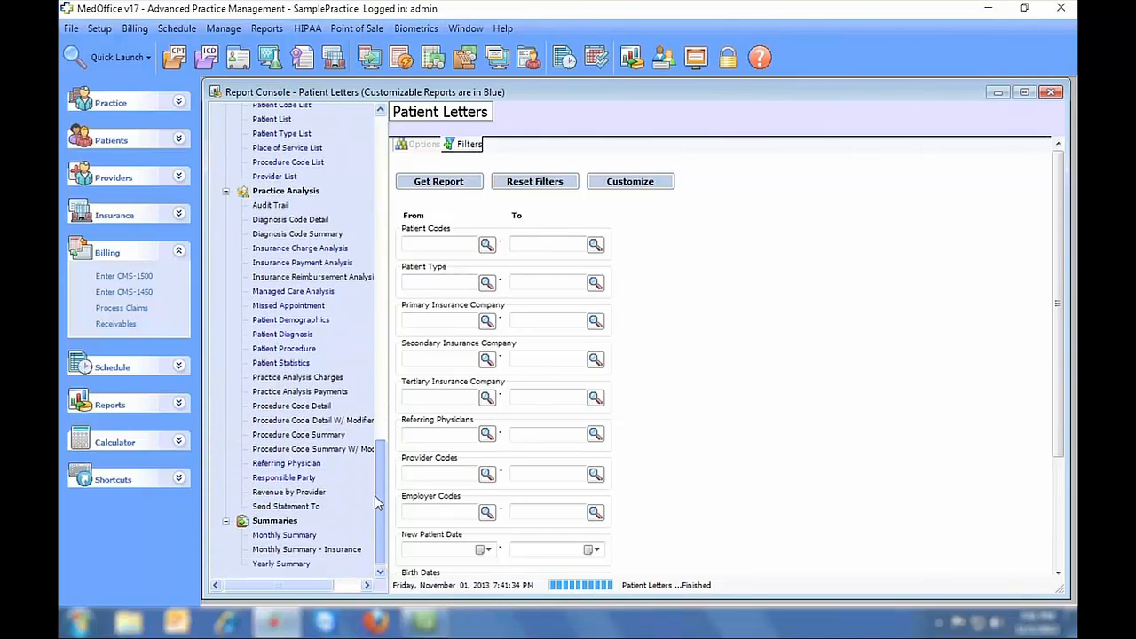
{"action": "left_click", "coordinate": [1052, 92]}
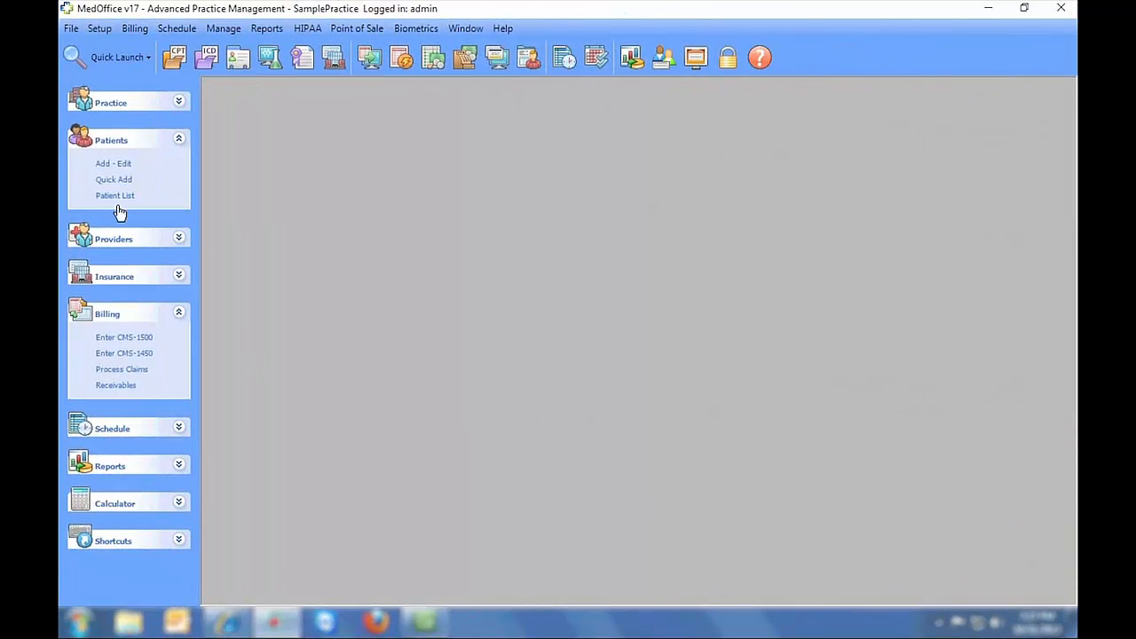
- Open the first patient in Patient Setup and view each tab from Employer/Hold through Misc
{"action": "left_click", "coordinate": [114, 164]}
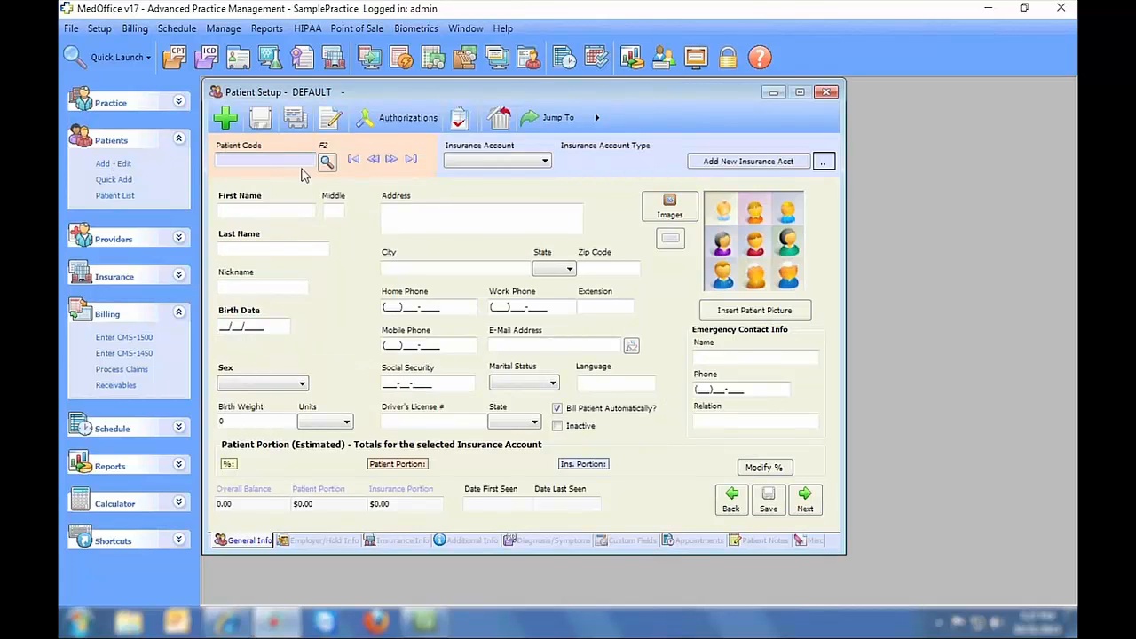
{"action": "left_click", "coordinate": [390, 160]}
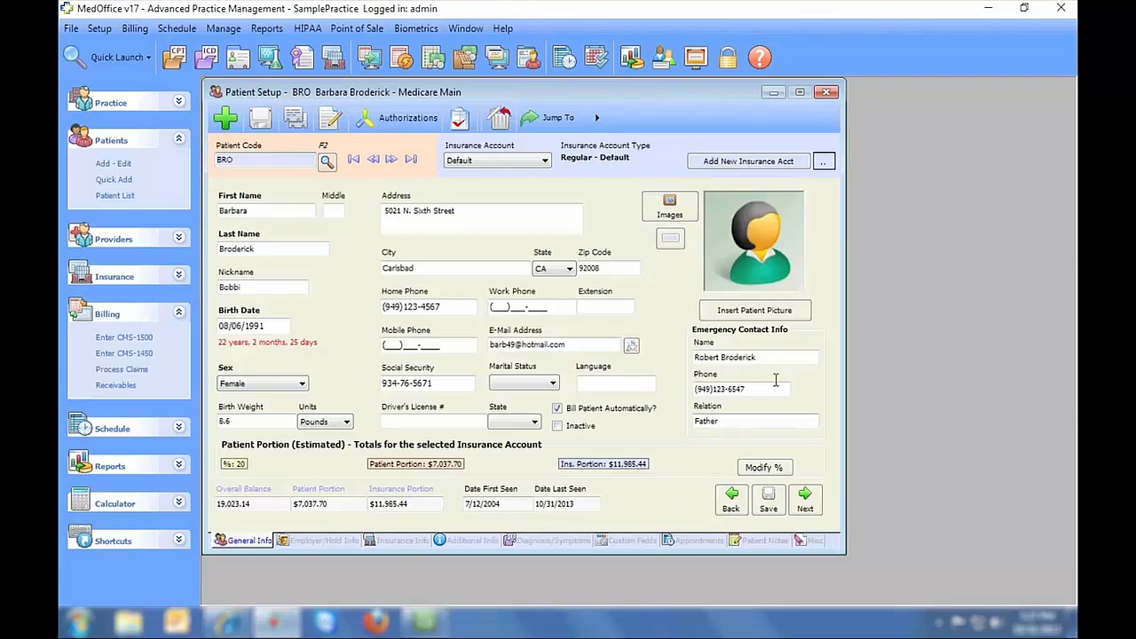
{"action": "left_click", "coordinate": [325, 543]}
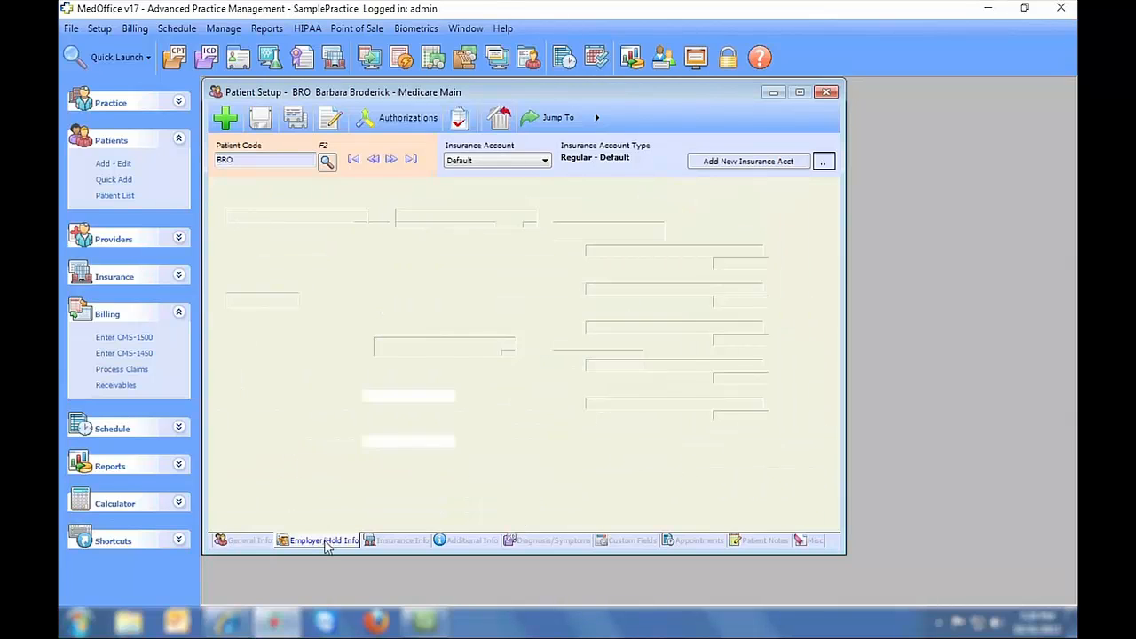
{"action": "left_click", "coordinate": [396, 541]}
{"action": "left_click", "coordinate": [448, 540]}
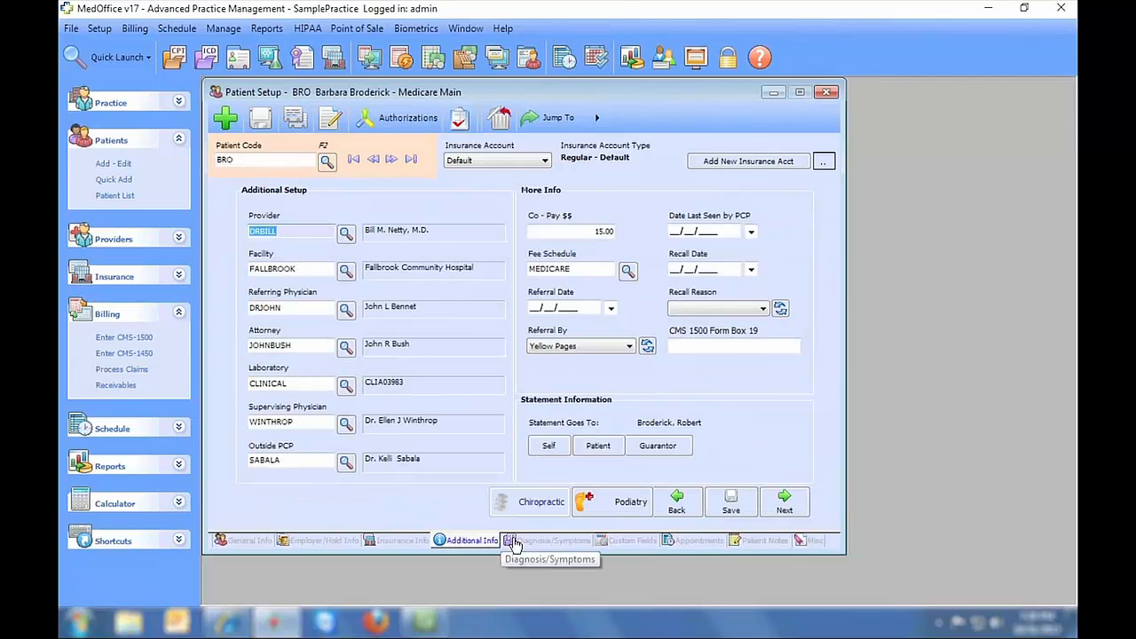
{"action": "left_click", "coordinate": [548, 543]}
{"action": "left_click", "coordinate": [623, 541]}
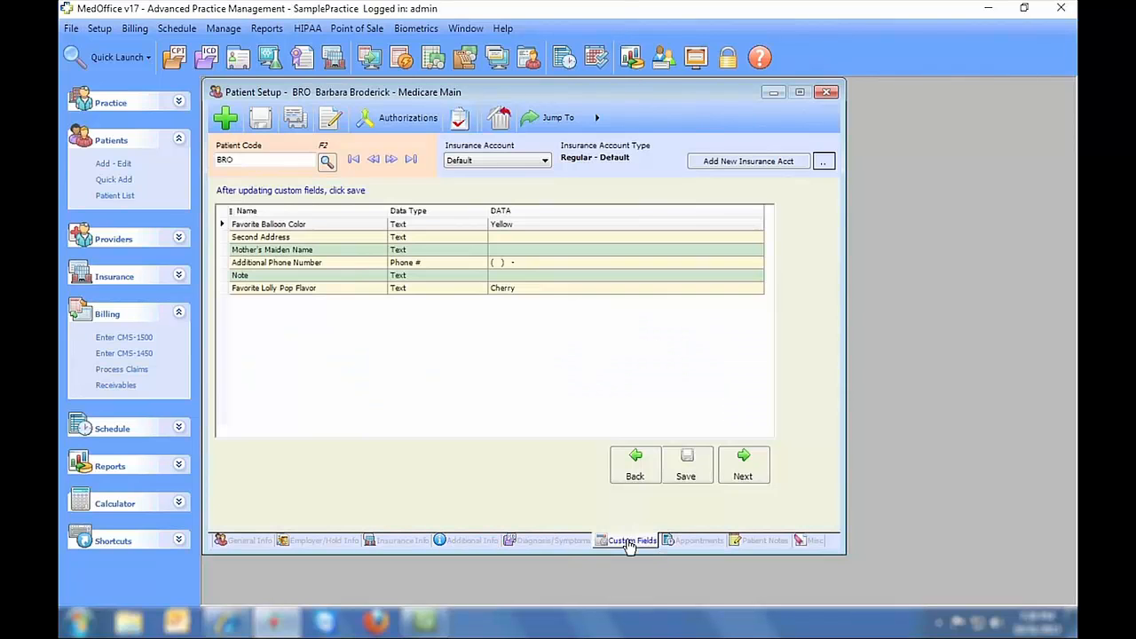
{"action": "left_click", "coordinate": [692, 543]}
{"action": "left_click", "coordinate": [758, 541]}
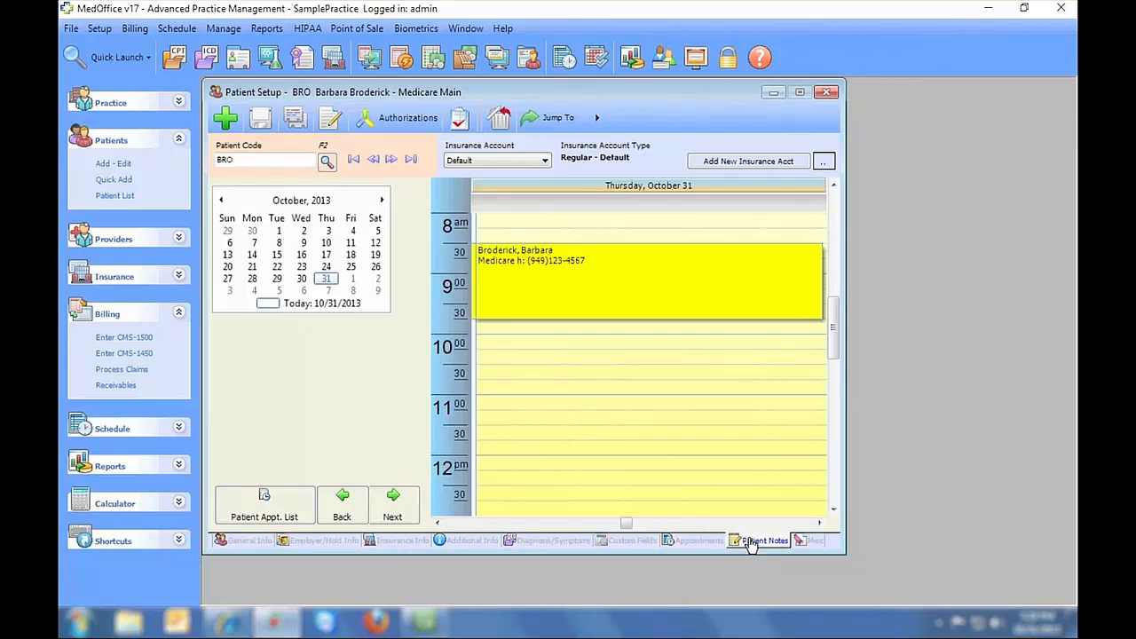
{"action": "left_click", "coordinate": [798, 543]}
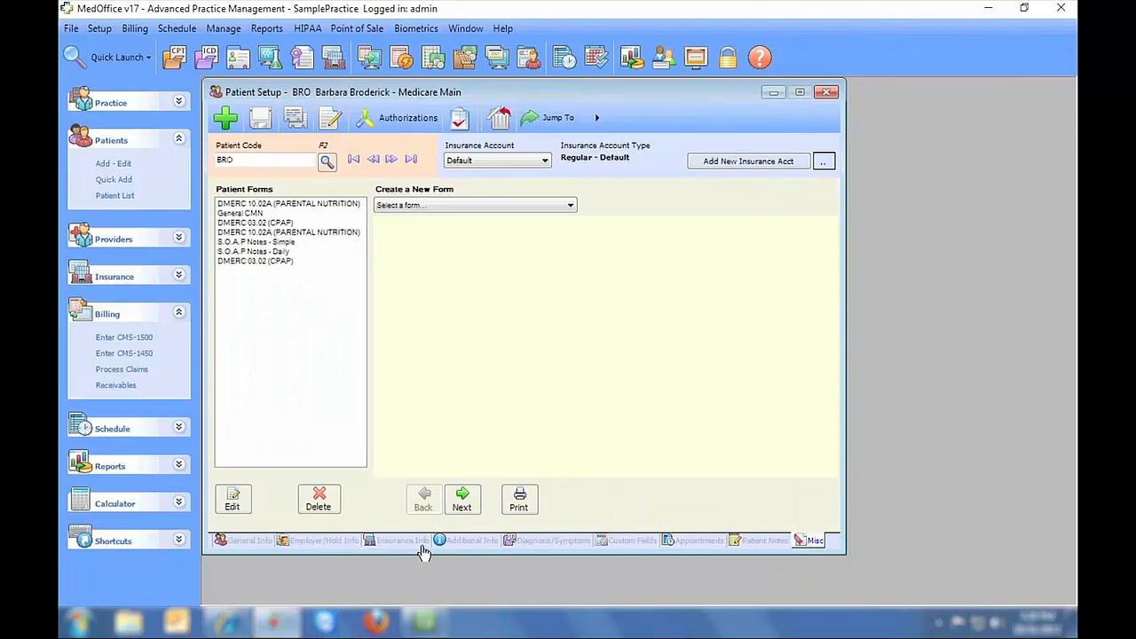
{"action": "left_click", "coordinate": [250, 545]}
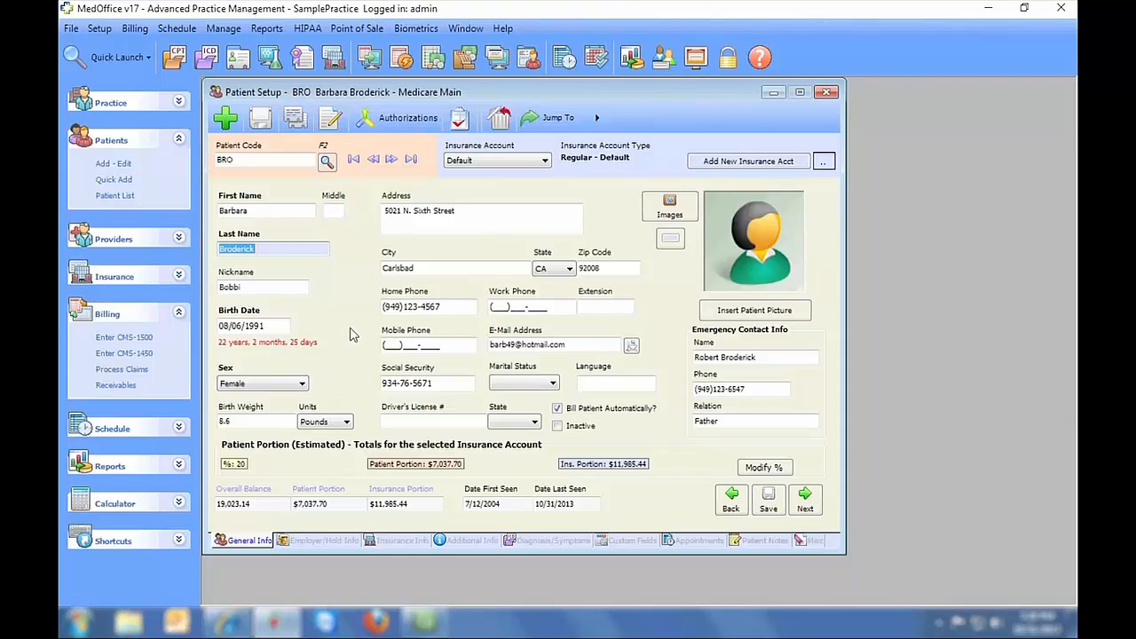
- Jump to the last record, step back six records to the Blue Shield patient, and open Jump To
{"action": "left_click", "coordinate": [410, 159]}
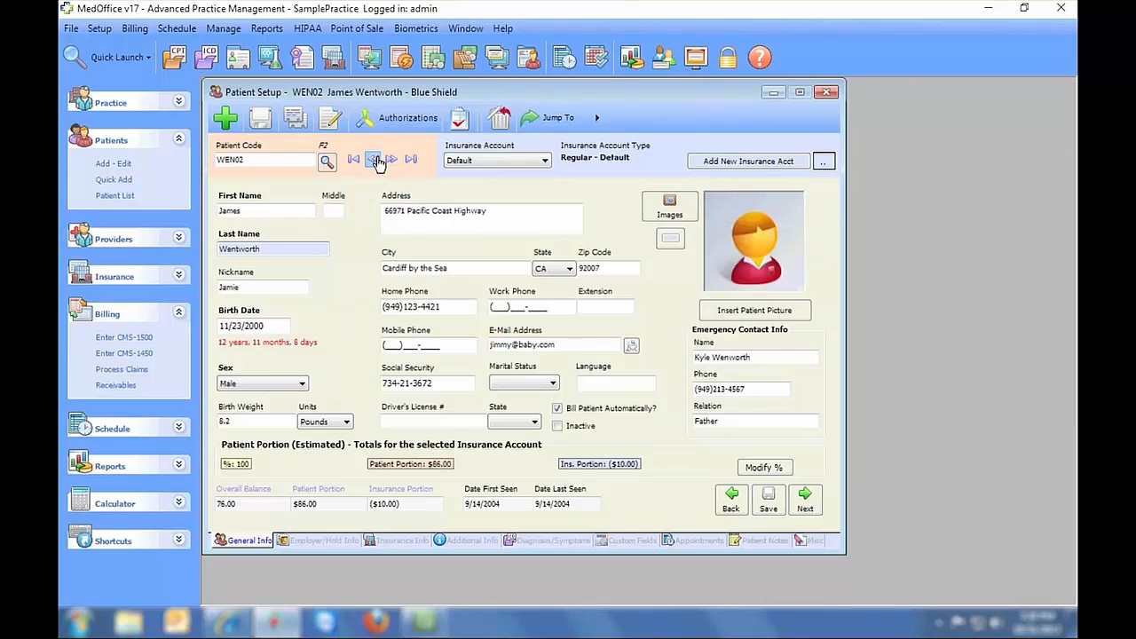
{"action": "left_click", "coordinate": [374, 159]}
{"action": "left_click", "coordinate": [374, 160]}
{"action": "left_click", "coordinate": [374, 159]}
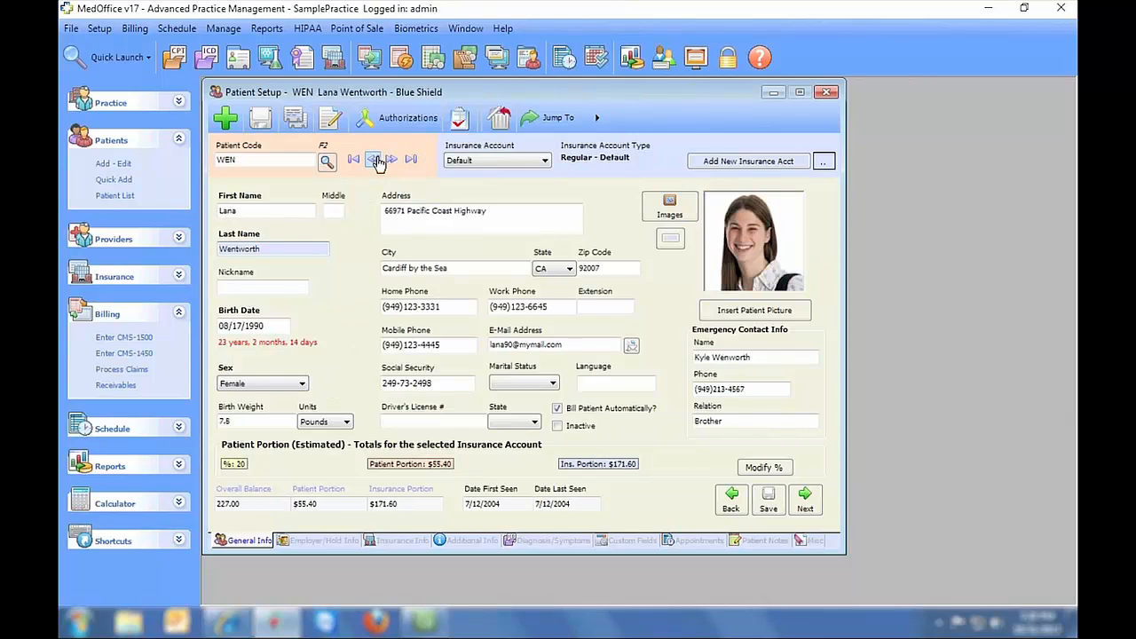
{"action": "left_click", "coordinate": [374, 160]}
{"action": "left_click", "coordinate": [375, 160]}
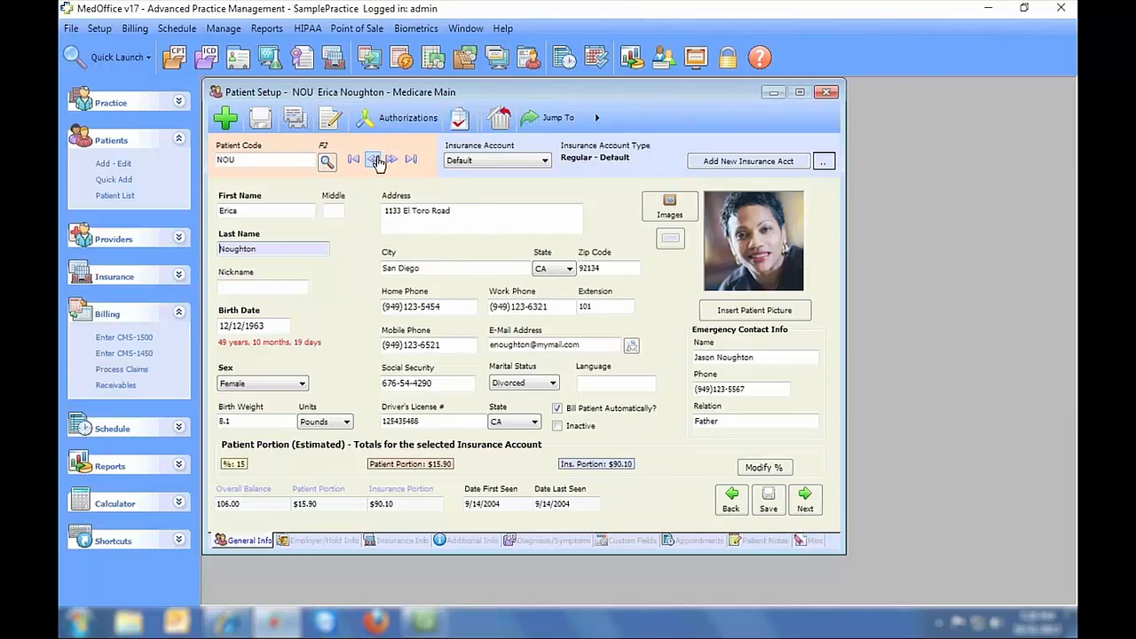
{"action": "left_click", "coordinate": [375, 160]}
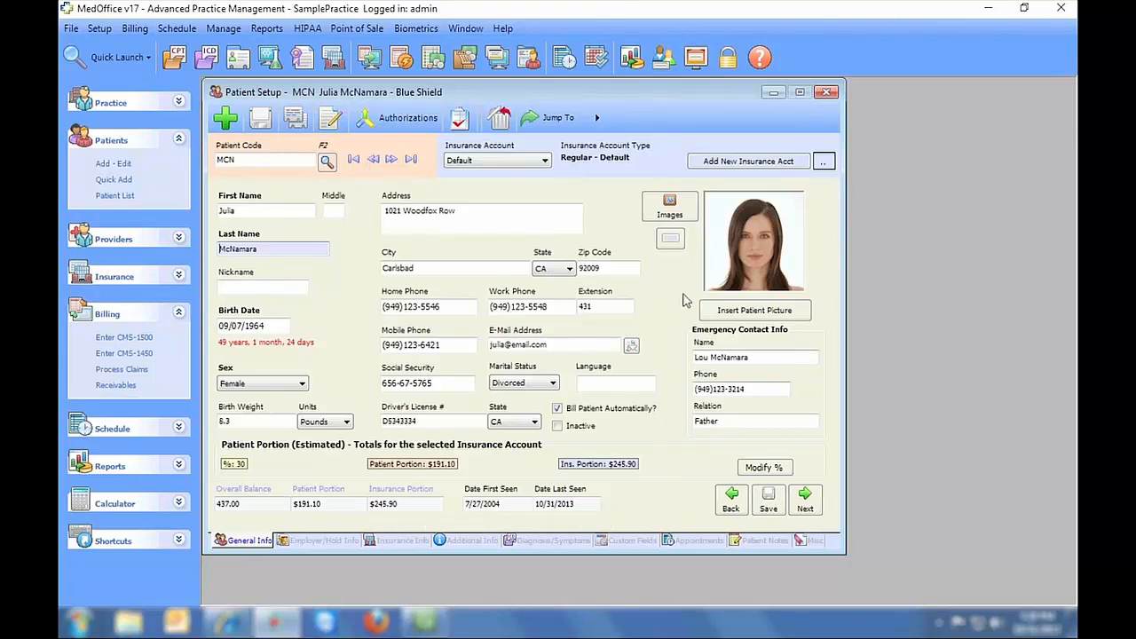
{"action": "left_click", "coordinate": [575, 123]}
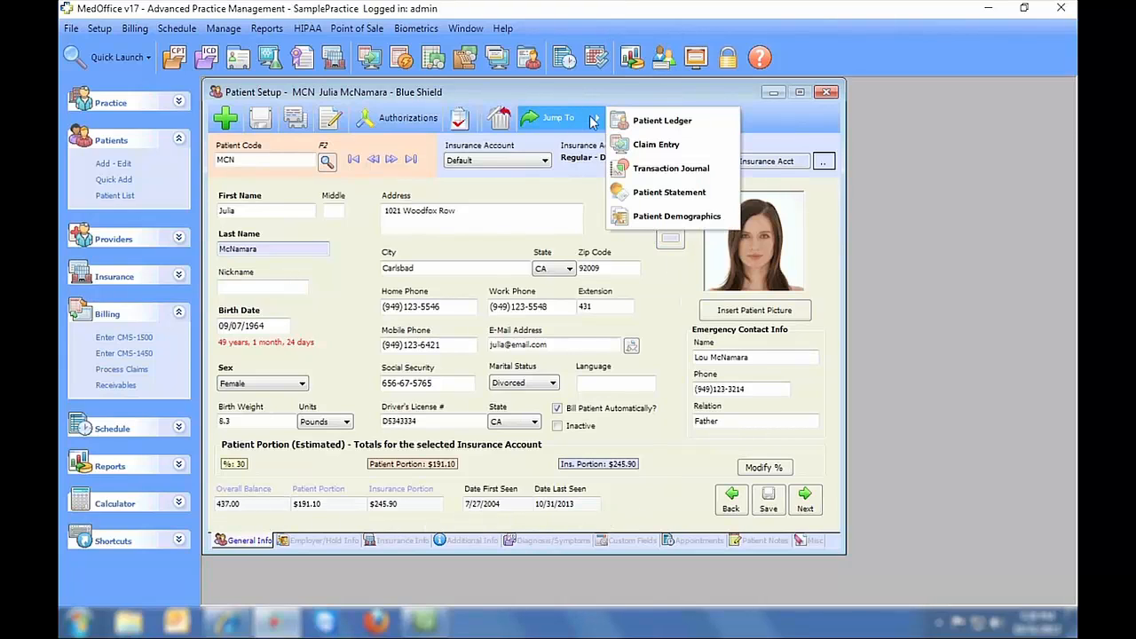
{"action": "left_click", "coordinate": [720, 201]}
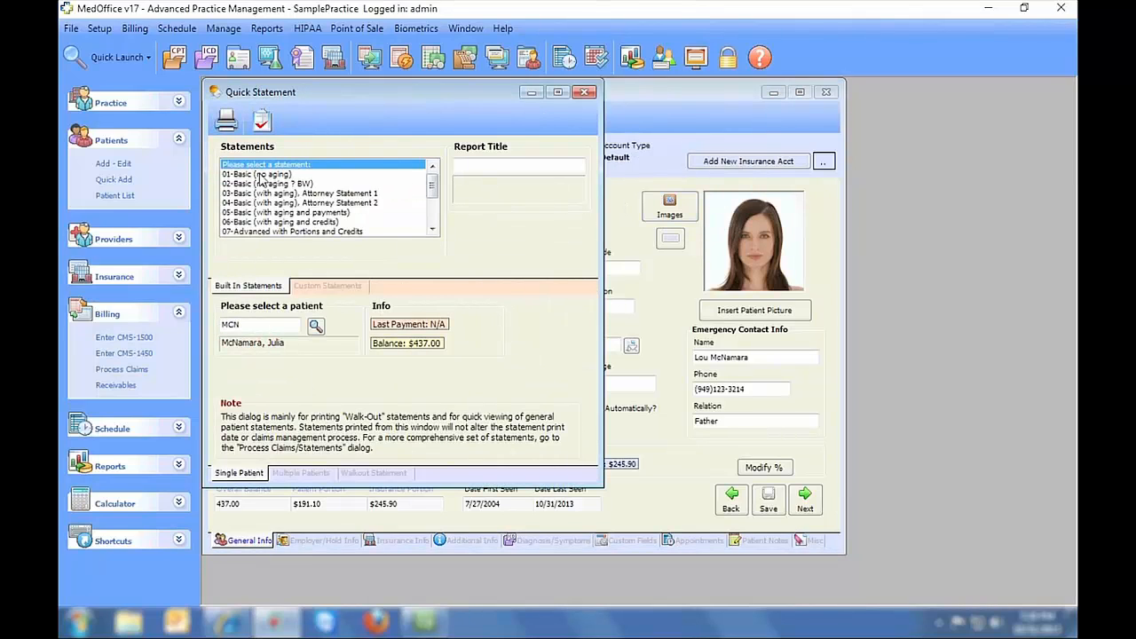
{"action": "left_click", "coordinate": [257, 175]}
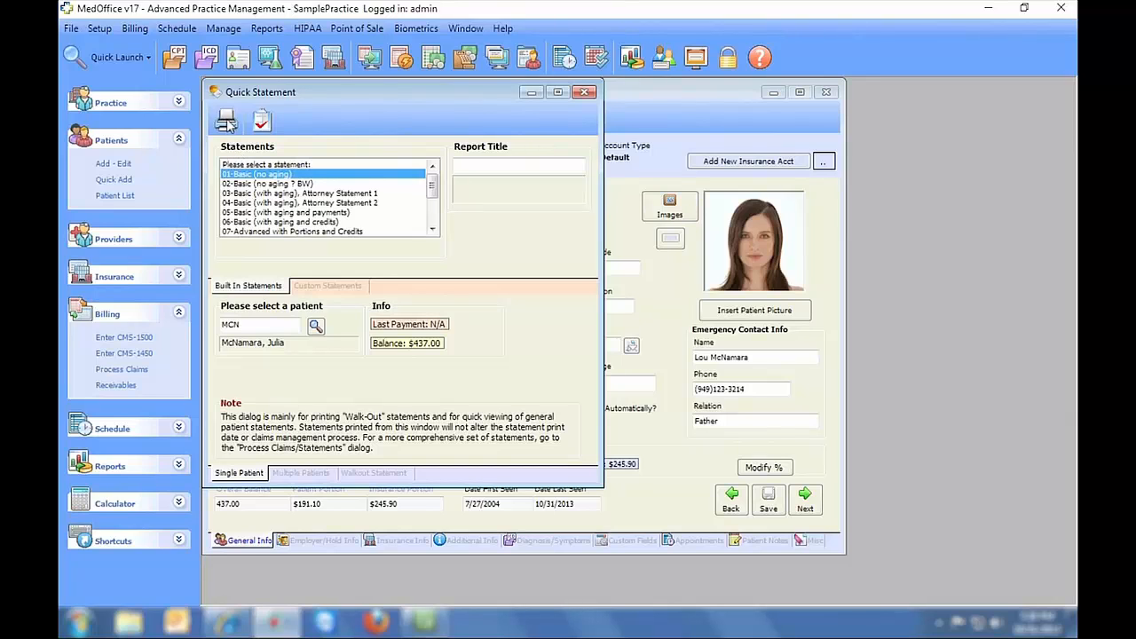
{"action": "left_click", "coordinate": [227, 123]}
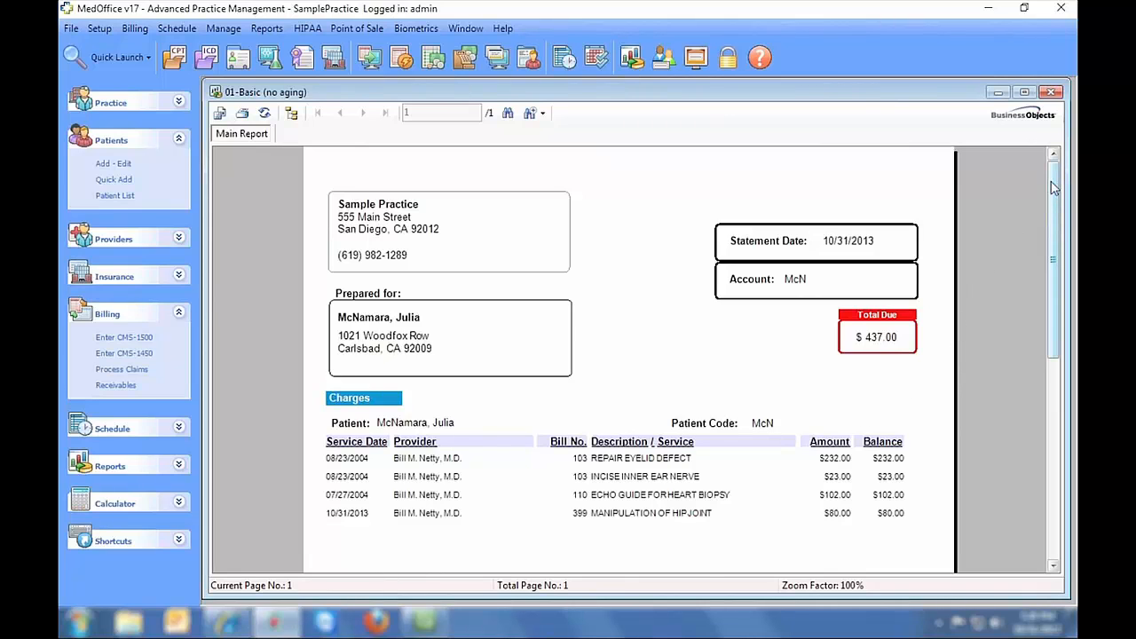
{"action": "mouse_move", "coordinate": [1052, 187]}
{"action": "left_mouse_down"}
{"action": "mouse_move", "coordinate": [1037, 387]}
{"action": "mouse_move", "coordinate": [1043, 173]}
{"action": "left_mouse_up"}
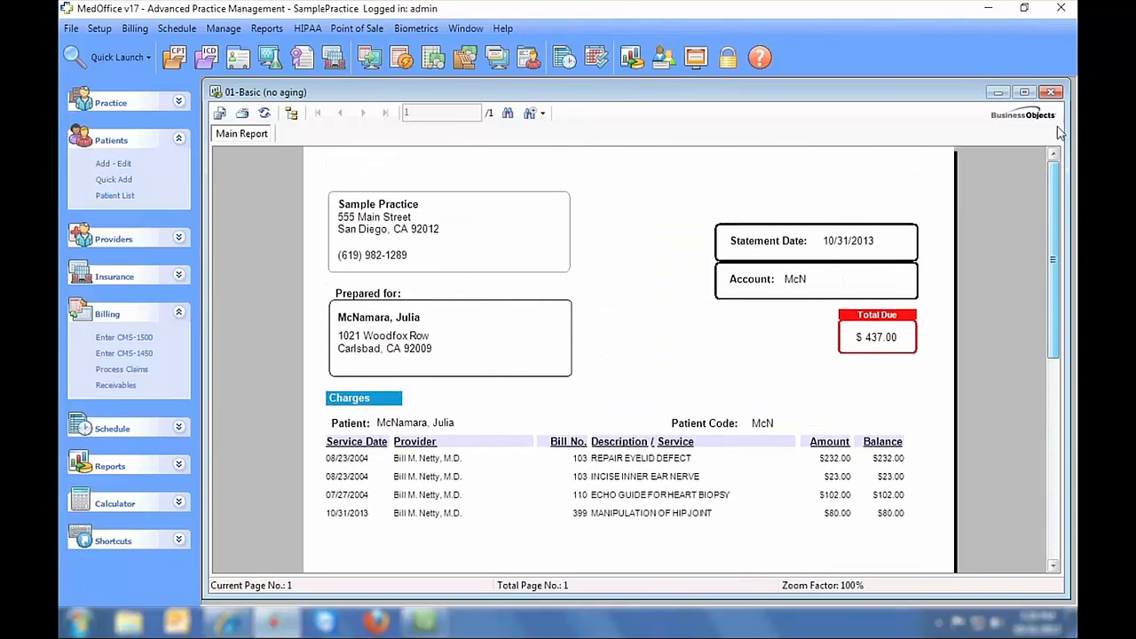
{"action": "left_click", "coordinate": [1053, 96]}
{"action": "left_click_drag", "start_coordinate": [432, 171], "coordinate": [432, 210]}
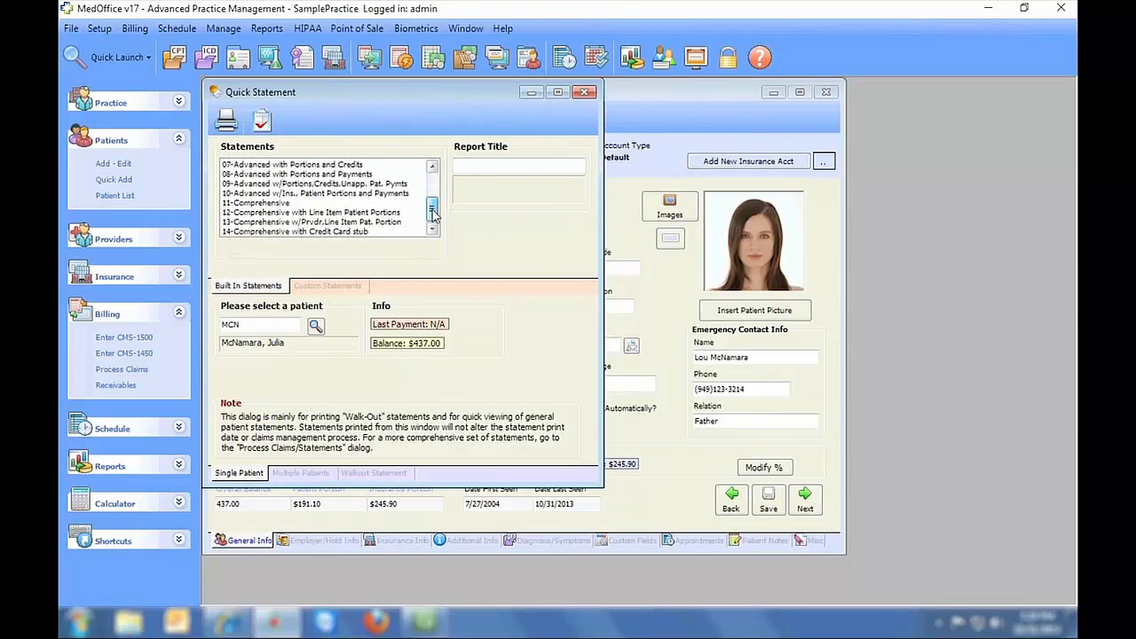
{"action": "left_click", "coordinate": [318, 232]}
{"action": "double_click", "coordinate": [318, 233]}
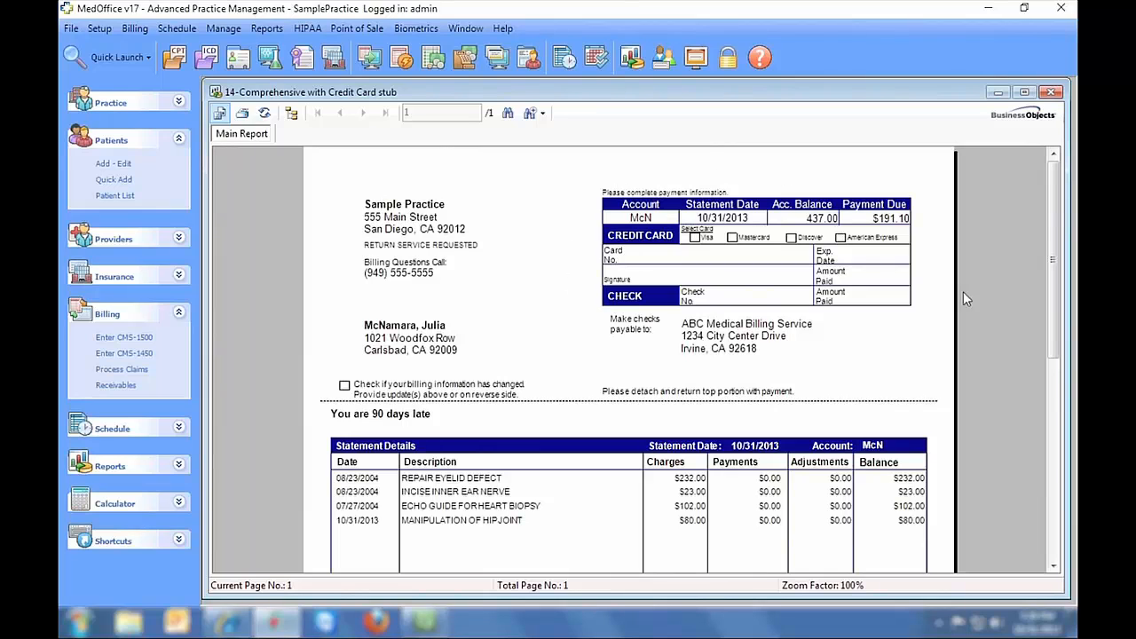
{"action": "left_click_drag", "start_coordinate": [1044, 206], "coordinate": [1056, 398]}
{"action": "left_click", "coordinate": [1051, 92]}
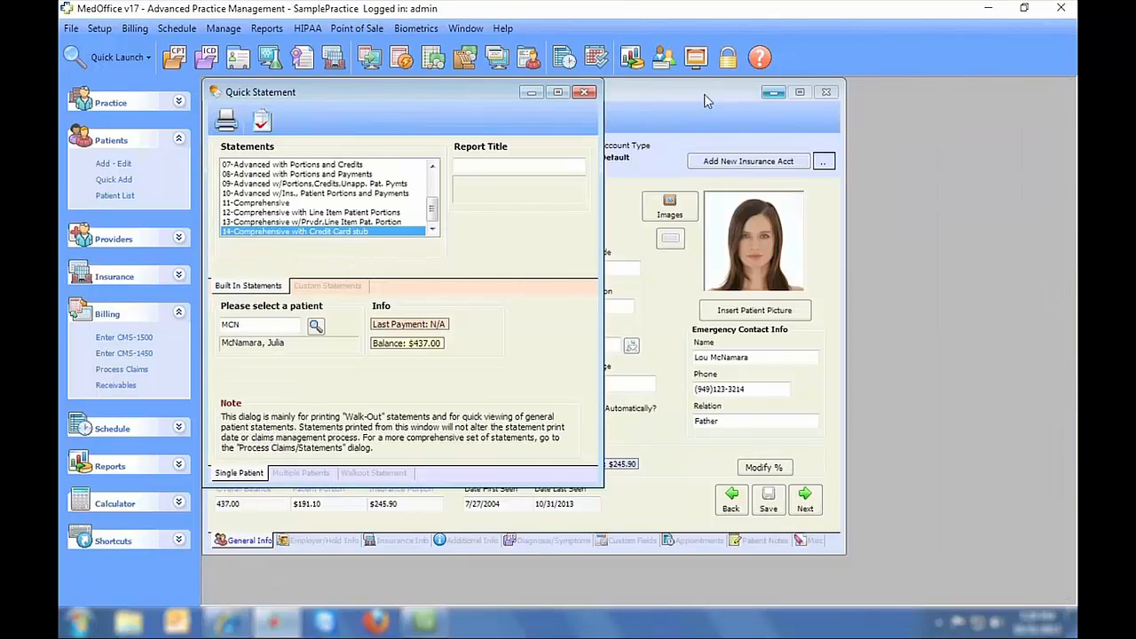
{"action": "left_click", "coordinate": [582, 94]}
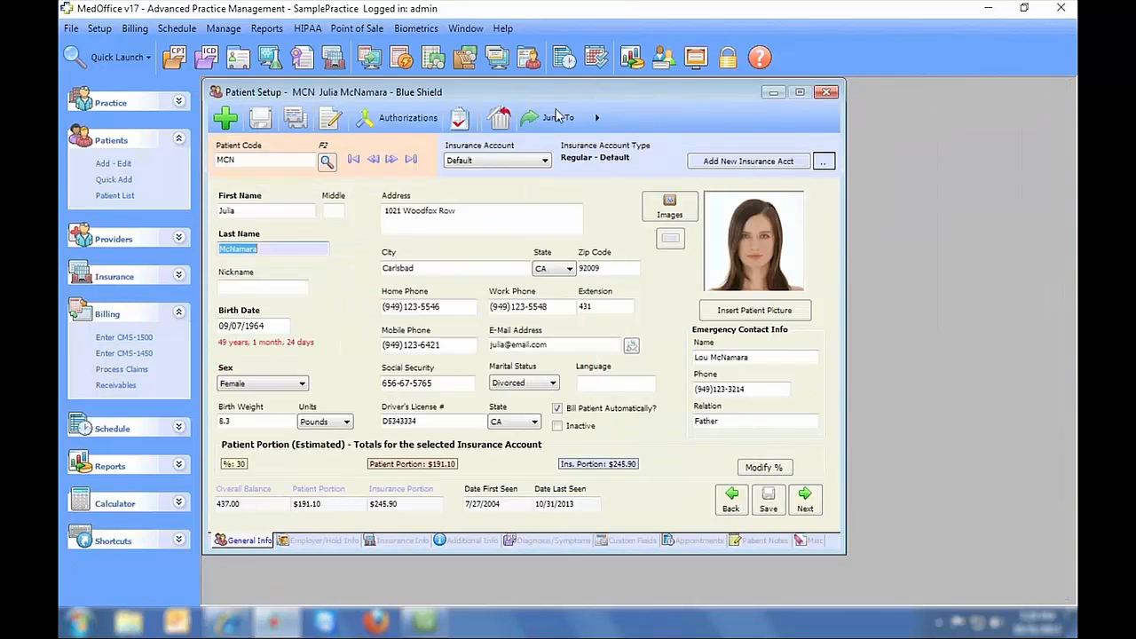
- On the next patient's Employer/Hold Info, dismiss the co-pay reminder, blank Alert Code 1 and save
{"action": "left_click", "coordinate": [317, 542]}
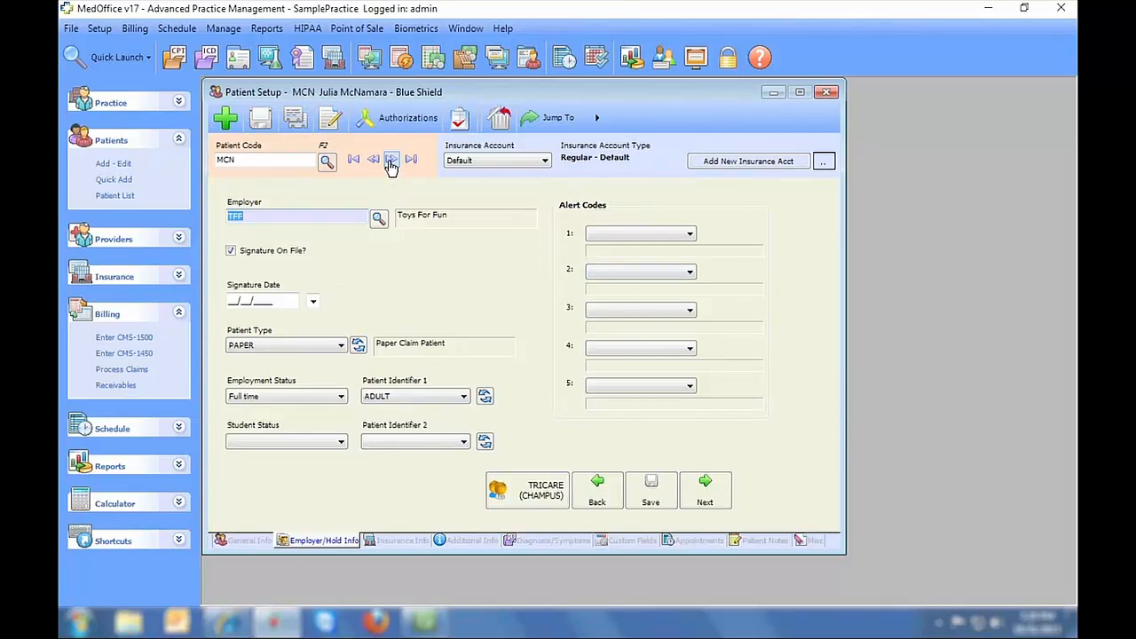
{"action": "left_click", "coordinate": [360, 163]}
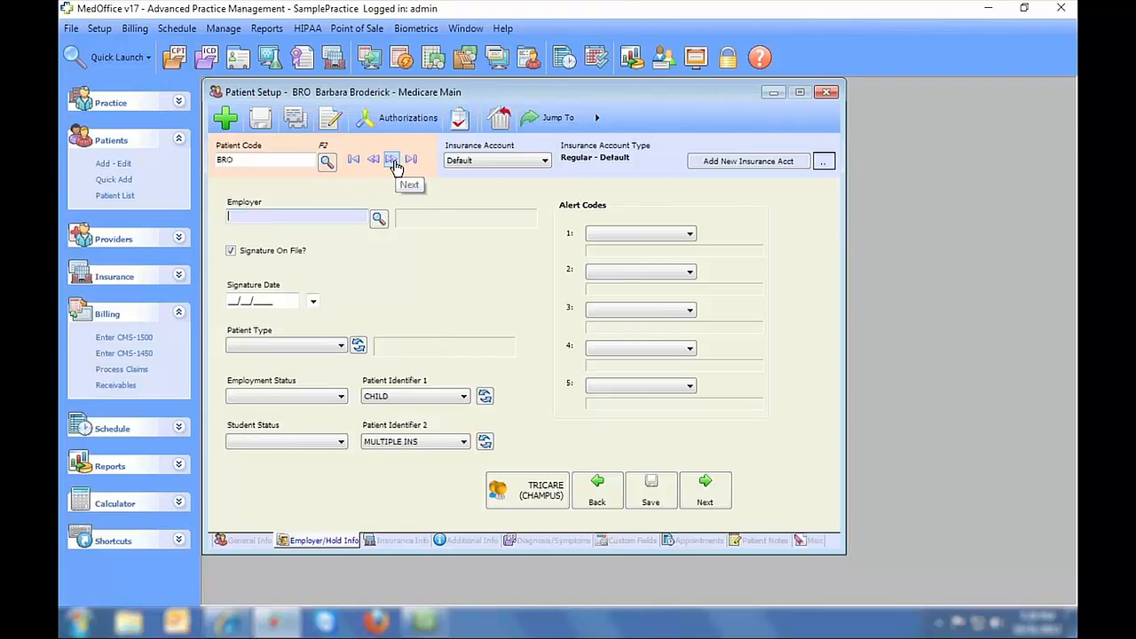
{"action": "left_click", "coordinate": [392, 163]}
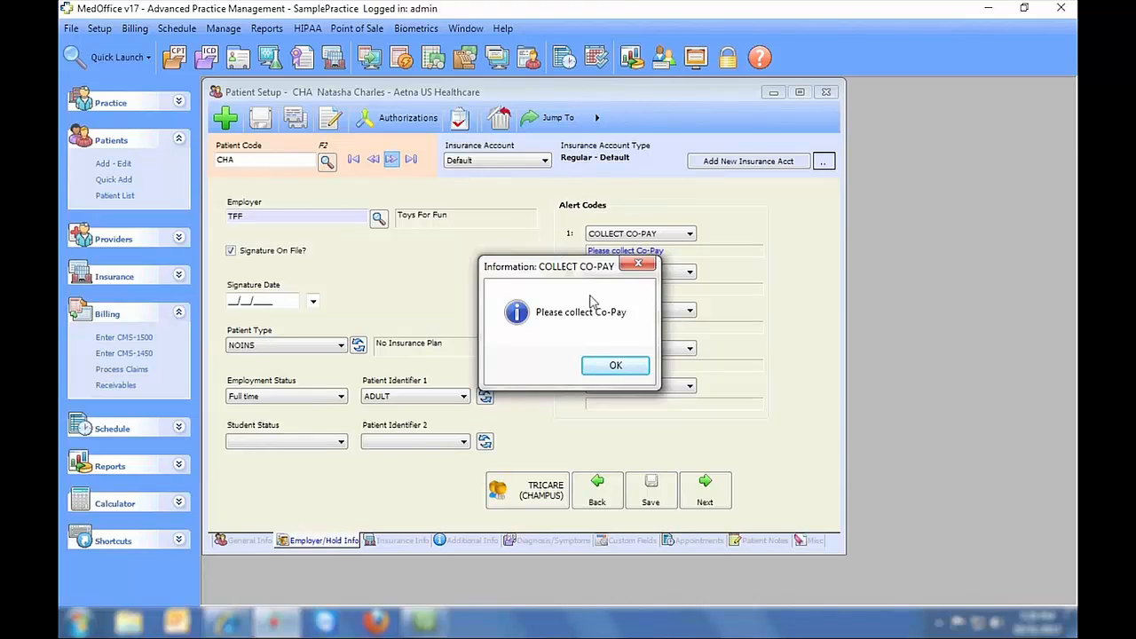
{"action": "left_click", "coordinate": [608, 365]}
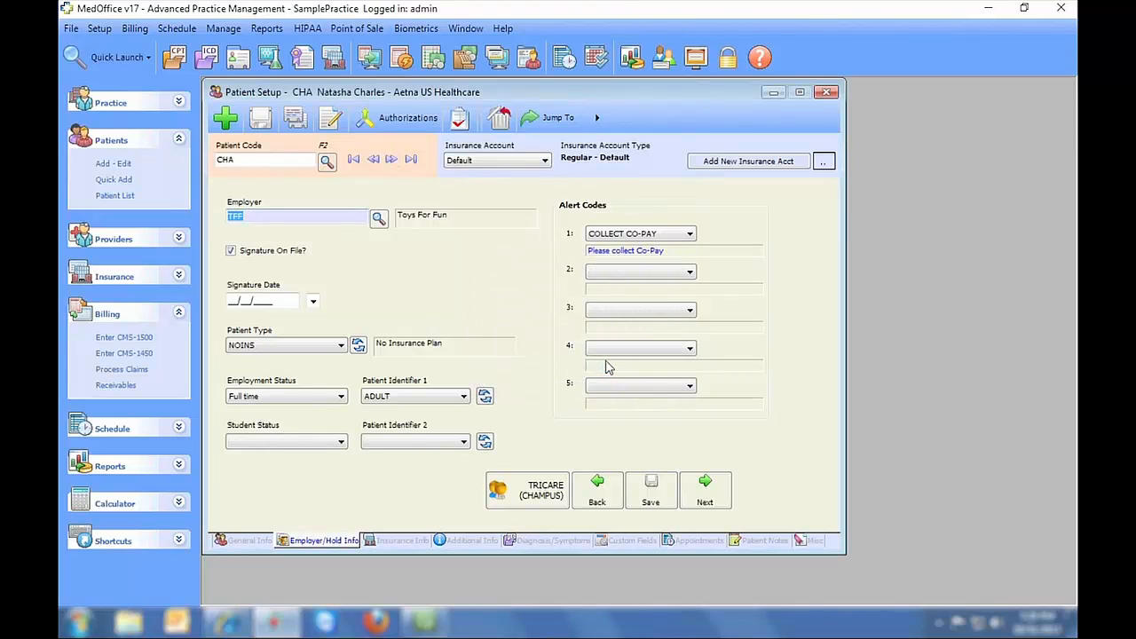
{"action": "left_click", "coordinate": [652, 234]}
{"action": "left_click", "coordinate": [638, 253]}
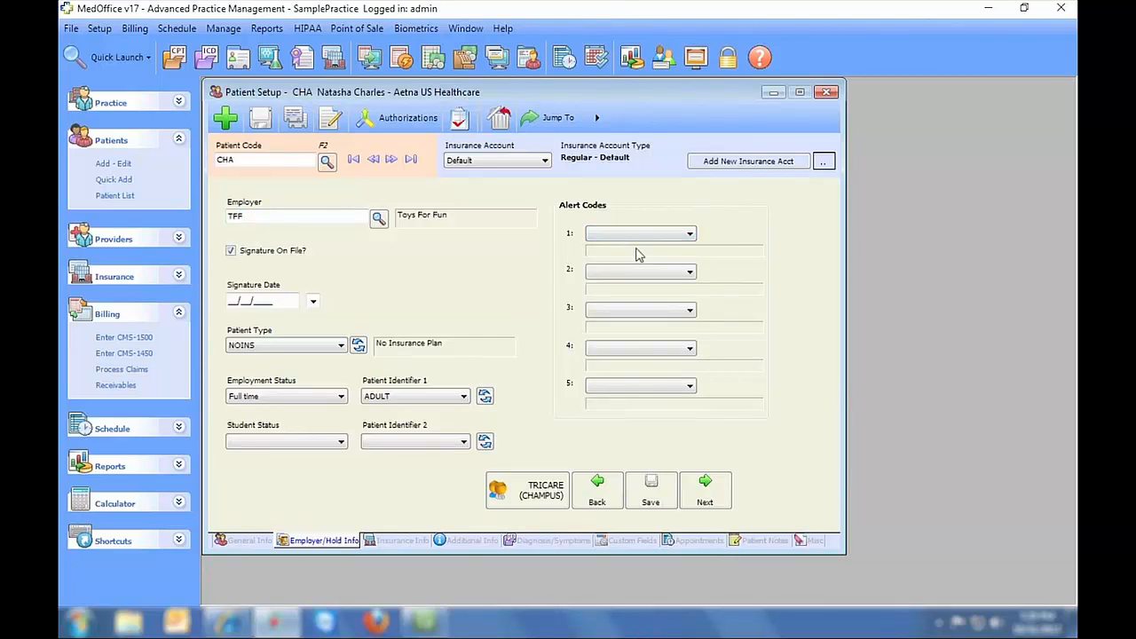
{"action": "left_click", "coordinate": [652, 507]}
{"action": "left_click", "coordinate": [402, 542]}
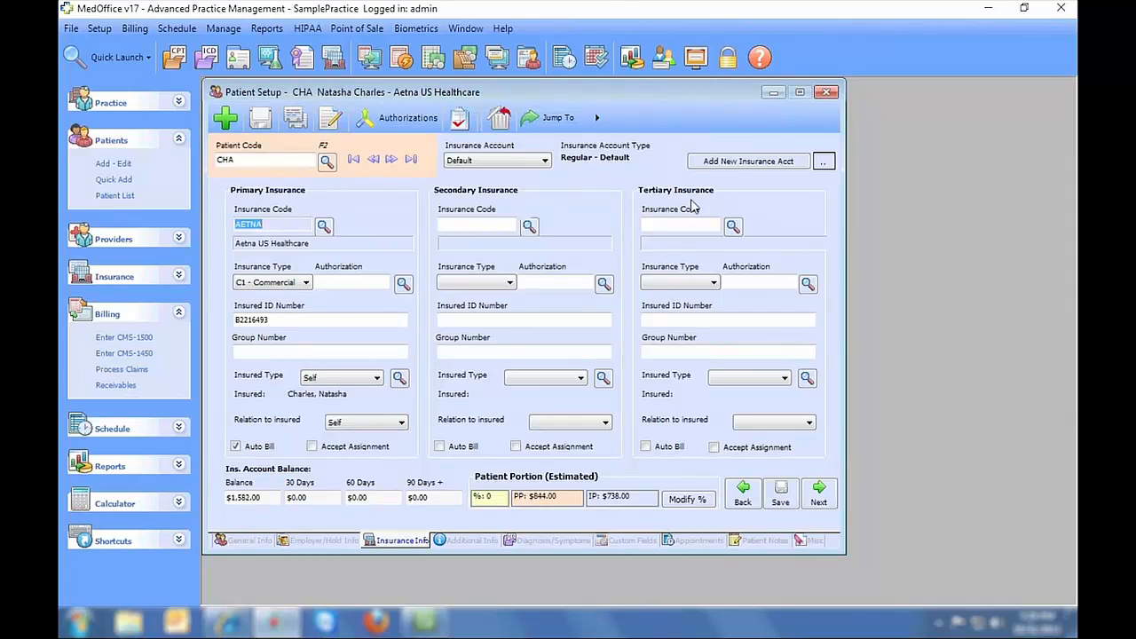
{"action": "left_click", "coordinate": [391, 161]}
{"action": "left_click", "coordinate": [391, 160]}
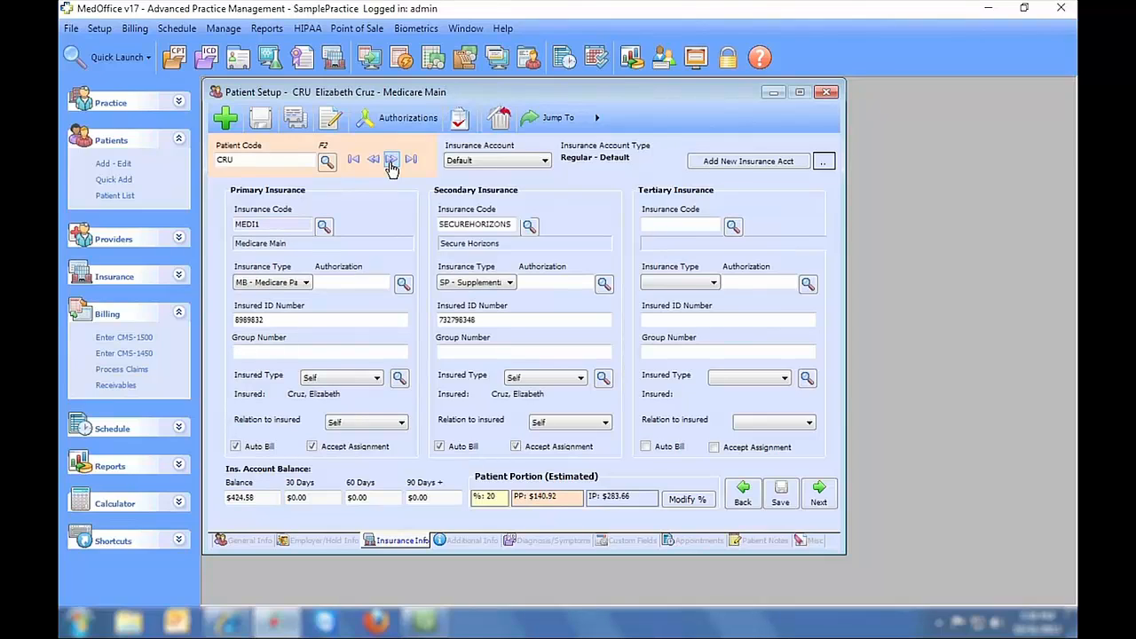
{"action": "left_click", "coordinate": [391, 161]}
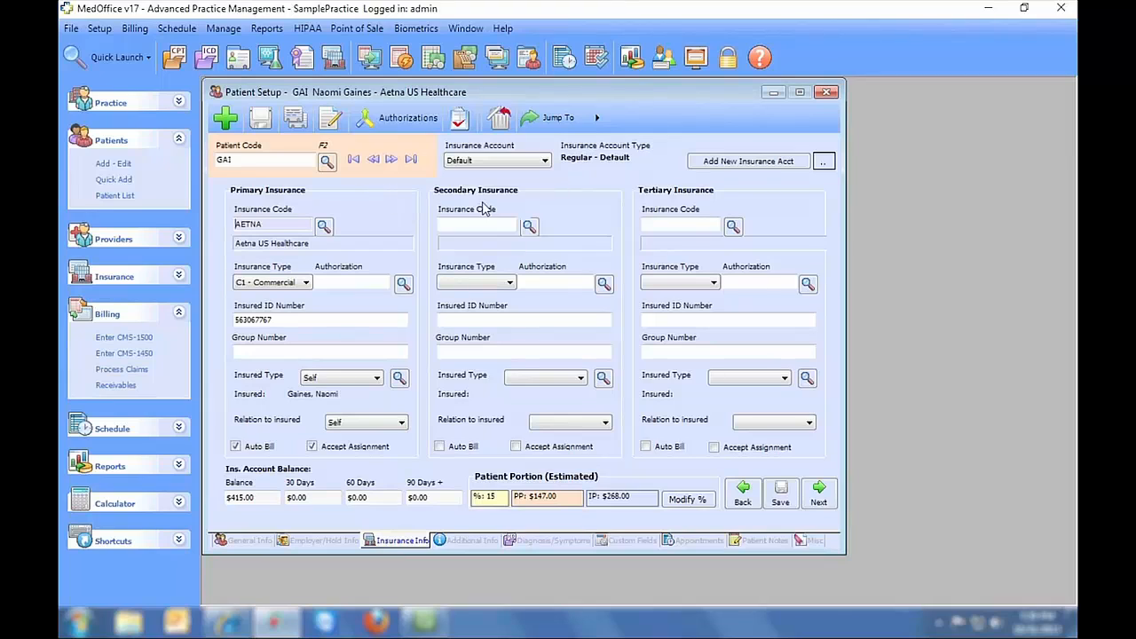
{"action": "left_click", "coordinate": [527, 163]}
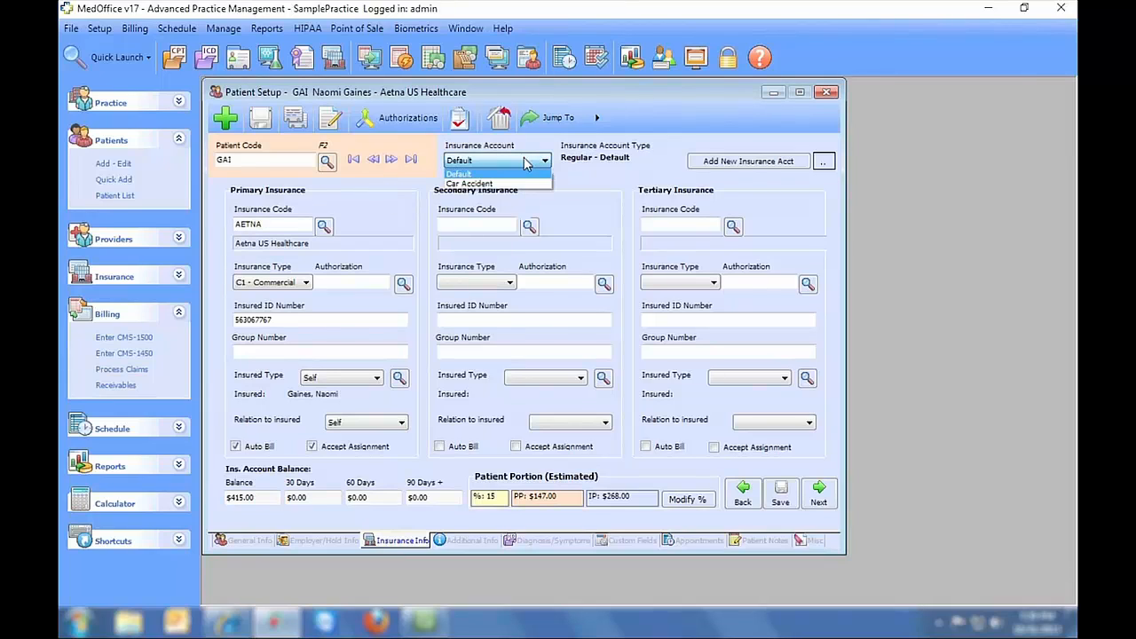
{"action": "left_click", "coordinate": [502, 183]}
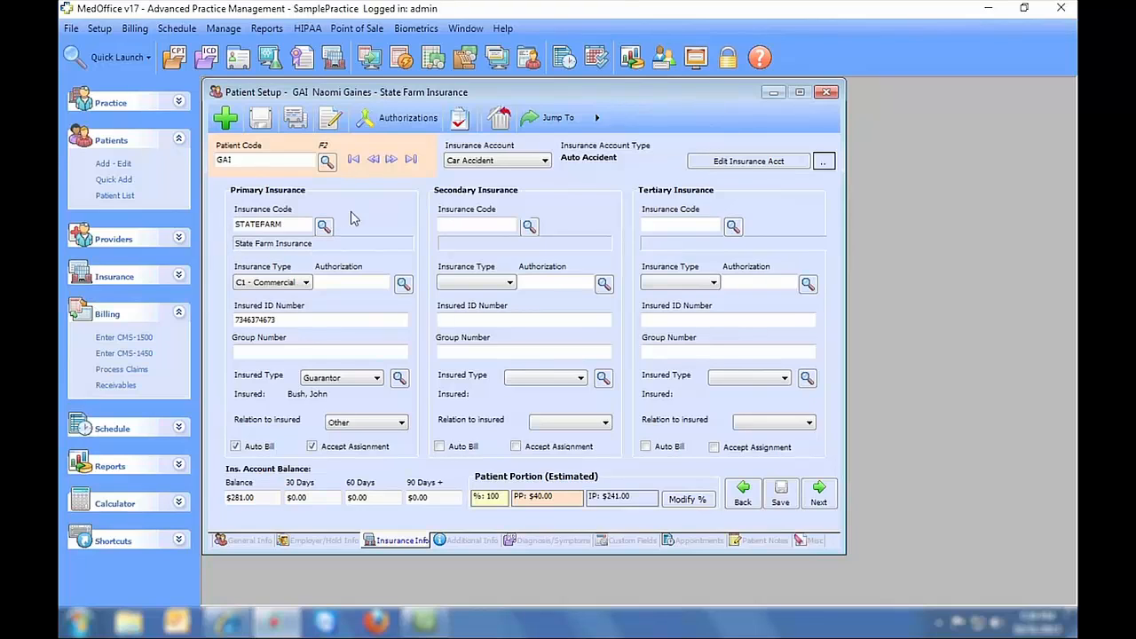
{"action": "left_click", "coordinate": [476, 164]}
{"action": "left_click", "coordinate": [476, 175]}
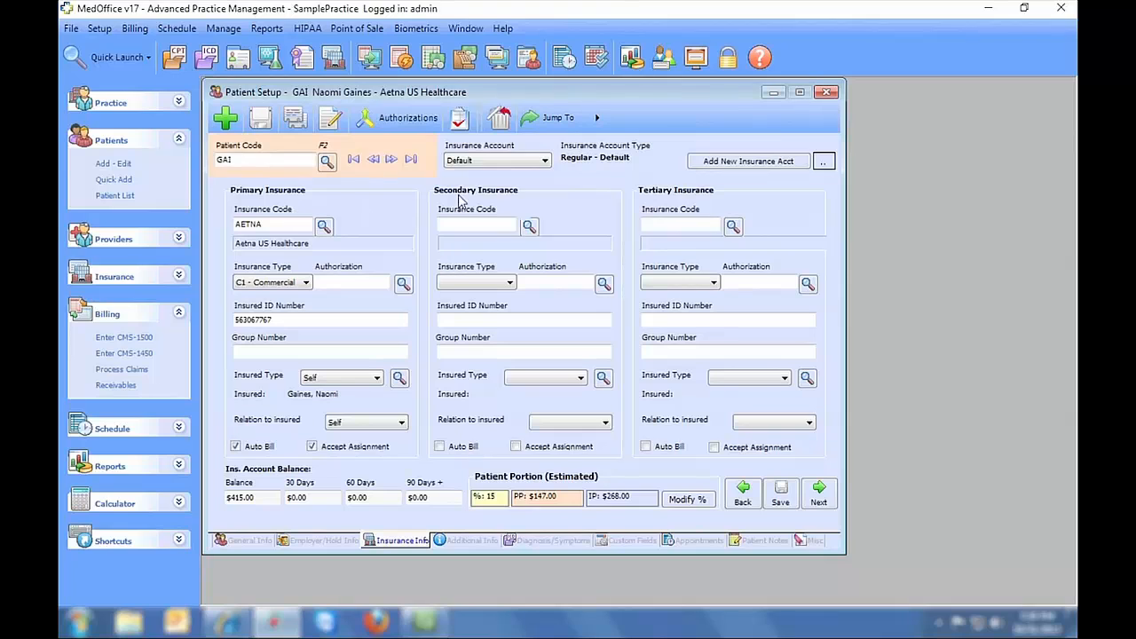
{"action": "left_click", "coordinate": [719, 165]}
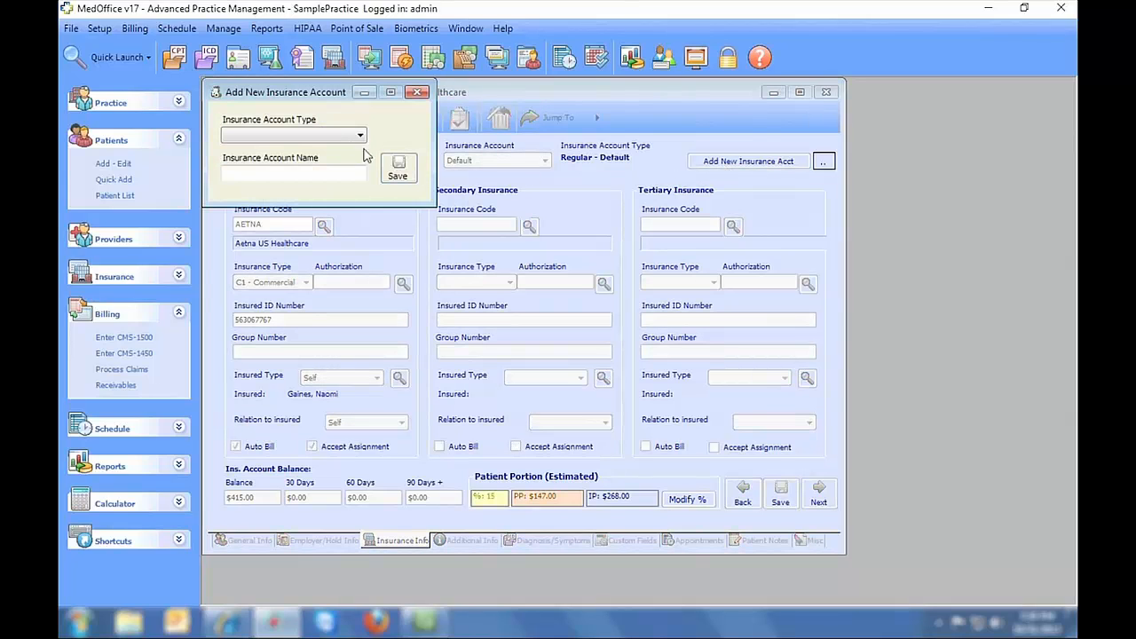
{"action": "left_click", "coordinate": [330, 138]}
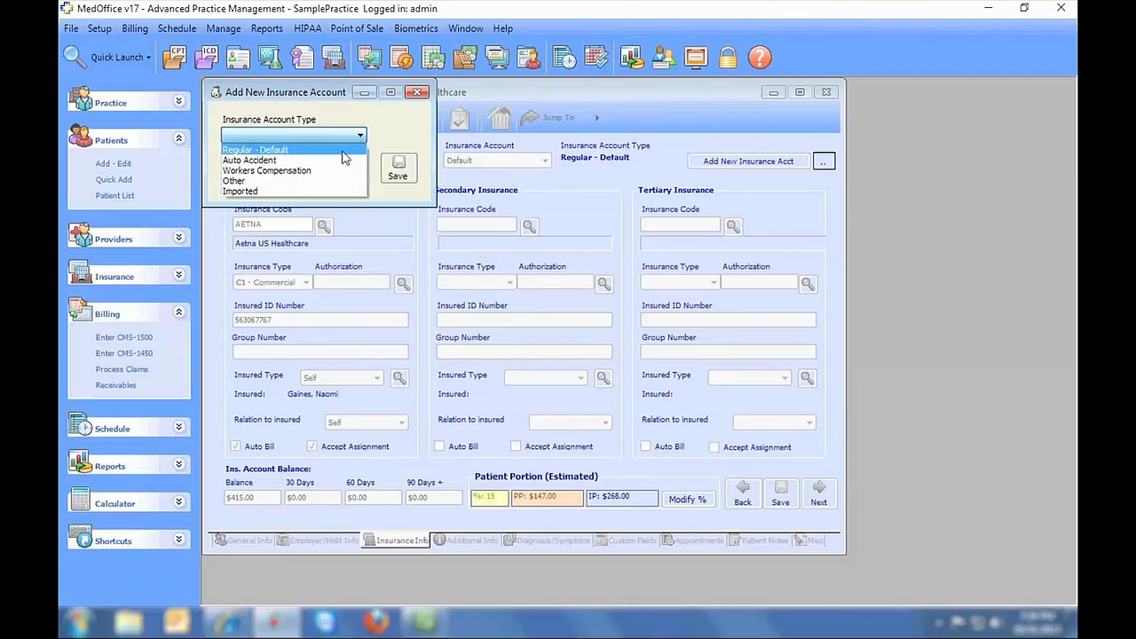
{"action": "left_click", "coordinate": [417, 92]}
{"action": "left_click", "coordinate": [417, 92]}
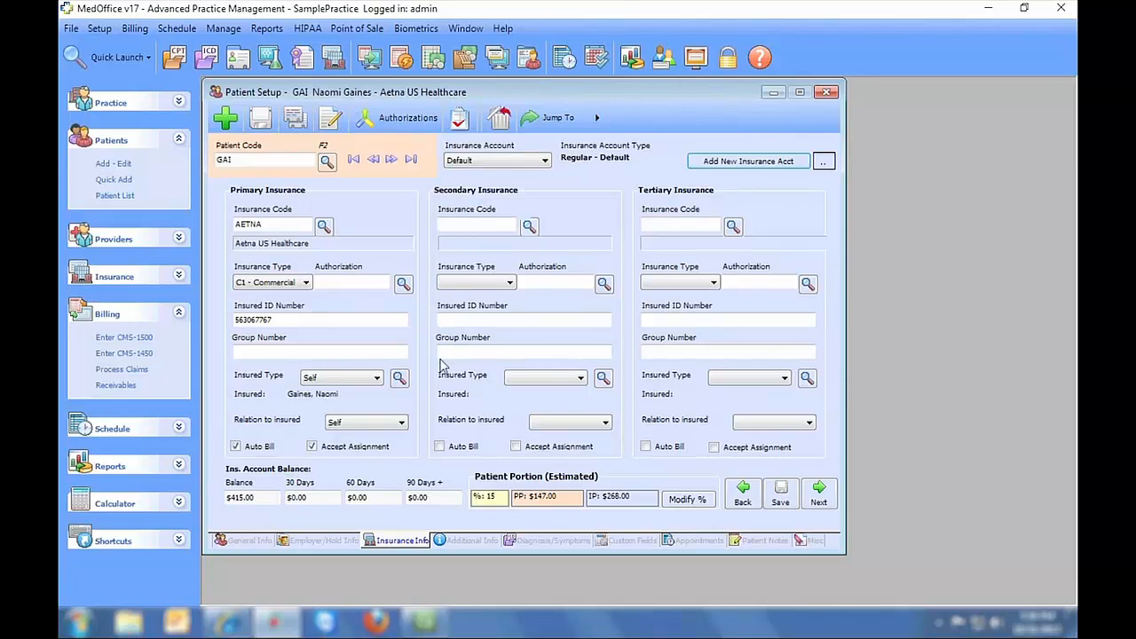
- Step through Additional Info fields from Provider to Fee Schedule, then show the 346.1 Common Migraine diagnosis page
{"action": "left_click", "coordinate": [462, 543]}
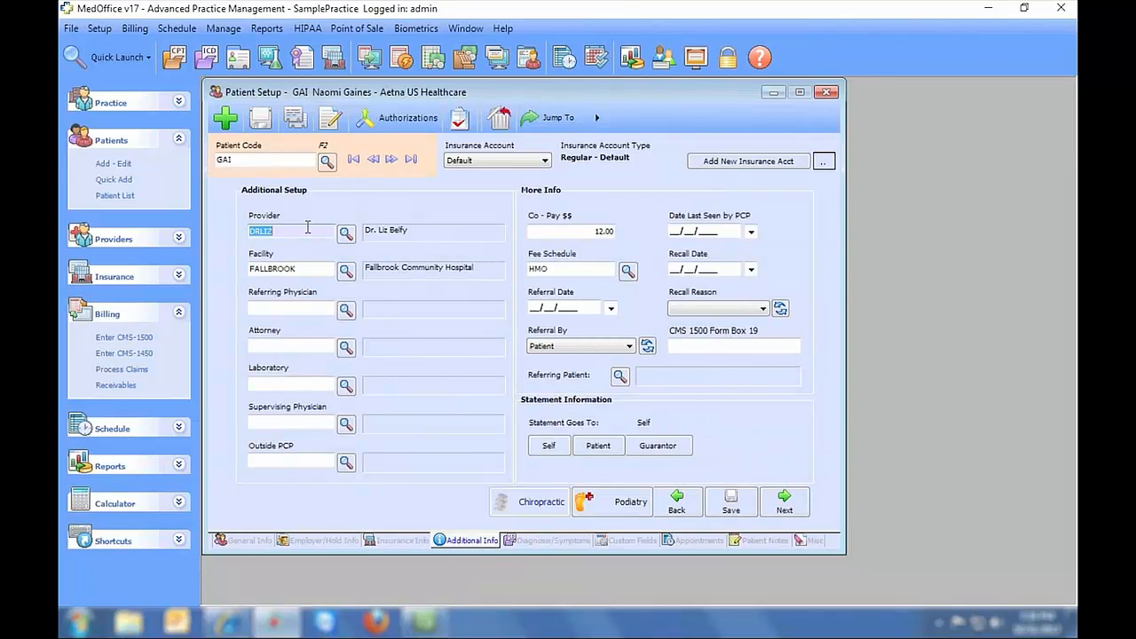
{"action": "key", "text": "Tab"}
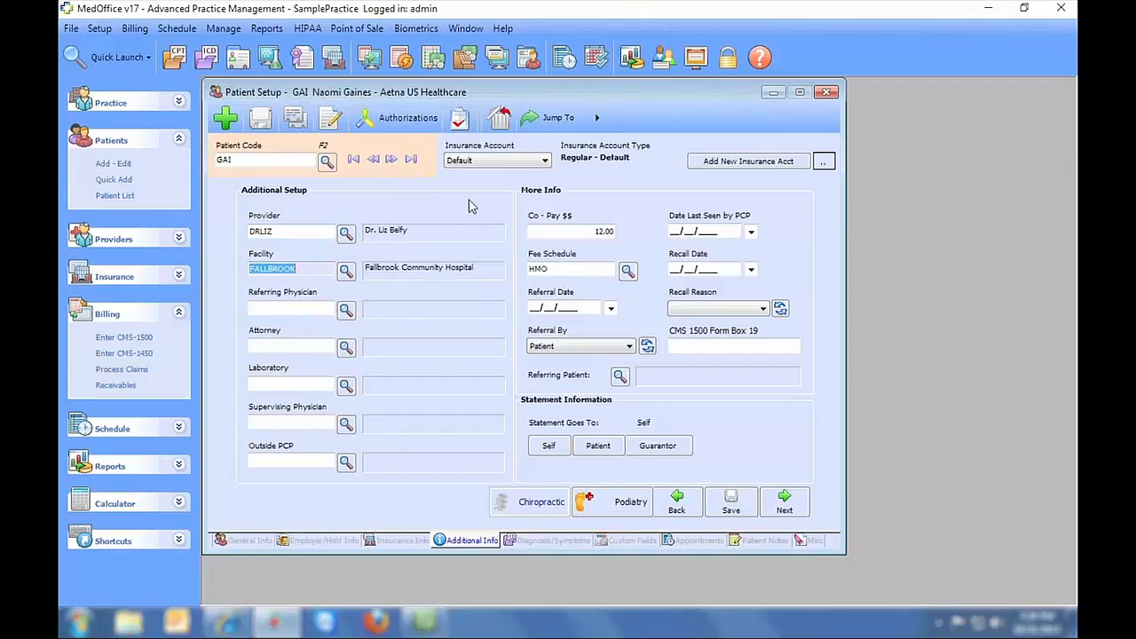
{"action": "key", "text": "Tab"}
{"action": "key", "text": "Tab"}
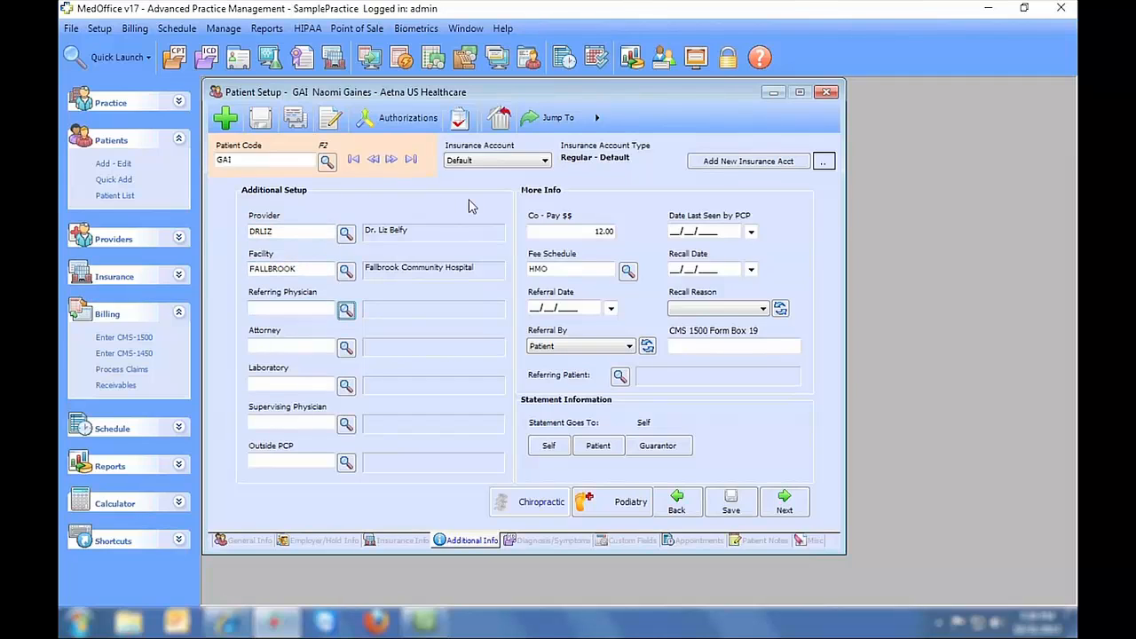
{"action": "key", "text": "Tab"}
{"action": "key", "text": "Tab"}
{"action": "key", "text": "Tab"}
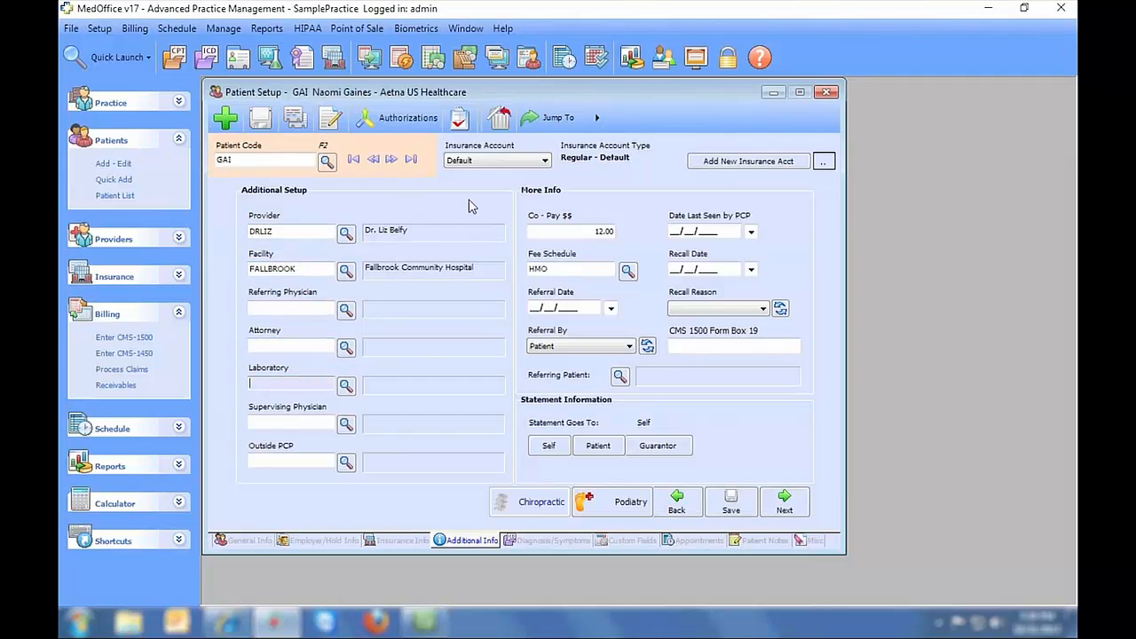
{"action": "key", "text": "Tab"}
{"action": "key", "text": "Tab"}
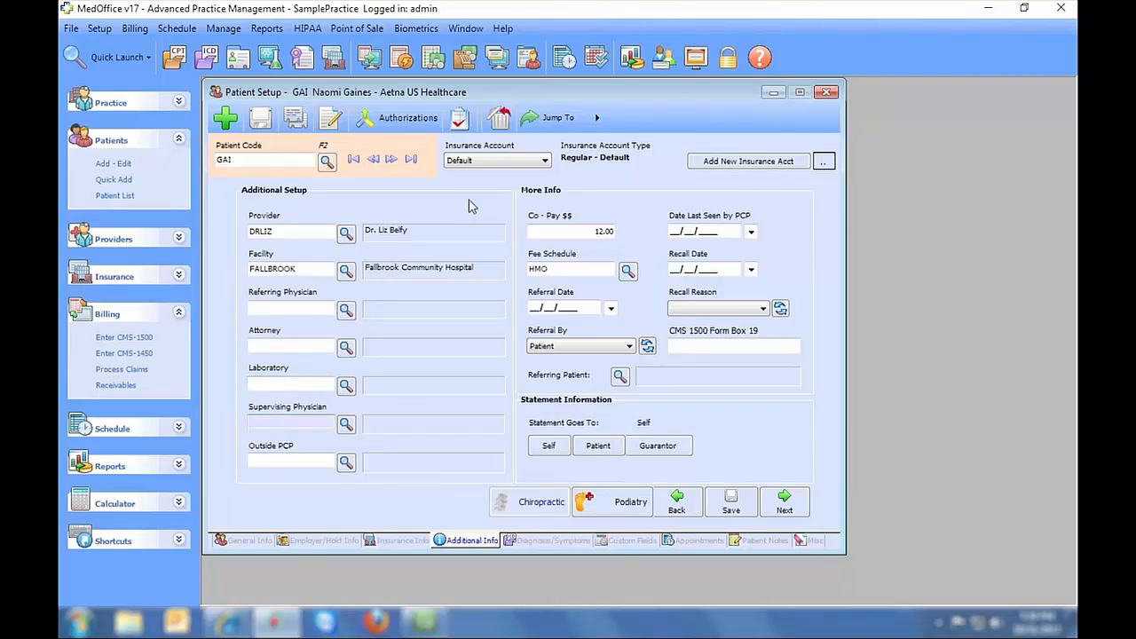
{"action": "key", "text": "Tab"}
{"action": "key", "text": "Tab"}
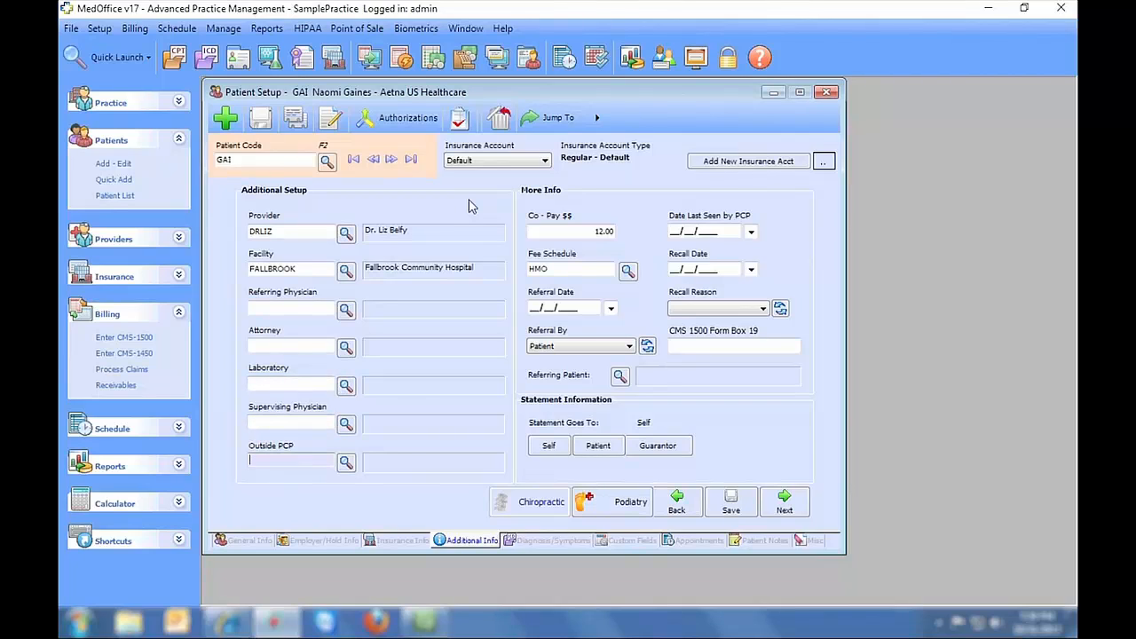
{"action": "key", "text": "Tab"}
{"action": "key", "text": "Tab"}
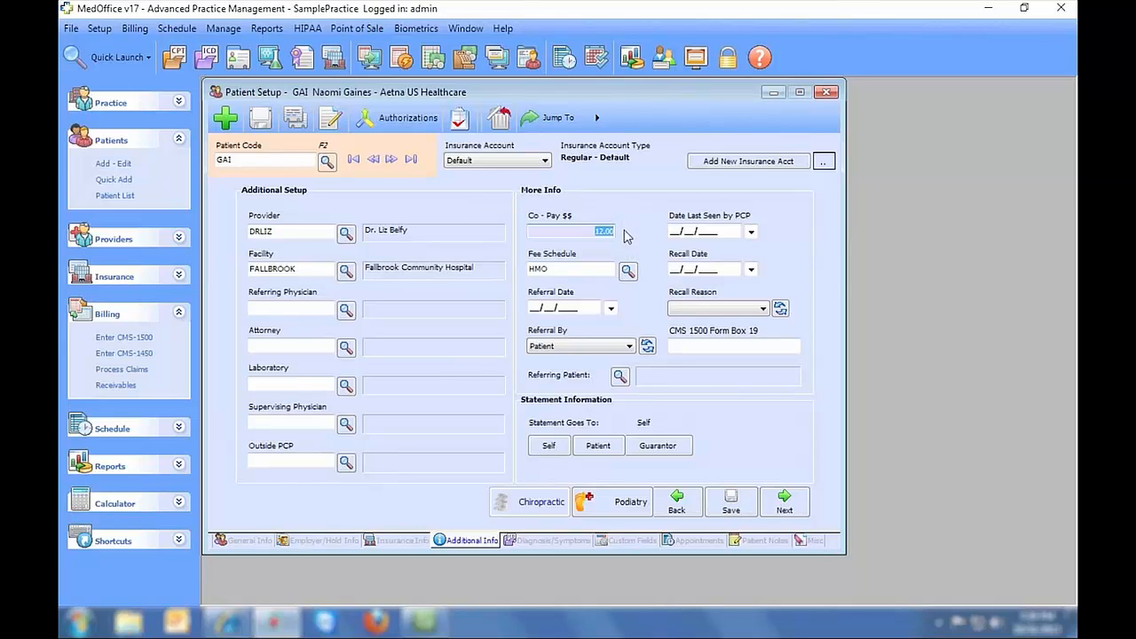
{"action": "key", "text": "Tab"}
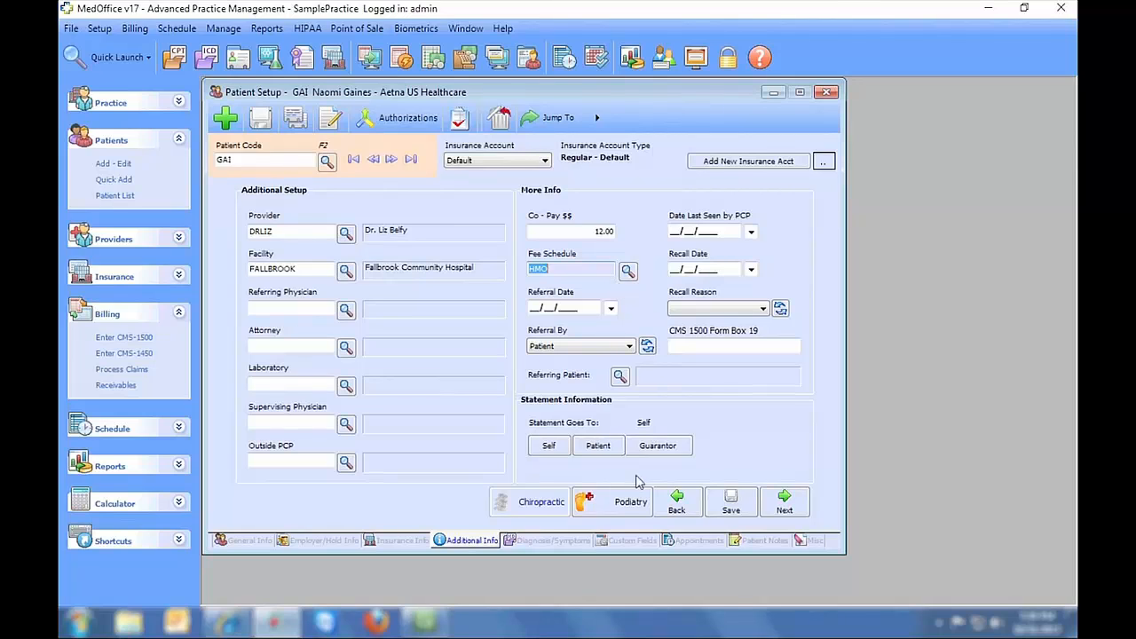
{"action": "left_click", "coordinate": [552, 541]}
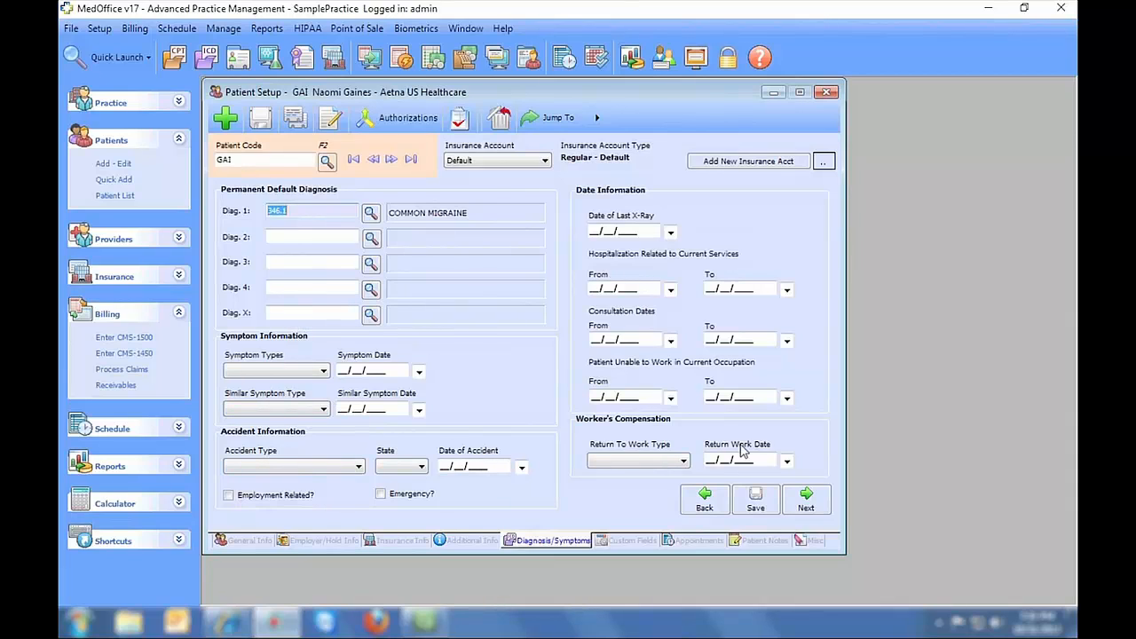
- Show Custom Fields and select the Favorite Lolly Pop Flavor and Favorite Balloon Color values
{"action": "left_click", "coordinate": [625, 543]}
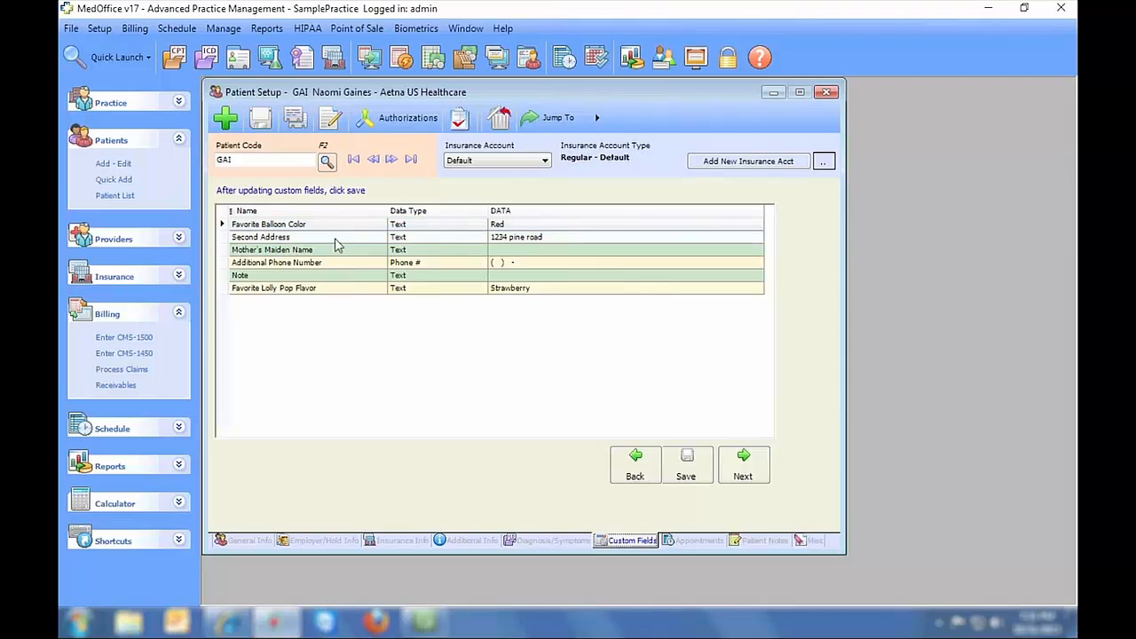
{"action": "left_click", "coordinate": [559, 289]}
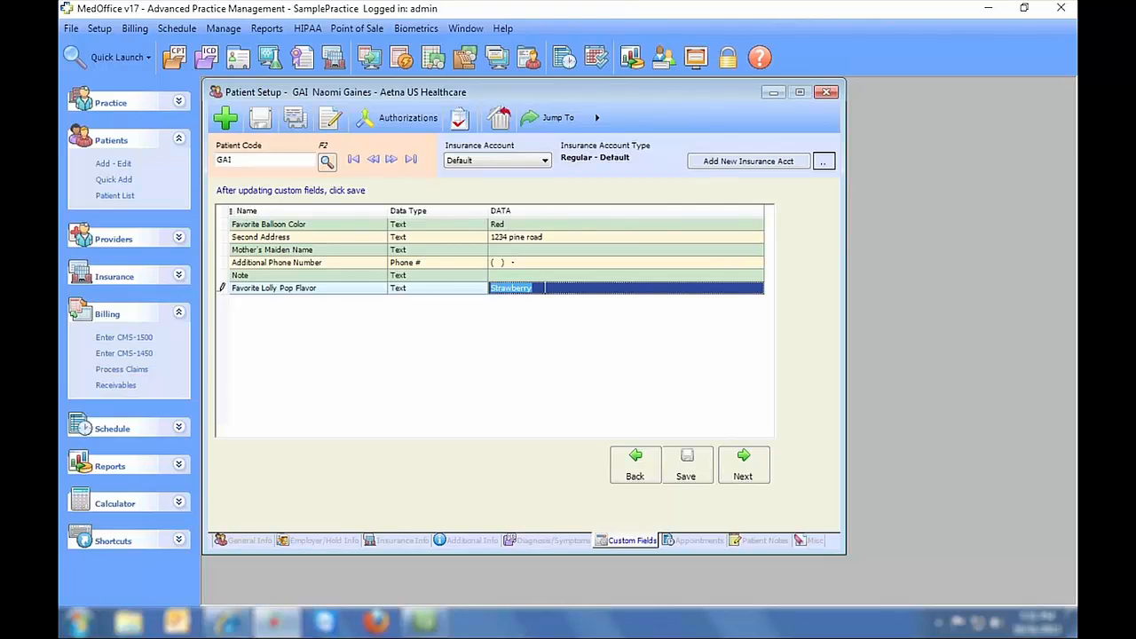
{"action": "left_click", "coordinate": [555, 226]}
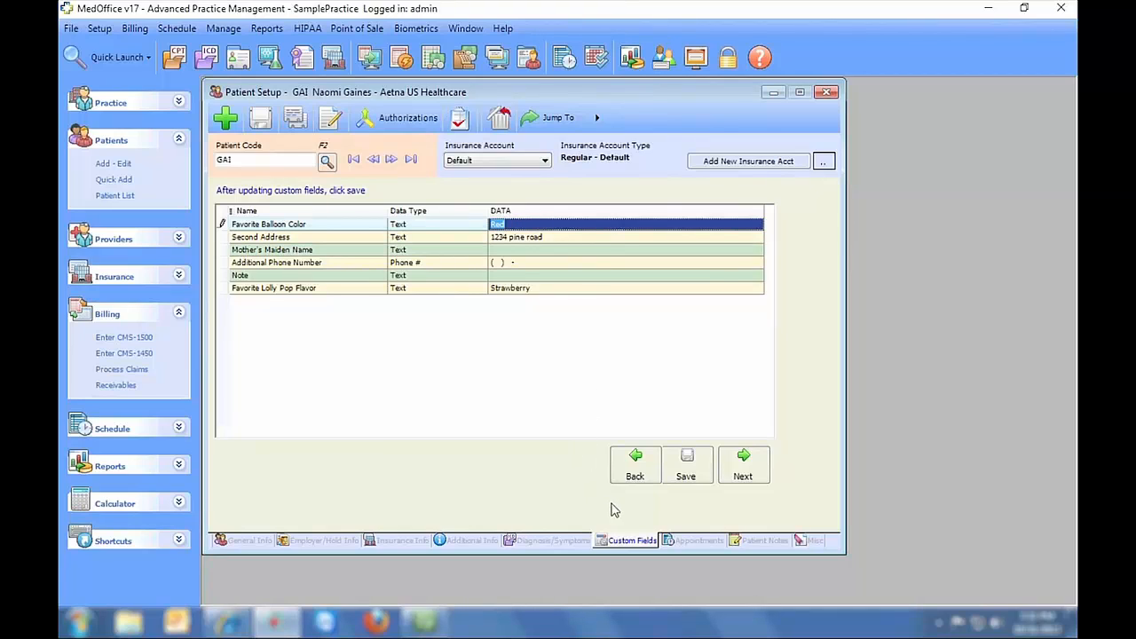
- View appointments and notes, move to another patient's Oct 31 2013 note, and try dictating a note
{"action": "left_click", "coordinate": [687, 543]}
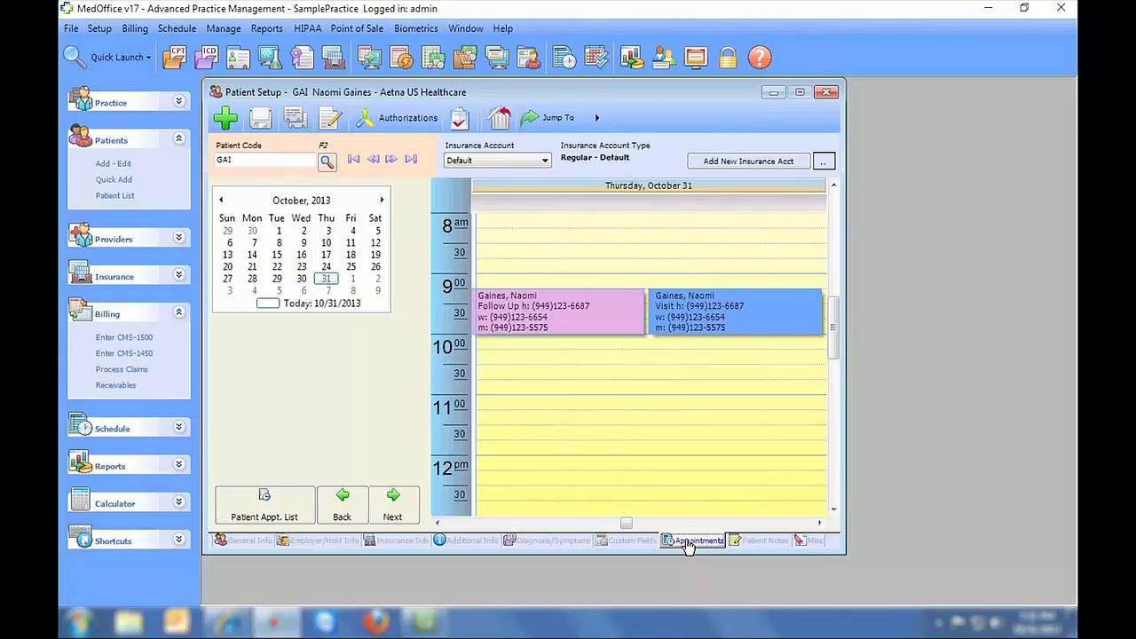
{"action": "left_click", "coordinate": [752, 541]}
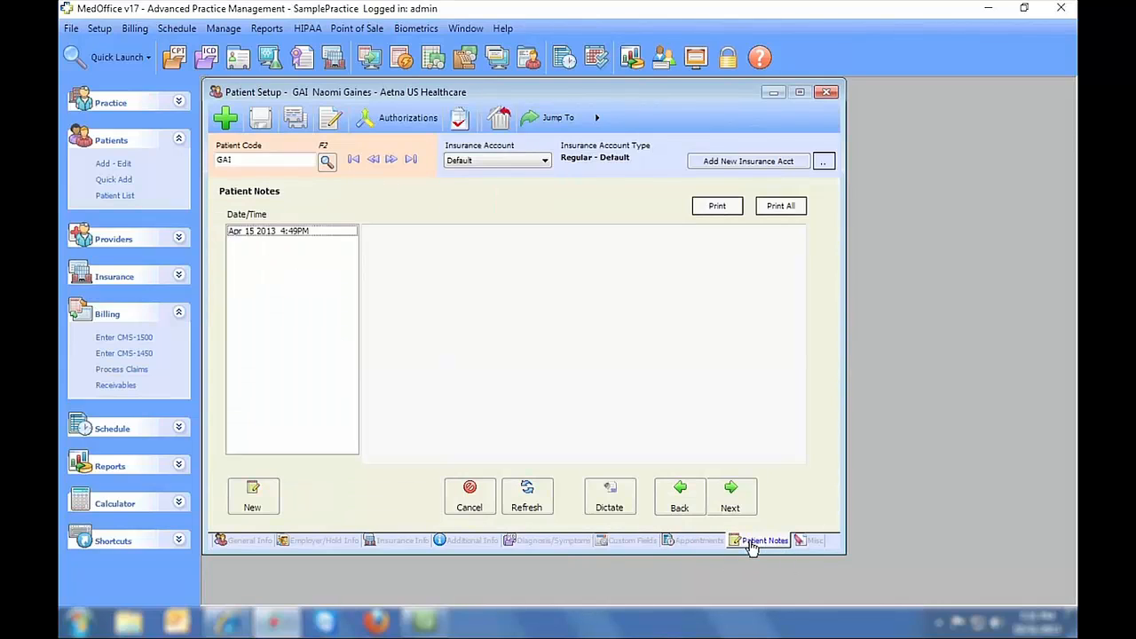
{"action": "left_click", "coordinate": [353, 159]}
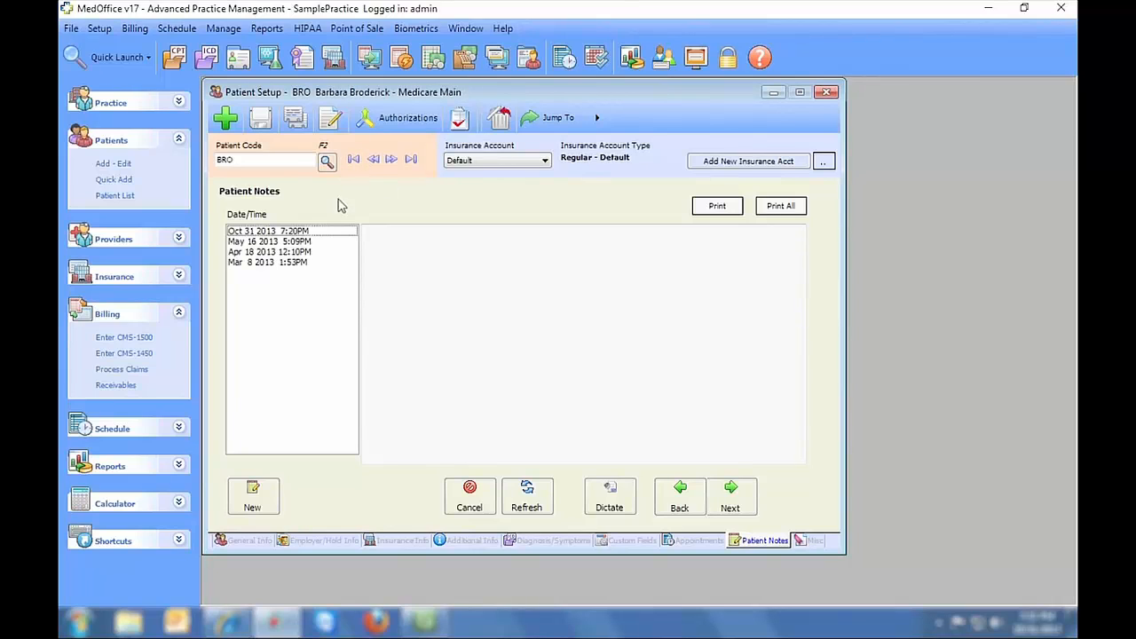
{"action": "left_click", "coordinate": [295, 233]}
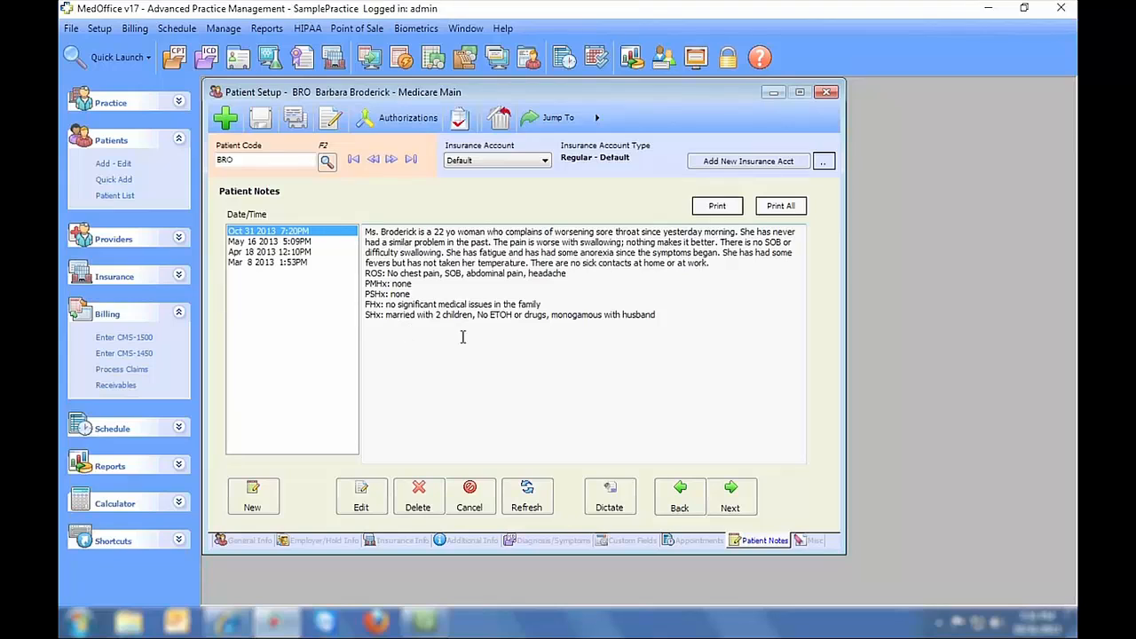
{"action": "left_click", "coordinate": [621, 495]}
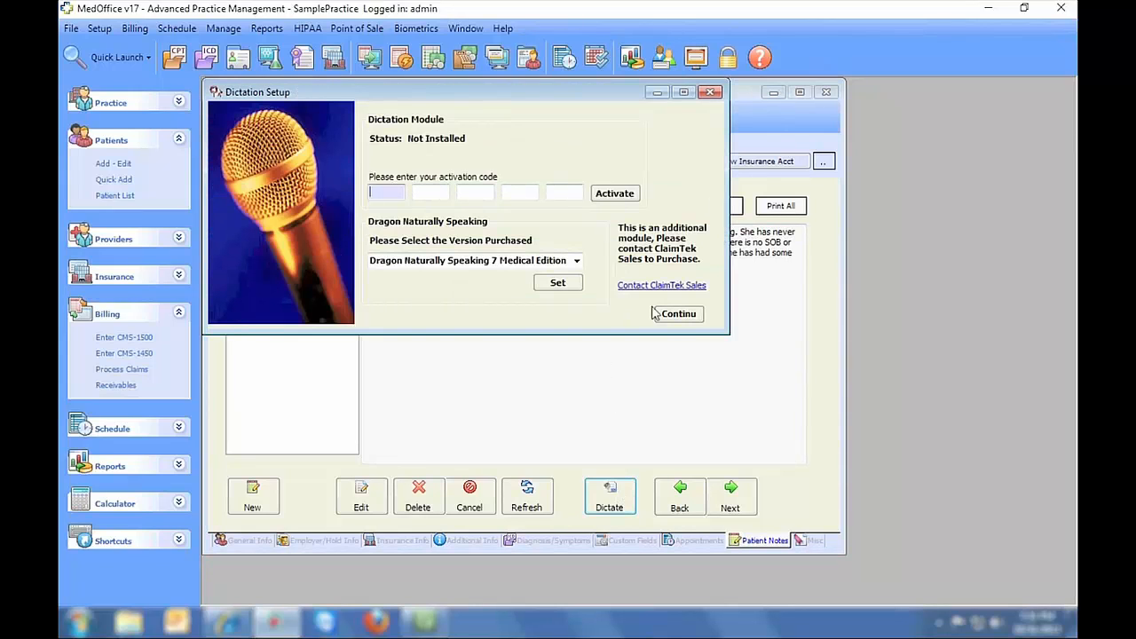
- Close Dictation Setup, then preview and close the 10/31/2013 Patient Notes report
{"action": "left_click", "coordinate": [710, 92]}
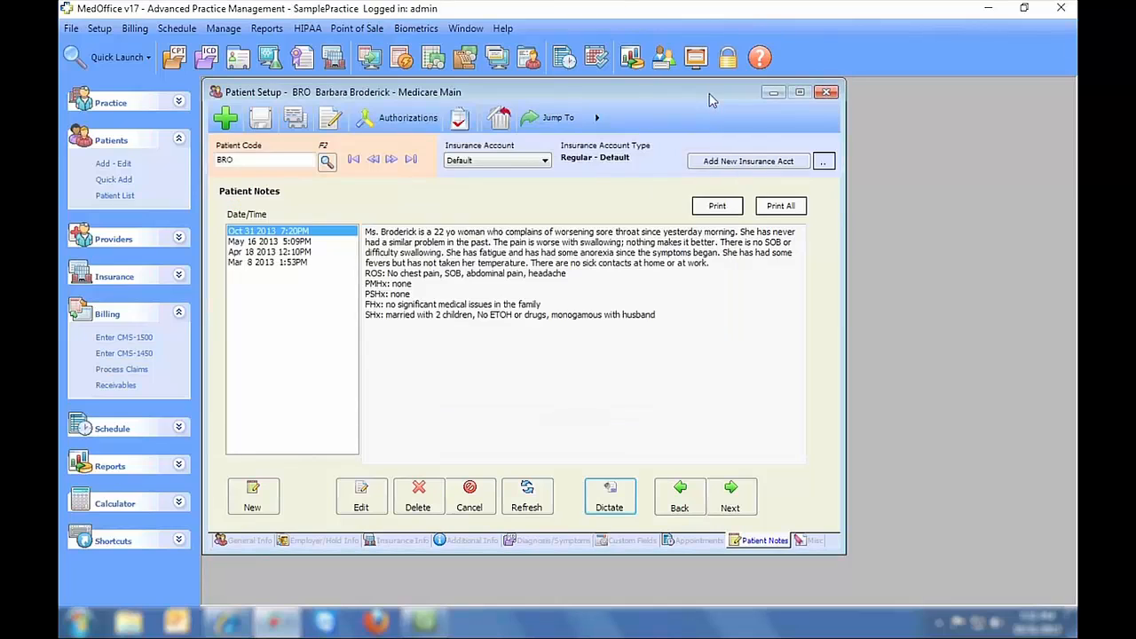
{"action": "left_click", "coordinate": [720, 206]}
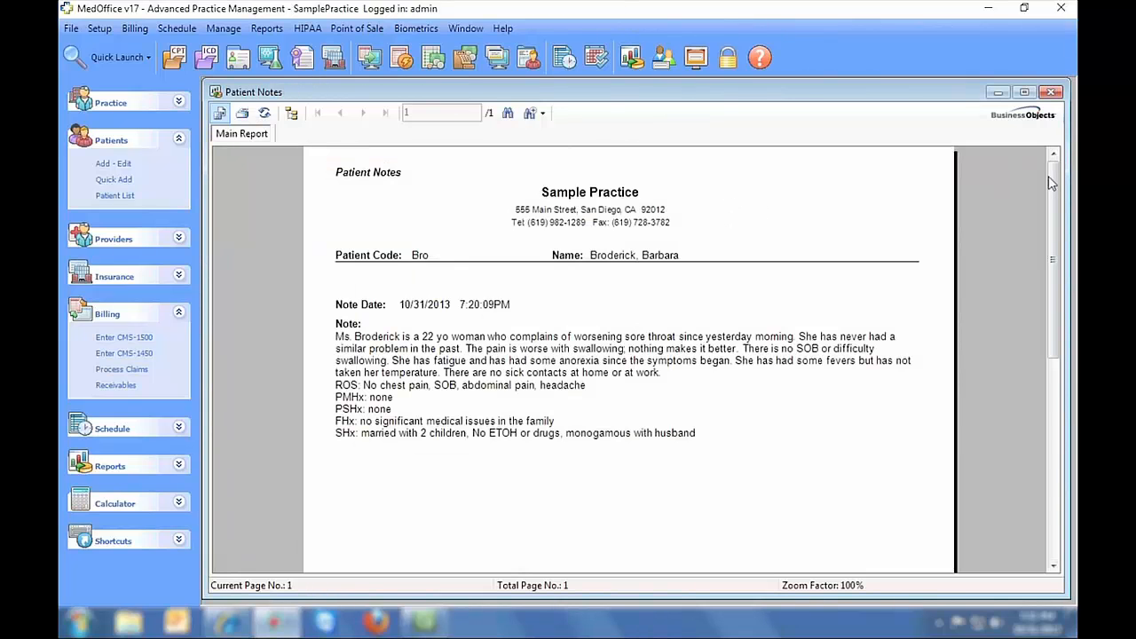
{"action": "mouse_move", "coordinate": [1052, 182]}
{"action": "left_mouse_down"}
{"action": "mouse_move", "coordinate": [1055, 414]}
{"action": "mouse_move", "coordinate": [1053, 181]}
{"action": "left_mouse_up"}
{"action": "left_click", "coordinate": [1050, 93]}
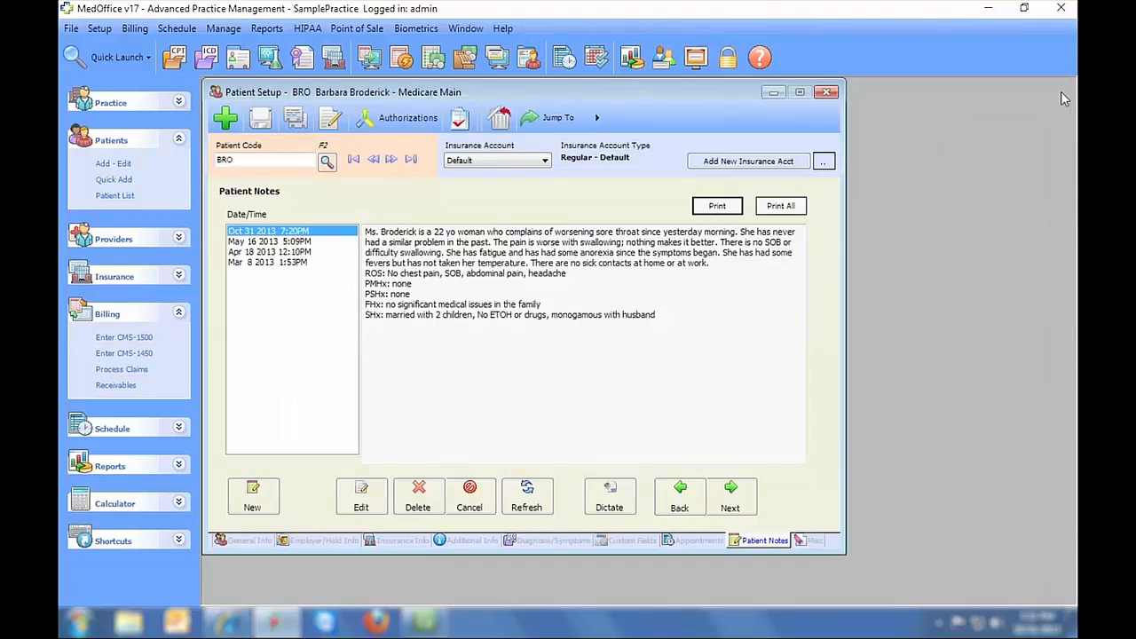
- On the Misc forms page, start a new General CMN form and cancel it
{"action": "left_click", "coordinate": [807, 540]}
{"action": "left_click", "coordinate": [522, 205]}
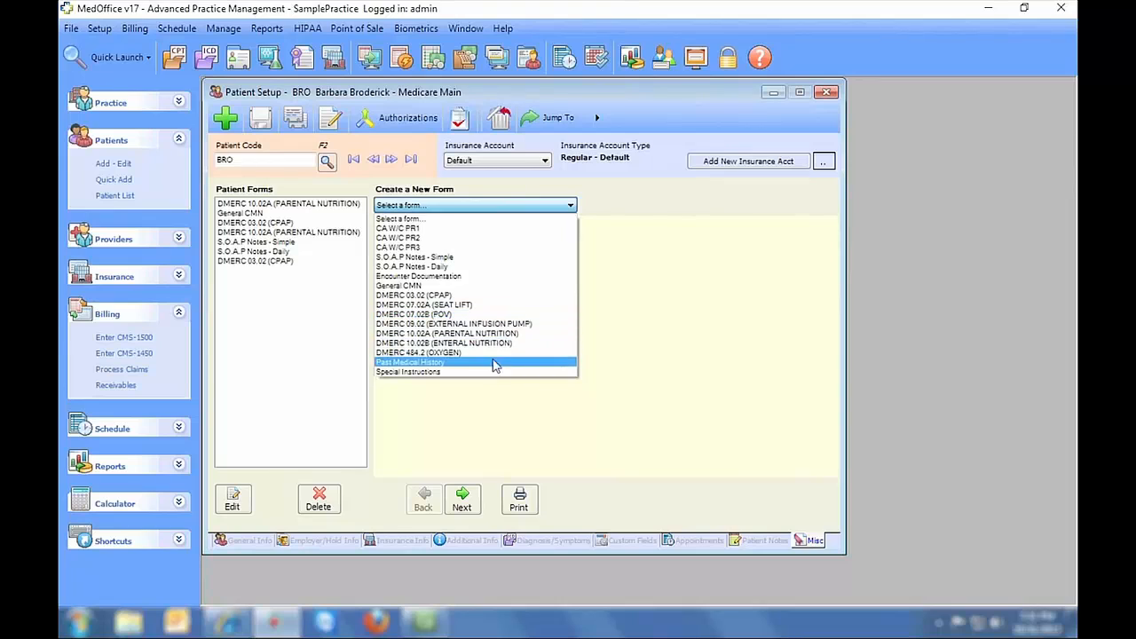
{"action": "left_click", "coordinate": [482, 285]}
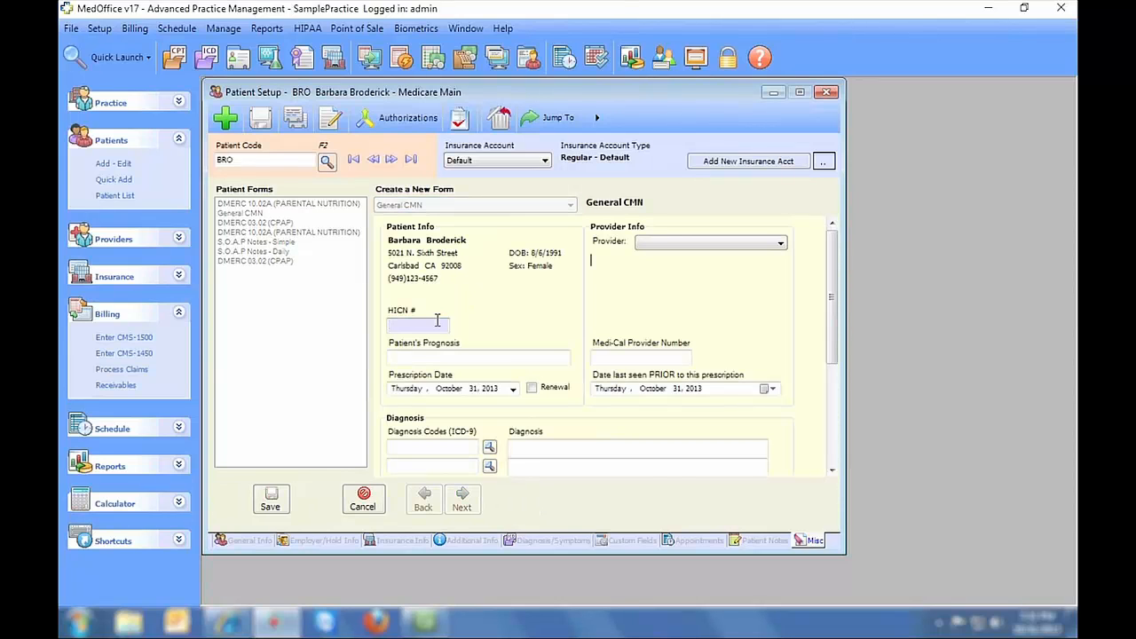
{"action": "left_click", "coordinate": [363, 499]}
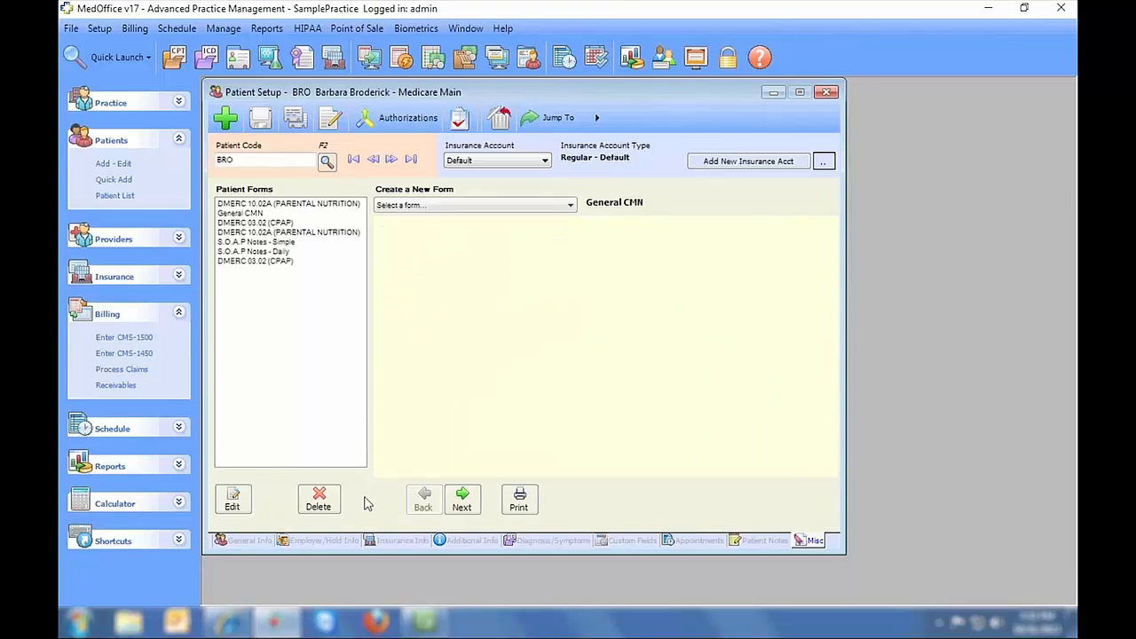
- Preview the DMERC 03.02 (CPAP) form full-screen, then close the viewer and Patient Setup
{"action": "left_click", "coordinate": [272, 224]}
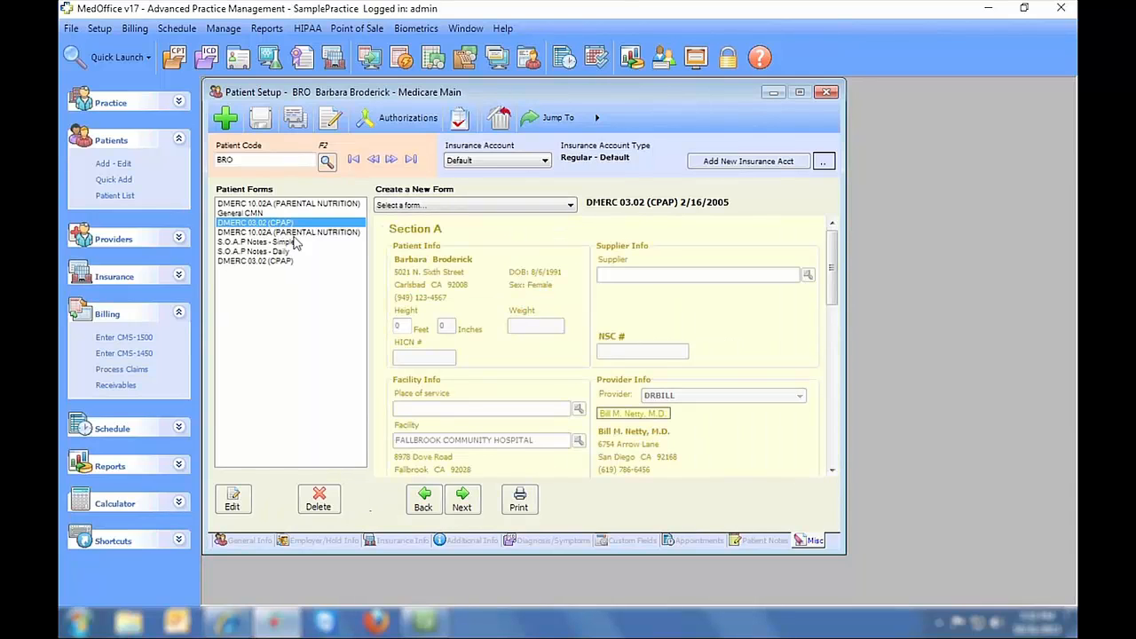
{"action": "left_click", "coordinate": [521, 500]}
{"action": "double_click", "coordinate": [589, 145]}
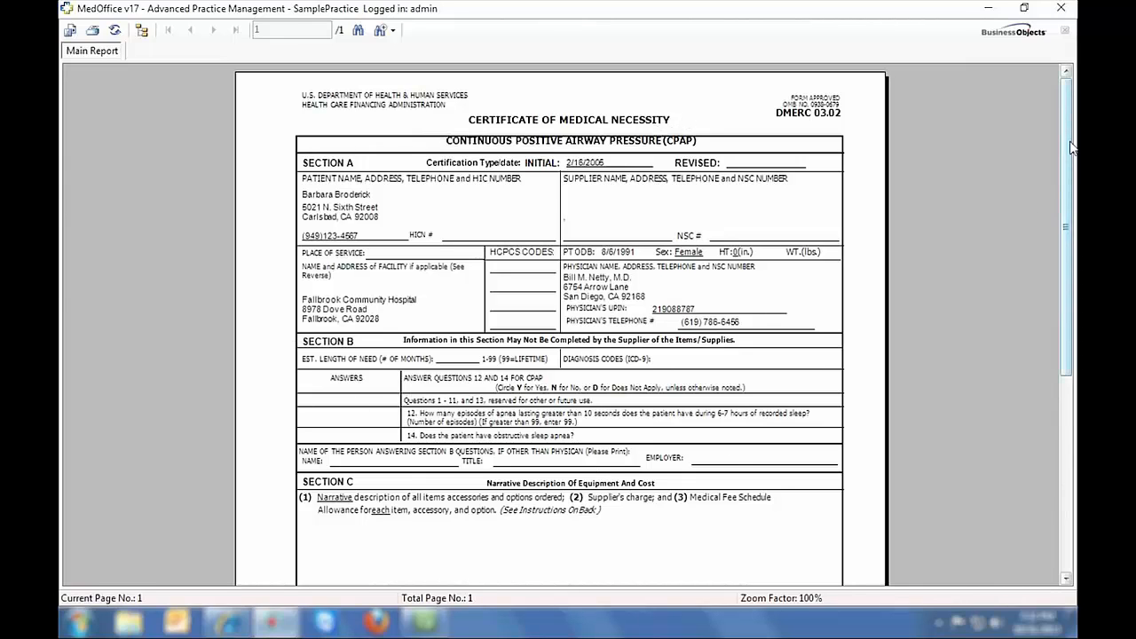
{"action": "left_click_drag", "start_coordinate": [1070, 144], "coordinate": [1065, 118]}
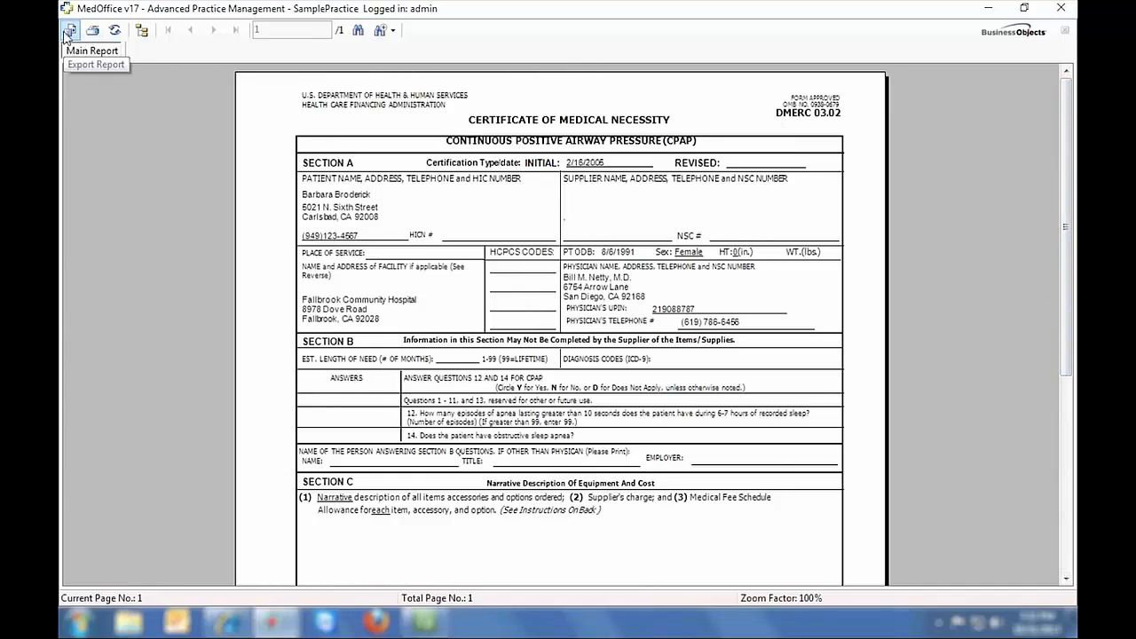
{"action": "left_click", "coordinate": [1059, 17]}
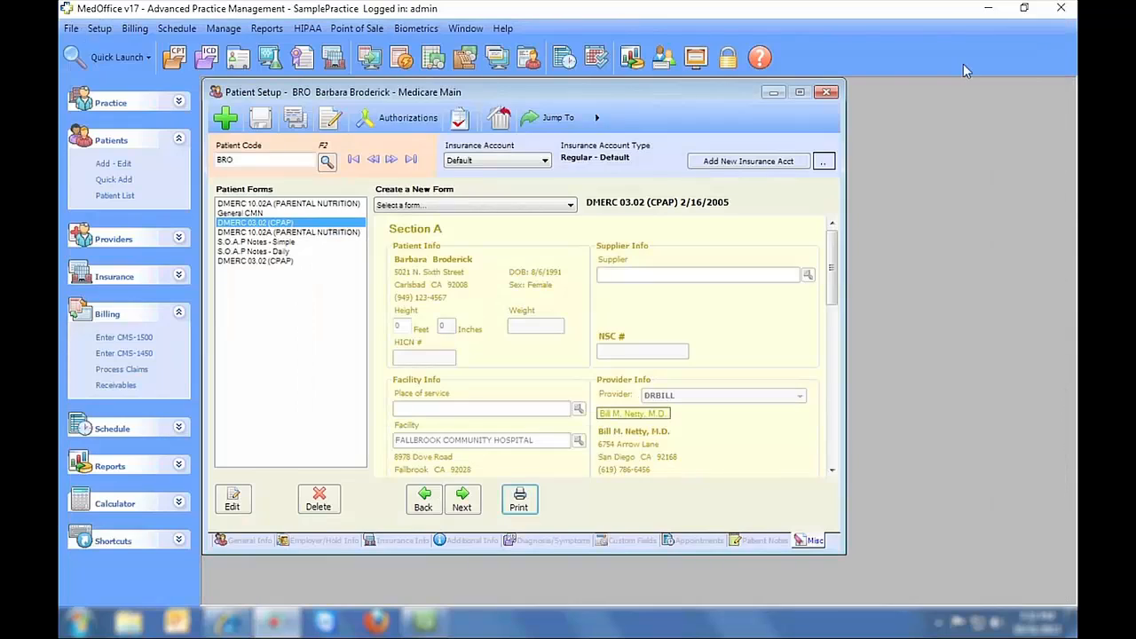
{"action": "left_click", "coordinate": [824, 89]}
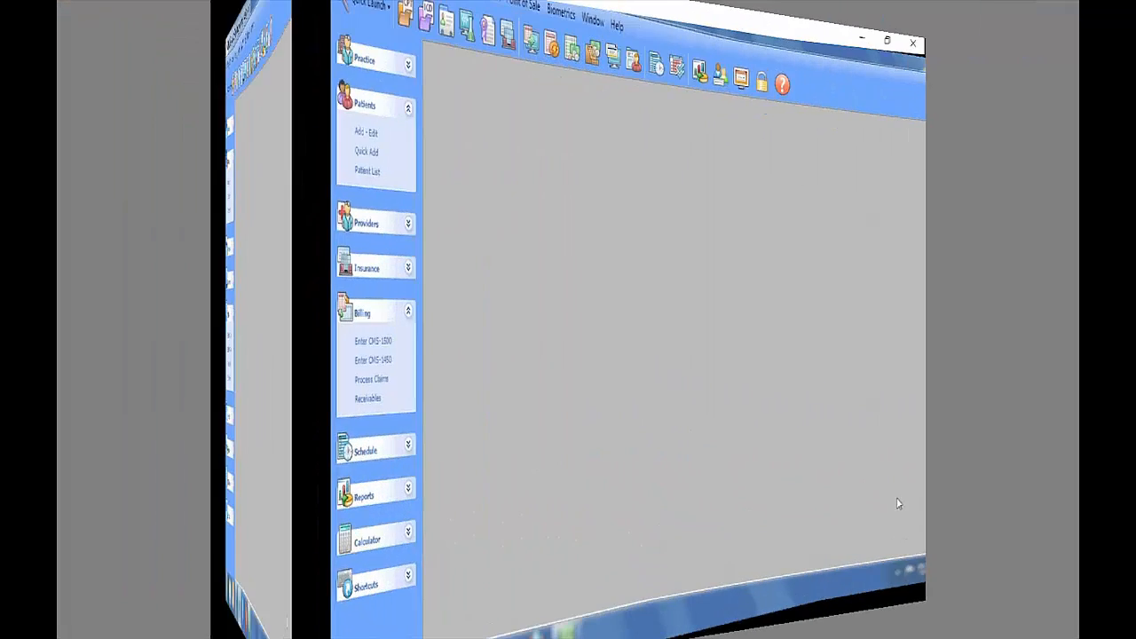
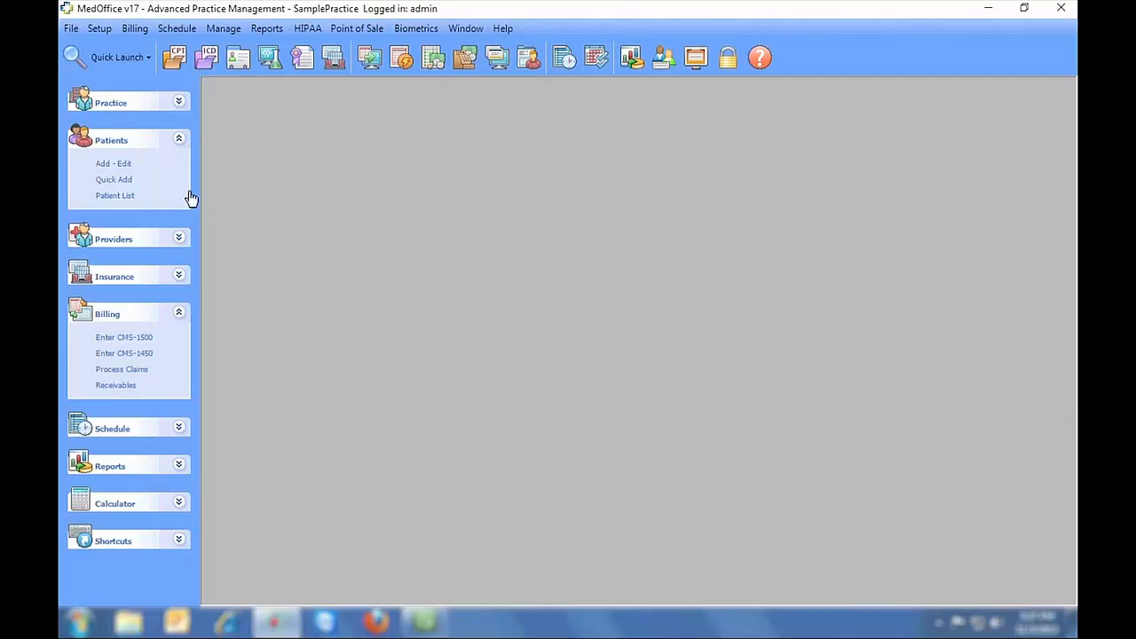
- Load an existing patient record and review its insurance info and authorizations list
{"action": "left_click", "coordinate": [118, 166]}
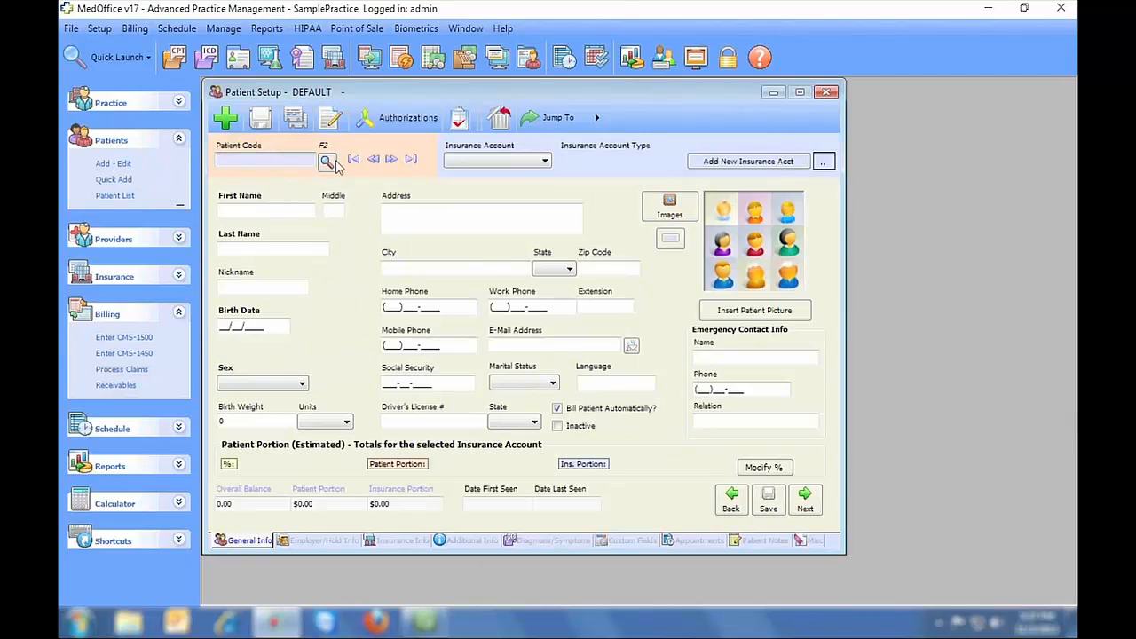
{"action": "left_click", "coordinate": [391, 159]}
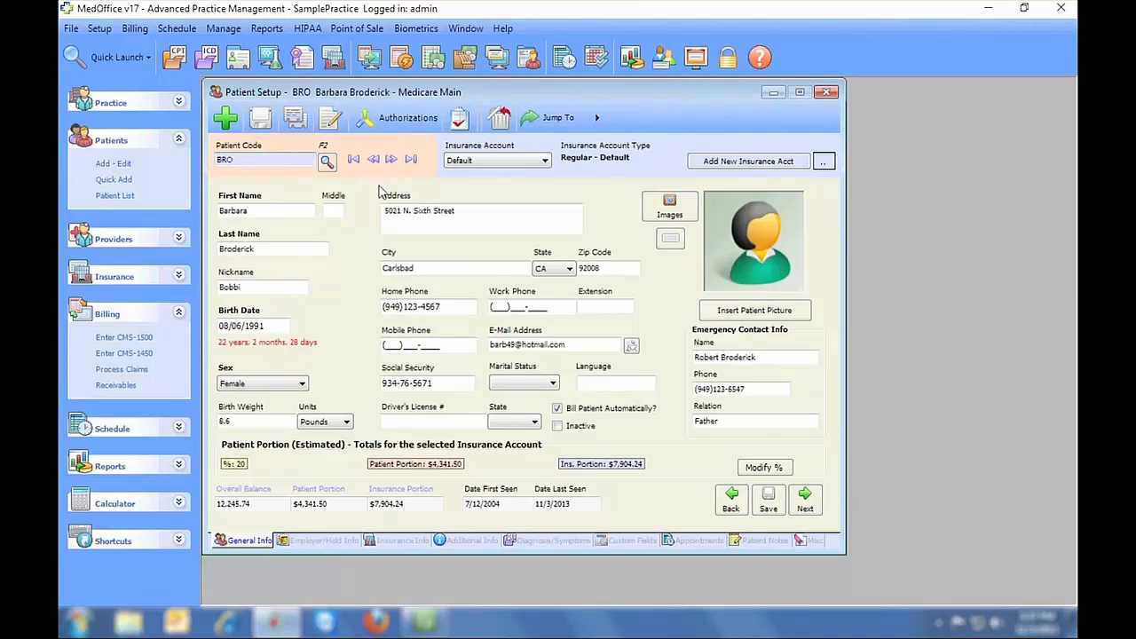
{"action": "left_click", "coordinate": [382, 541]}
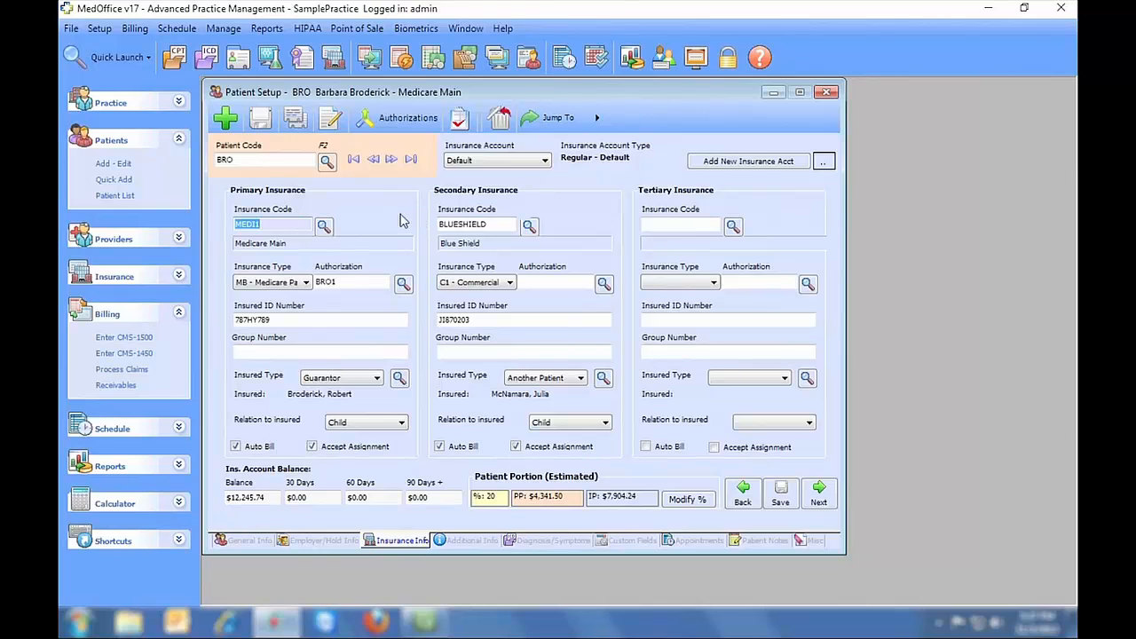
{"action": "left_click", "coordinate": [398, 118]}
{"action": "left_click_drag", "start_coordinate": [409, 99], "coordinate": [820, 110]}
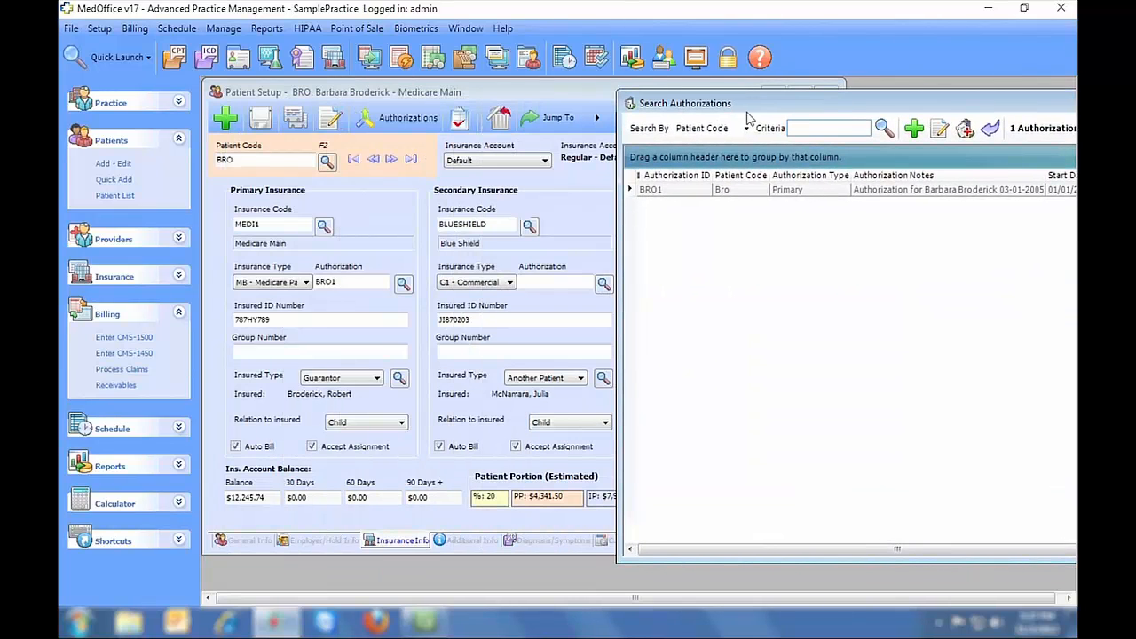
- Jump from the patient record to claim entry for that patient
{"action": "left_click", "coordinate": [573, 128]}
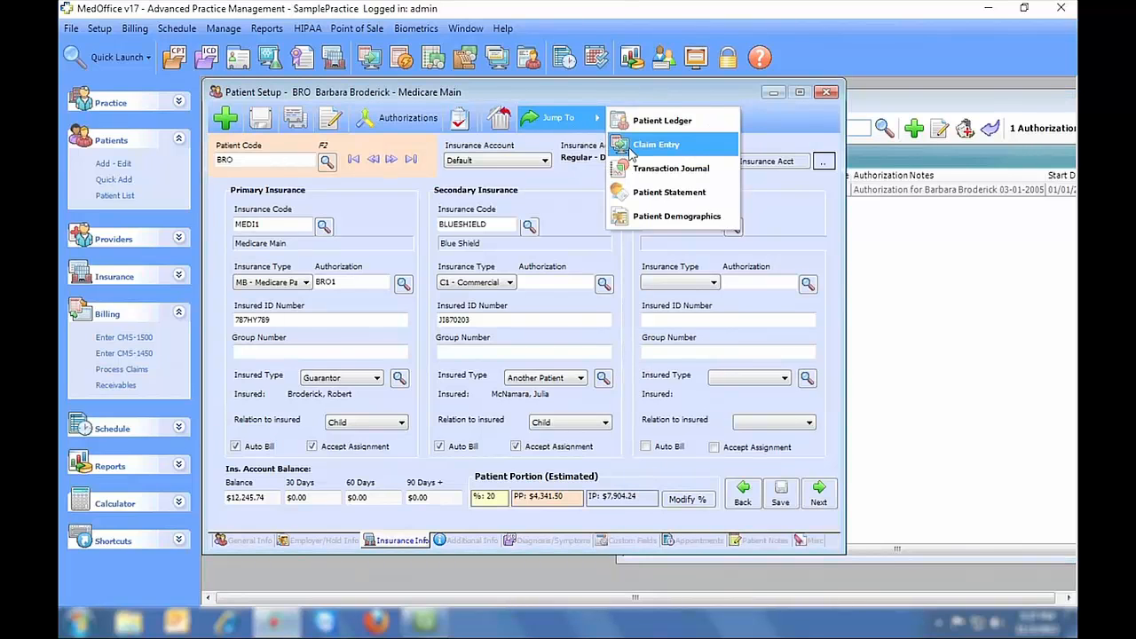
{"action": "left_click", "coordinate": [621, 145]}
{"action": "left_click_drag", "start_coordinate": [574, 106], "coordinate": [738, 133]}
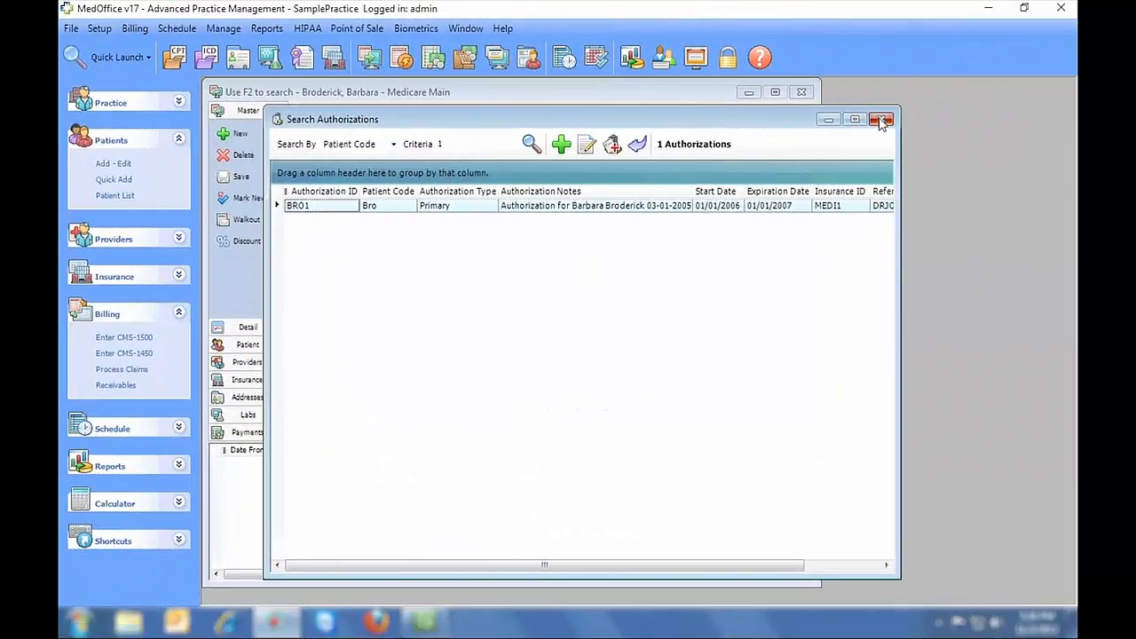
- Close Search Authorizations and set a blank CMS-1500 claim beside the patient's claim
{"action": "left_click", "coordinate": [878, 118]}
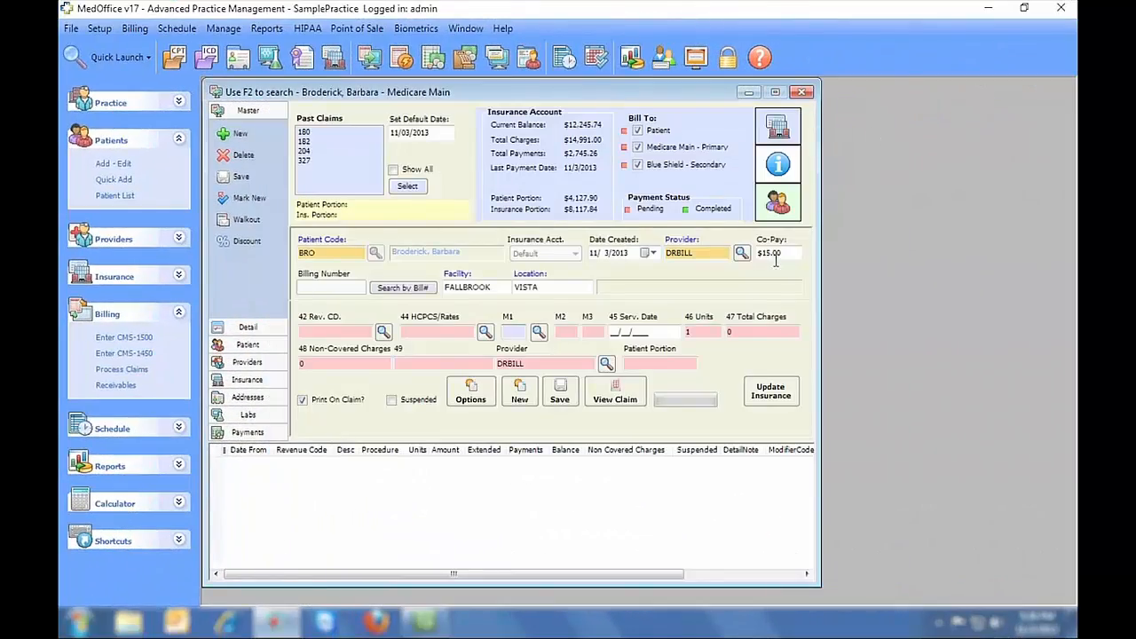
{"action": "left_click", "coordinate": [149, 337]}
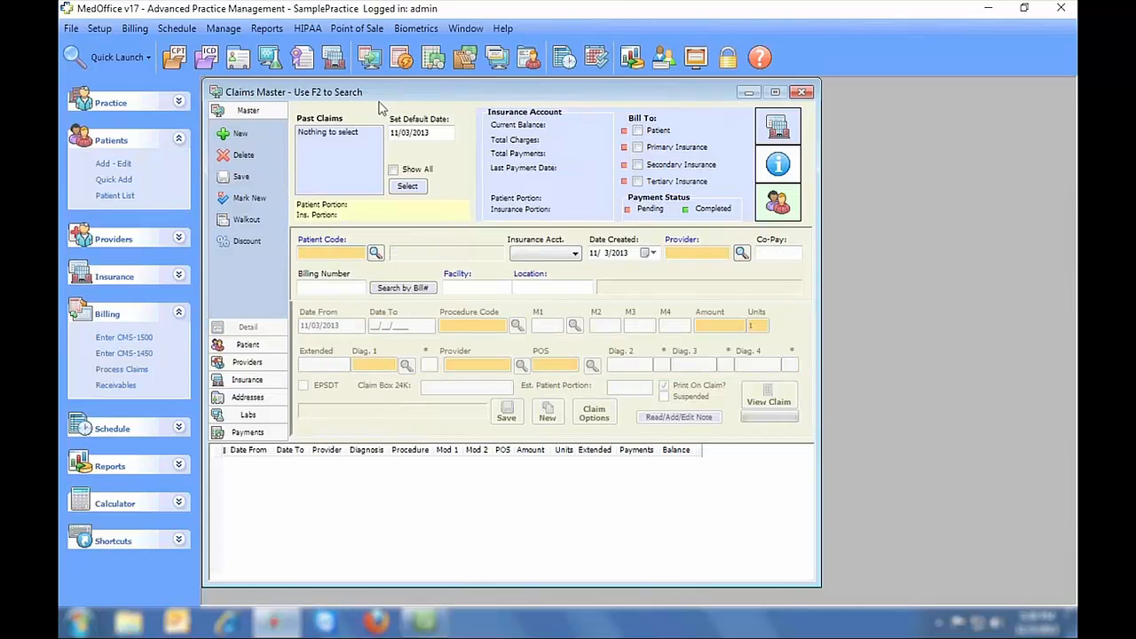
{"action": "left_click_drag", "start_coordinate": [382, 91], "coordinate": [646, 110]}
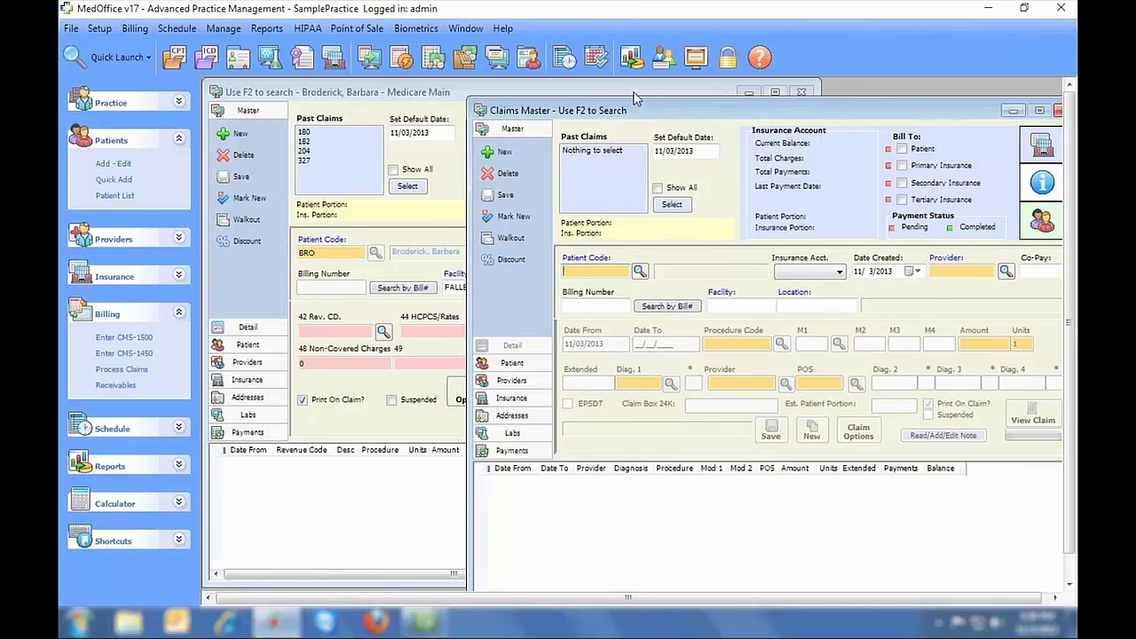
- Close both the blank claim form and the patient's Claims Master window
{"action": "left_click", "coordinate": [635, 98]}
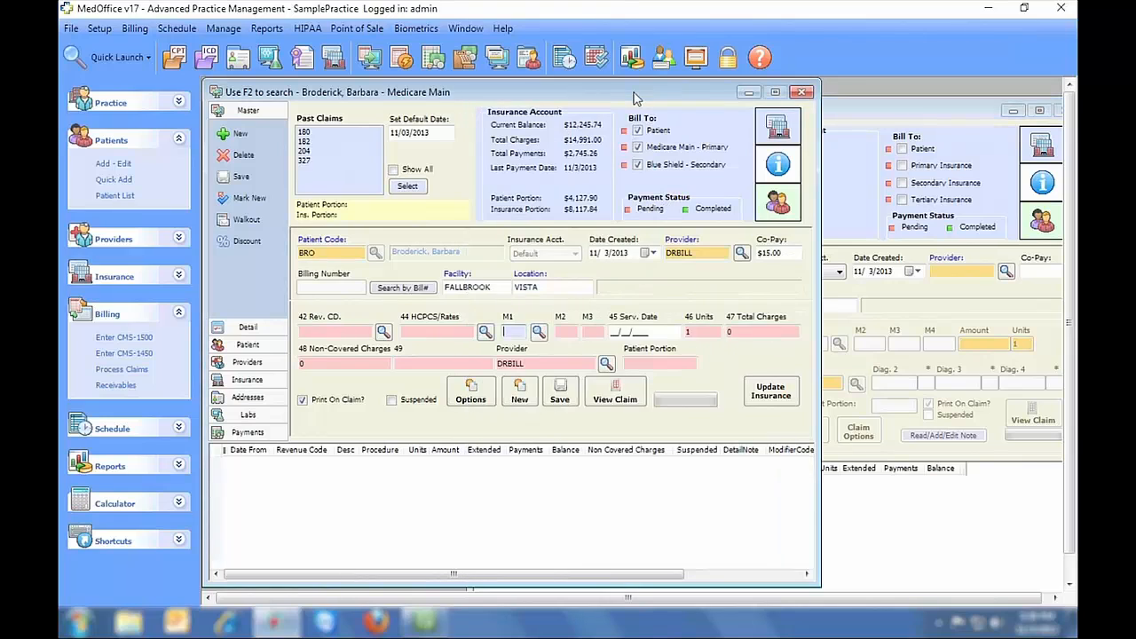
{"action": "left_click", "coordinate": [859, 114]}
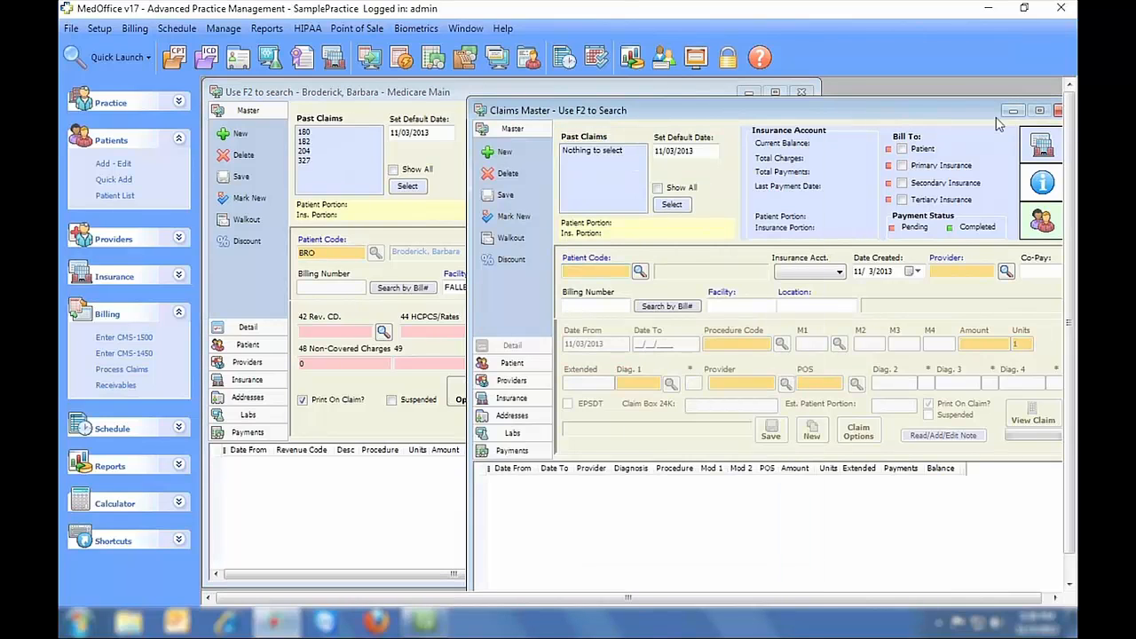
{"action": "left_click", "coordinate": [1058, 111]}
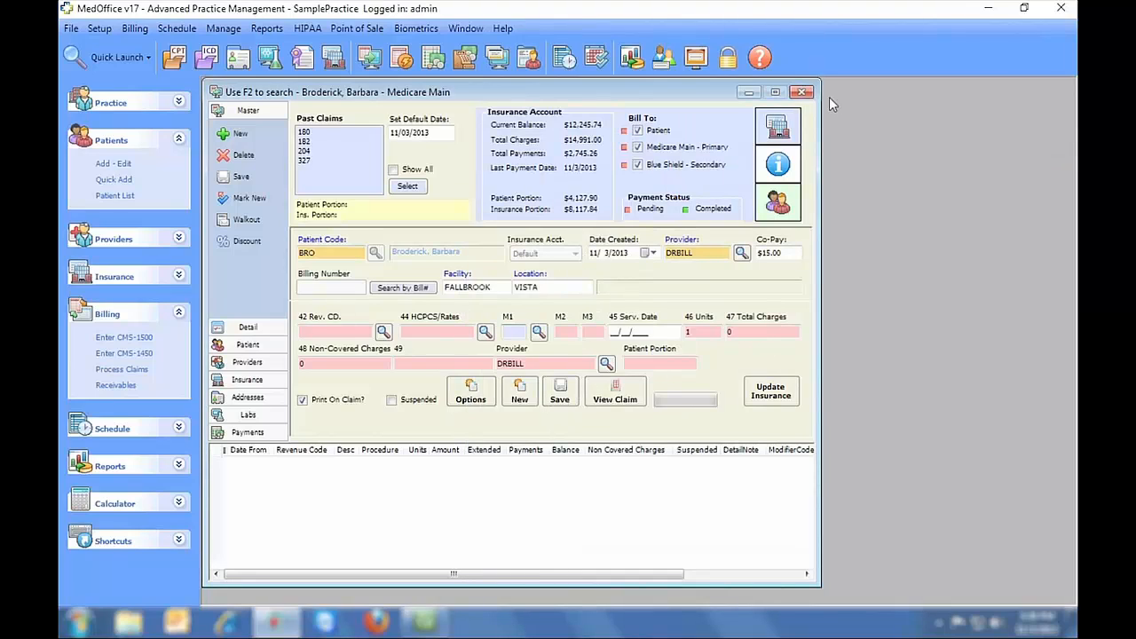
{"action": "left_click", "coordinate": [803, 92]}
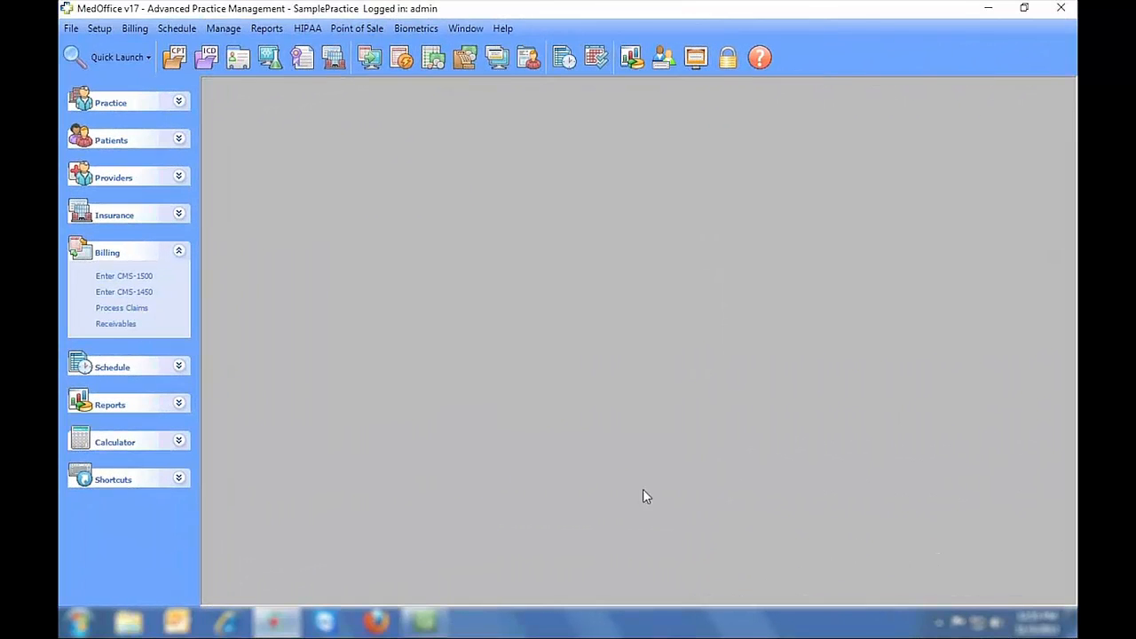
- Start a new claim for the patient and save a 97110 service line at $55.00
{"action": "left_click", "coordinate": [369, 58]}
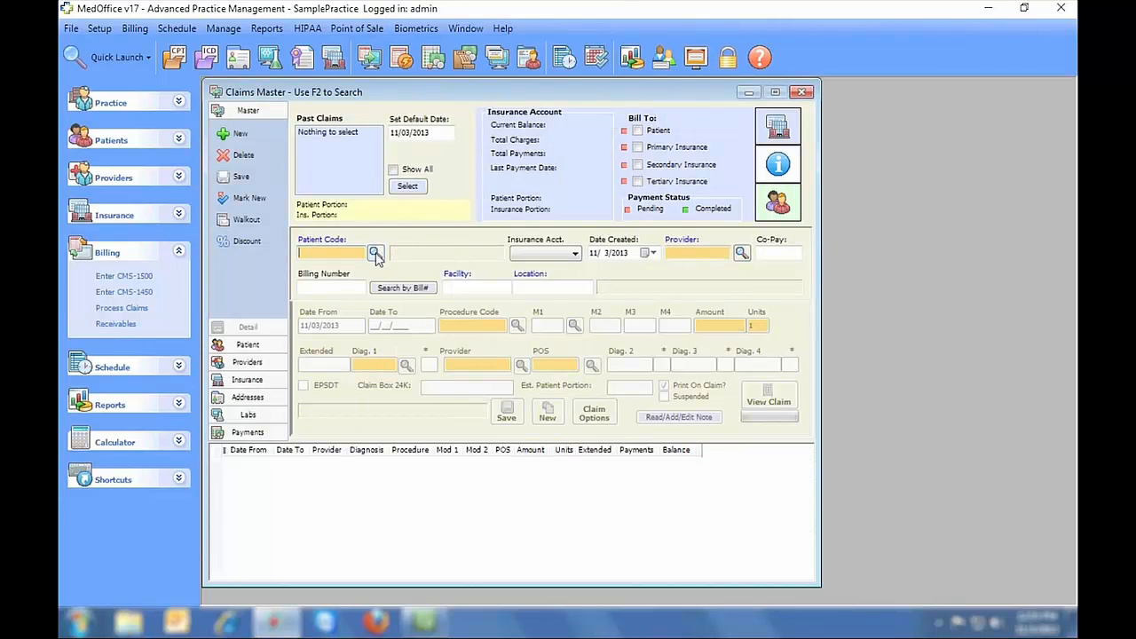
{"action": "left_click", "coordinate": [375, 254]}
{"action": "double_click", "coordinate": [328, 208]}
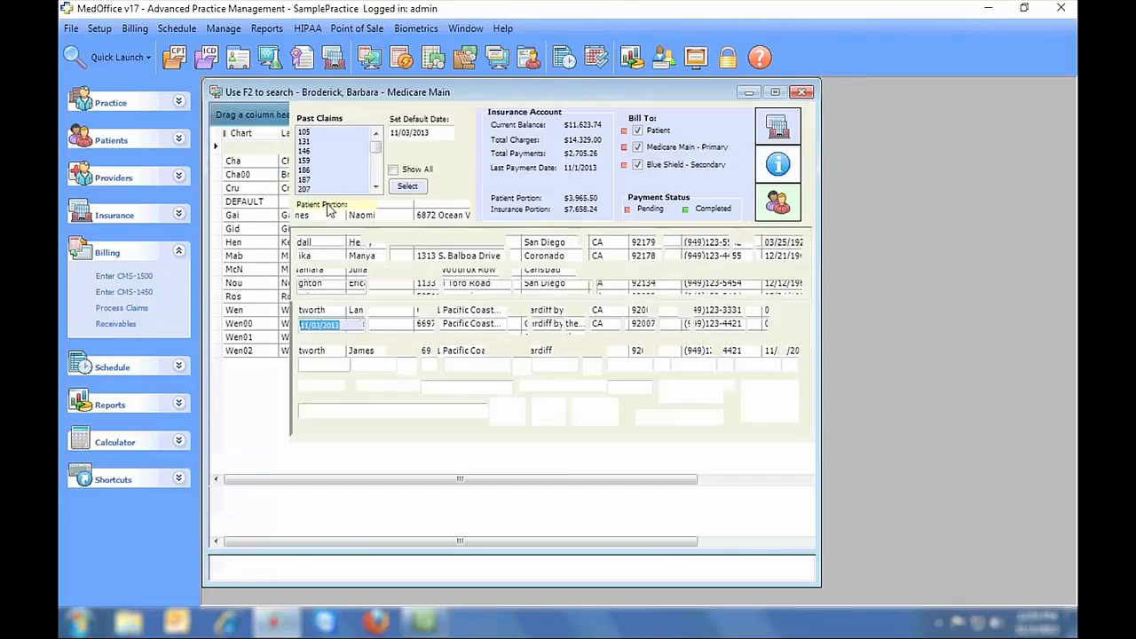
{"action": "left_click", "coordinate": [462, 326]}
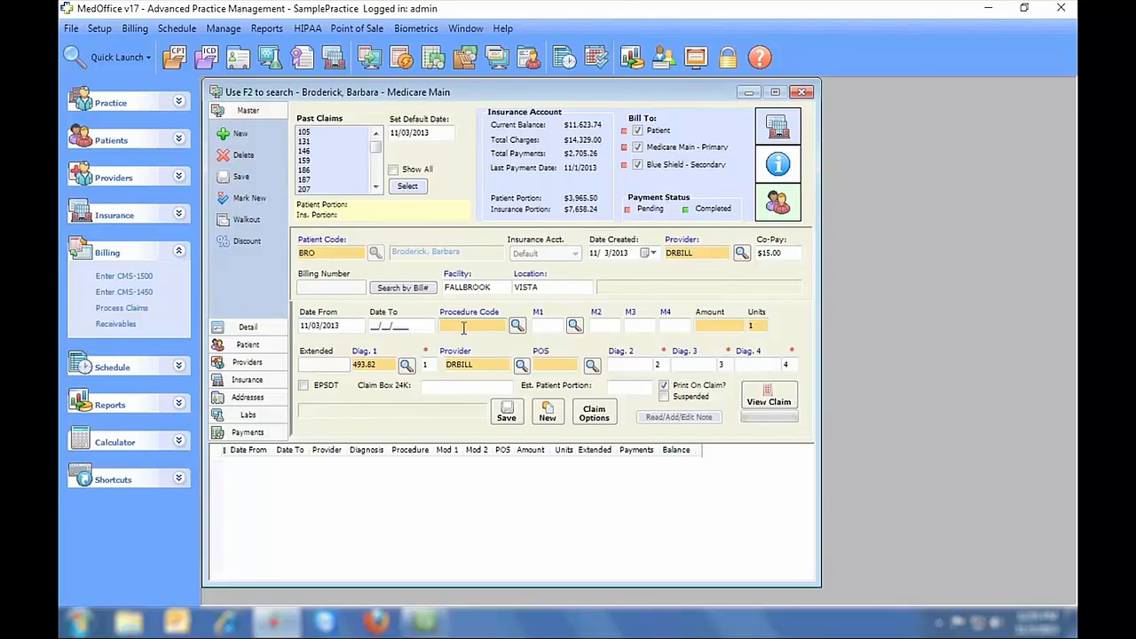
{"action": "key", "text": "Tab"}
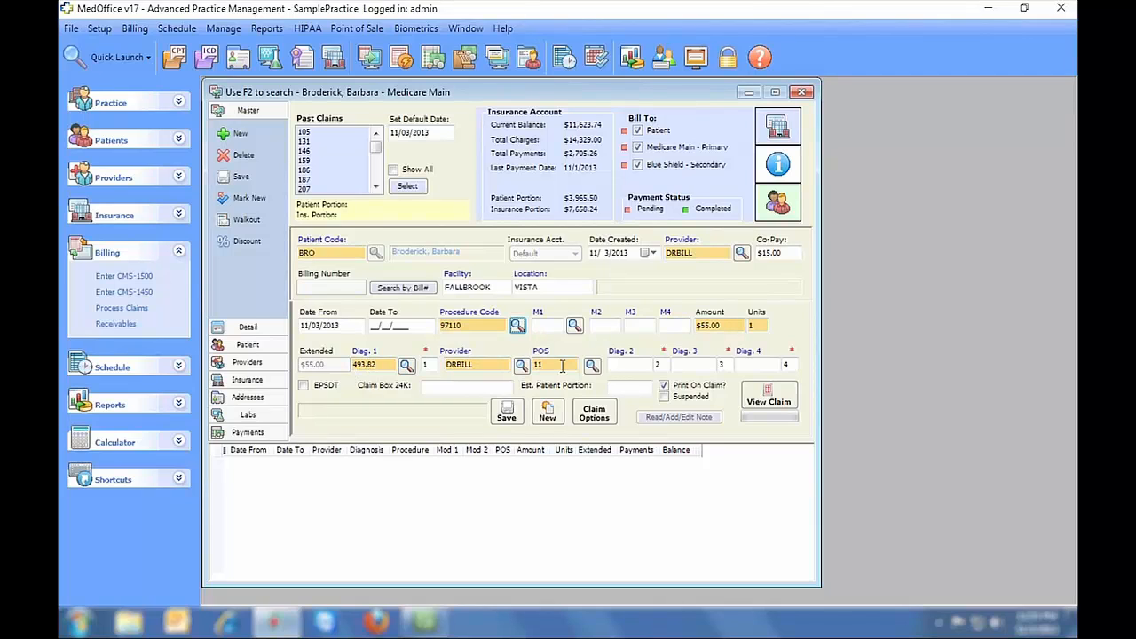
{"action": "left_click", "coordinate": [505, 415]}
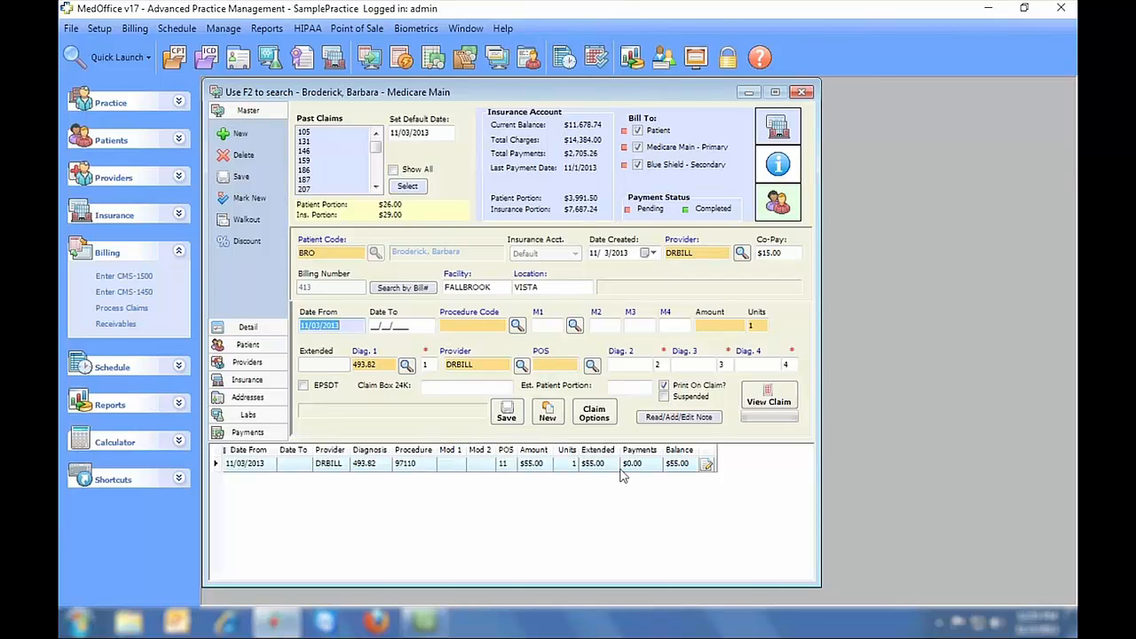
- Preview the claim's CMS-1500 form with lines, then close the preview
{"action": "left_click", "coordinate": [772, 399]}
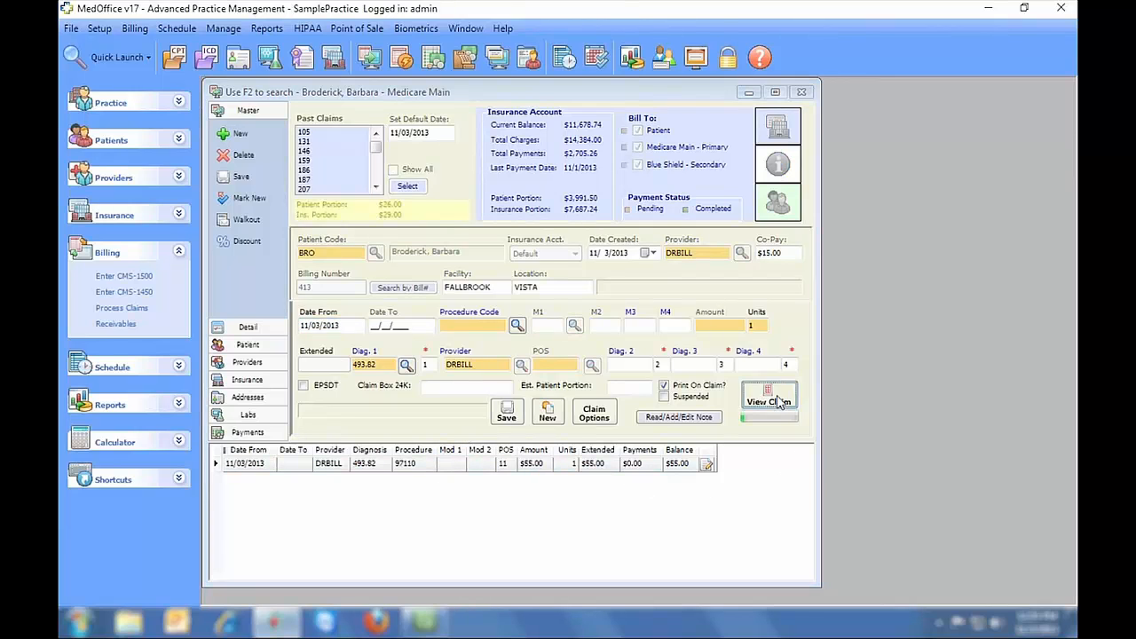
{"action": "left_click", "coordinate": [307, 219]}
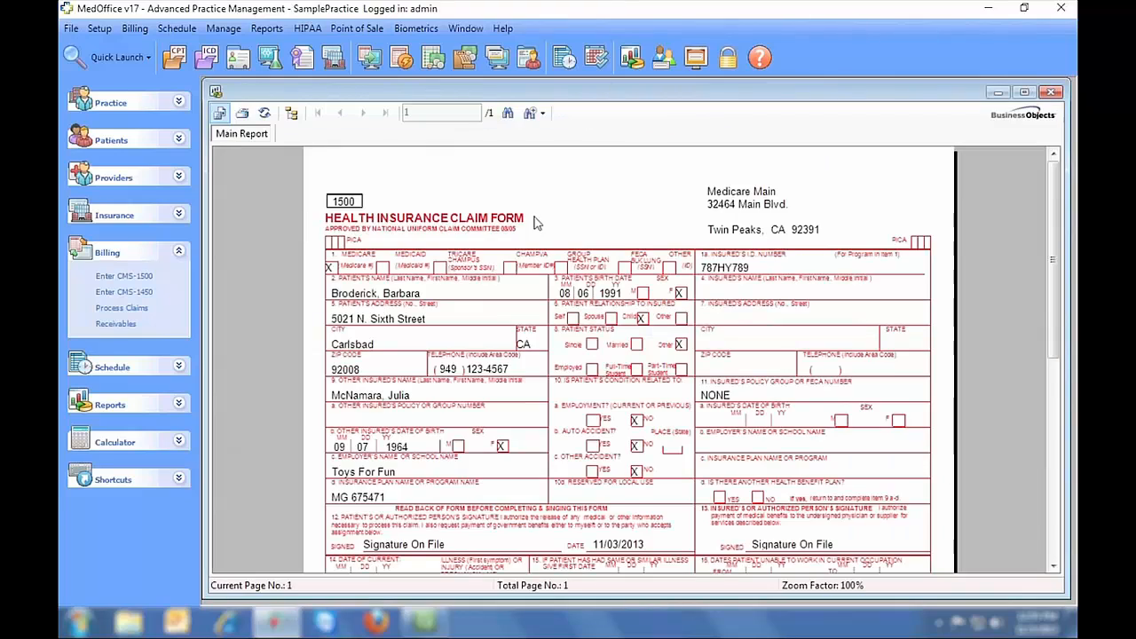
{"action": "mouse_move", "coordinate": [1054, 181]}
{"action": "left_mouse_down"}
{"action": "mouse_move", "coordinate": [1045, 385]}
{"action": "mouse_move", "coordinate": [1055, 164]}
{"action": "left_mouse_up"}
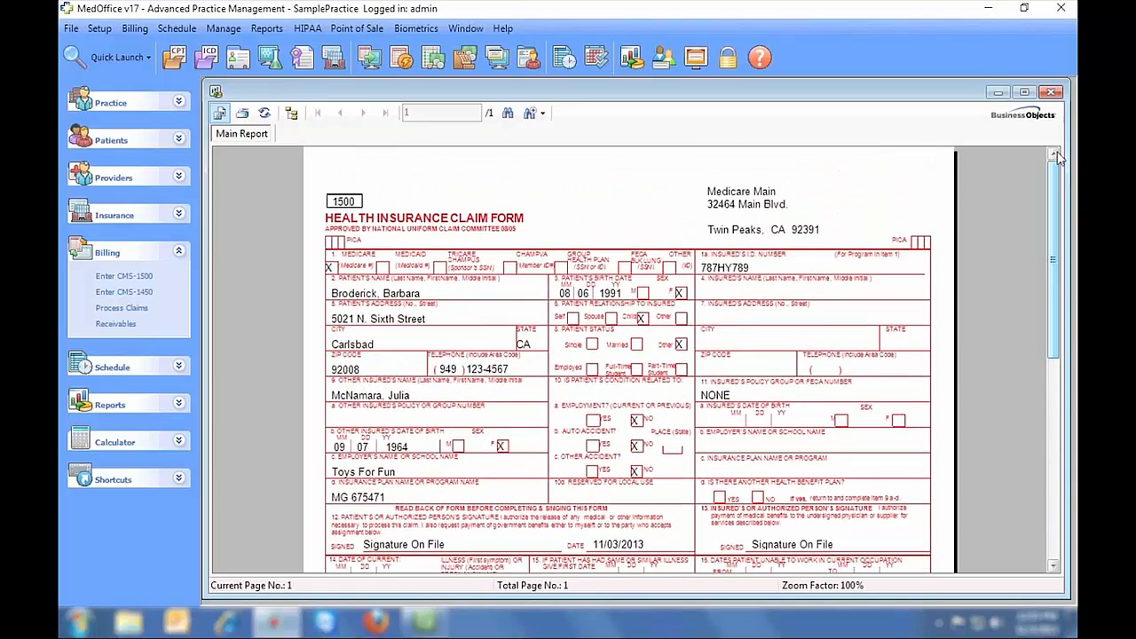
{"action": "left_click", "coordinate": [1050, 92]}
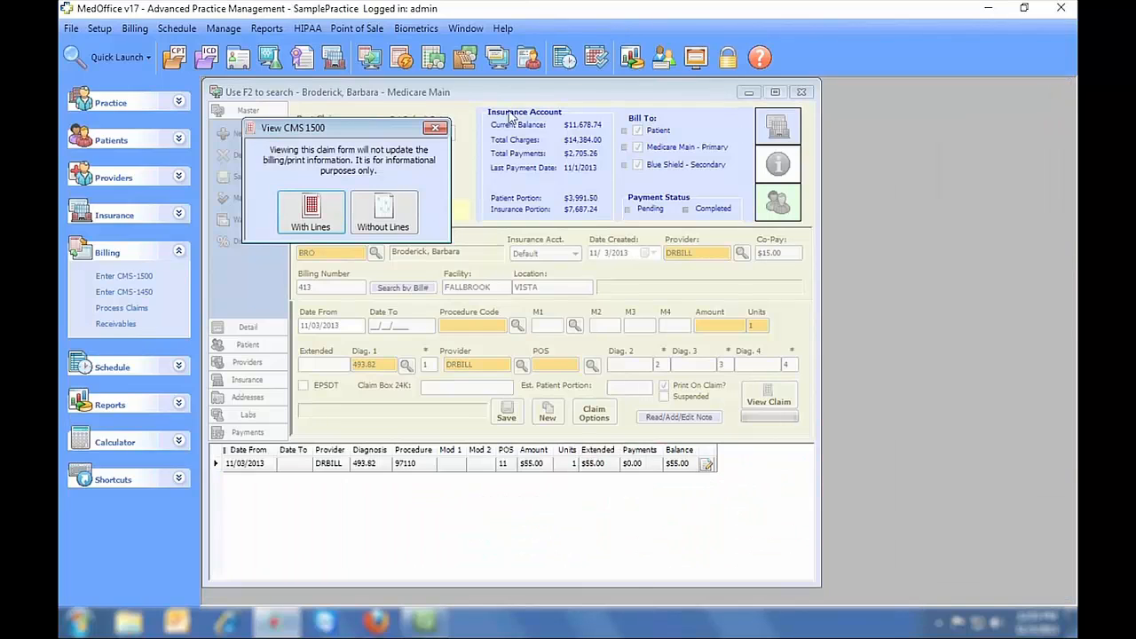
{"action": "left_click", "coordinate": [435, 128]}
- Save a second service line for procedure 99213 at $47.00
{"action": "left_click", "coordinate": [456, 324]}
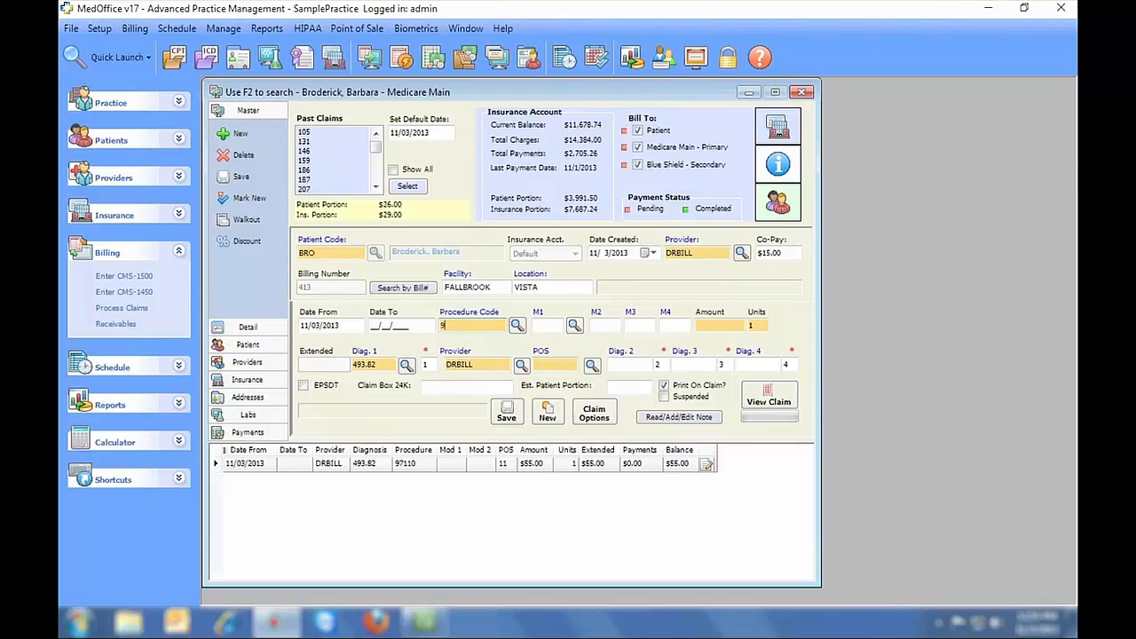
{"action": "type", "text": "99213"}
{"action": "key", "text": "Tab"}
{"action": "left_click", "coordinate": [510, 412]}
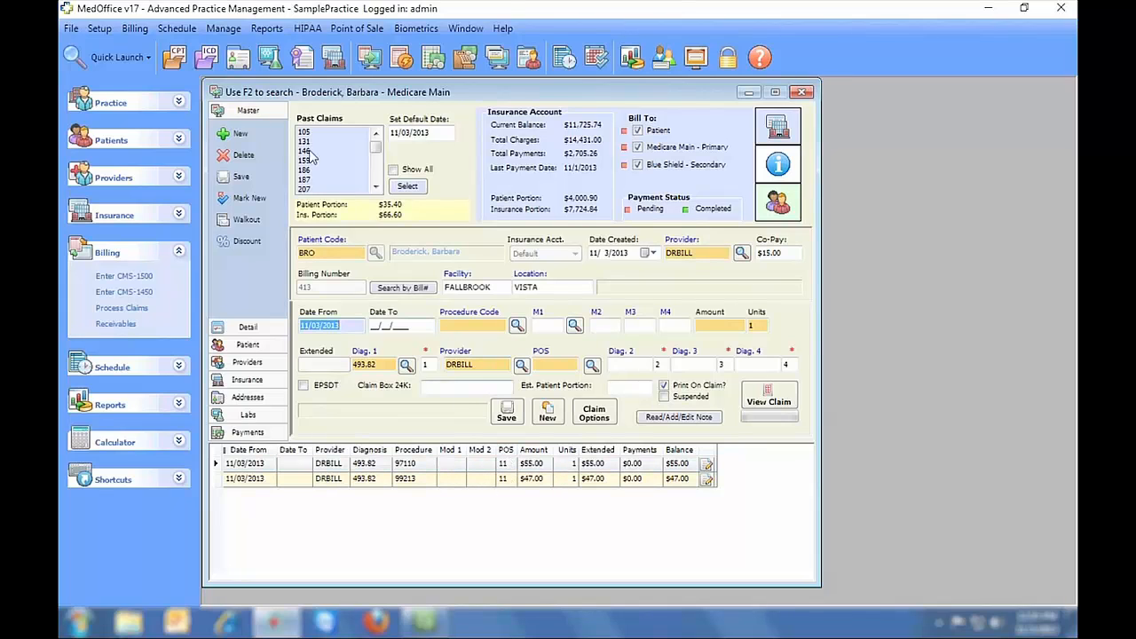
{"action": "left_click", "coordinate": [99, 29]}
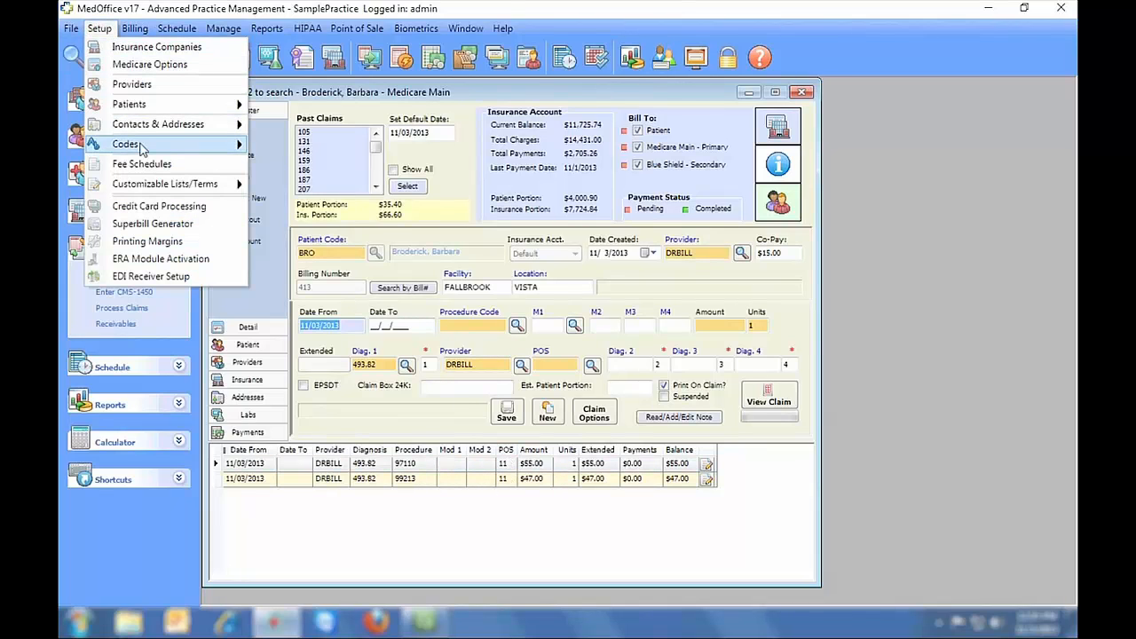
- In Procedure Codes, look up CPT 97110 and save it as procedure code 1
{"action": "mouse_move", "coordinate": [148, 146]}
{"action": "left_click", "coordinate": [318, 165]}
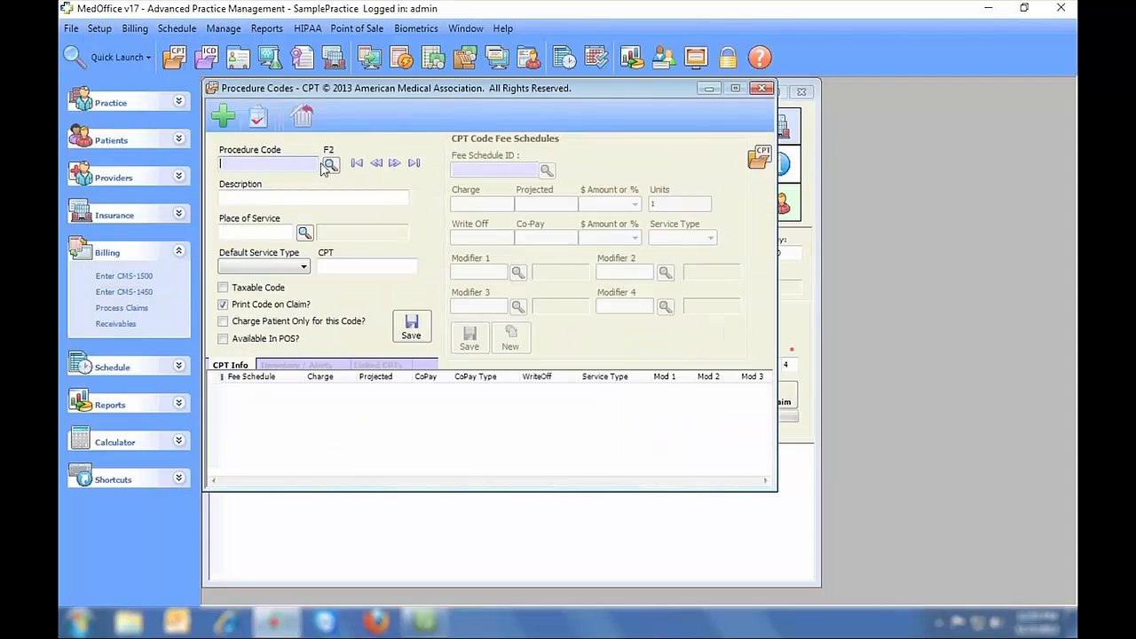
{"action": "type", "text": "97110"}
{"action": "key", "text": "Return"}
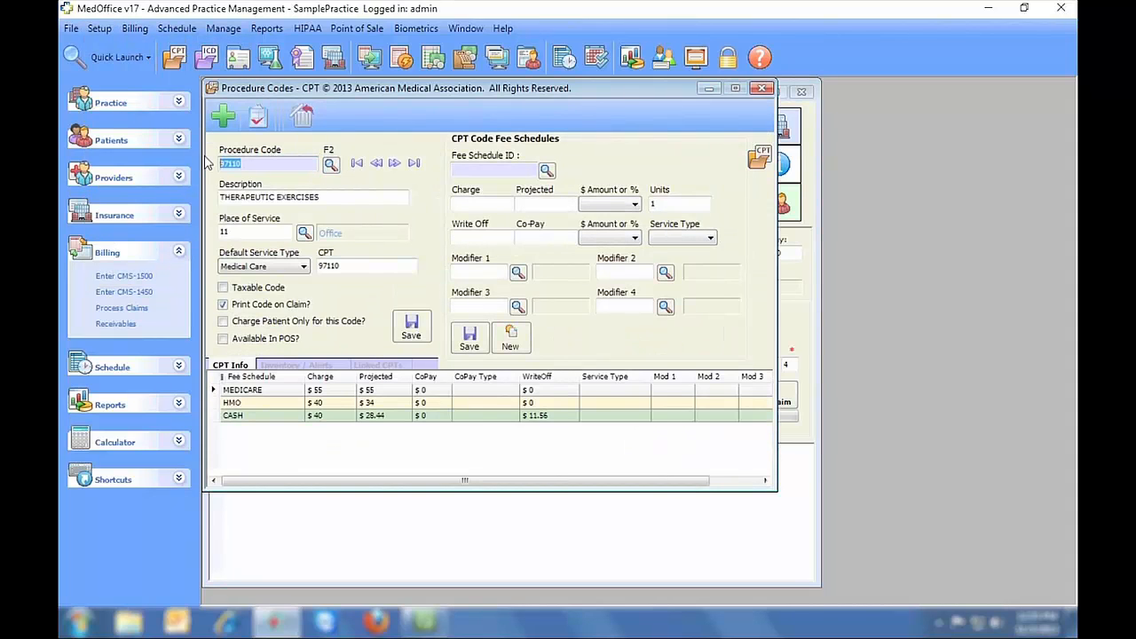
{"action": "type", "text": "1"}
{"action": "left_click", "coordinate": [413, 327]}
{"action": "left_click", "coordinate": [221, 162]}
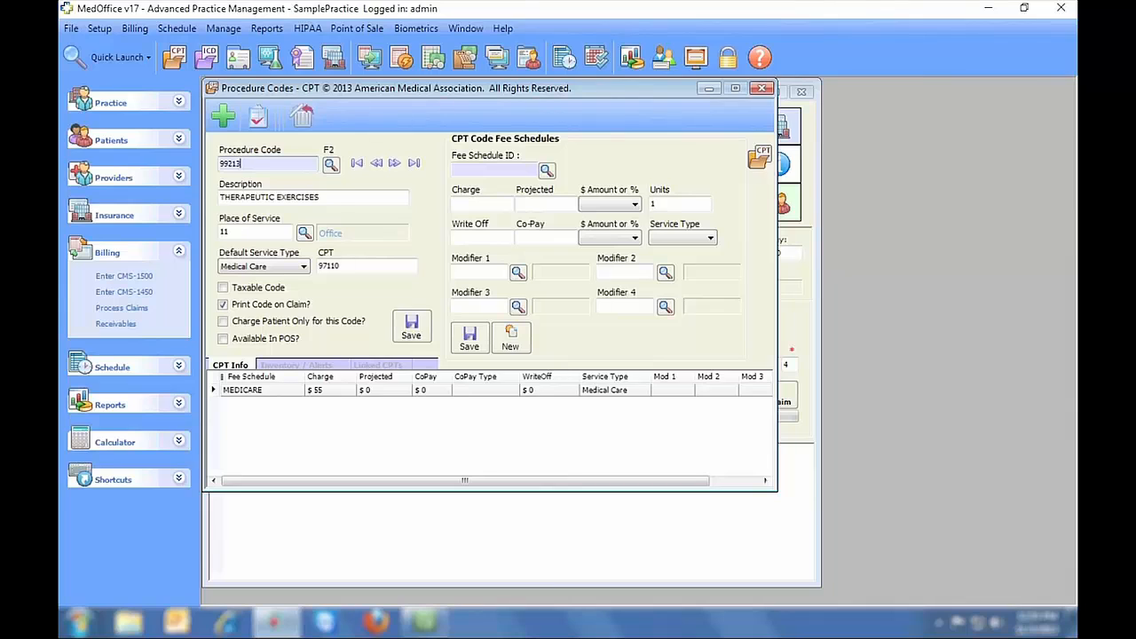
- Save CPT 99213 as procedure code 2 with a $45 Medicare fee, then return to the claim
{"action": "key", "text": "Tab"}
{"action": "left_click", "coordinate": [253, 164]}
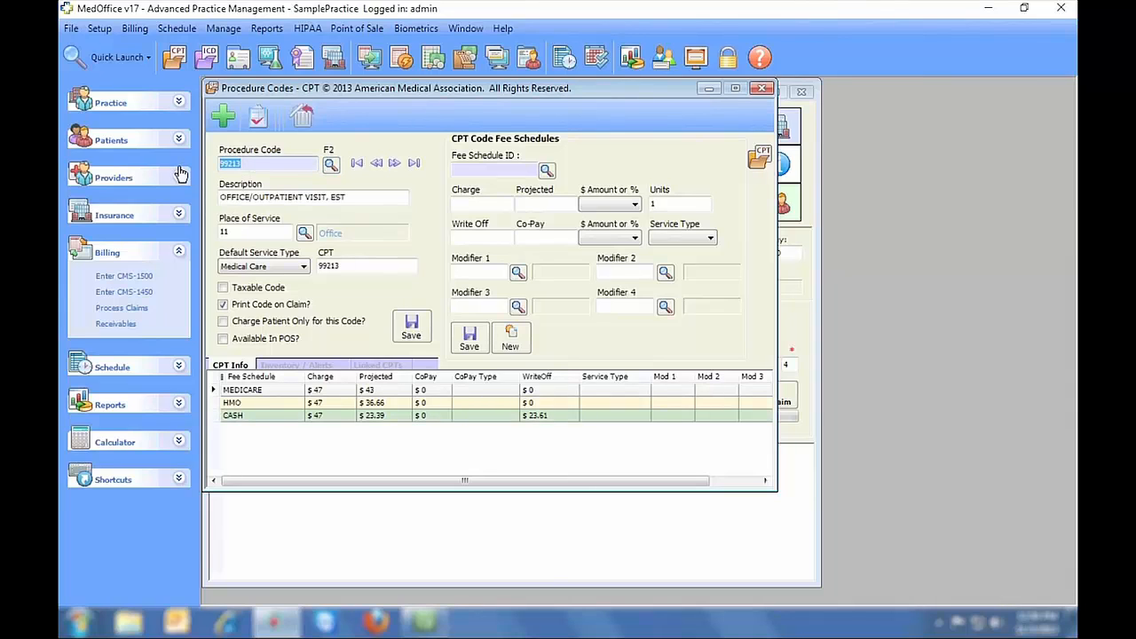
{"action": "type", "text": "2"}
{"action": "left_click", "coordinate": [421, 330]}
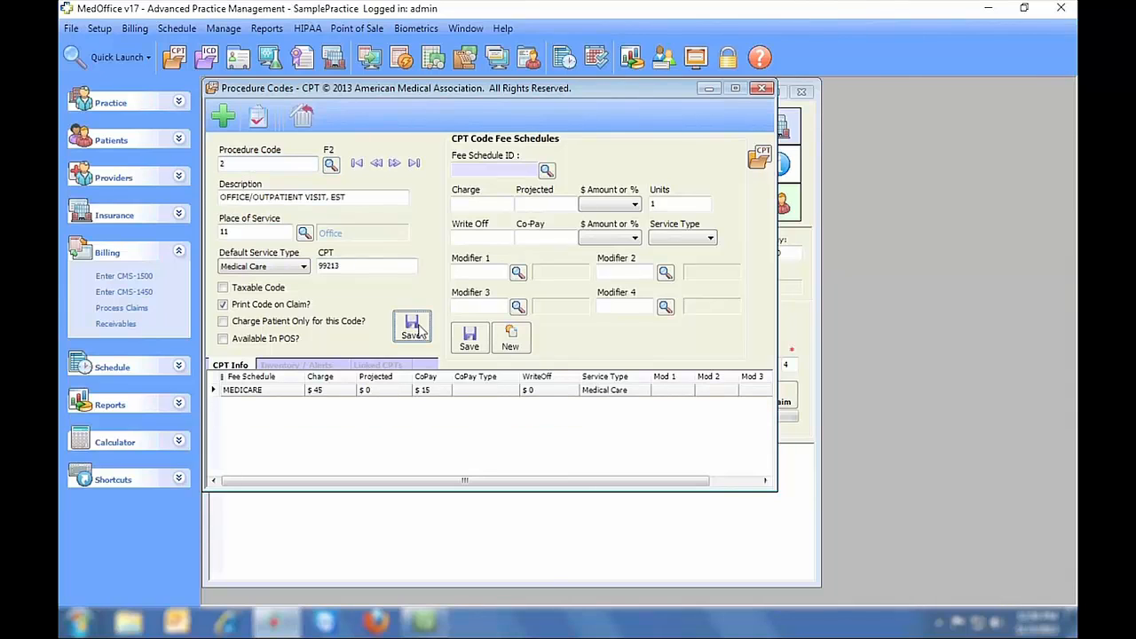
{"action": "left_click", "coordinate": [761, 89]}
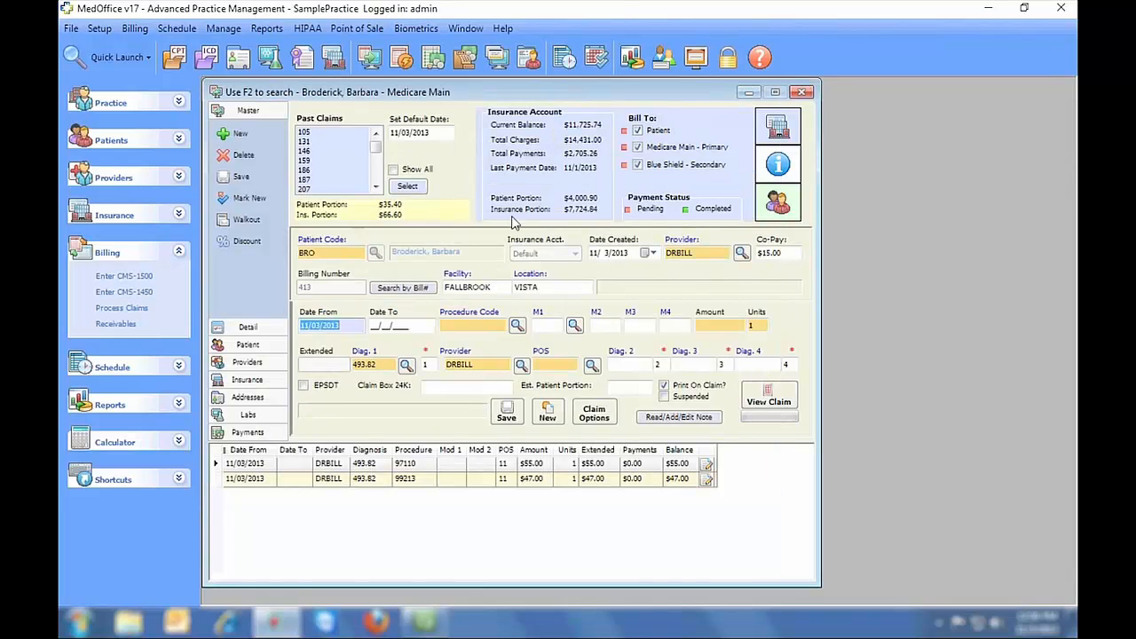
- Add claim lines for procedure 1 ($55) and procedure 2 ($45)
{"action": "left_click", "coordinate": [457, 327]}
{"action": "type", "text": "1"}
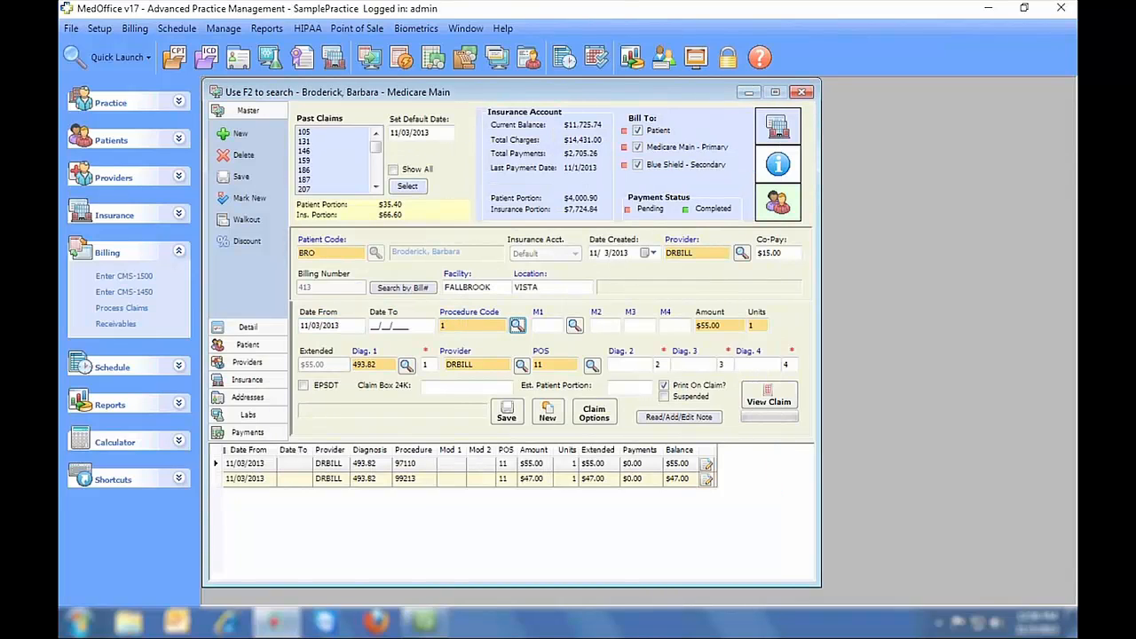
{"action": "left_click", "coordinate": [506, 414]}
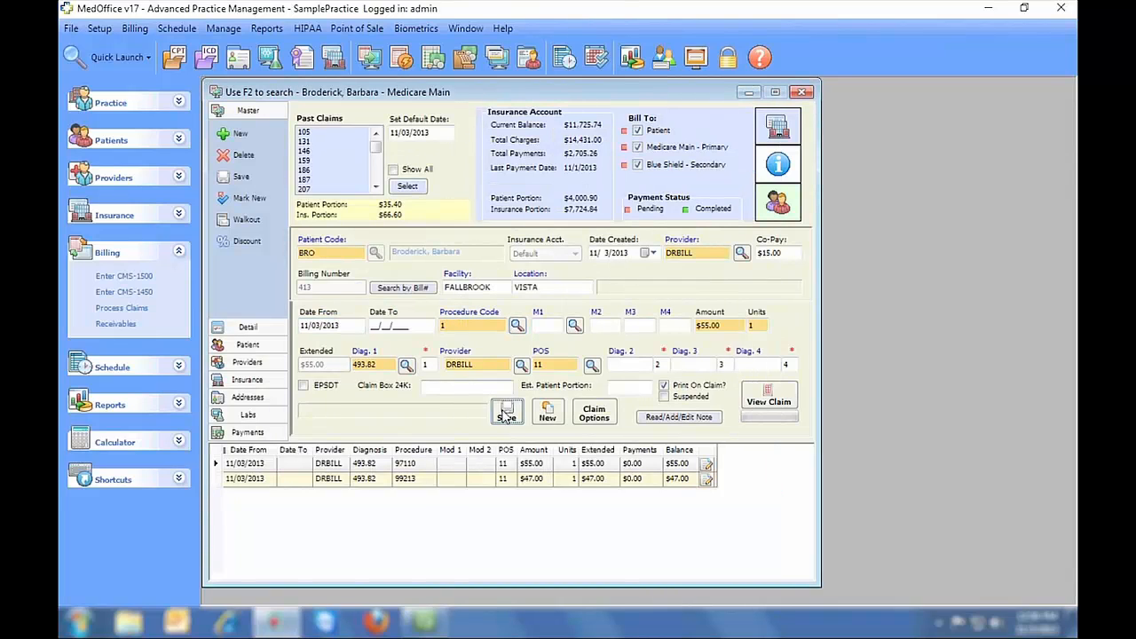
{"action": "left_click", "coordinate": [474, 324]}
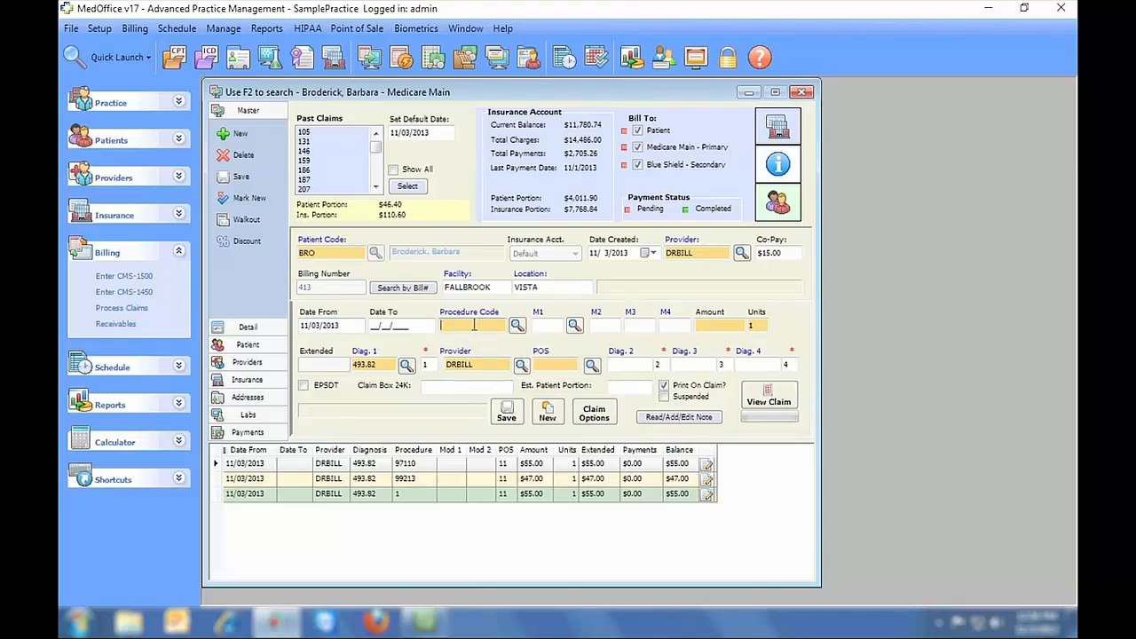
{"action": "left_click", "coordinate": [506, 413]}
- Preview the CMS-1500 with lines and scroll to confirm the $202.00 total
{"action": "left_click", "coordinate": [742, 402]}
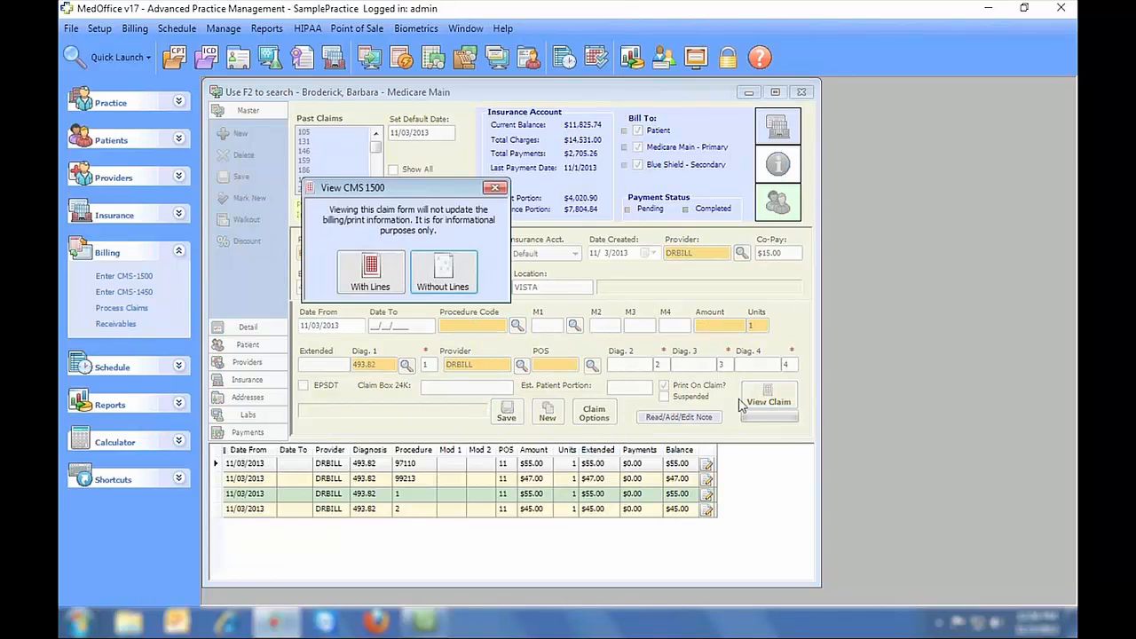
{"action": "left_click", "coordinate": [382, 282]}
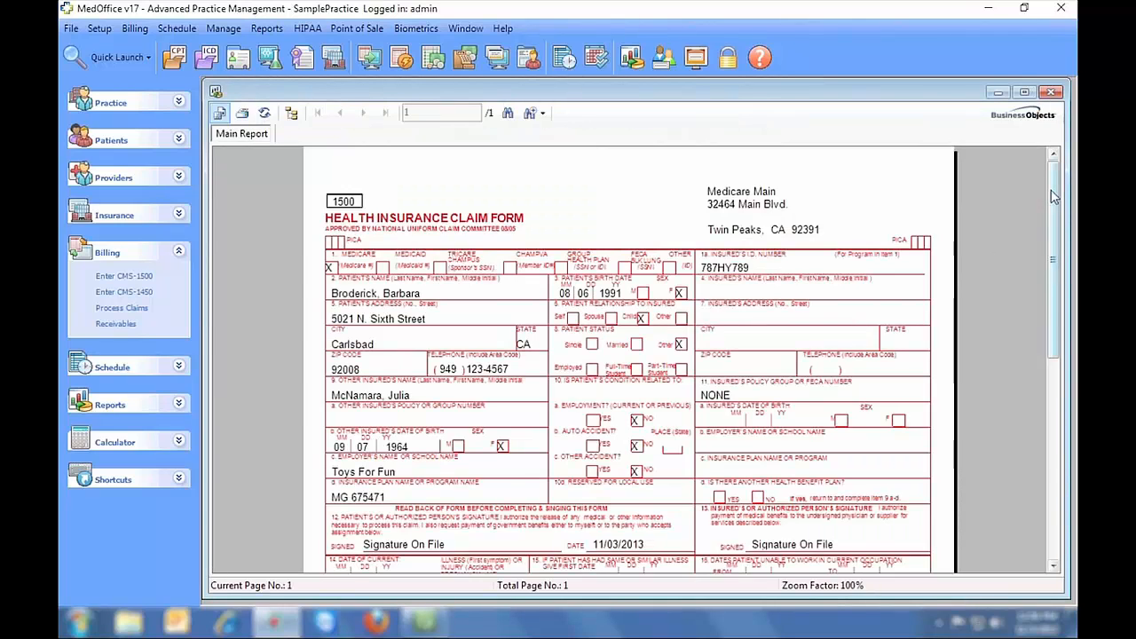
{"action": "scroll", "coordinate": [1049, 318], "scroll_direction": "down", "scroll_amount": 5}
{"action": "scroll", "coordinate": [1049, 317], "scroll_direction": "down", "scroll_amount": 4}
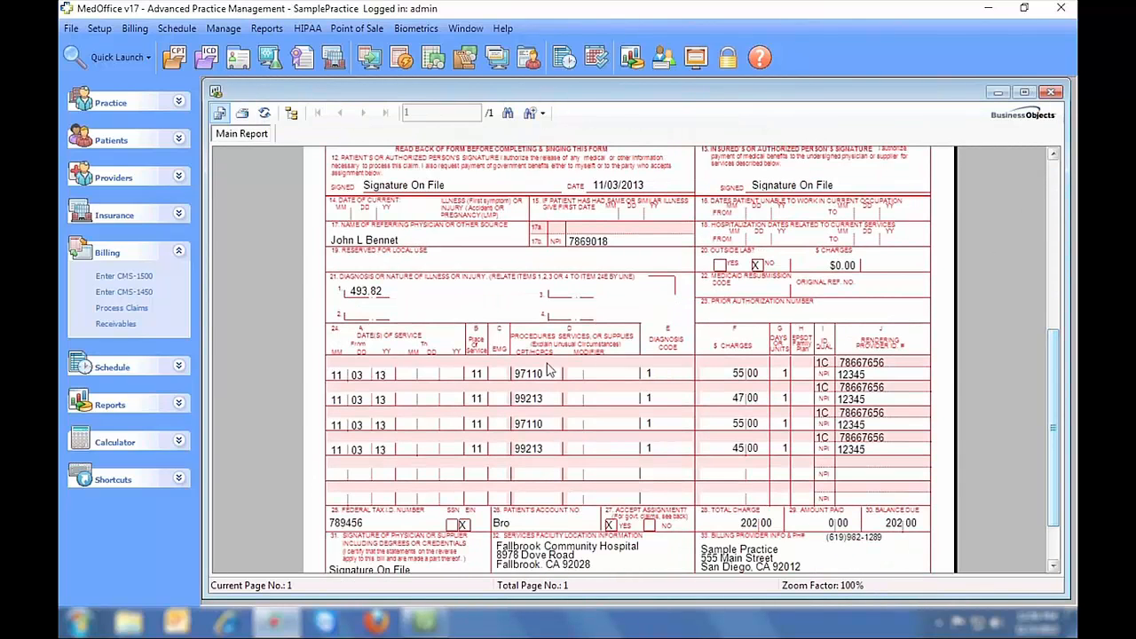
{"action": "left_click", "coordinate": [1050, 92]}
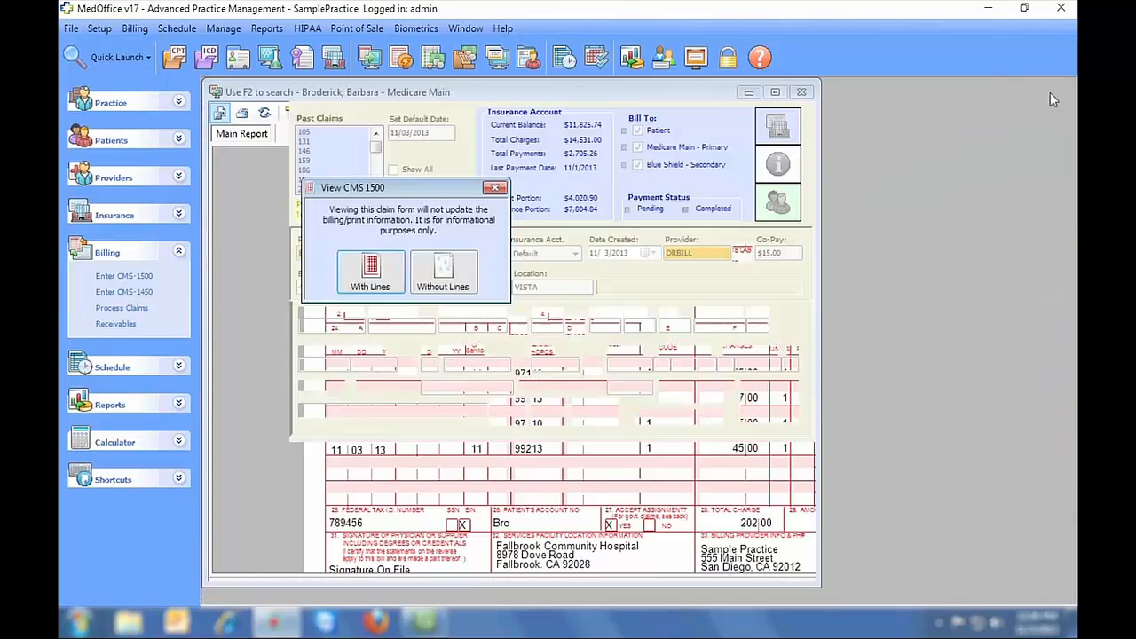
{"action": "left_click", "coordinate": [494, 189]}
{"action": "left_click", "coordinate": [100, 28]}
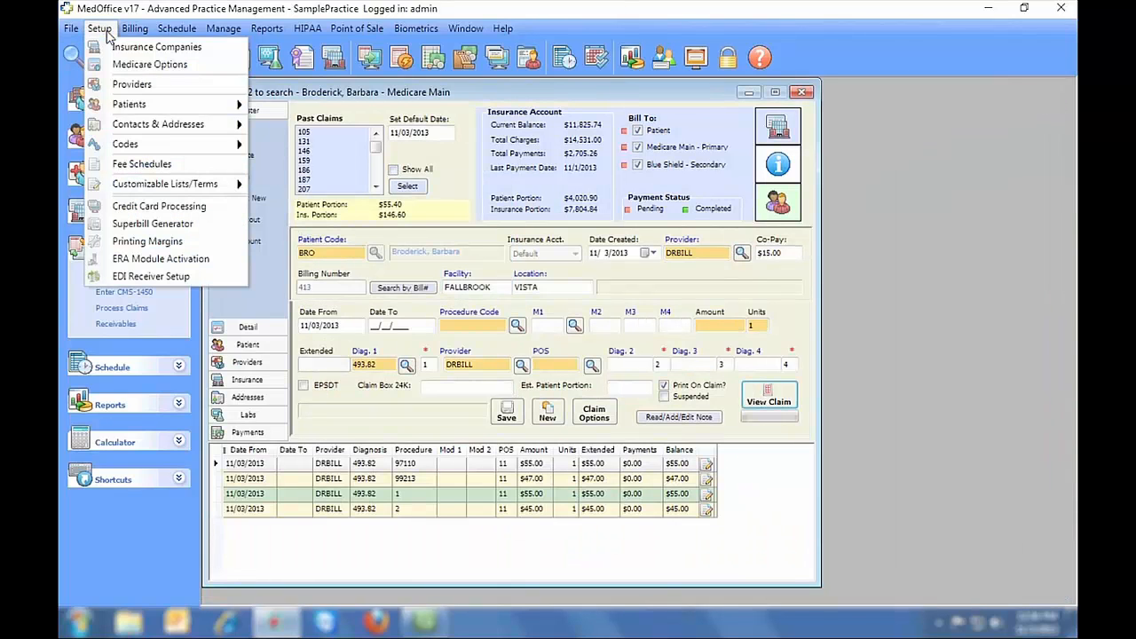
{"action": "mouse_move", "coordinate": [163, 147]}
{"action": "left_click", "coordinate": [301, 163]}
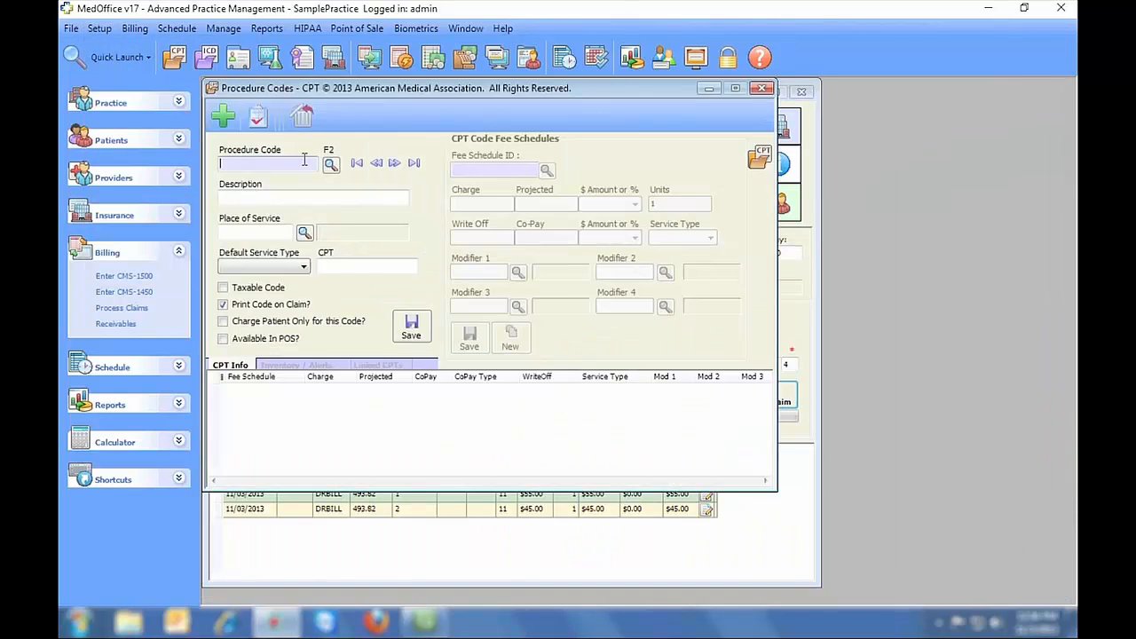
{"action": "type", "text": "27275"}
{"action": "key", "text": "Tab"}
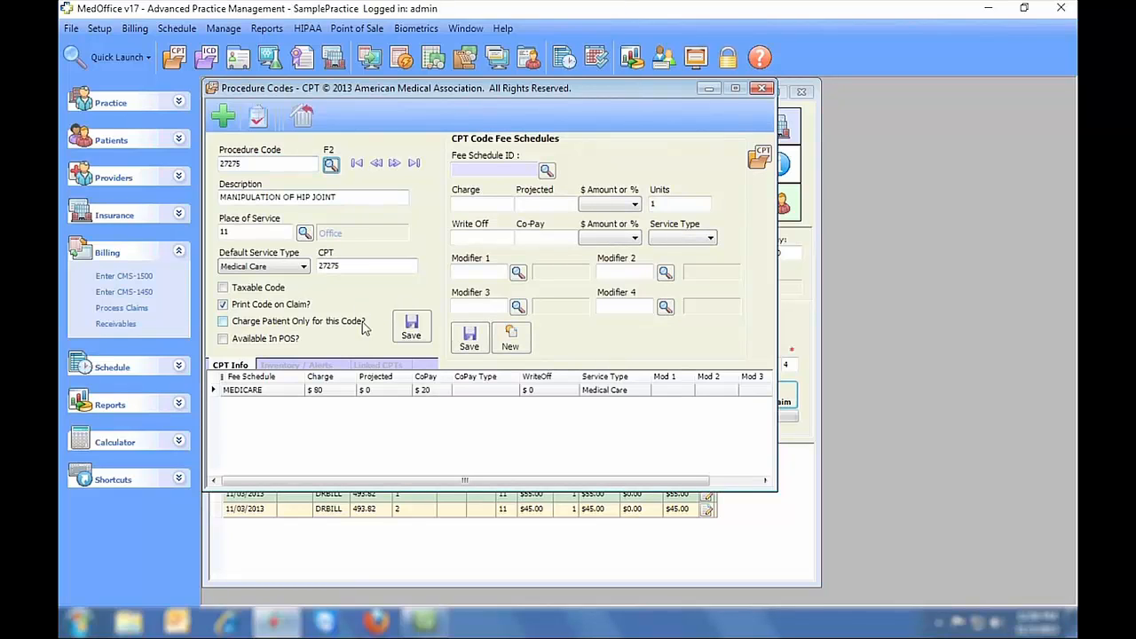
{"action": "left_click", "coordinate": [382, 365]}
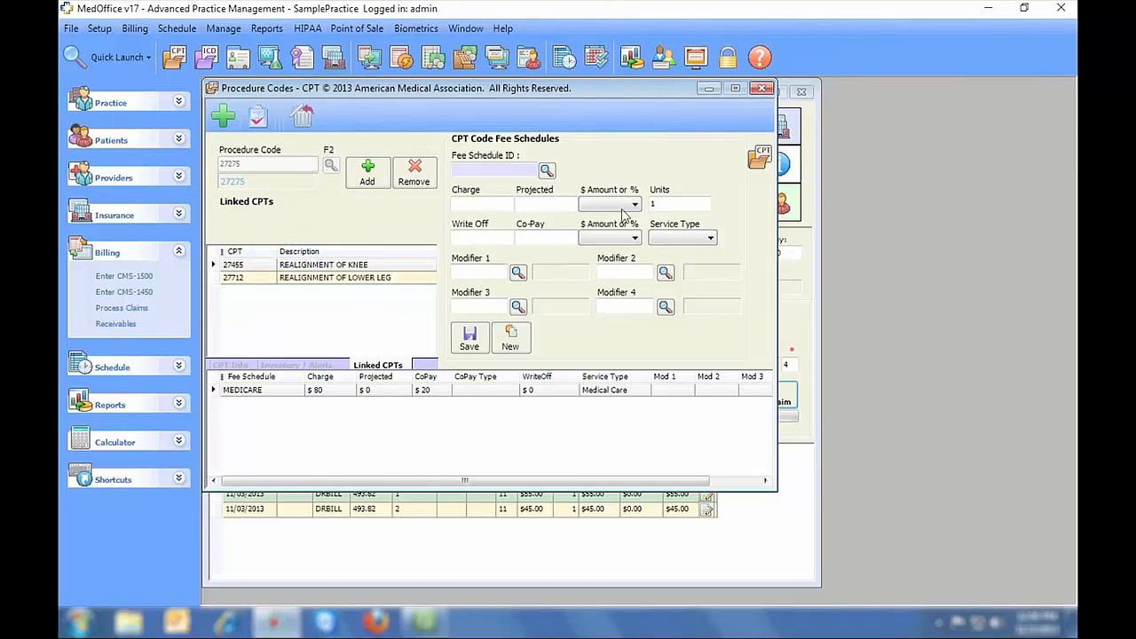
{"action": "left_click", "coordinate": [761, 89]}
{"action": "key", "text": "Return"}
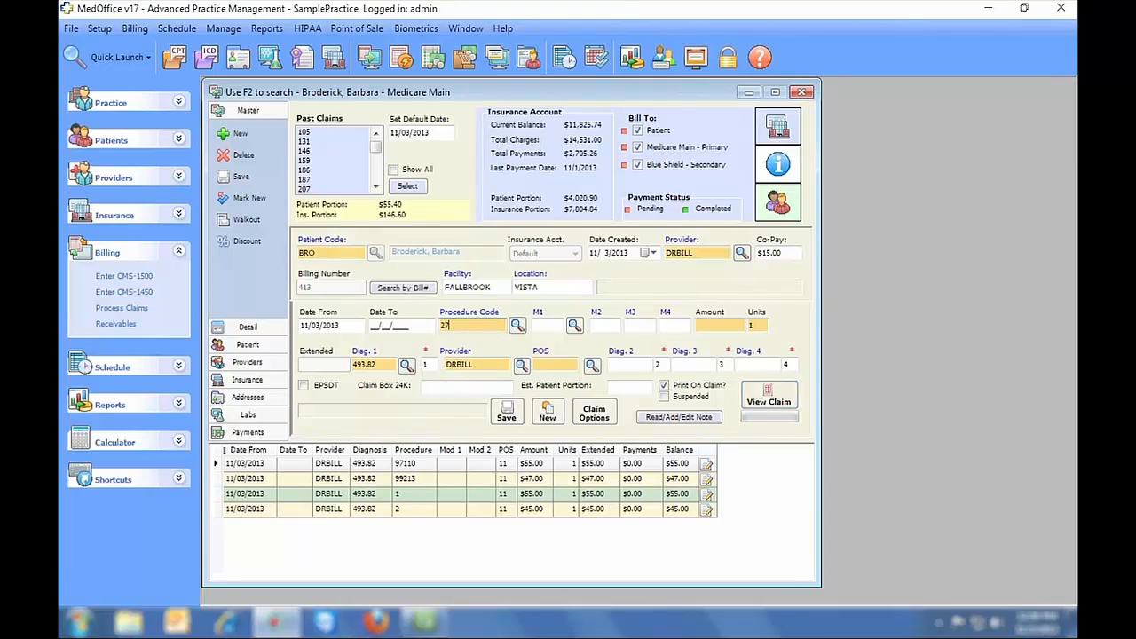
- Add 27275 ($80) with linked 27455 ($60) and 27712 ($40), then review the seven-line CMS-1500
{"action": "key", "text": "Tab"}
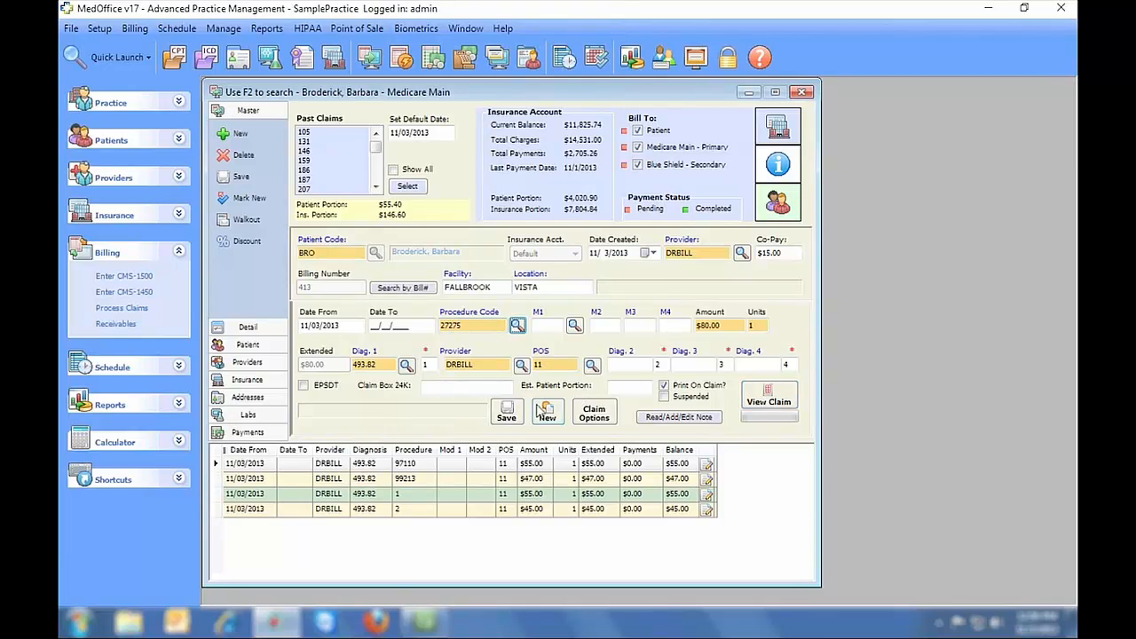
{"action": "left_click", "coordinate": [545, 411]}
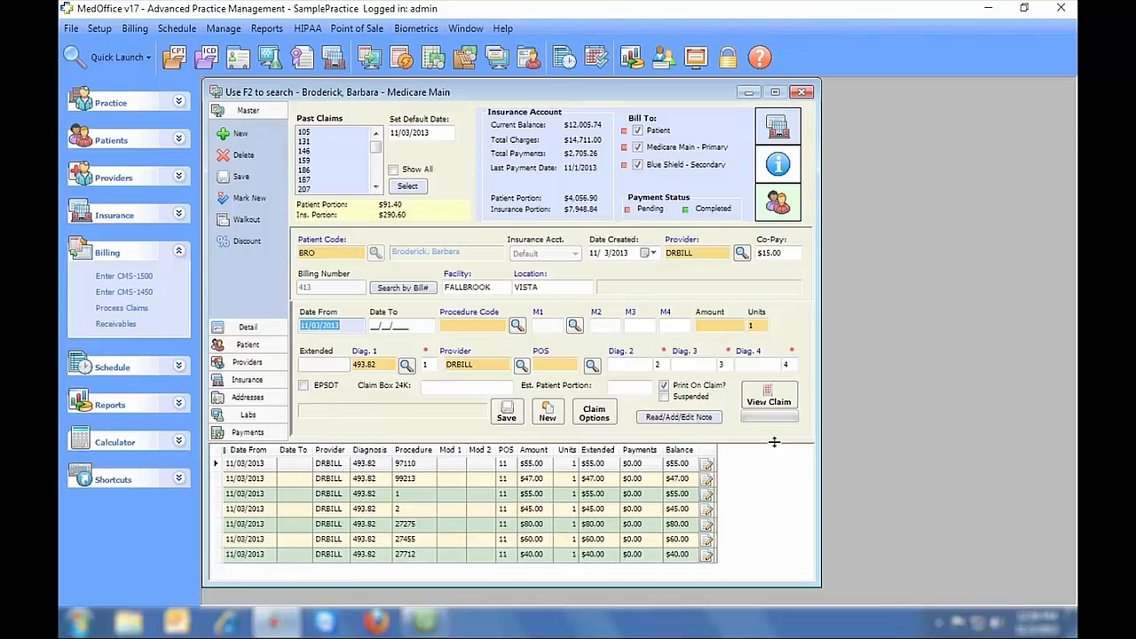
{"action": "left_click", "coordinate": [769, 401]}
{"action": "left_click", "coordinate": [449, 335]}
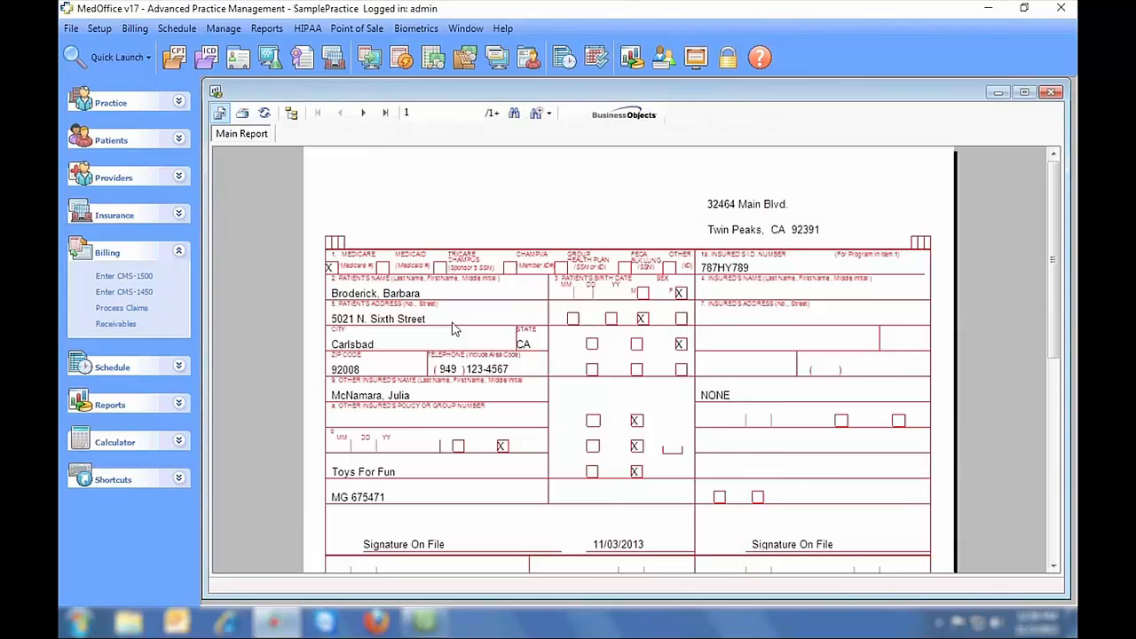
{"action": "mouse_move", "coordinate": [1049, 193]}
{"action": "left_mouse_down"}
{"action": "mouse_move", "coordinate": [1048, 361]}
{"action": "mouse_move", "coordinate": [1030, 381]}
{"action": "left_mouse_up"}
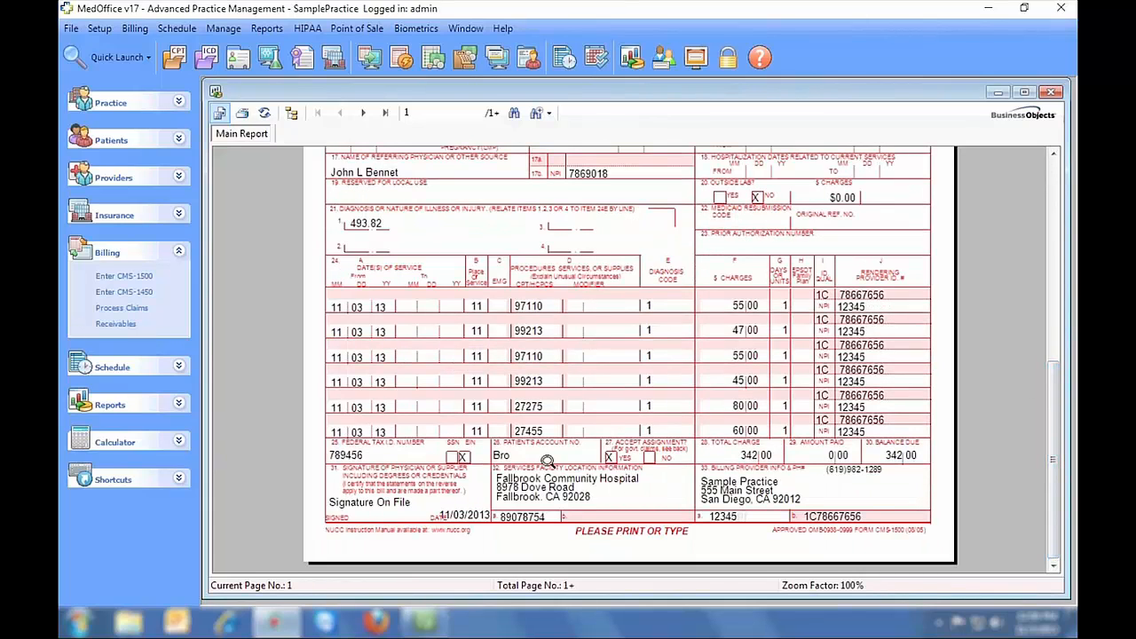
{"action": "left_click", "coordinate": [1049, 93]}
{"action": "left_click", "coordinate": [556, 248]}
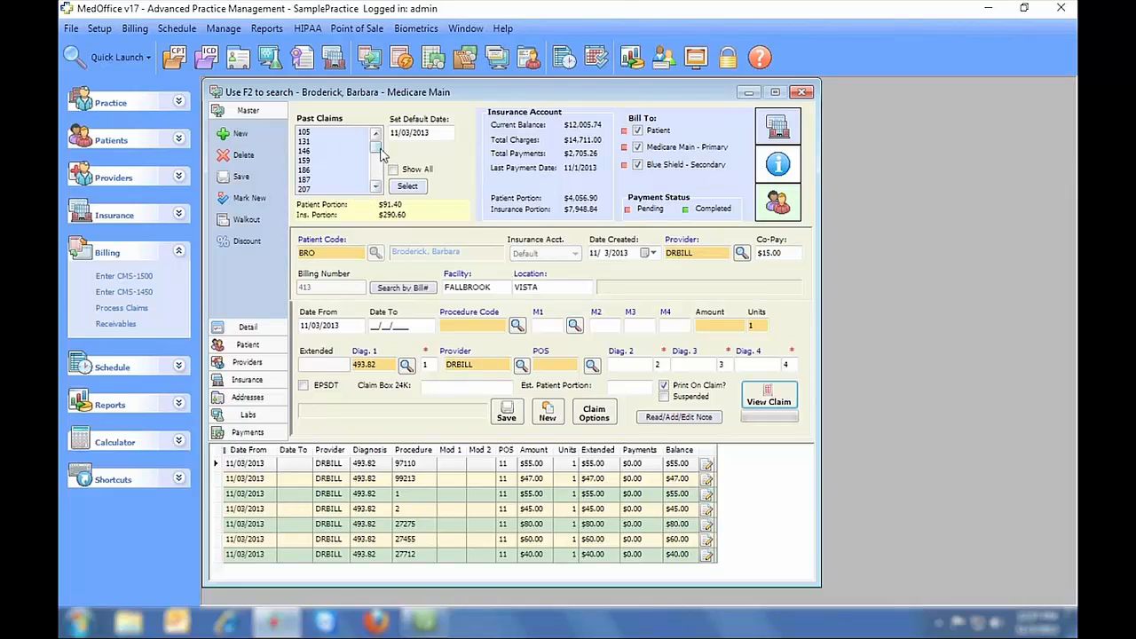
- Preview the current claim's CMS-1500 form with lines again
{"action": "scroll", "coordinate": [382, 157], "scroll_direction": "down", "scroll_amount": 1}
{"action": "mouse_move", "coordinate": [380, 152]}
{"action": "left_mouse_down"}
{"action": "mouse_move", "coordinate": [378, 174]}
{"action": "mouse_move", "coordinate": [377, 152]}
{"action": "left_mouse_up"}
{"action": "left_click", "coordinate": [376, 186]}
{"action": "left_click", "coordinate": [768, 398]}
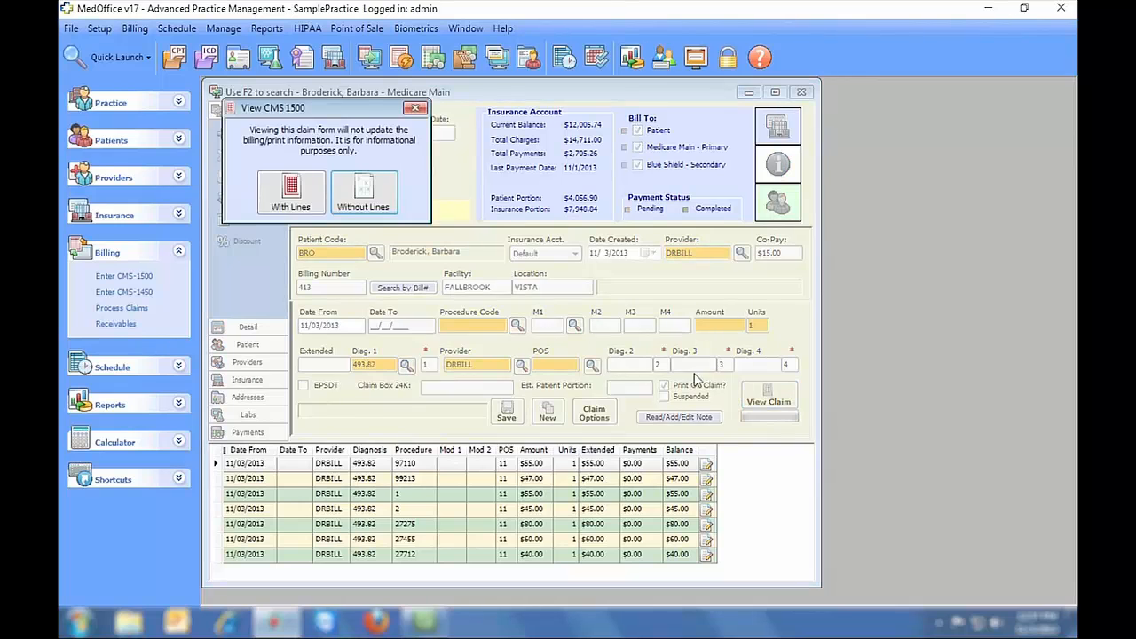
{"action": "left_click", "coordinate": [301, 193]}
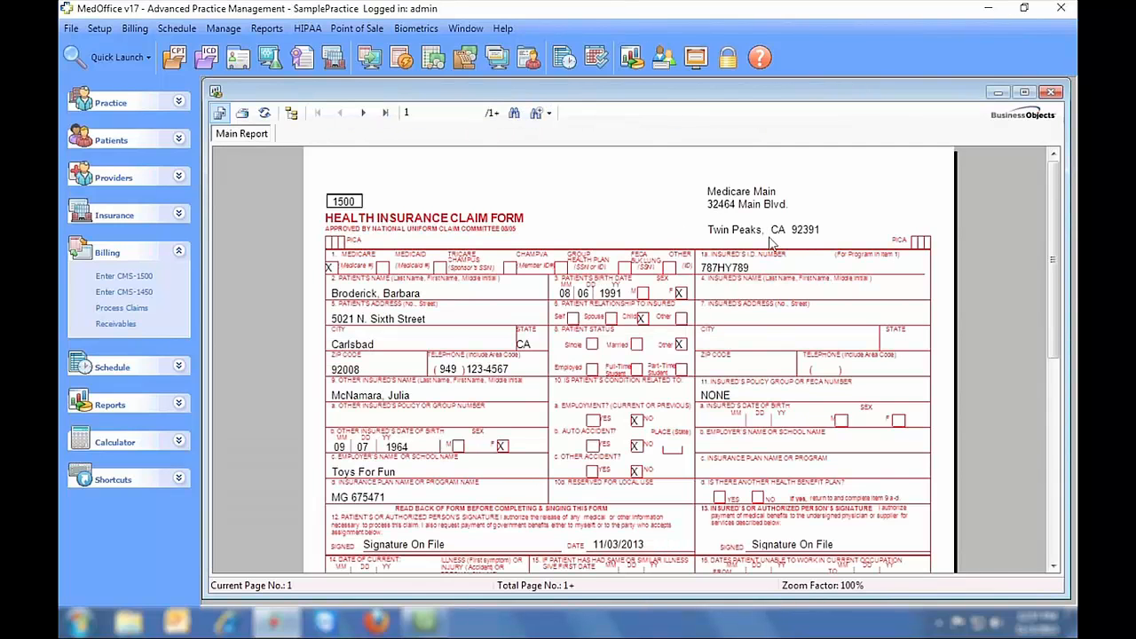
- Close the preview and load past claim 214 dated 03/08/2013
{"action": "left_click", "coordinate": [1052, 92]}
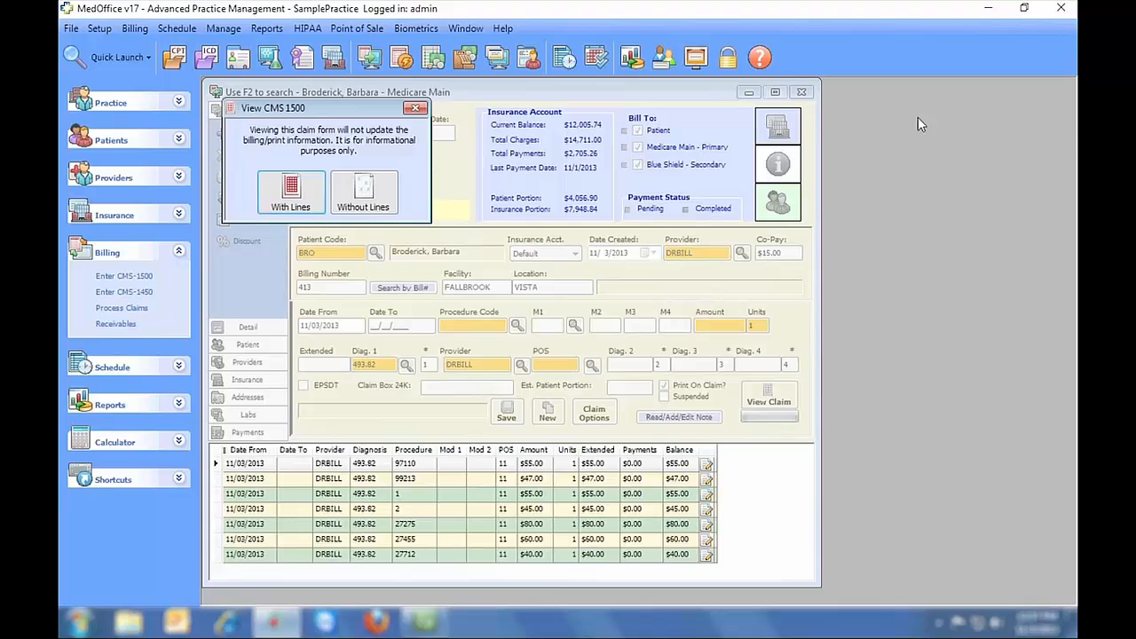
{"action": "left_click", "coordinate": [414, 107]}
{"action": "left_click", "coordinate": [318, 189]}
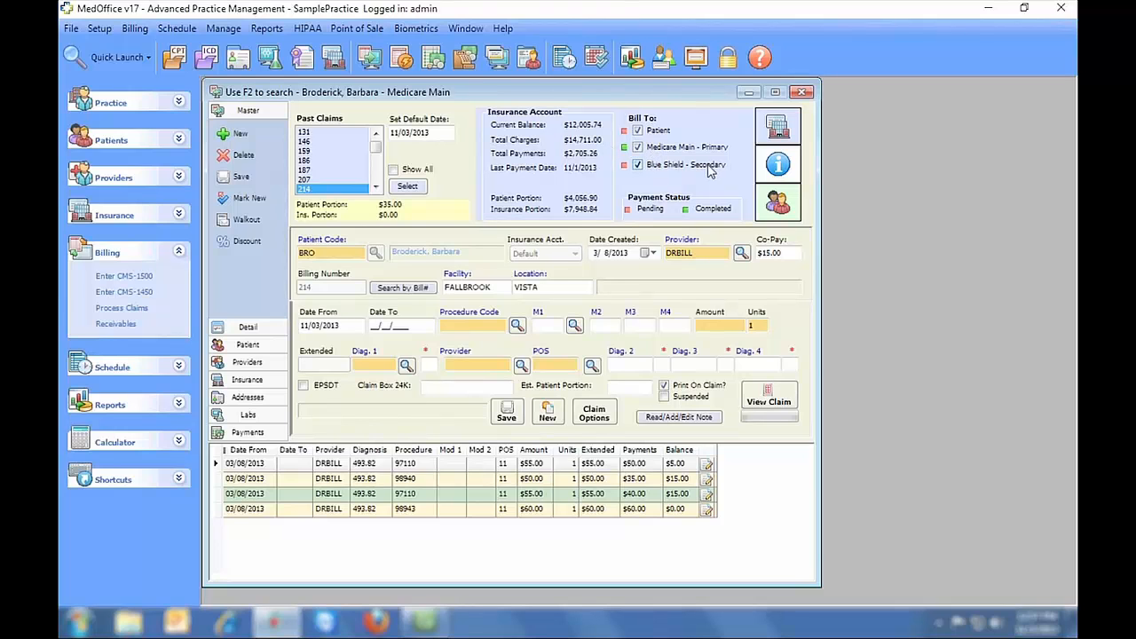
- Review claim 214's CMS-1500 addressed to Blue Shield, then clear the form for a new claim
{"action": "left_click", "coordinate": [760, 399]}
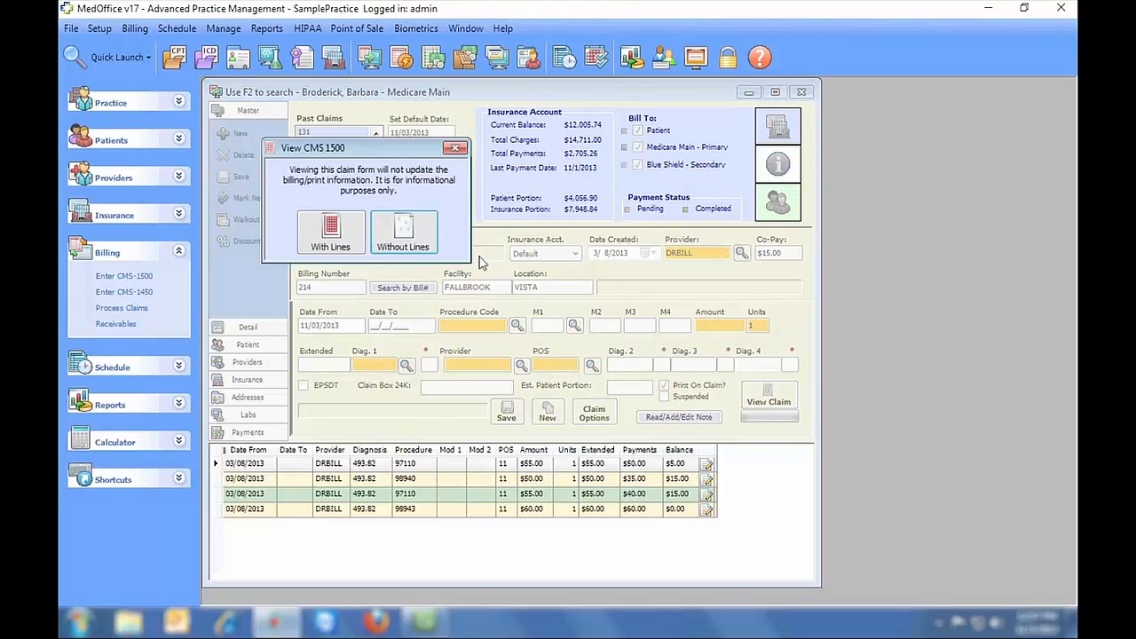
{"action": "left_click", "coordinate": [348, 229]}
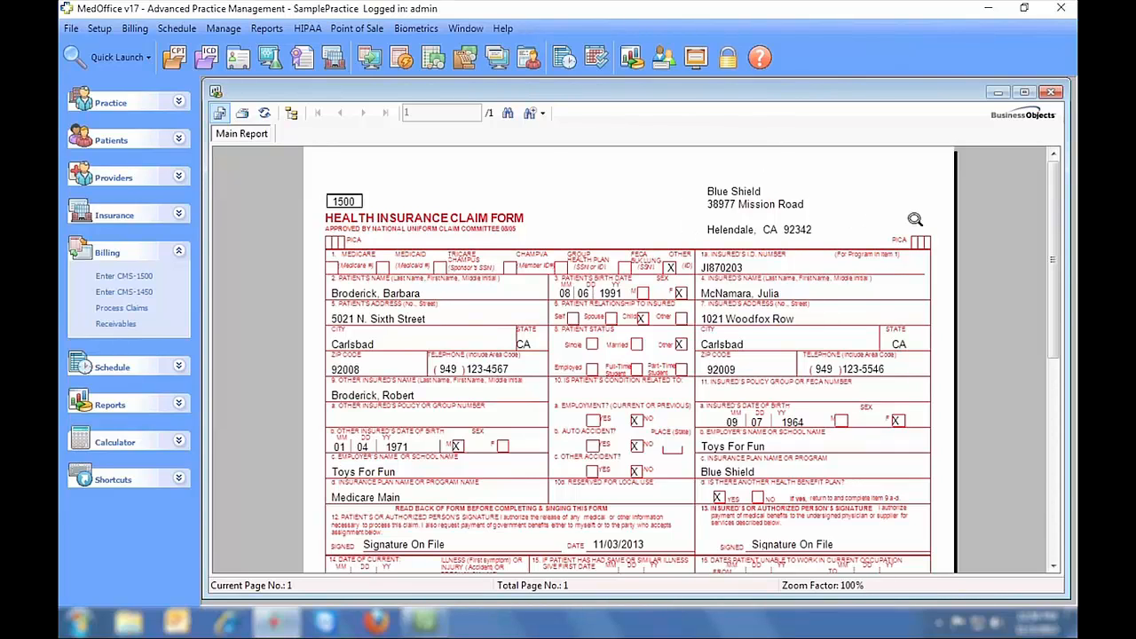
{"action": "left_click", "coordinate": [1051, 98]}
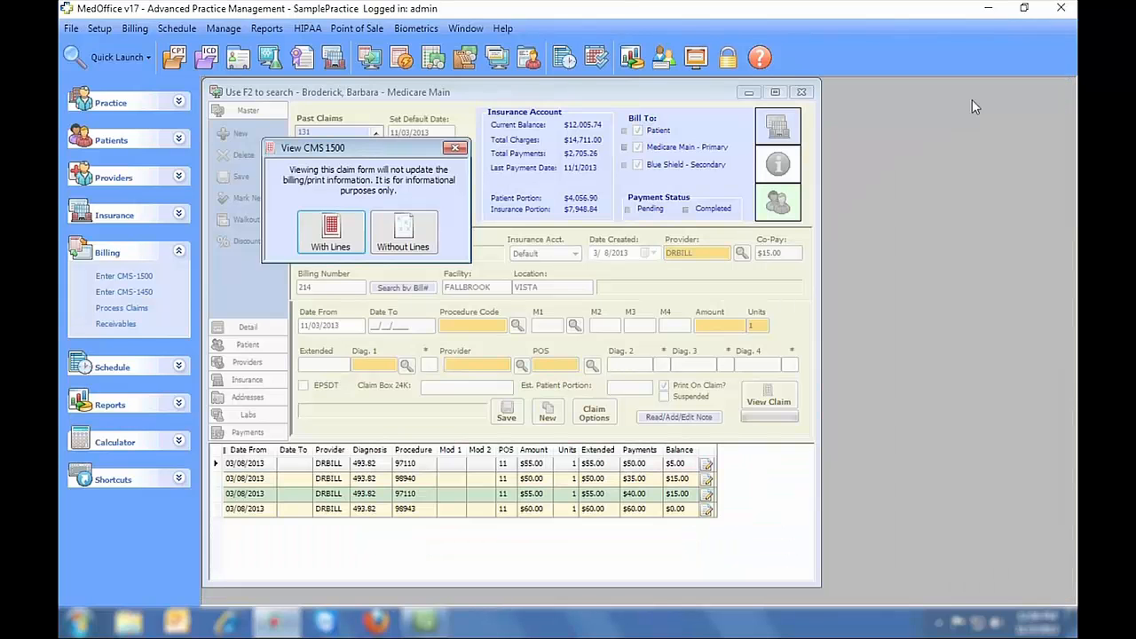
{"action": "left_click", "coordinate": [457, 148]}
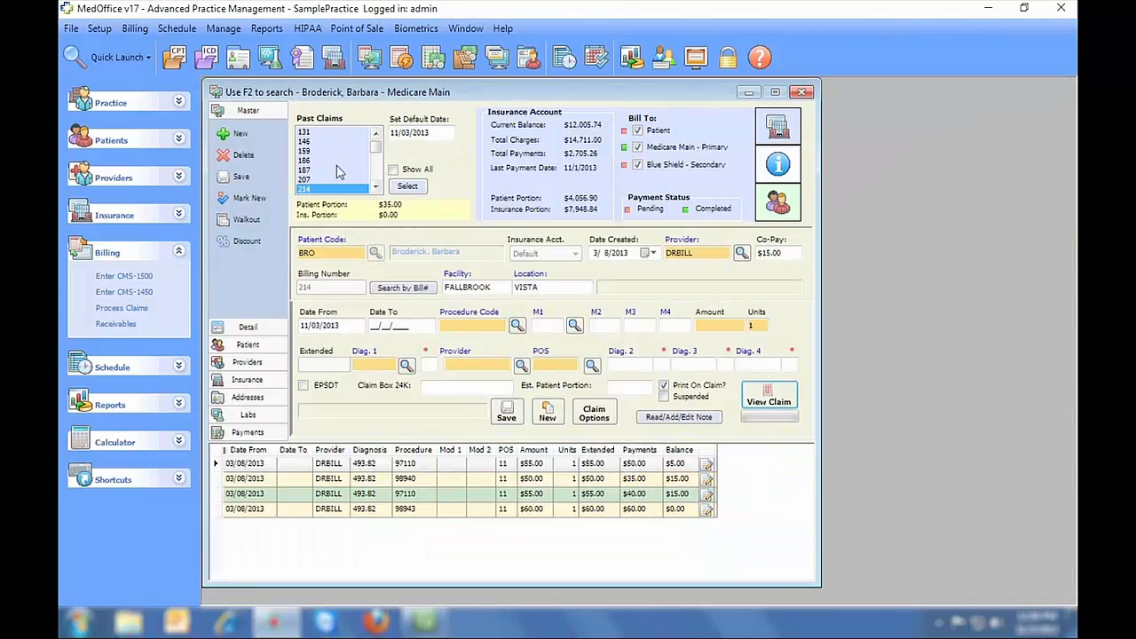
{"action": "left_click", "coordinate": [229, 135]}
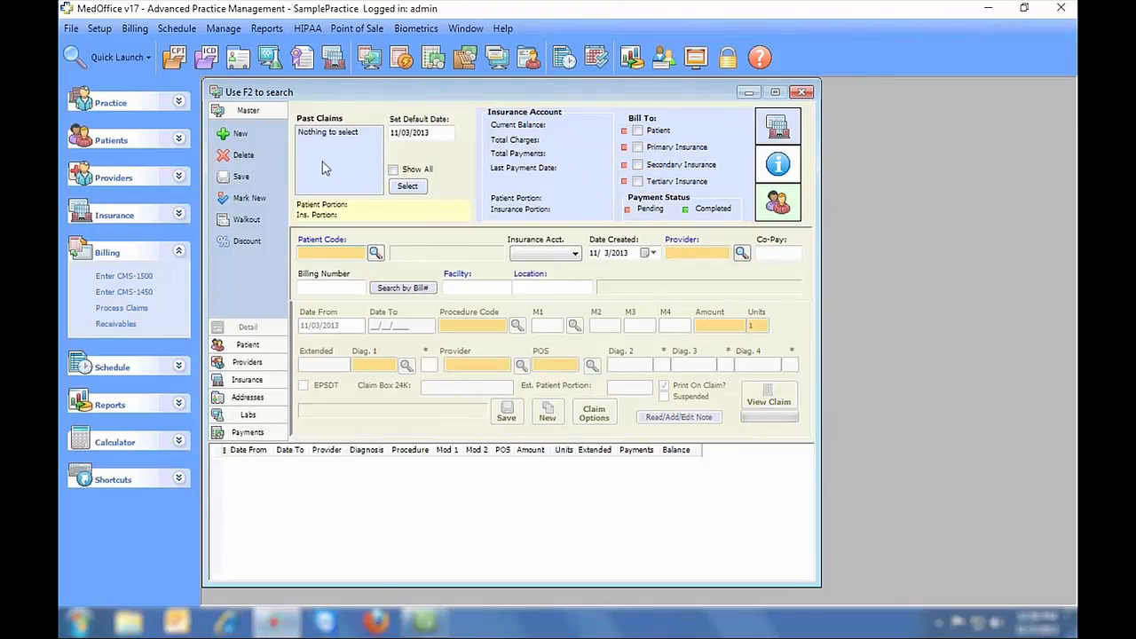
- Search for and load the second listed patient into the new claim
{"action": "left_click", "coordinate": [375, 252]}
{"action": "left_click", "coordinate": [333, 226]}
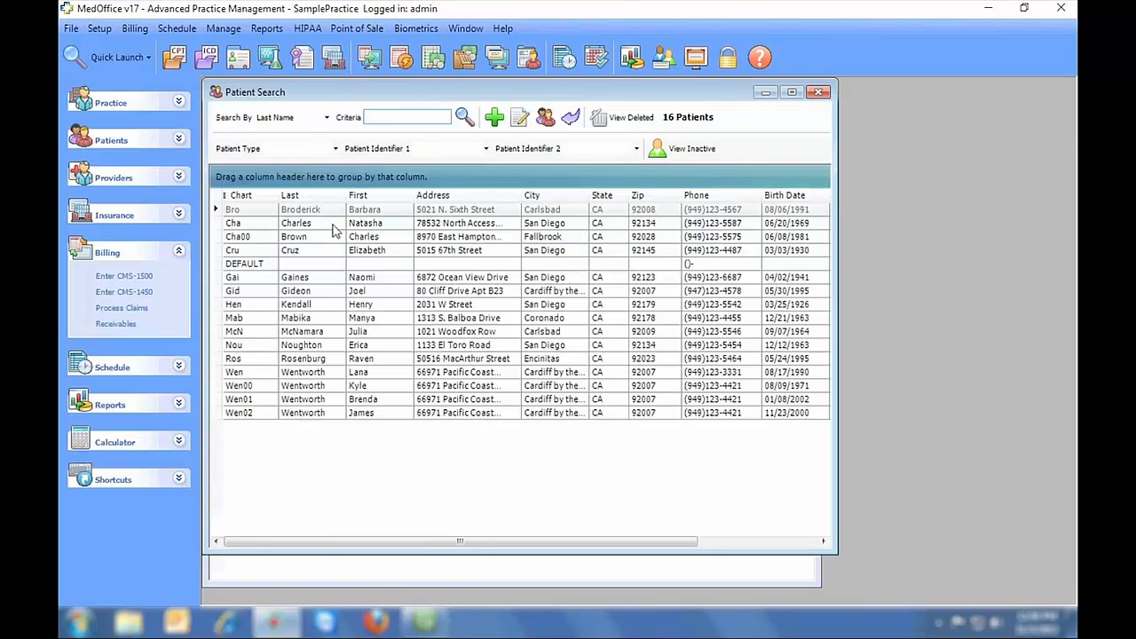
{"action": "double_click", "coordinate": [333, 226]}
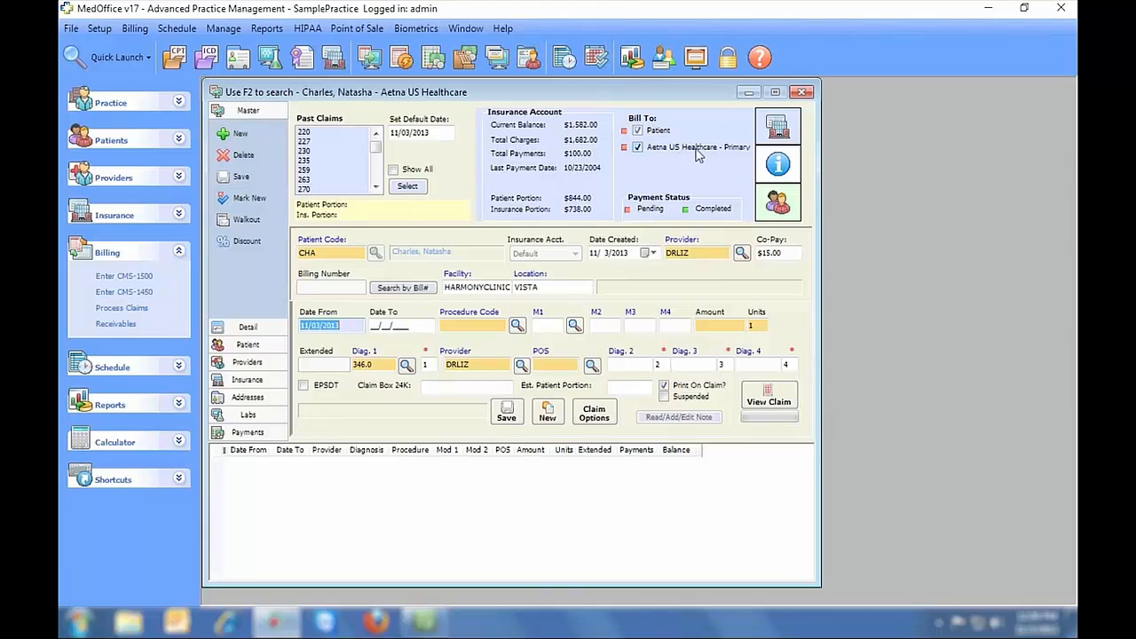
- Toggle billing of the primary insurer off and back on, then close claim entry
{"action": "left_click", "coordinate": [636, 147]}
{"action": "left_click", "coordinate": [636, 147]}
{"action": "left_click", "coordinate": [249, 345]}
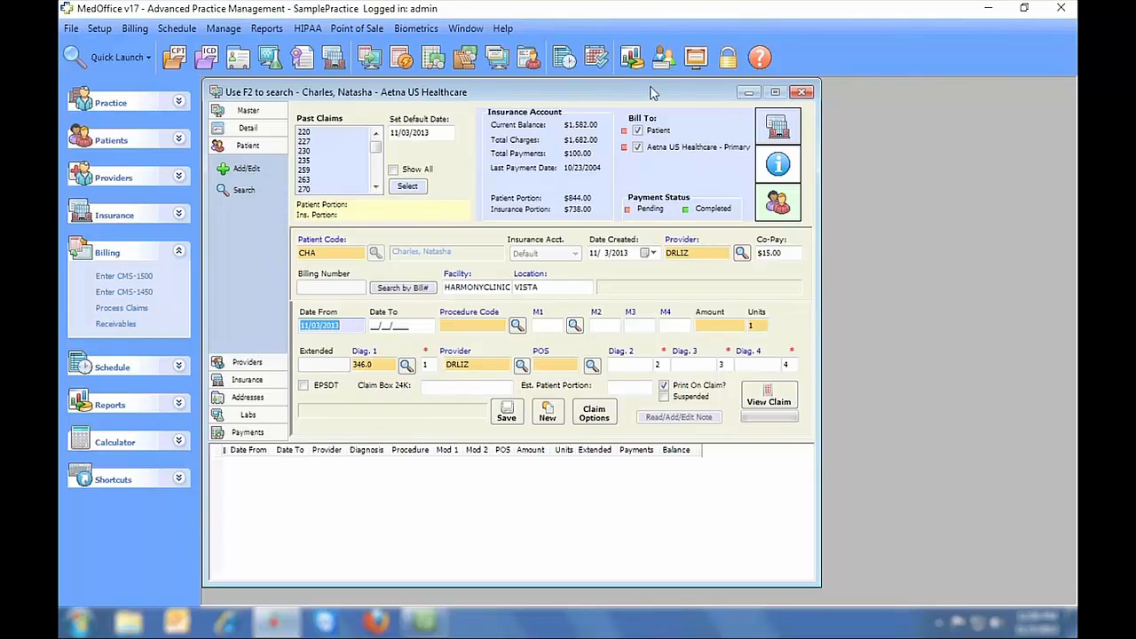
{"action": "left_click", "coordinate": [802, 92]}
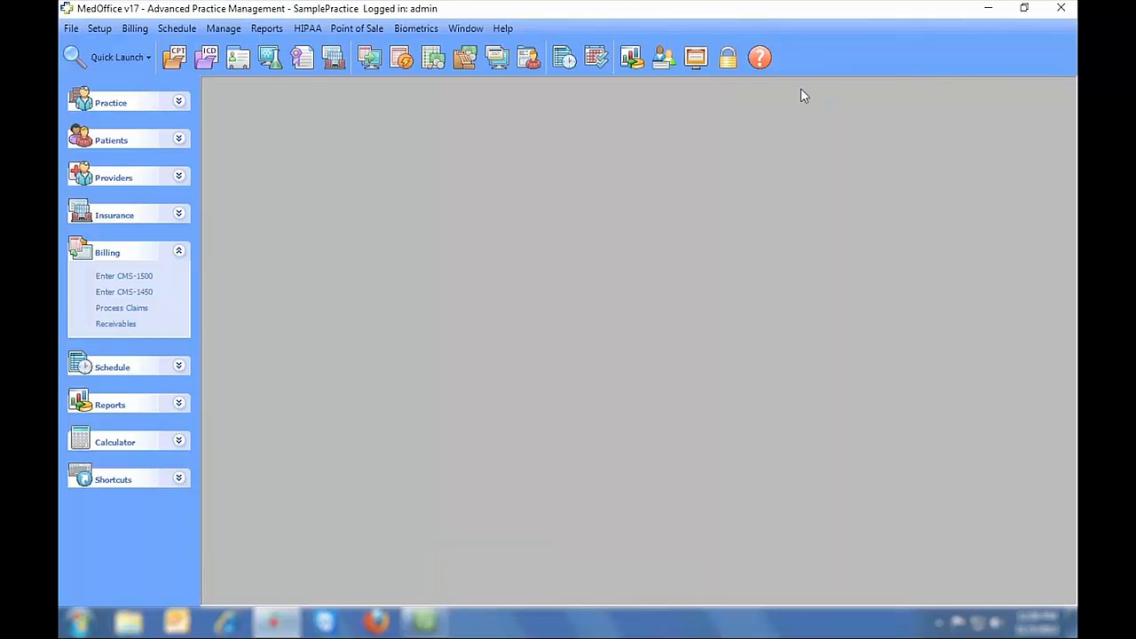
- In Process Claims, check the statement groups, then start a new claim batch
{"action": "left_click", "coordinate": [398, 57]}
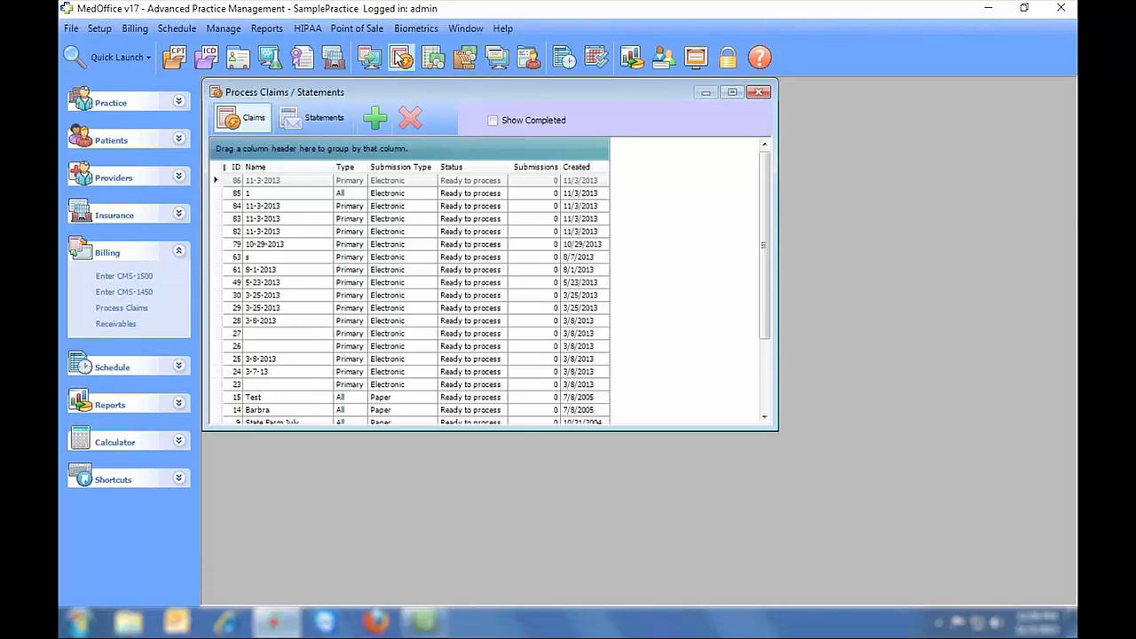
{"action": "left_click", "coordinate": [305, 115]}
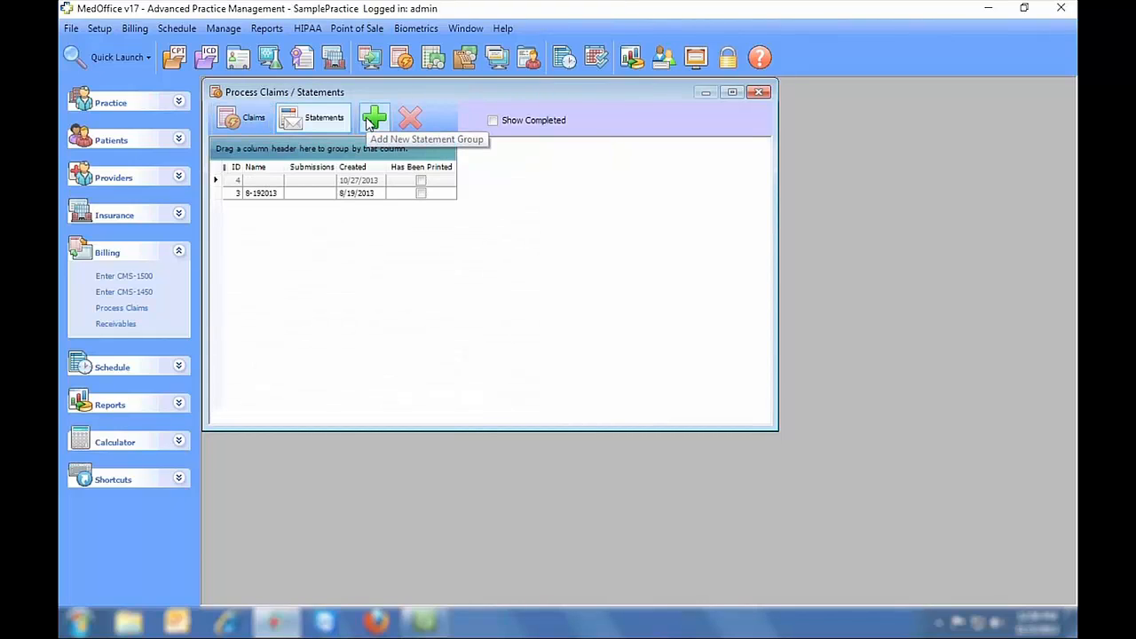
{"action": "left_click", "coordinate": [248, 125]}
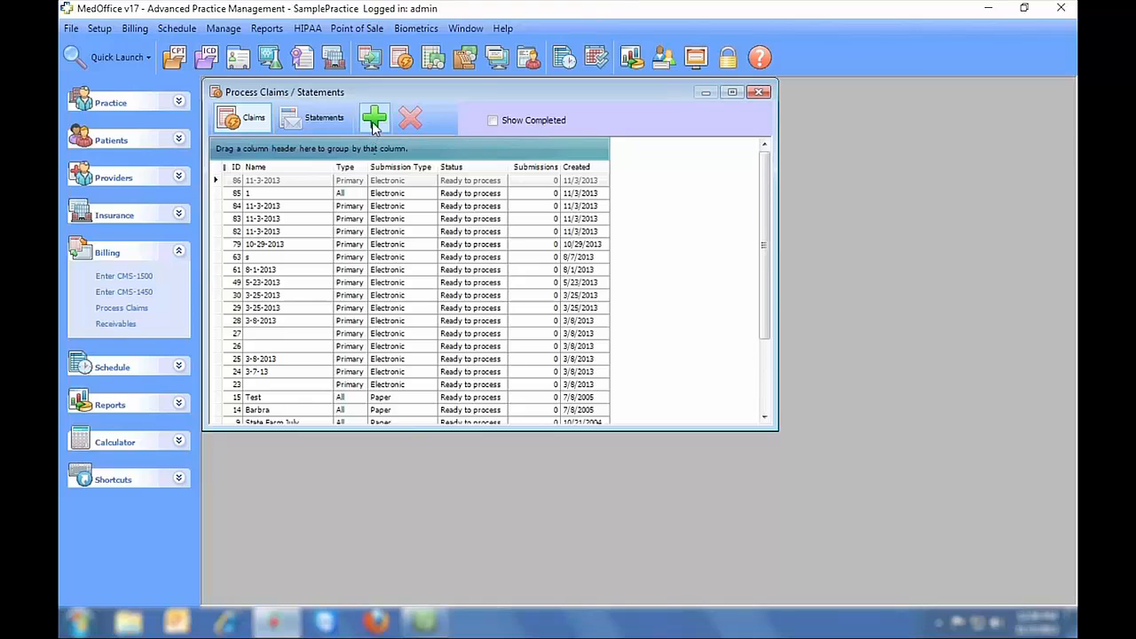
{"action": "left_click", "coordinate": [374, 120]}
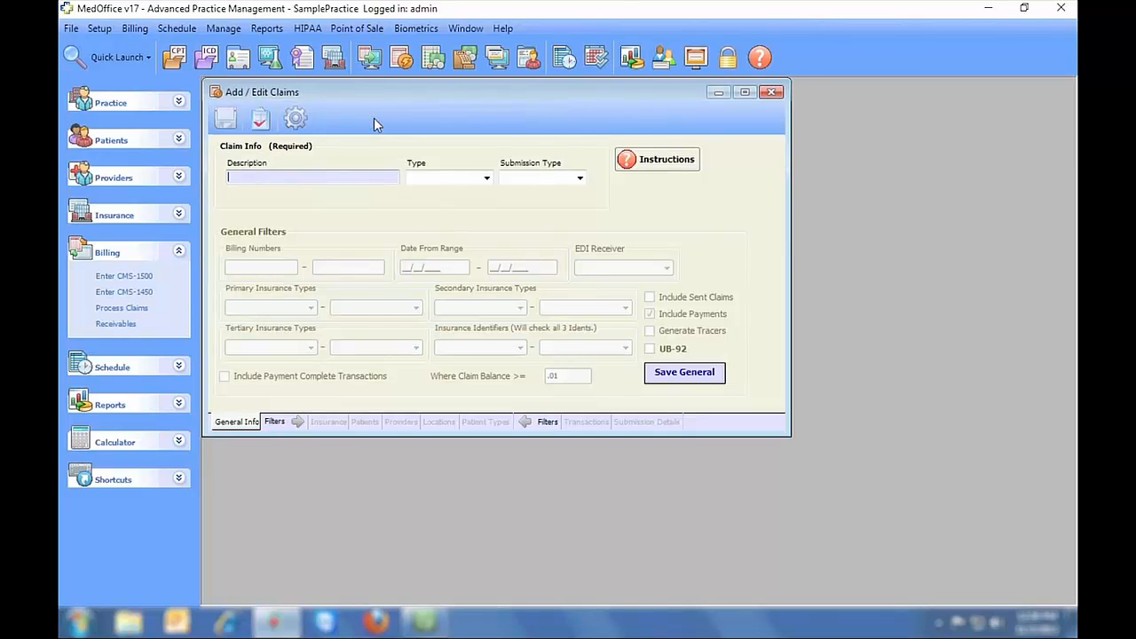
- Save a new claim batch described 11-3-2013 as Primary, Electronic submission, confirming Claim #87
{"action": "type", "text": "11-3-2013"}
{"action": "key", "text": "Tab"}
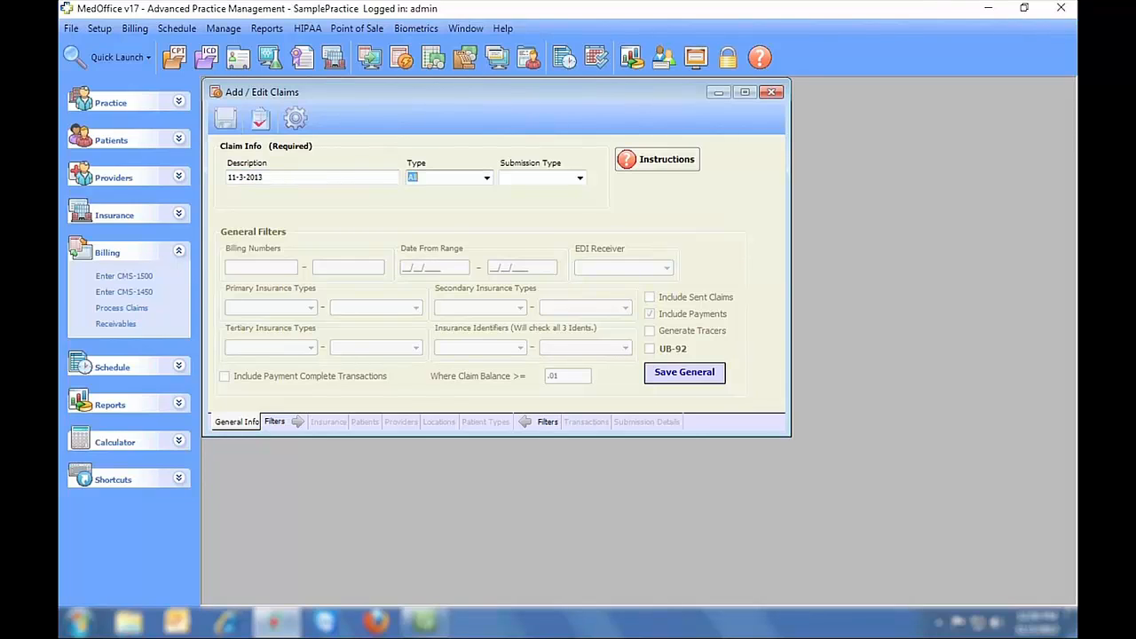
{"action": "key", "text": "Down"}
{"action": "key", "text": "Tab"}
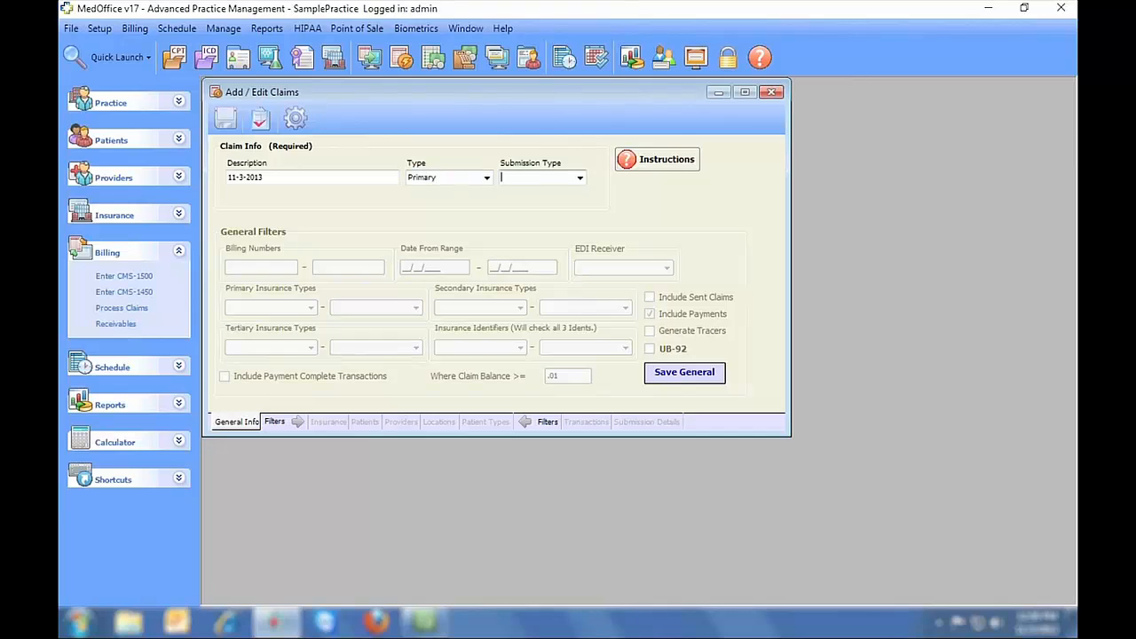
{"action": "key", "text": "Down"}
{"action": "left_click", "coordinate": [232, 120]}
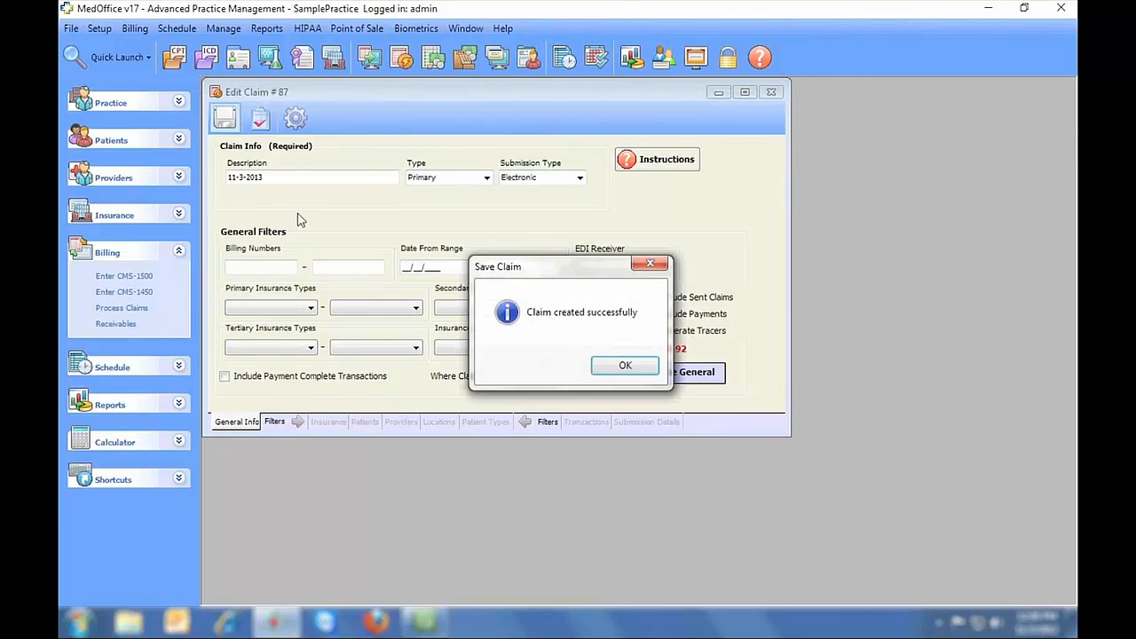
{"action": "left_click", "coordinate": [625, 367]}
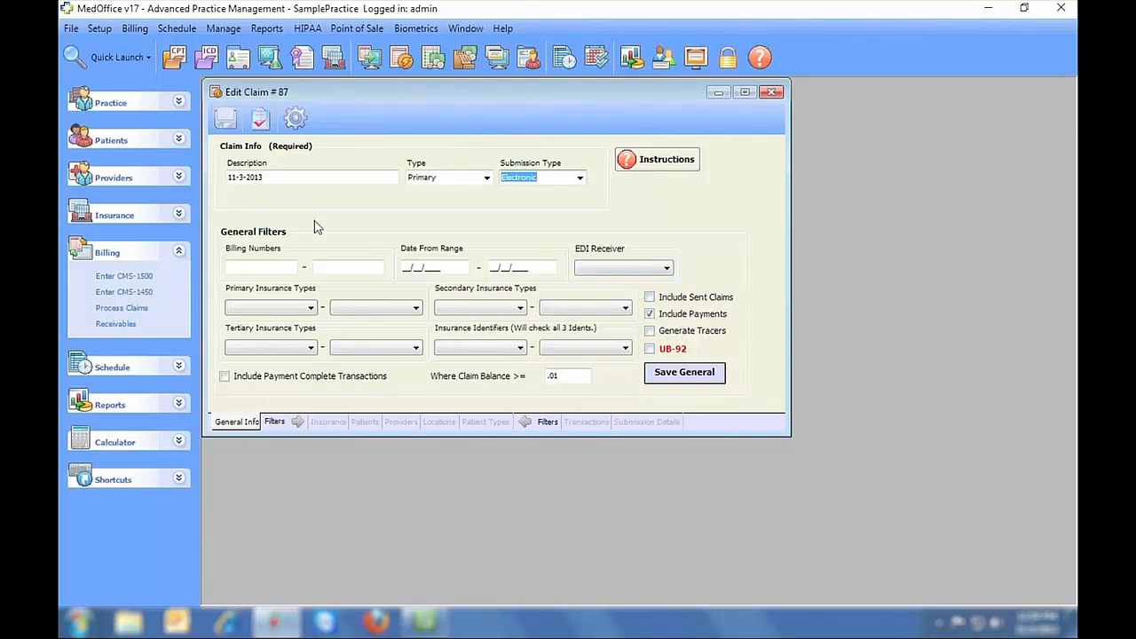
- Review the batch's insurance, patient, provider, location and patient-type filters, ending on Transactions
{"action": "left_click", "coordinate": [329, 422]}
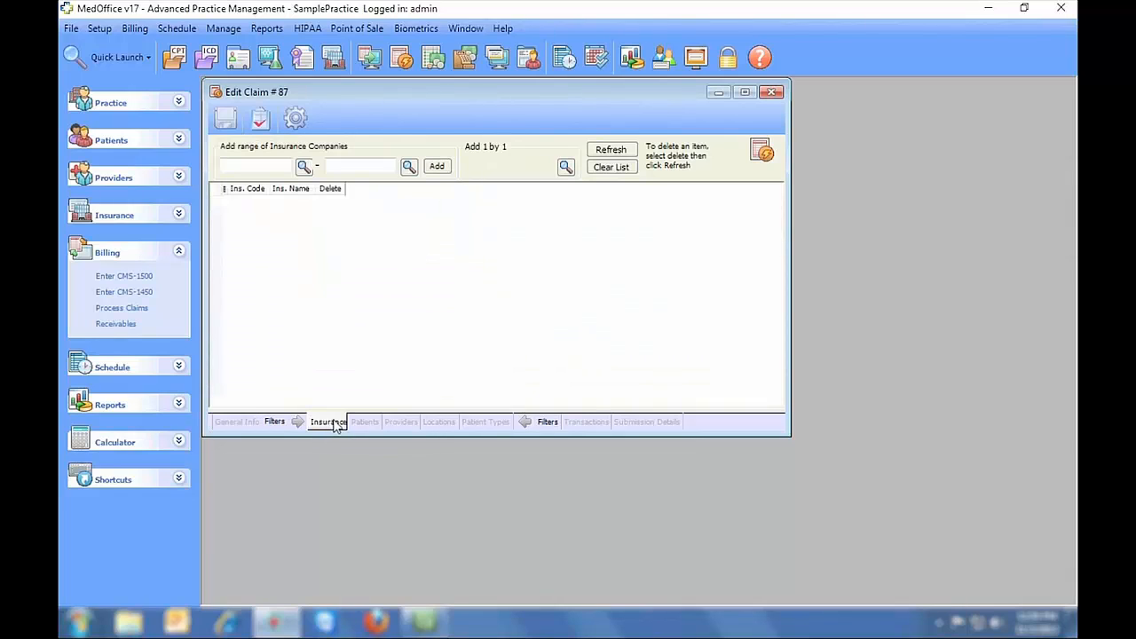
{"action": "left_click", "coordinate": [362, 422]}
{"action": "left_click", "coordinate": [399, 422]}
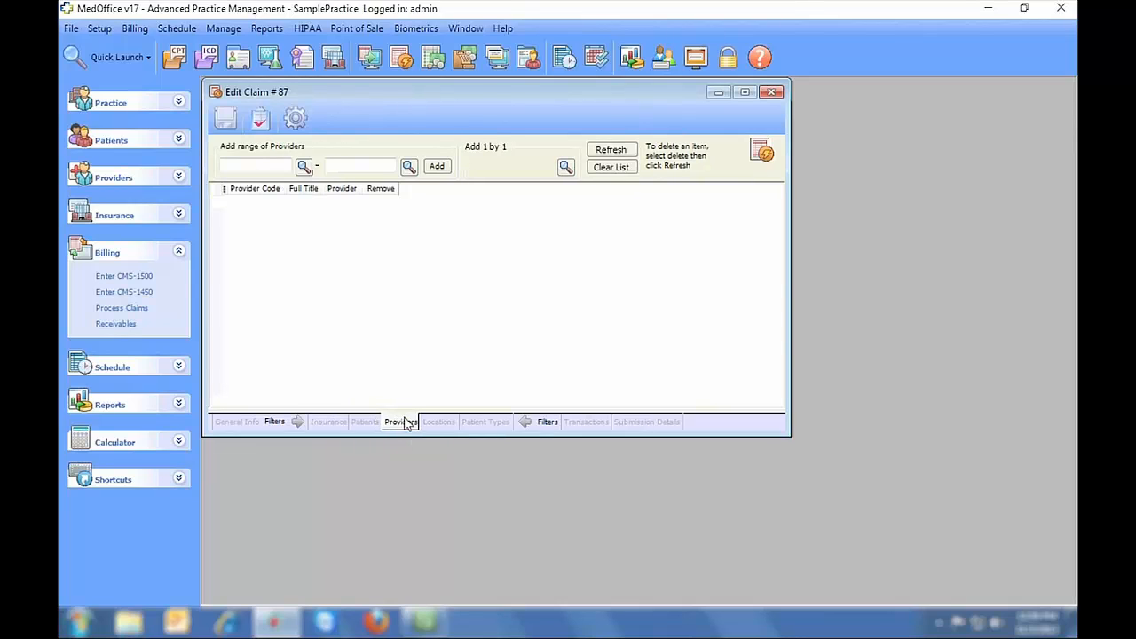
{"action": "left_click", "coordinate": [441, 422]}
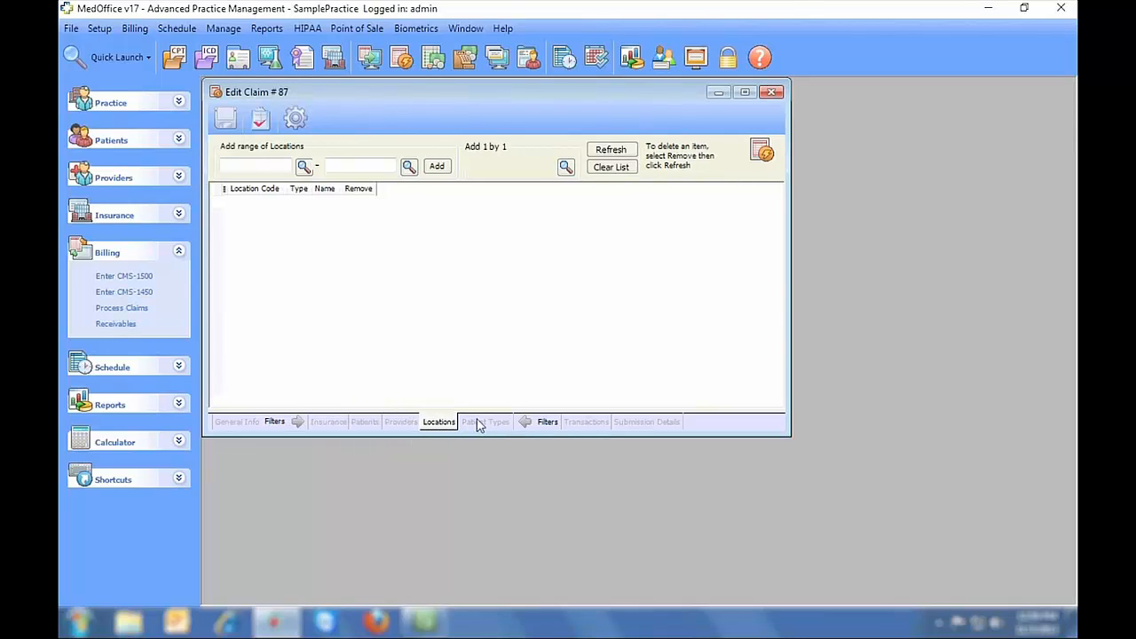
{"action": "left_click", "coordinate": [484, 422]}
{"action": "left_click", "coordinate": [585, 422]}
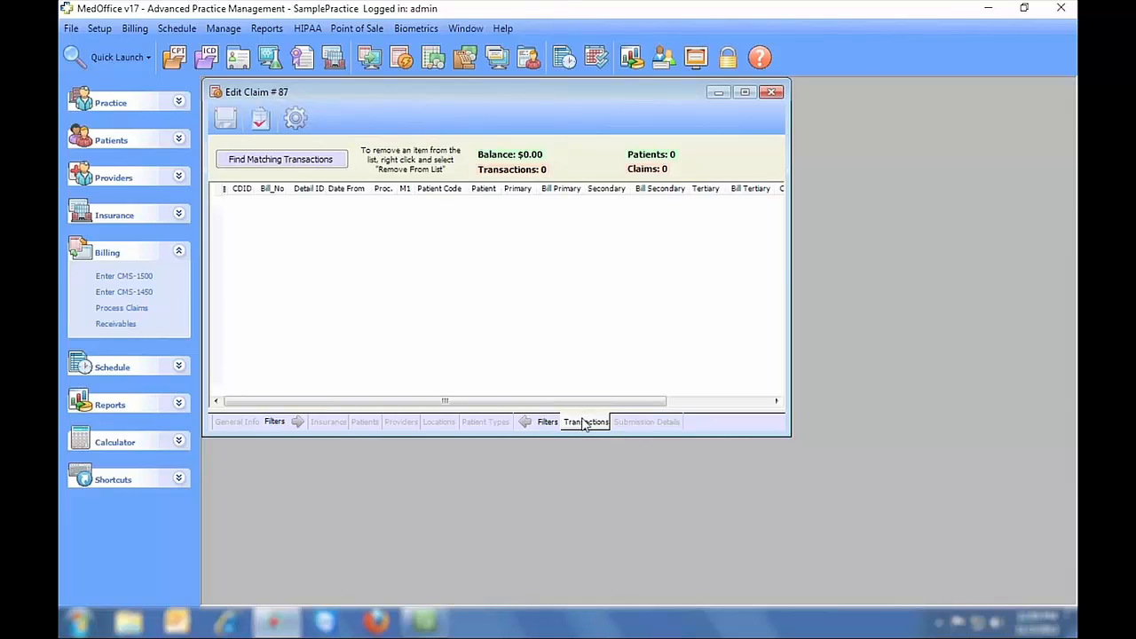
- Find the 7 matching transactions totalling $382.00 and proceed to generating claims
{"action": "left_click", "coordinate": [322, 160]}
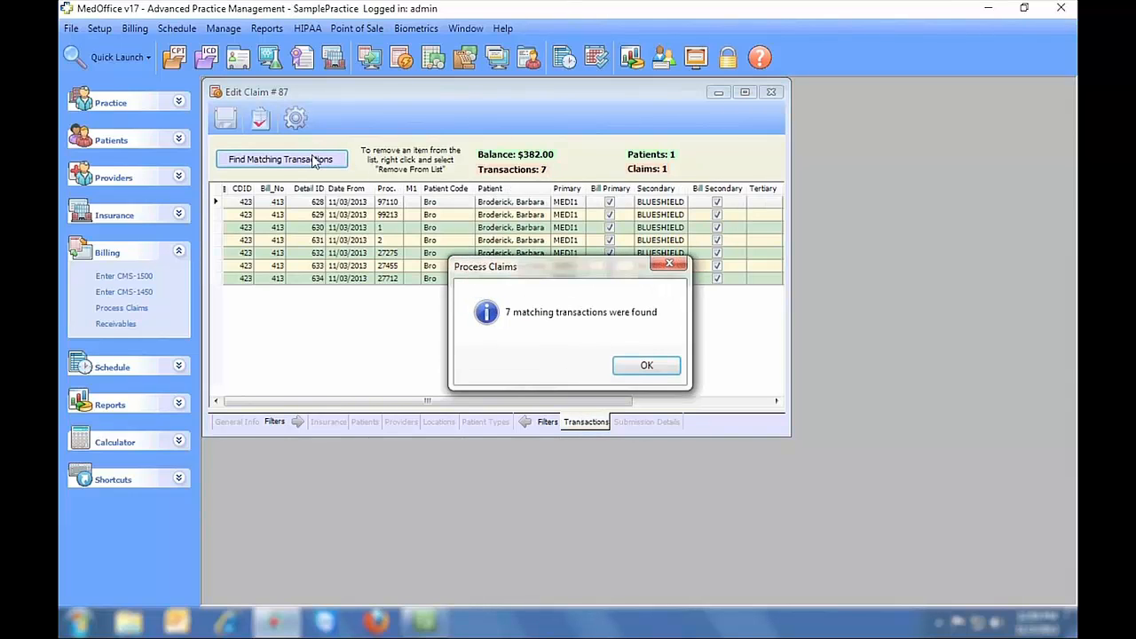
{"action": "left_click", "coordinate": [645, 366]}
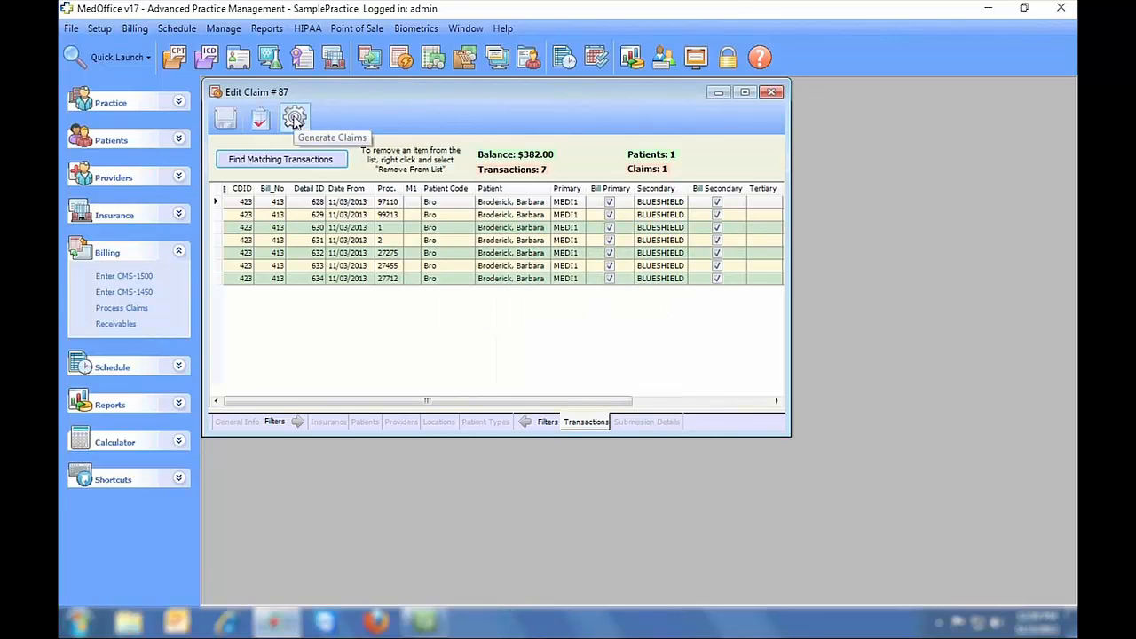
{"action": "left_click", "coordinate": [295, 119]}
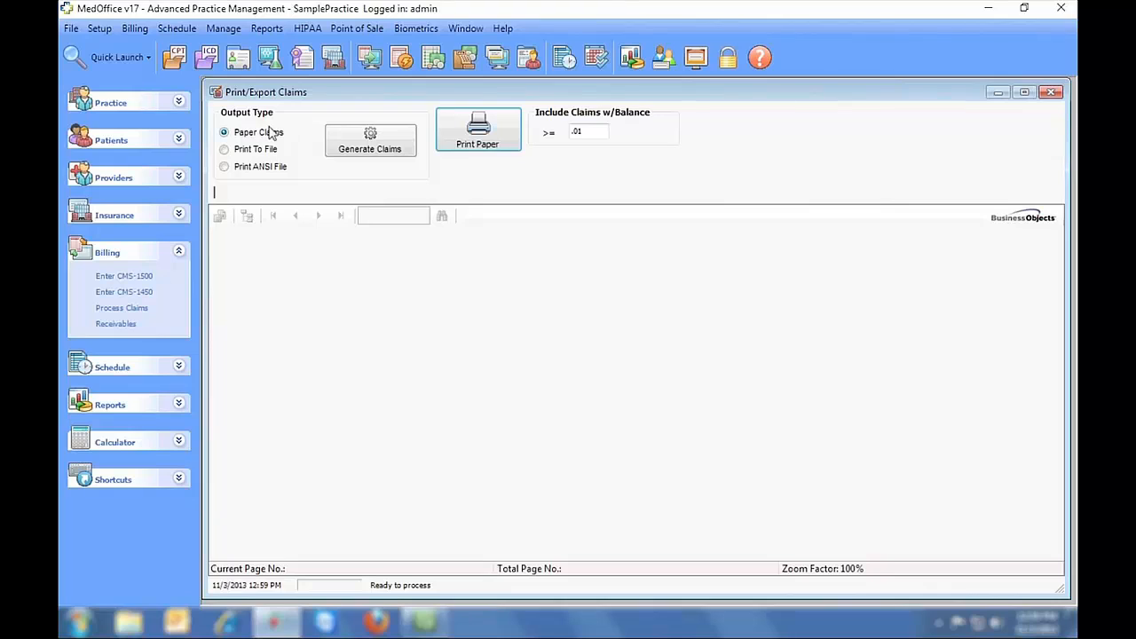
- Export the batch's claims as an ANSI file named 11-3-2013
{"action": "left_click", "coordinate": [224, 149]}
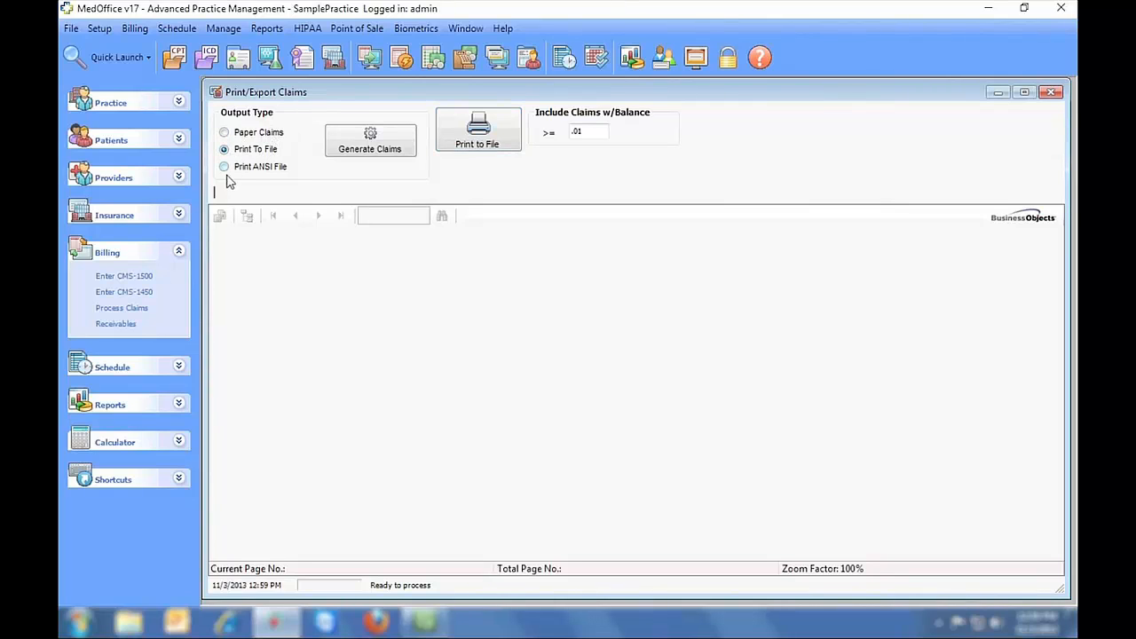
{"action": "left_click", "coordinate": [225, 167]}
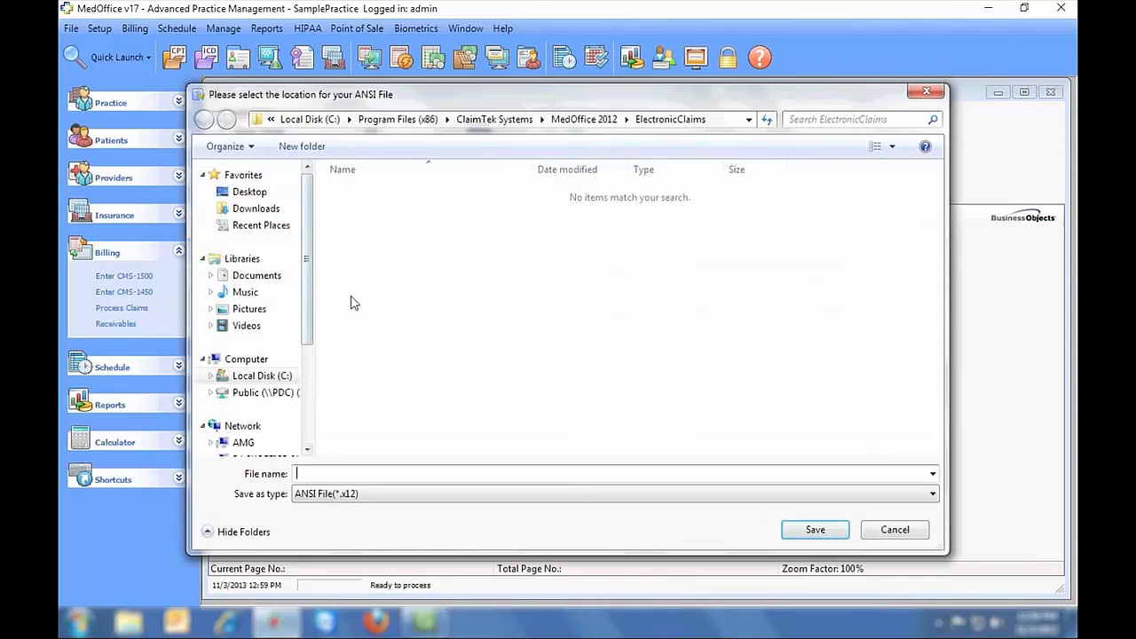
{"action": "type", "text": "11-3-2013"}
{"action": "left_click", "coordinate": [811, 531]}
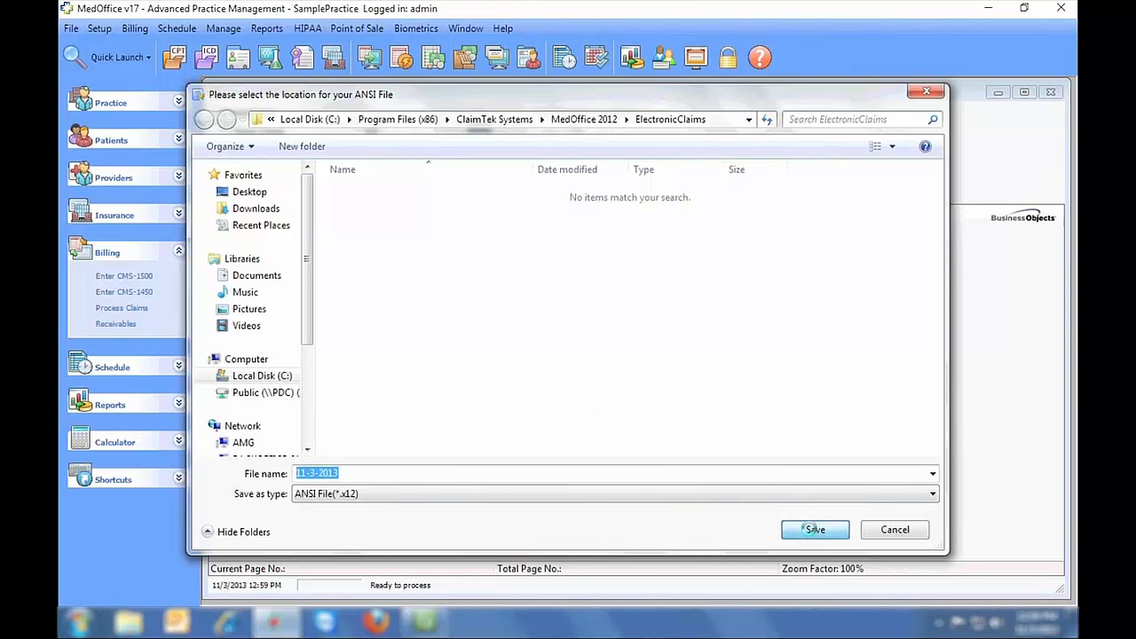
- Close the file dialog, Print/Export Claims, claim batch #87 and the claim batches list
{"action": "left_click", "coordinate": [925, 92]}
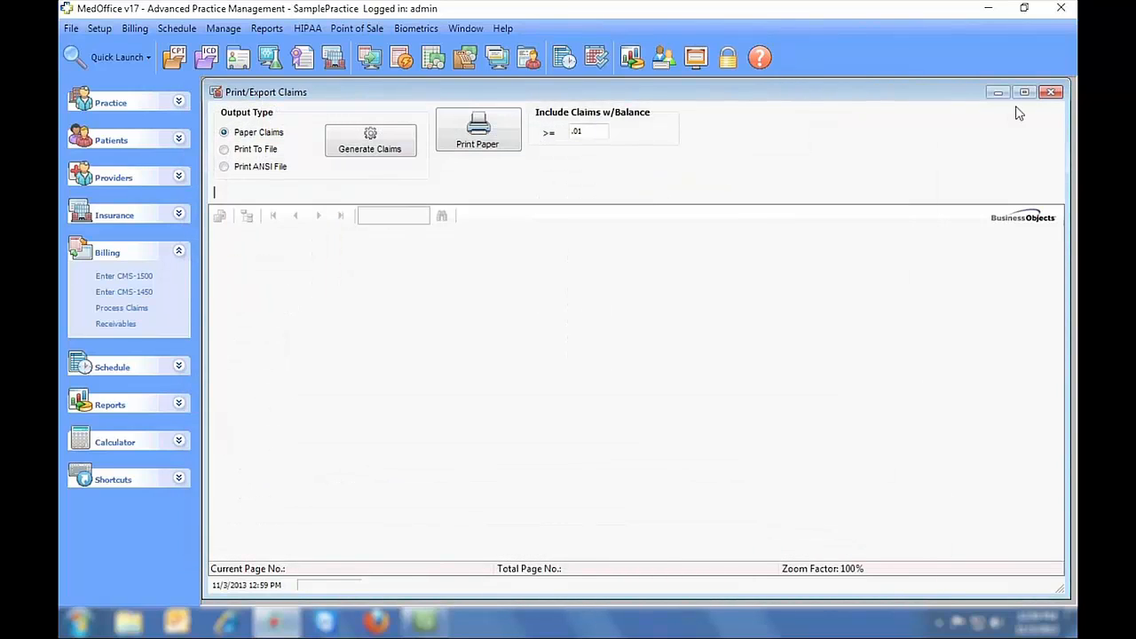
{"action": "left_click", "coordinate": [1049, 92]}
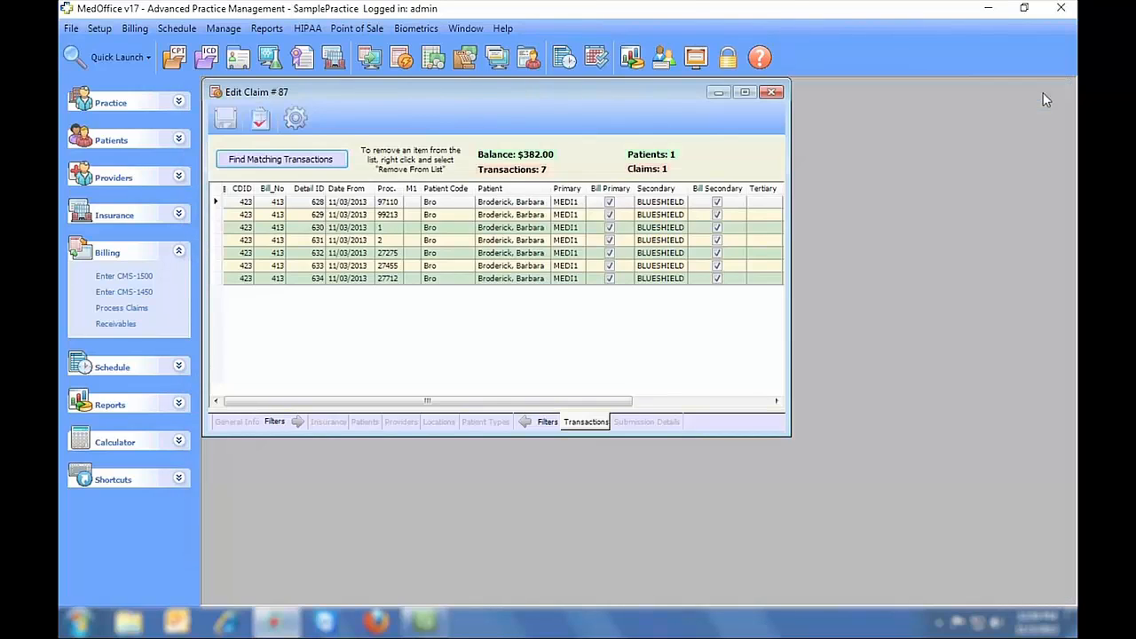
{"action": "left_click", "coordinate": [771, 93]}
{"action": "left_click", "coordinate": [760, 92]}
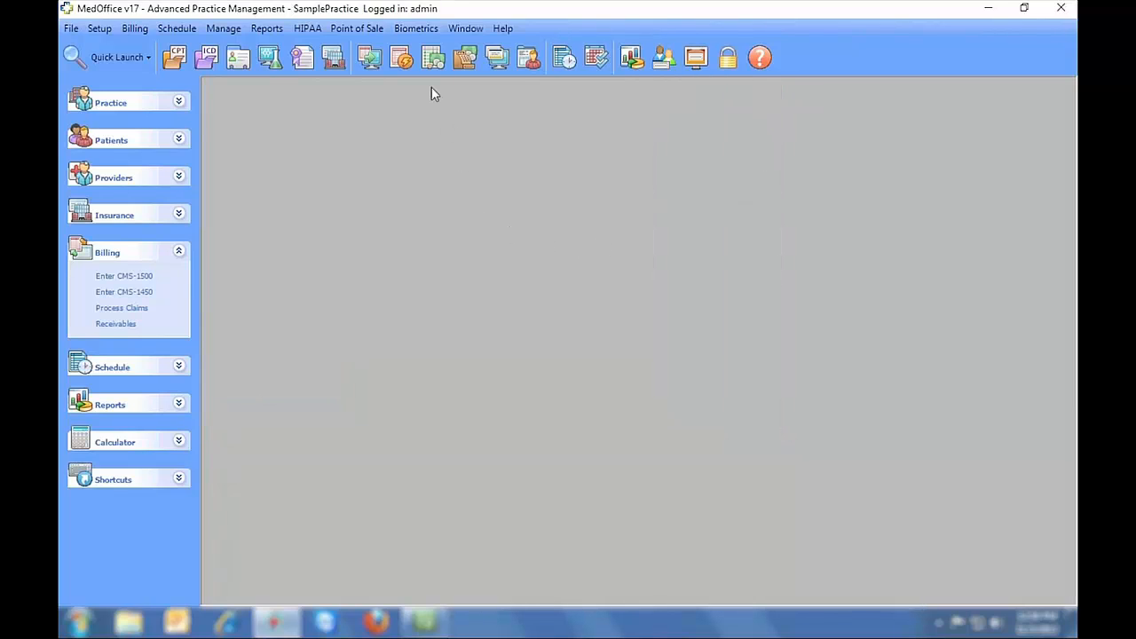
- Start a new insurance receivable described Medicare and enter the check reference number
{"action": "left_click", "coordinate": [432, 59]}
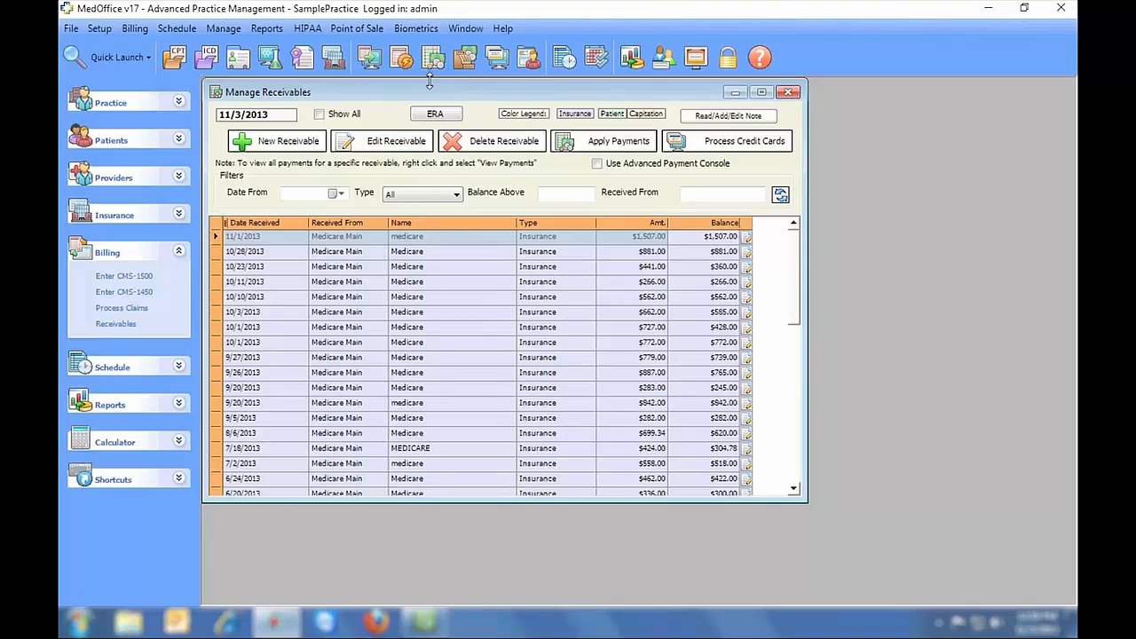
{"action": "left_click", "coordinate": [281, 144]}
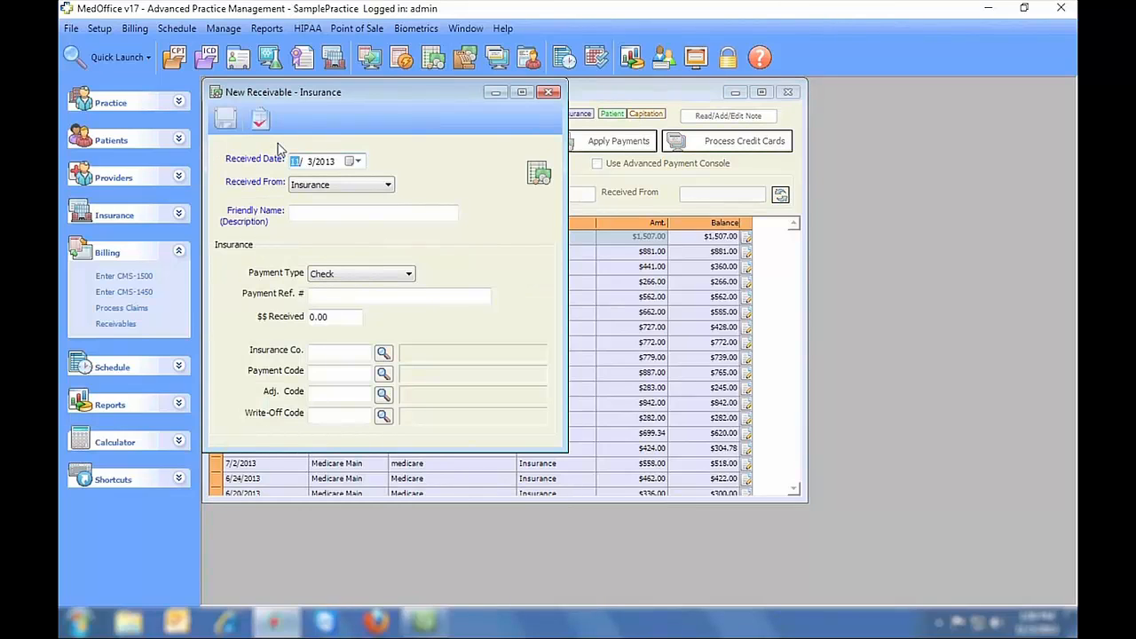
{"action": "left_click", "coordinate": [344, 213]}
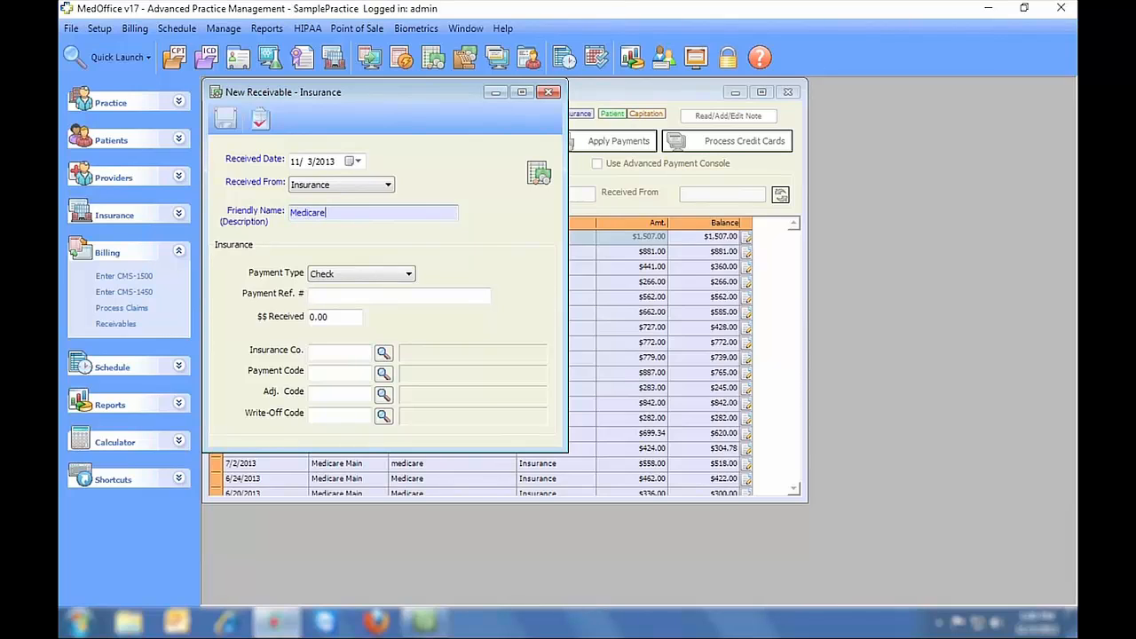
{"action": "type", "text": "Medicare"}
{"action": "left_click", "coordinate": [352, 294]}
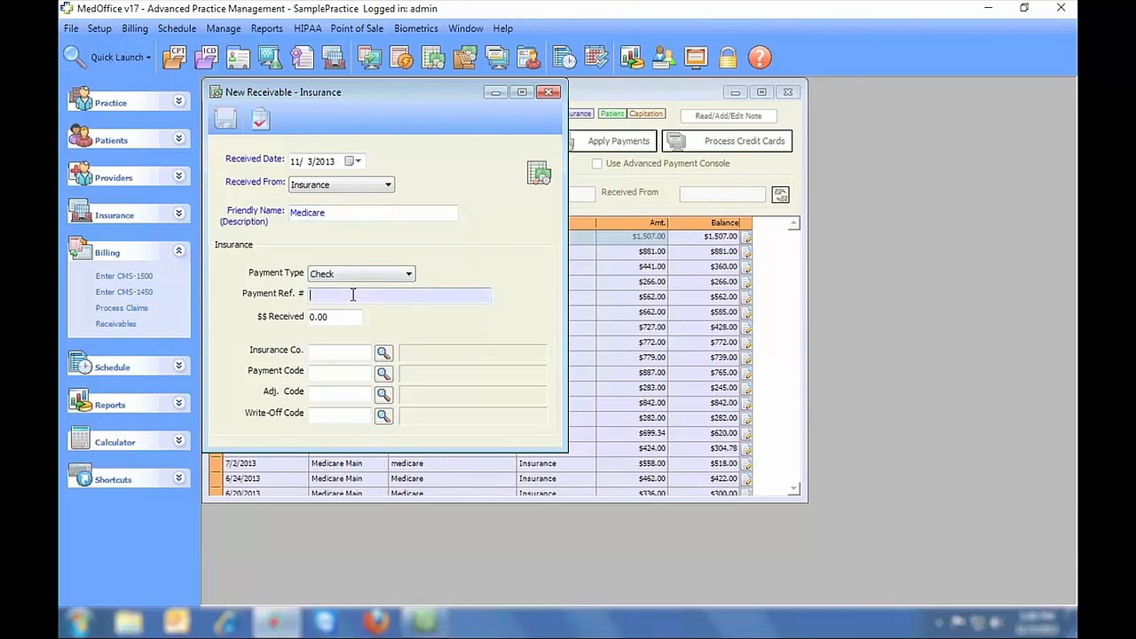
{"action": "type", "text": "45789635"}
{"action": "key", "text": "Tab"}
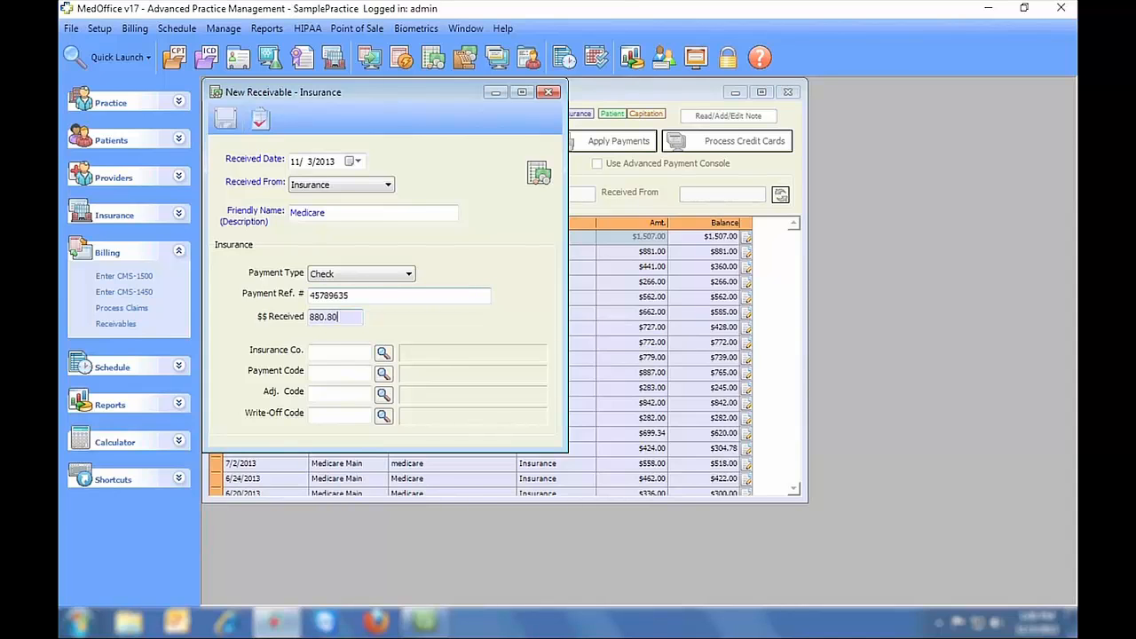
- Set payer Medicare Main and payment code PIS Primary Insurance Payment, then save the $880.80 receivable
{"action": "left_click", "coordinate": [382, 352]}
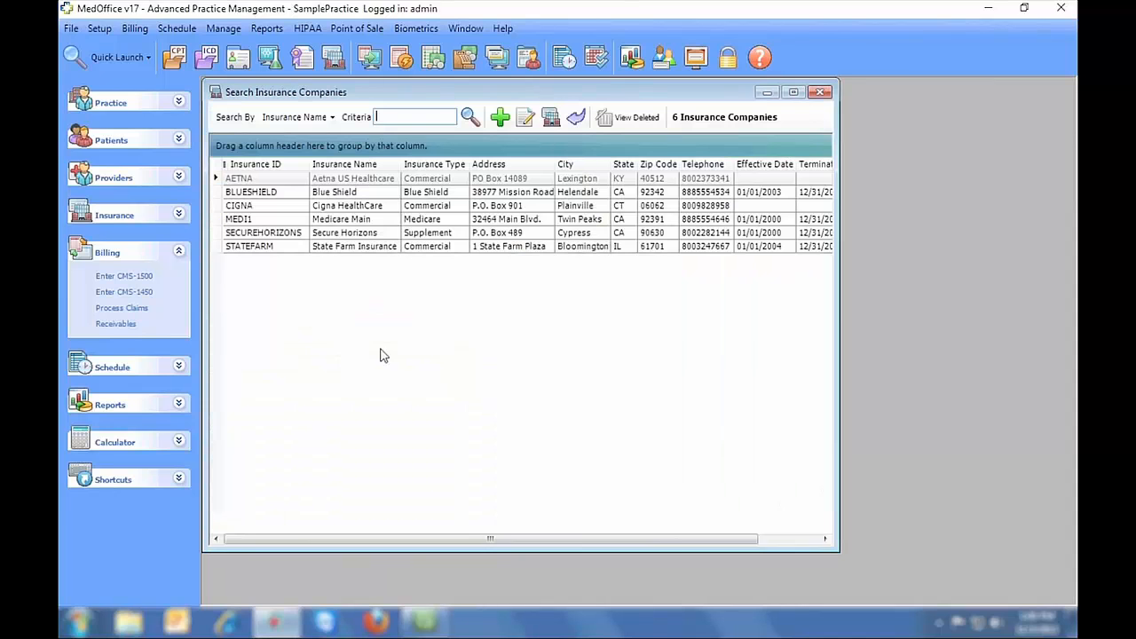
{"action": "double_click", "coordinate": [341, 221]}
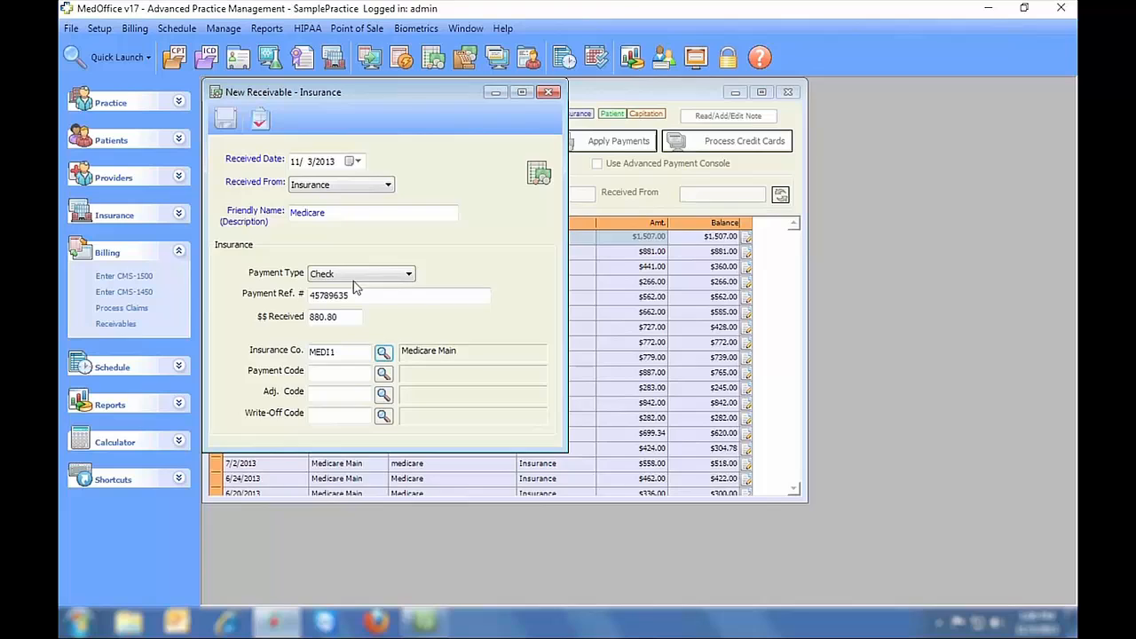
{"action": "left_click", "coordinate": [384, 374]}
{"action": "left_click", "coordinate": [344, 196]}
{"action": "double_click", "coordinate": [344, 195]}
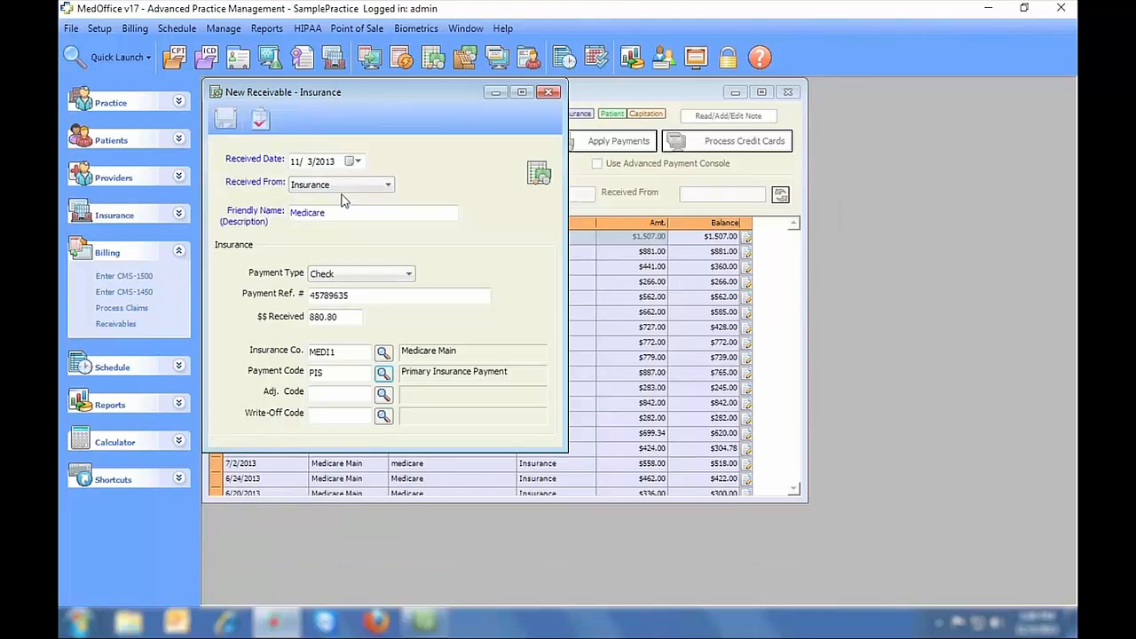
{"action": "left_click", "coordinate": [228, 118]}
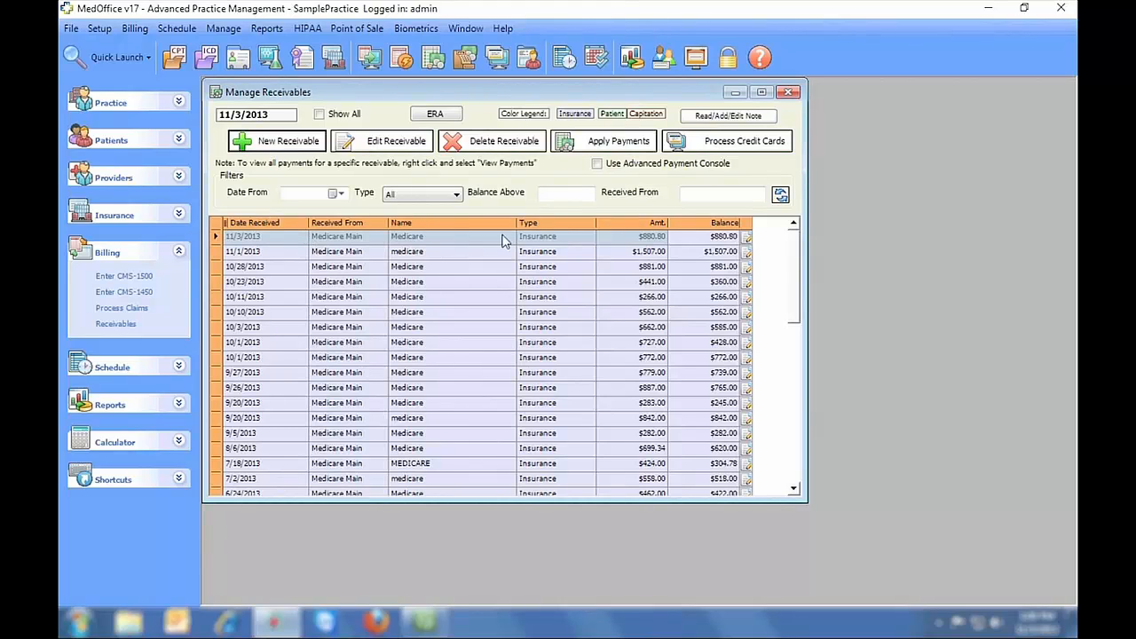
- Apply the Medicare receivable to the first listed patient and select claim 413's first line
{"action": "left_click", "coordinate": [624, 148]}
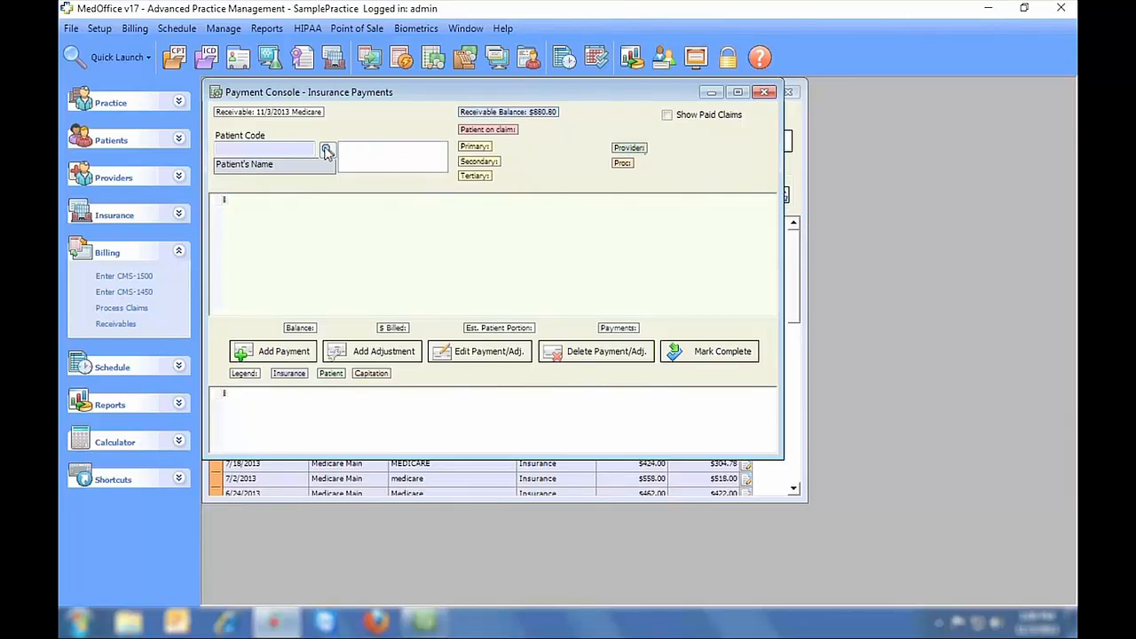
{"action": "left_click", "coordinate": [326, 151]}
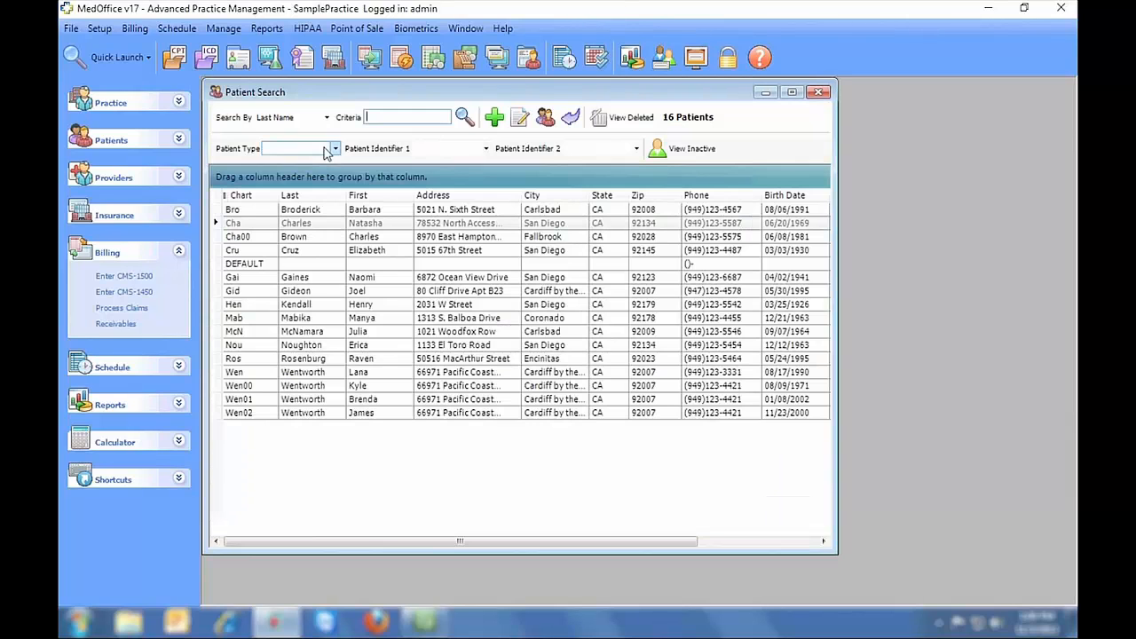
{"action": "double_click", "coordinate": [330, 215]}
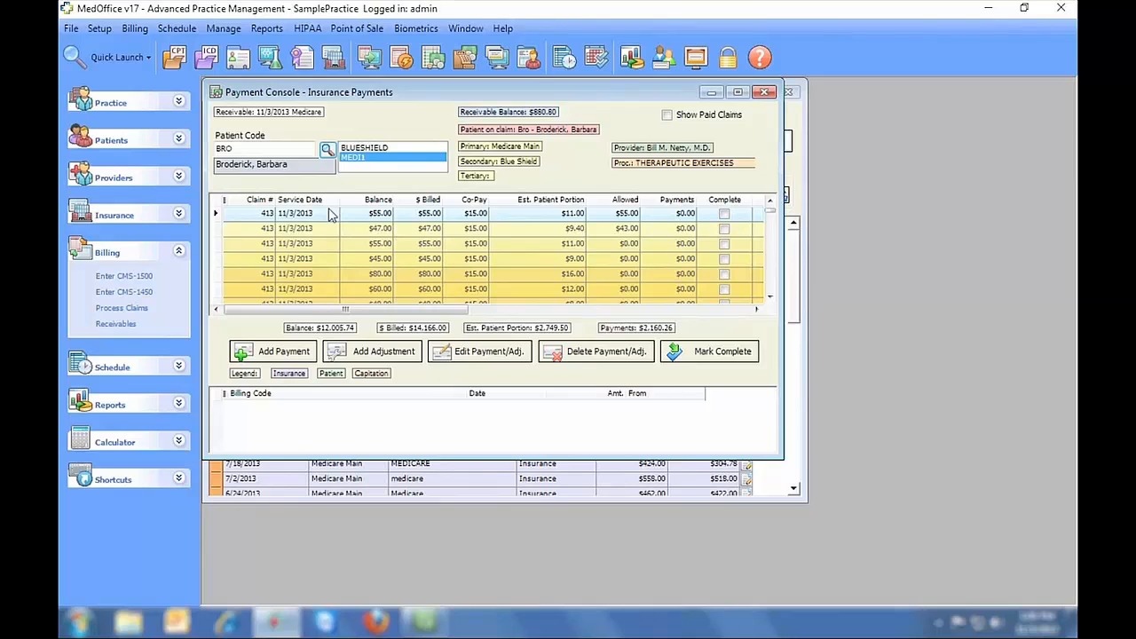
{"action": "left_click", "coordinate": [494, 215]}
- Post a $40.00 payment to that line and close the payment console
{"action": "left_click", "coordinate": [294, 351]}
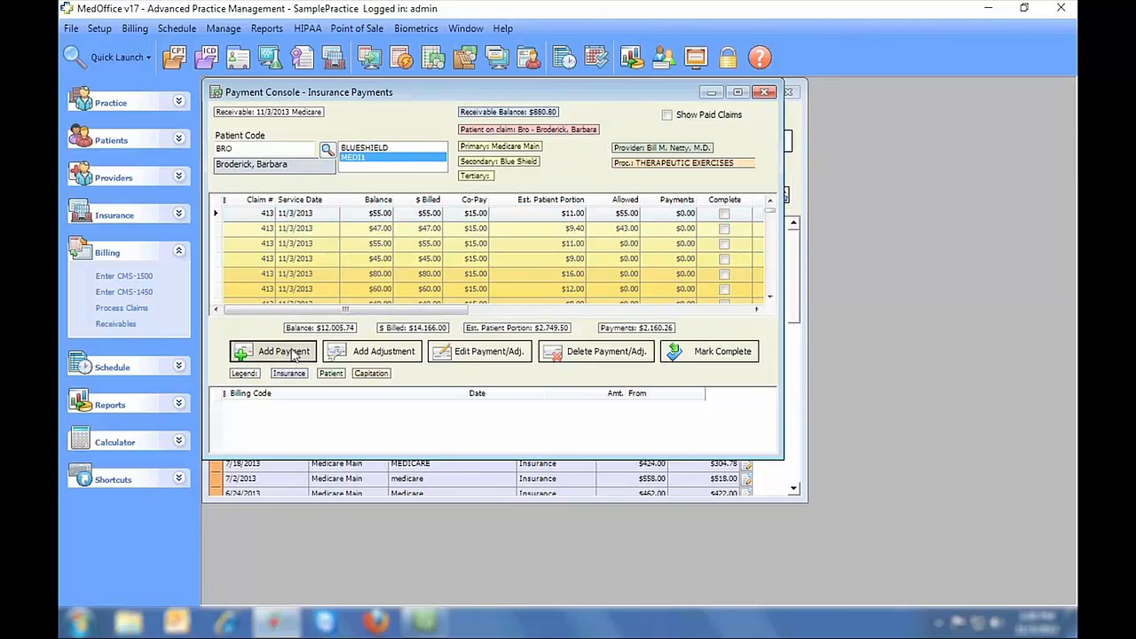
{"action": "left_click_drag", "start_coordinate": [380, 239], "coordinate": [350, 240]}
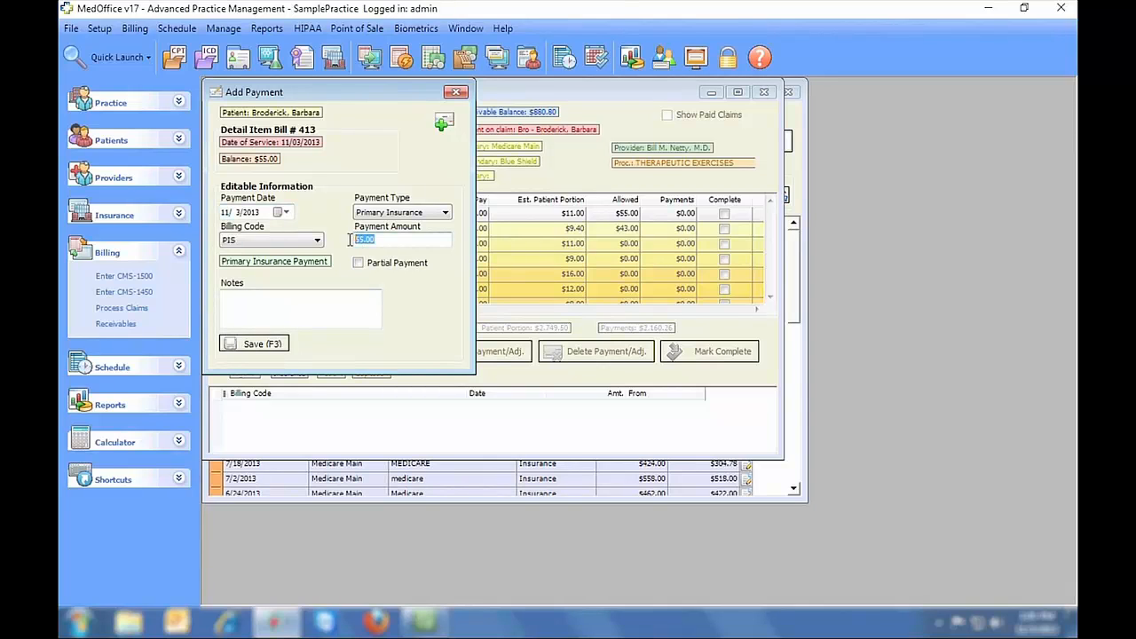
{"action": "type", "text": "40"}
{"action": "left_click", "coordinate": [254, 344]}
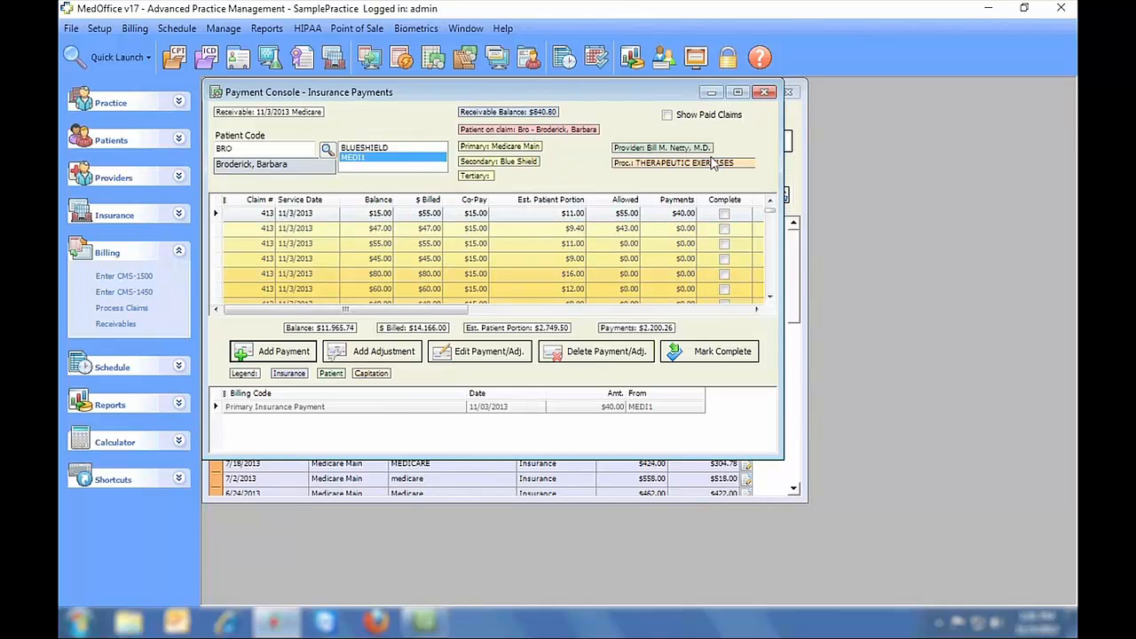
{"action": "left_click", "coordinate": [764, 91]}
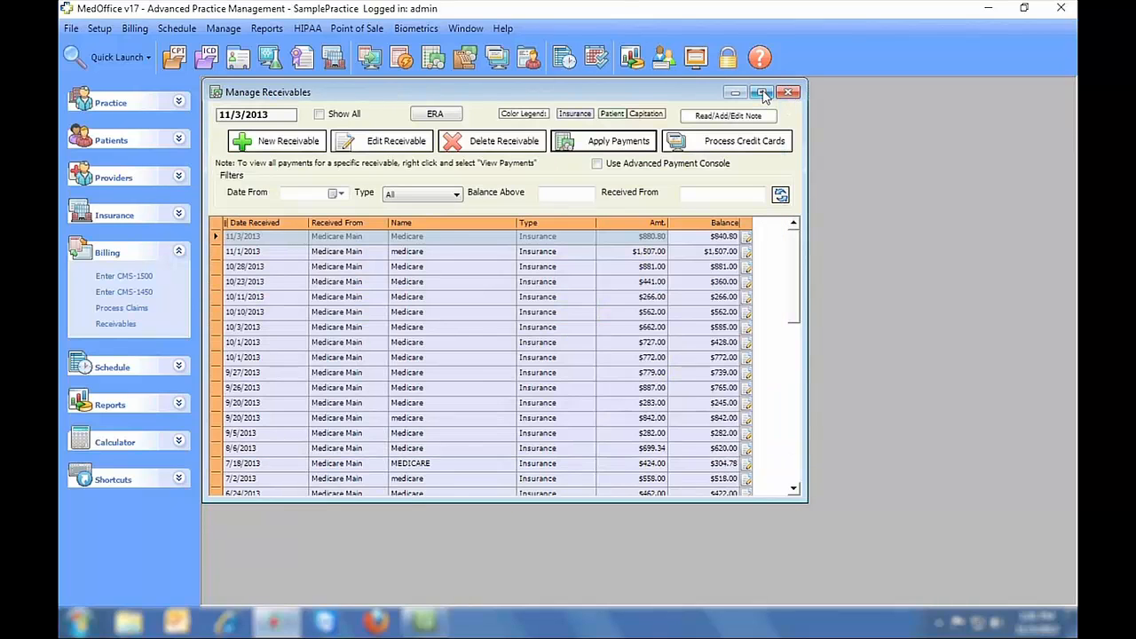
- Enable the advanced payment console and load the first patient's claims, sorted newest bill first
{"action": "left_click", "coordinate": [597, 164]}
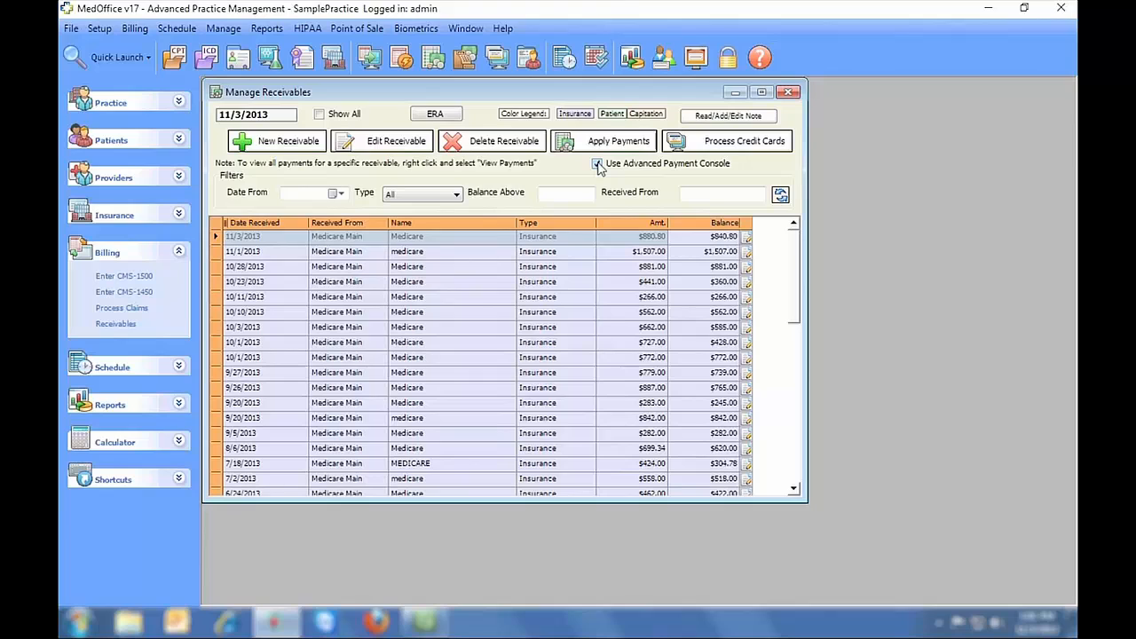
{"action": "left_click", "coordinate": [452, 236]}
{"action": "left_click", "coordinate": [583, 147]}
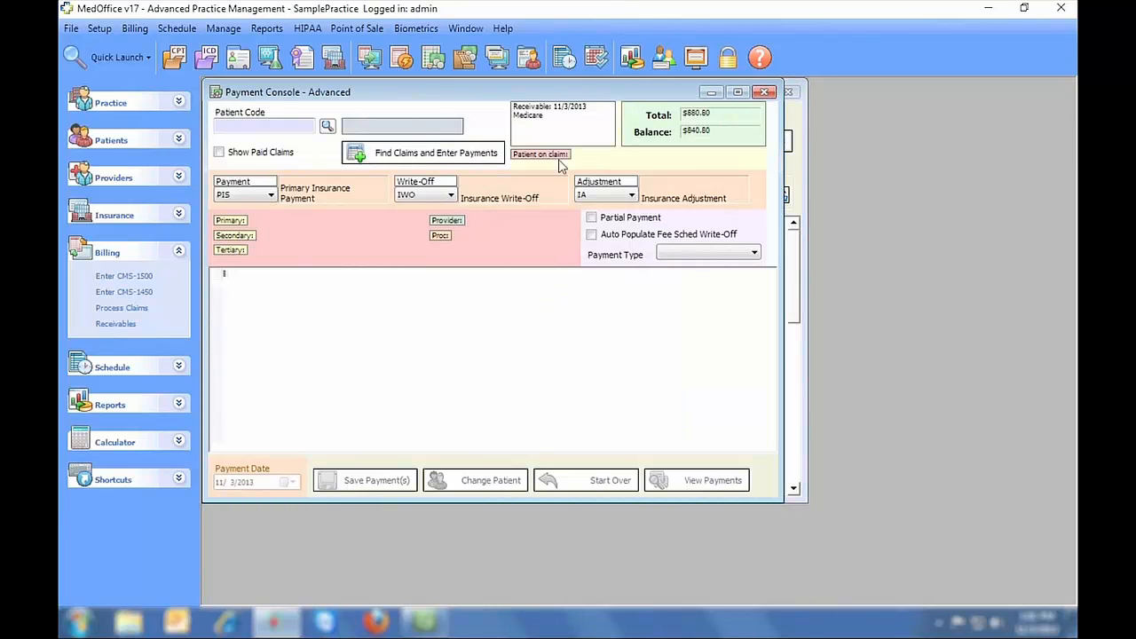
{"action": "left_click", "coordinate": [327, 128]}
{"action": "double_click", "coordinate": [311, 208]}
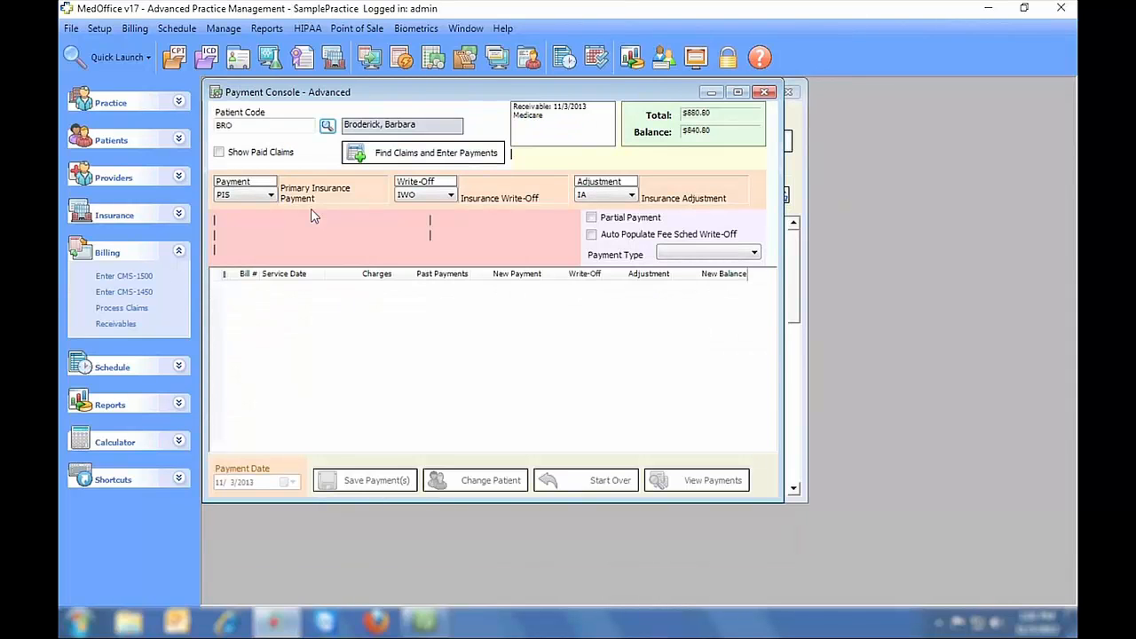
{"action": "left_click", "coordinate": [462, 156]}
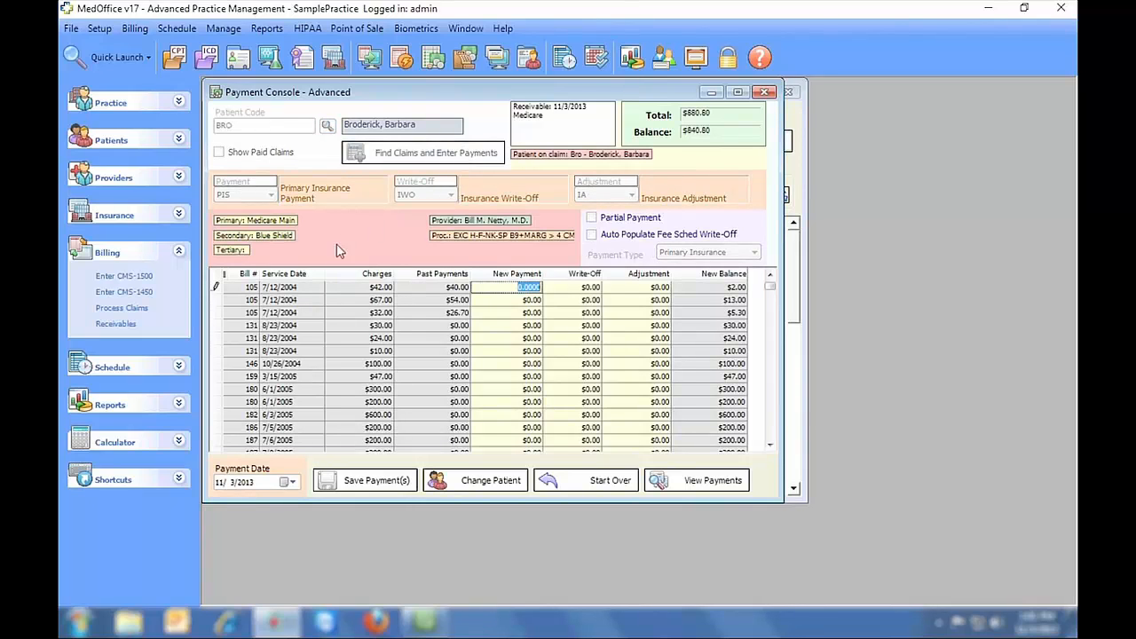
{"action": "left_click", "coordinate": [246, 275]}
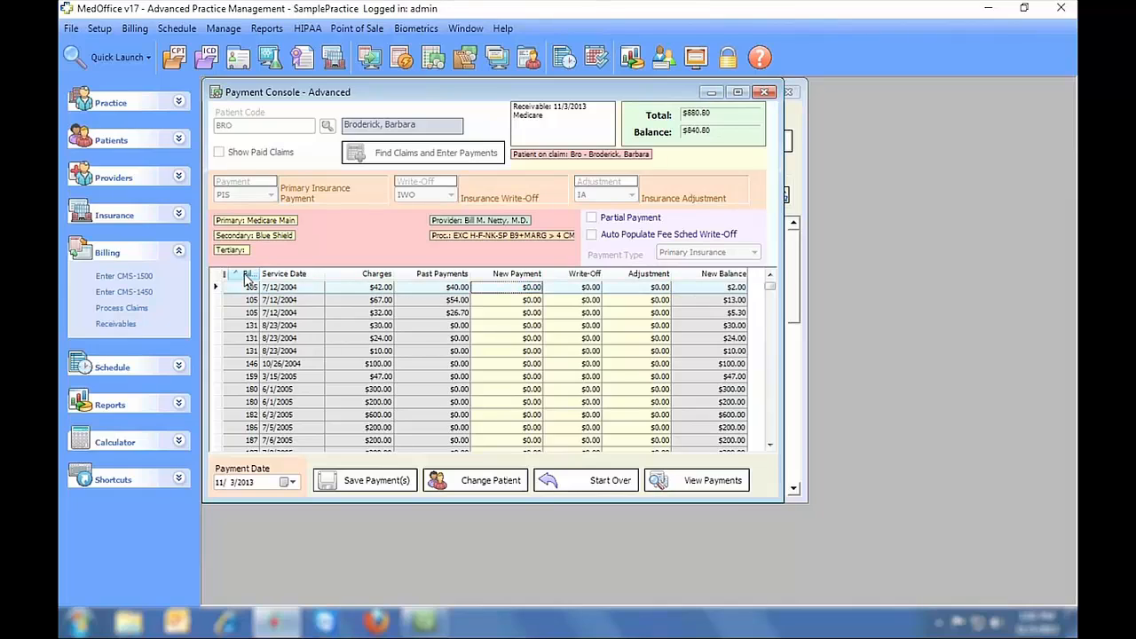
{"action": "left_click", "coordinate": [247, 275]}
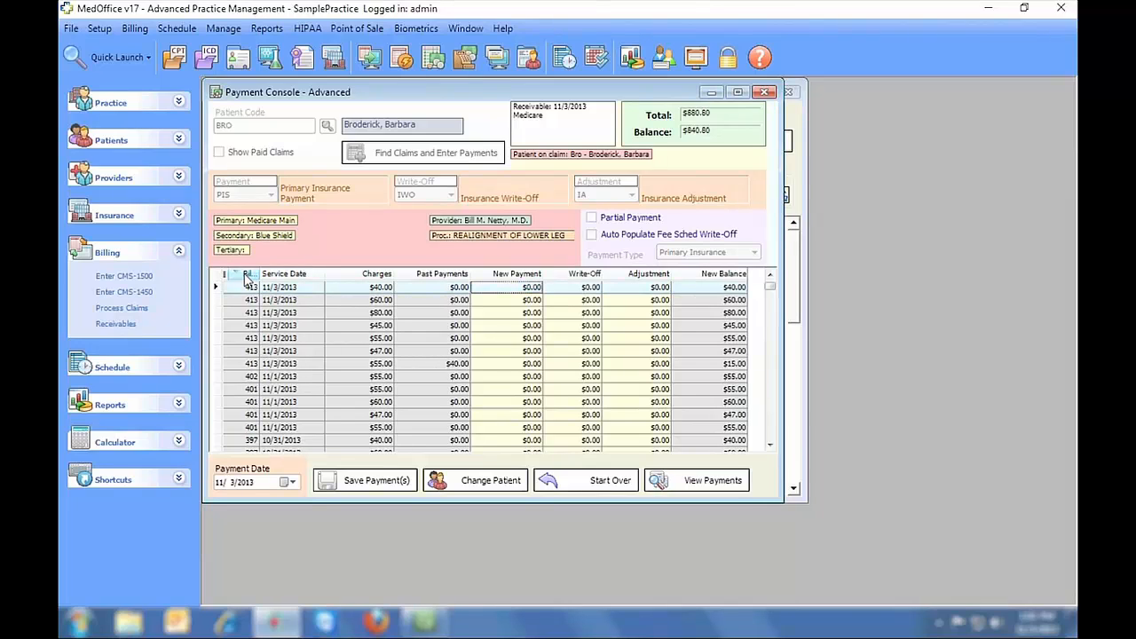
- Enter payments of $30, $50, $60, $35, $40 and $30 on claim 413's six lines, then close
{"action": "left_click", "coordinate": [515, 288]}
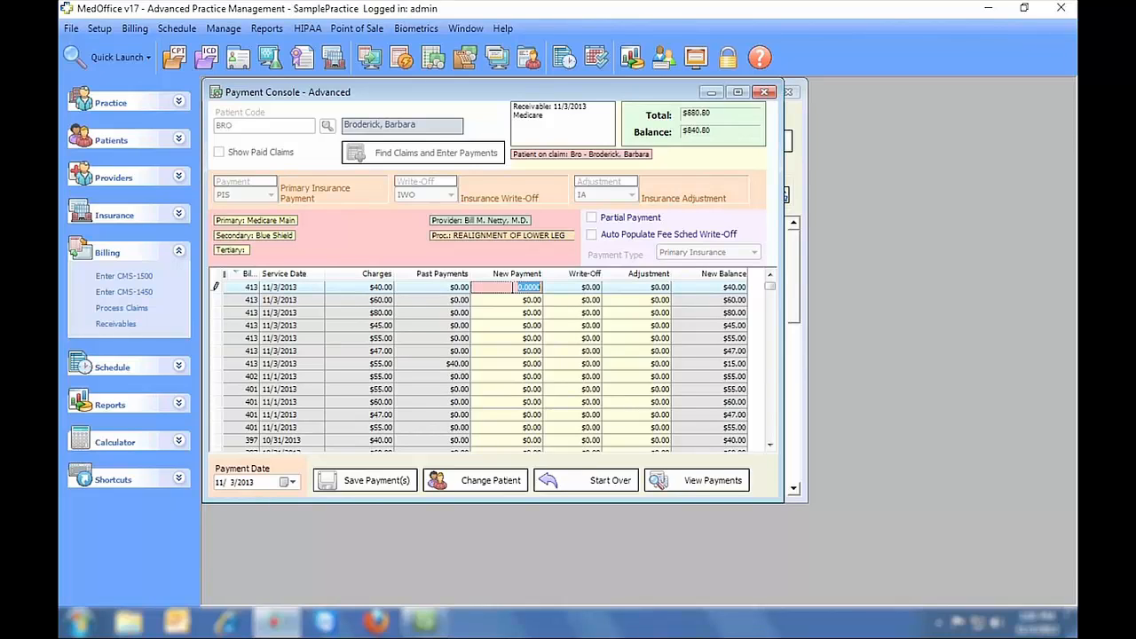
{"action": "type", "text": "30"}
{"action": "key", "text": "Return"}
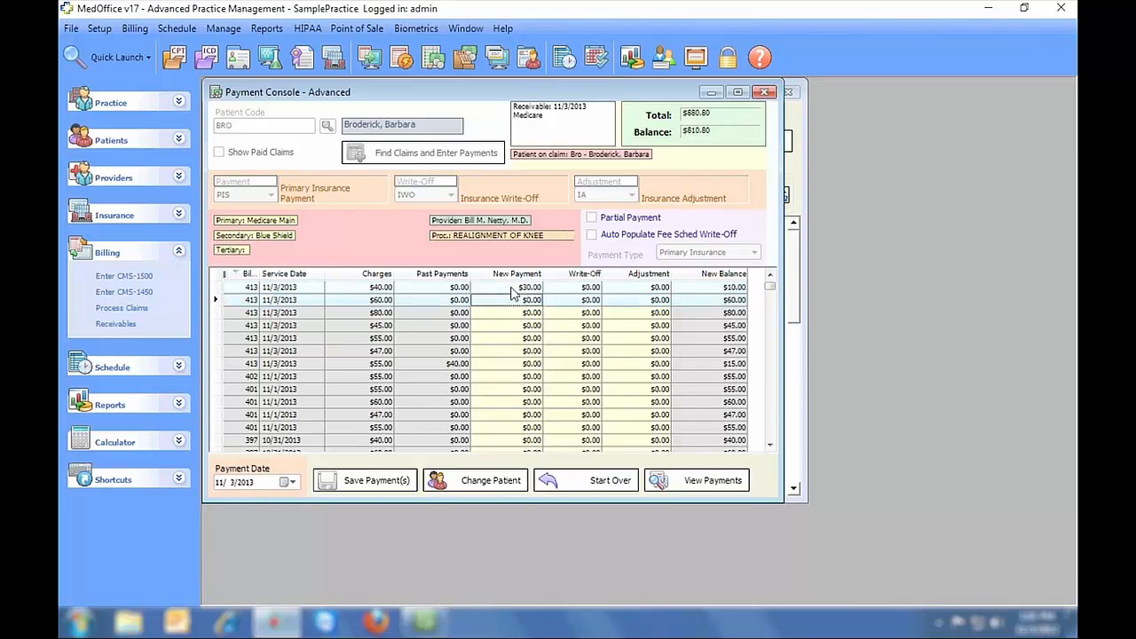
{"action": "type", "text": "50"}
{"action": "key", "text": "Return"}
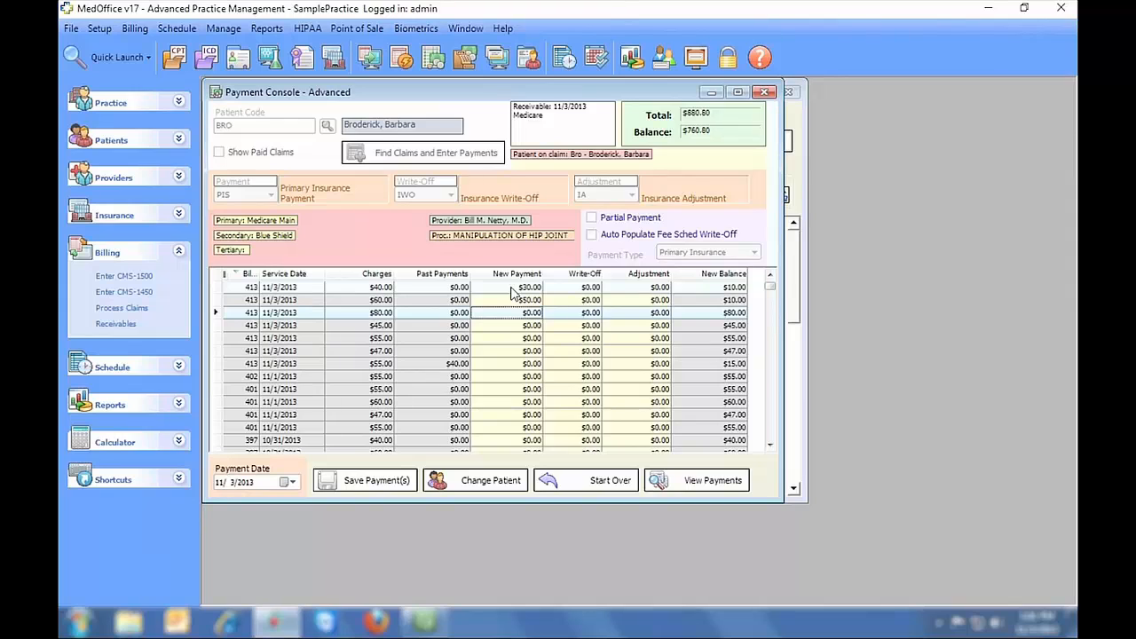
{"action": "type", "text": "60"}
{"action": "key", "text": "Return"}
{"action": "type", "text": "35"}
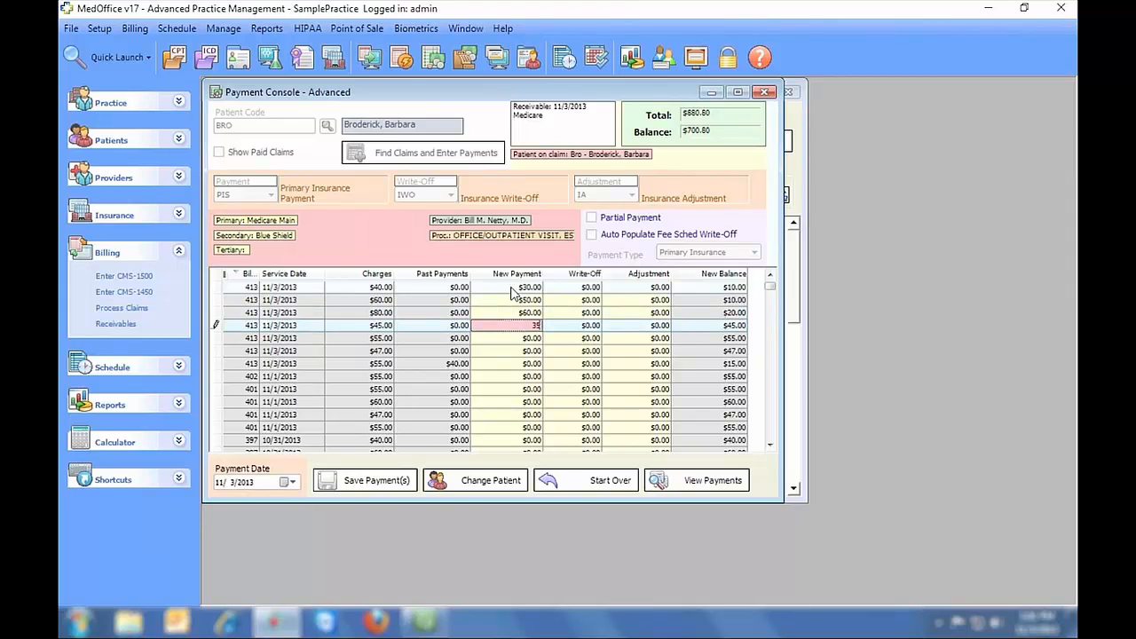
{"action": "key", "text": "Return"}
{"action": "type", "text": "40"}
{"action": "key", "text": "Return"}
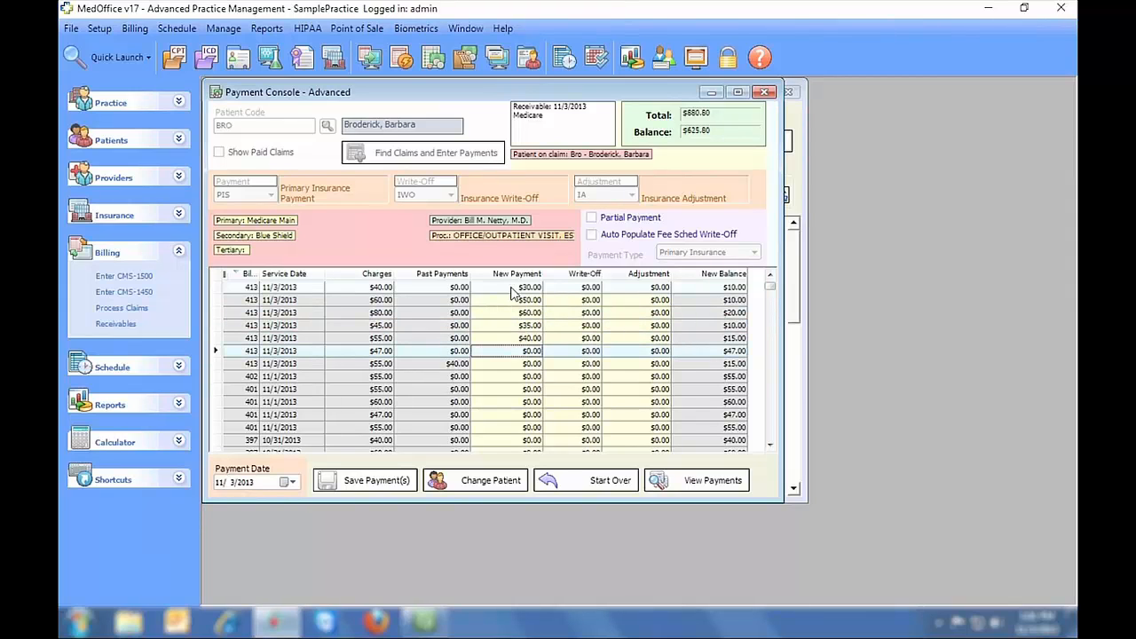
{"action": "type", "text": "30"}
{"action": "key", "text": "Return"}
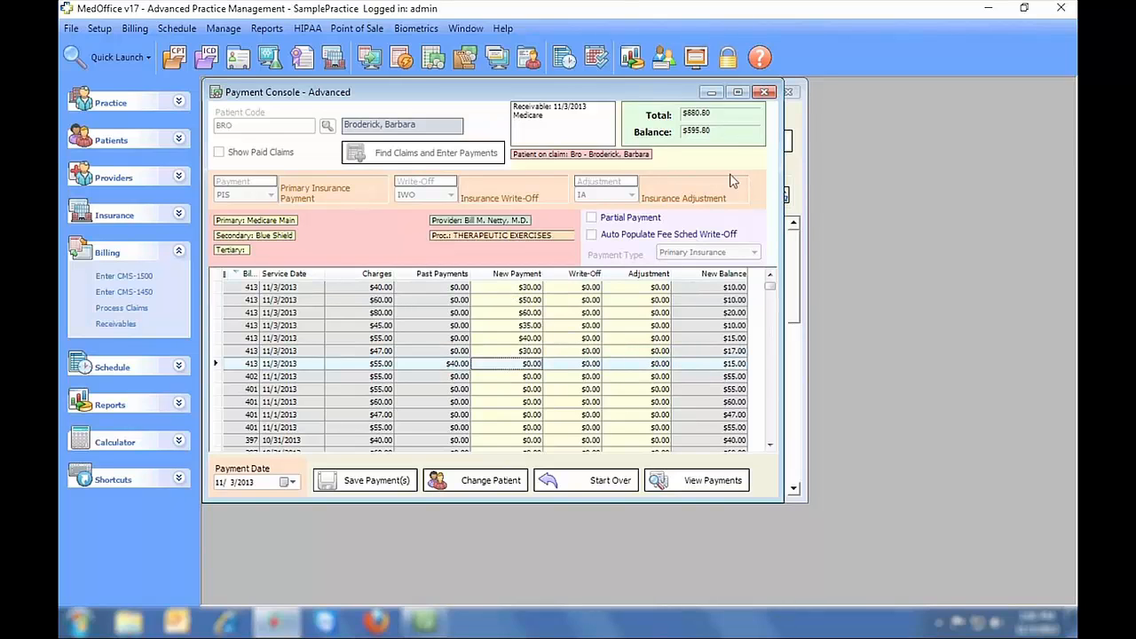
{"action": "left_click", "coordinate": [763, 92]}
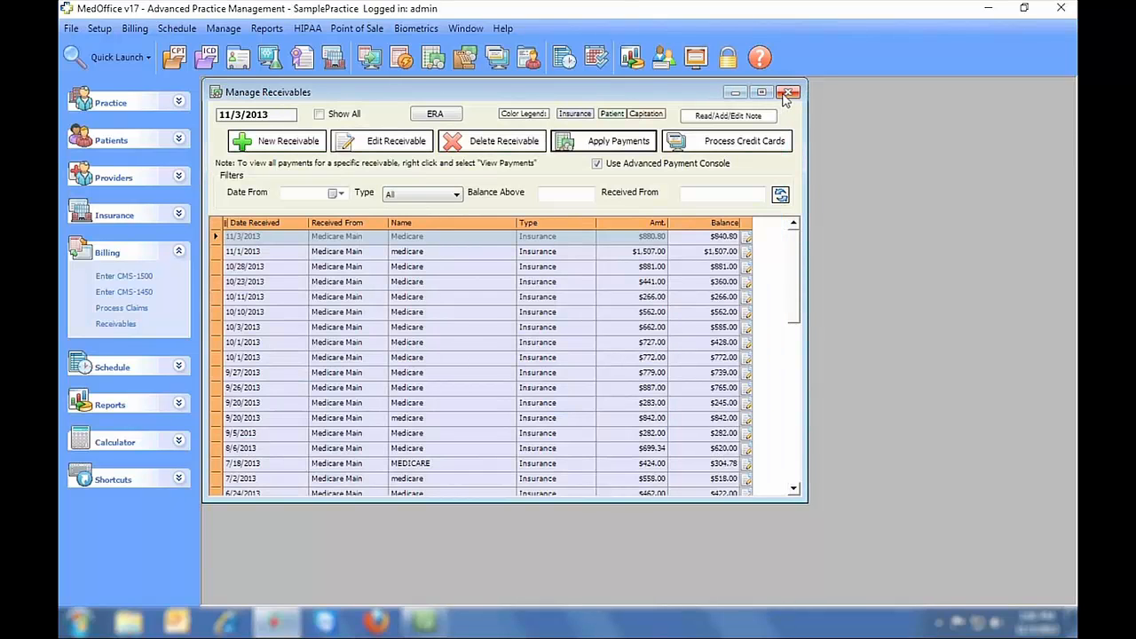
- Import the 6 KB .835 file from Documents\Sample ERAs and show its $771.64 AETNA ACH remittance
{"action": "left_click", "coordinate": [437, 118]}
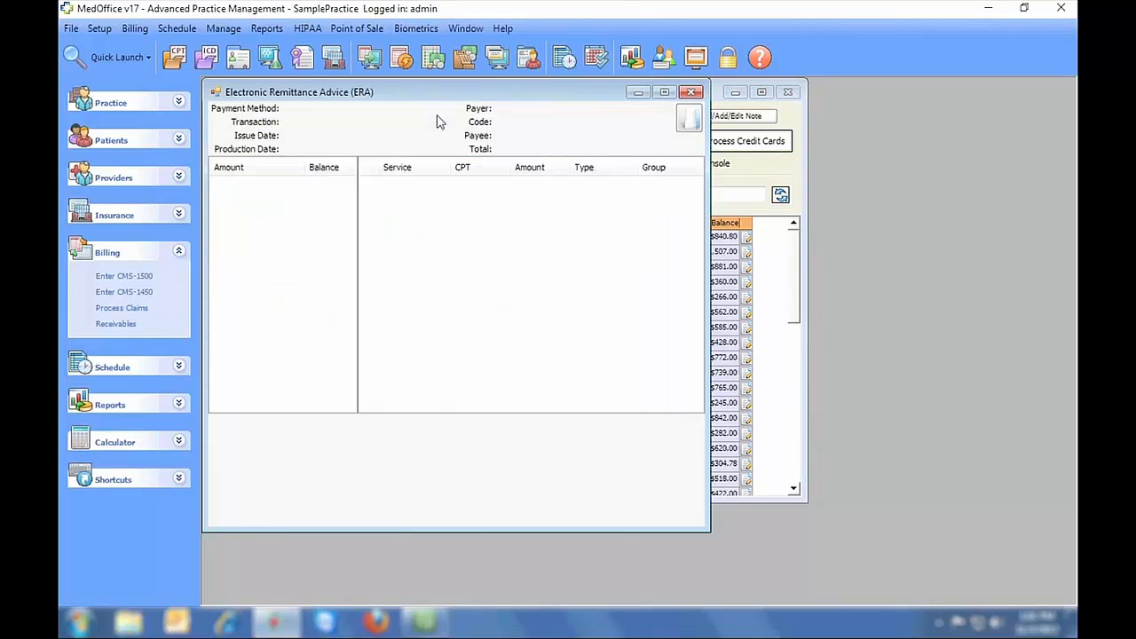
{"action": "left_click", "coordinate": [689, 118]}
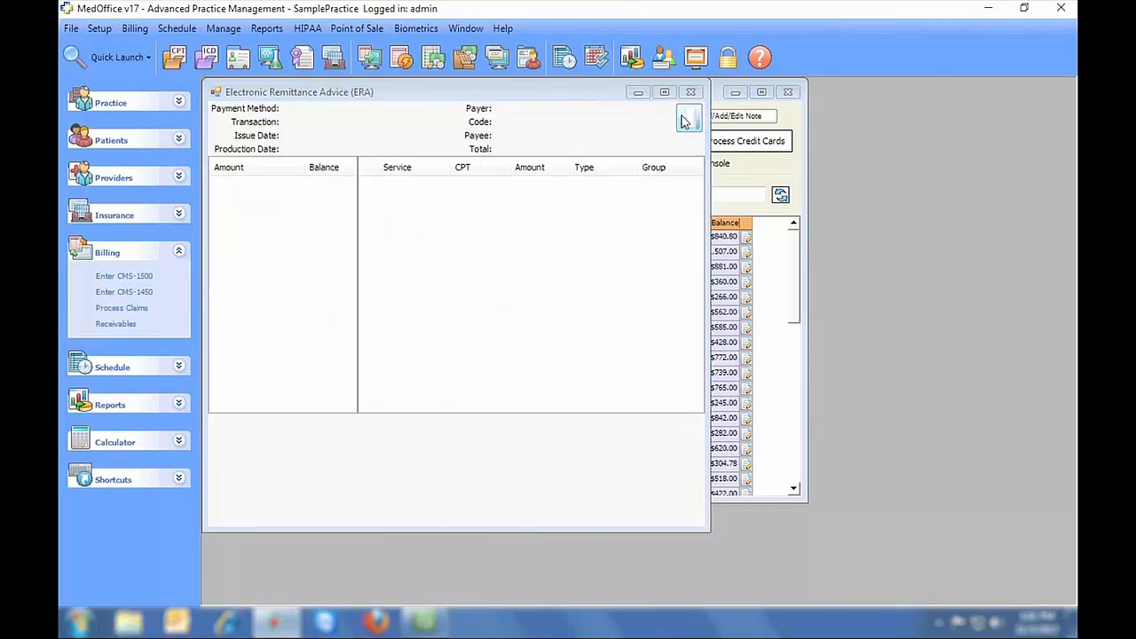
{"action": "left_click", "coordinate": [275, 280]}
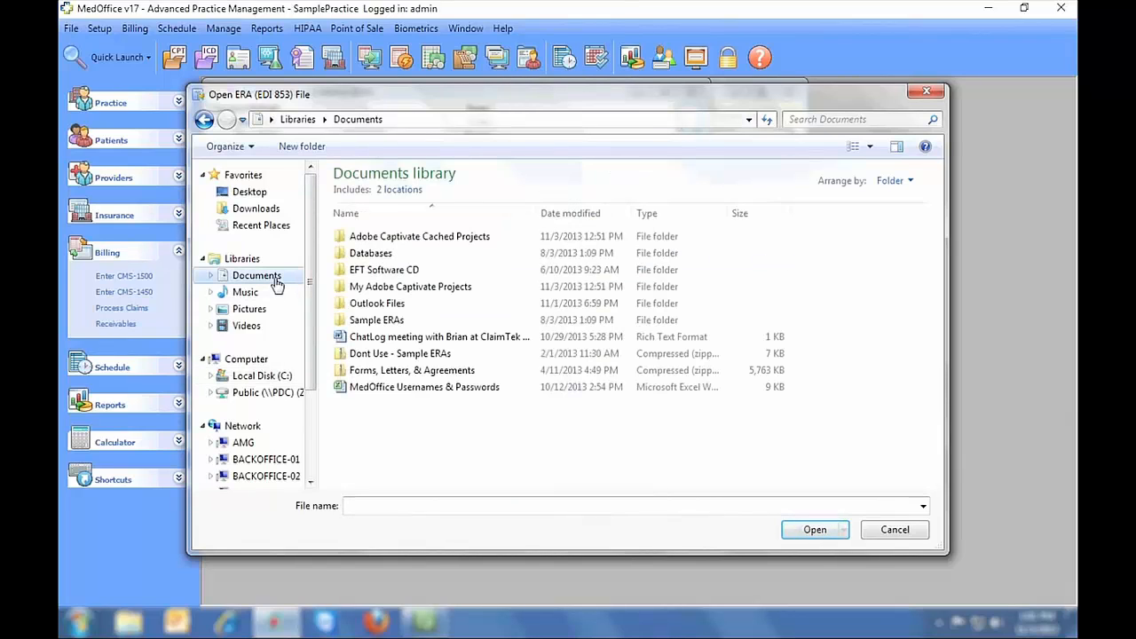
{"action": "double_click", "coordinate": [374, 321]}
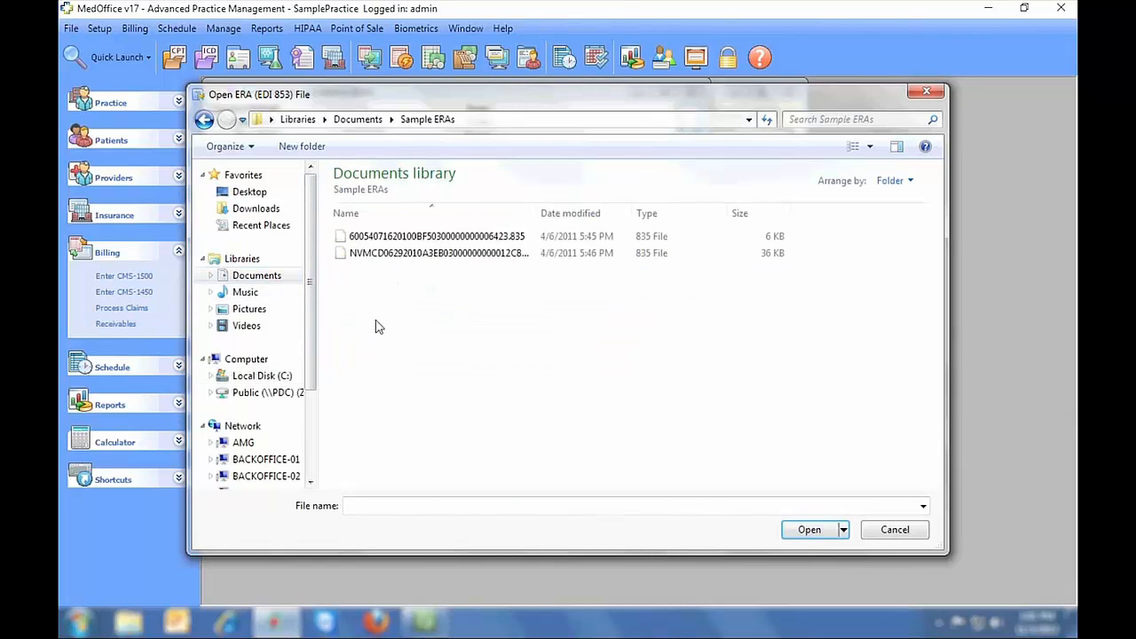
{"action": "left_click", "coordinate": [454, 238]}
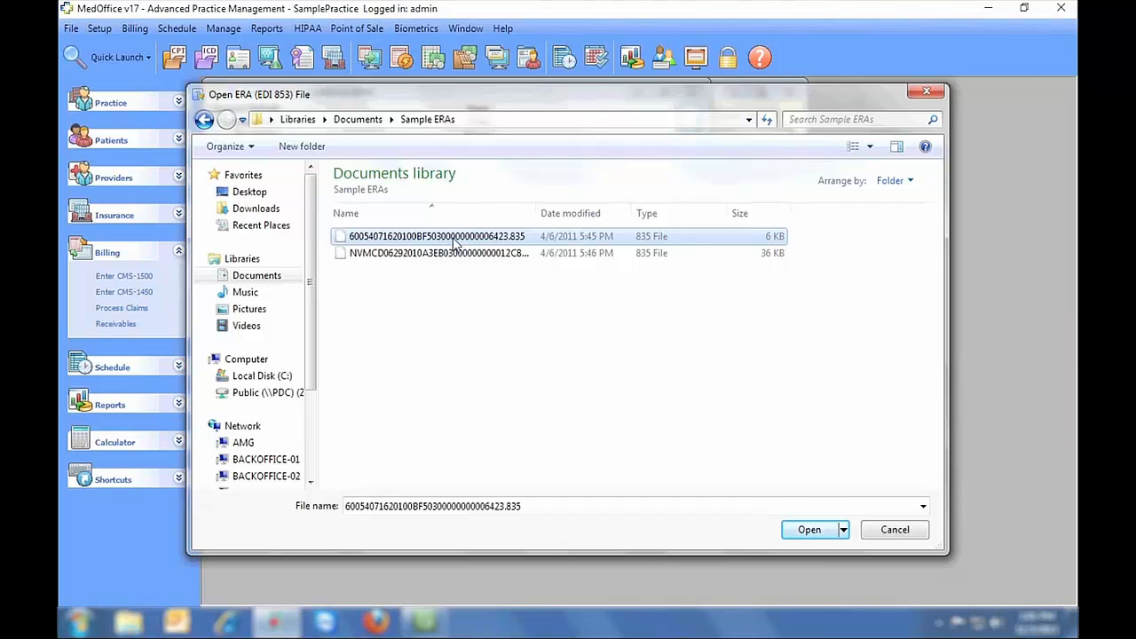
{"action": "double_click", "coordinate": [455, 242]}
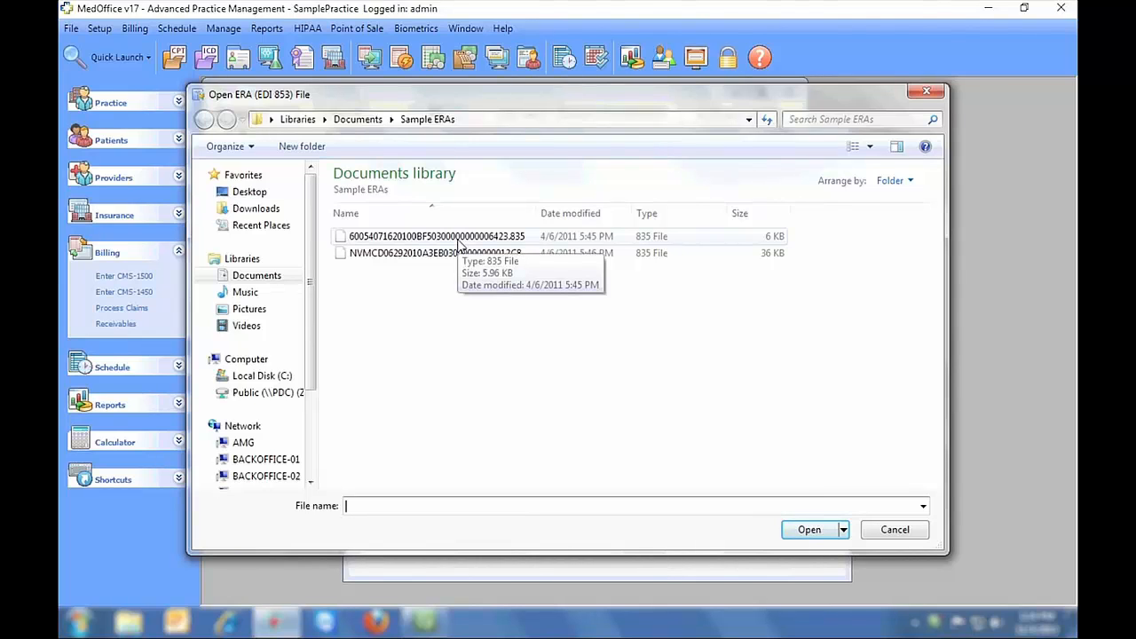
{"action": "double_click", "coordinate": [458, 240]}
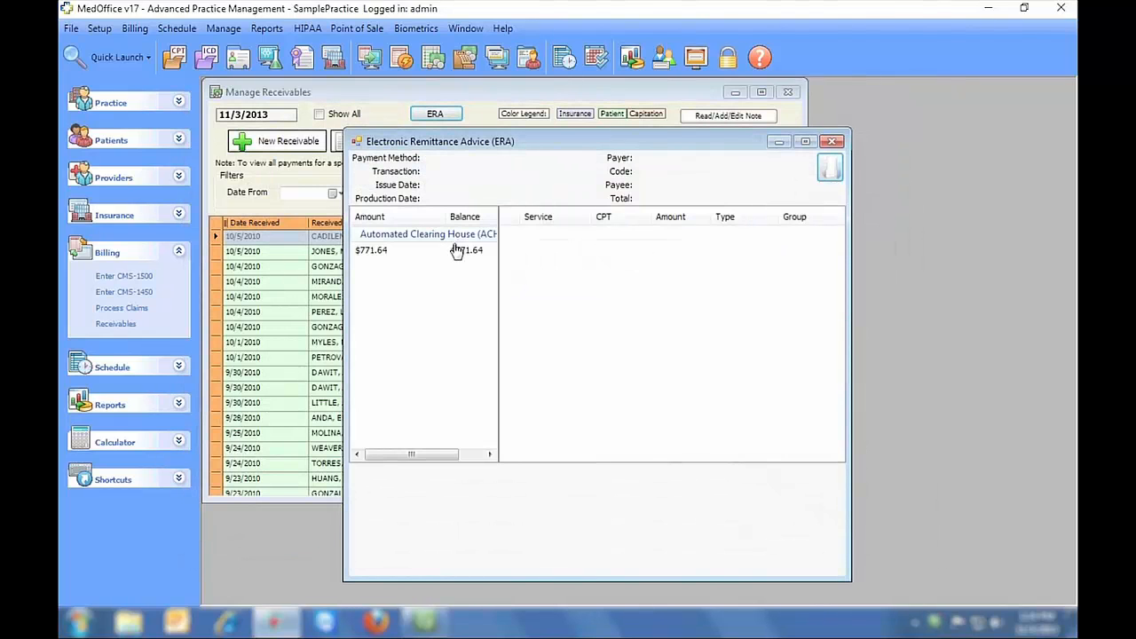
{"action": "left_click", "coordinate": [383, 255]}
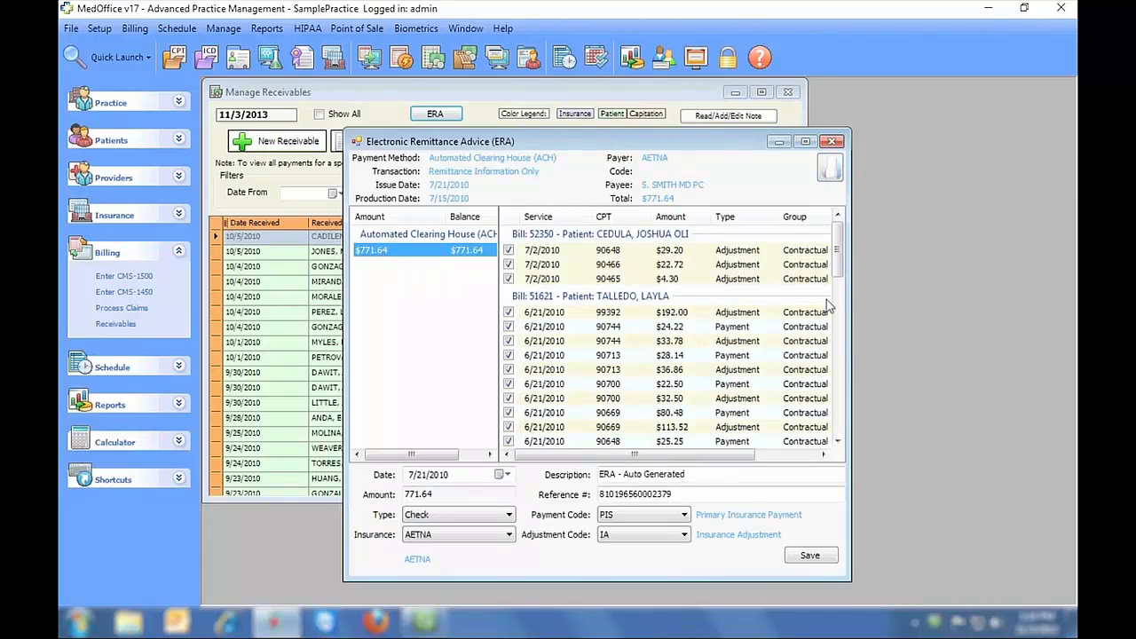
- Review the service lines: 90648 $29.20, 99392 $192.00, and 90744 $24.22 and $33.78
{"action": "mouse_move", "coordinate": [837, 253]}
{"action": "left_mouse_down"}
{"action": "mouse_move", "coordinate": [842, 408]}
{"action": "mouse_move", "coordinate": [843, 233]}
{"action": "left_mouse_up"}
{"action": "left_click", "coordinate": [618, 253]}
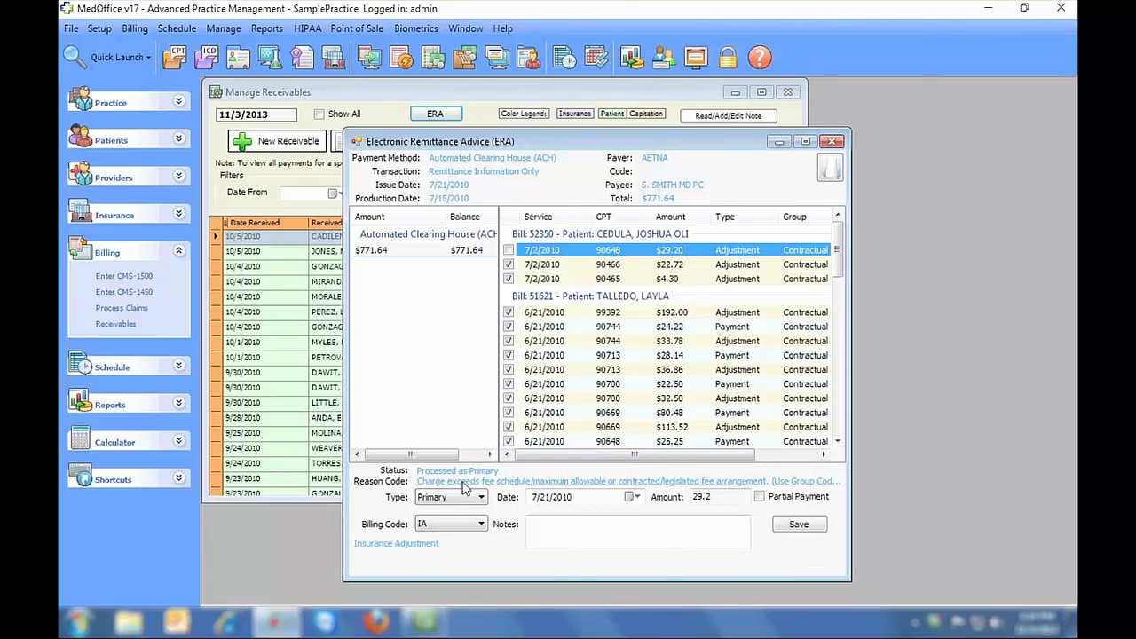
{"action": "left_click", "coordinate": [614, 316]}
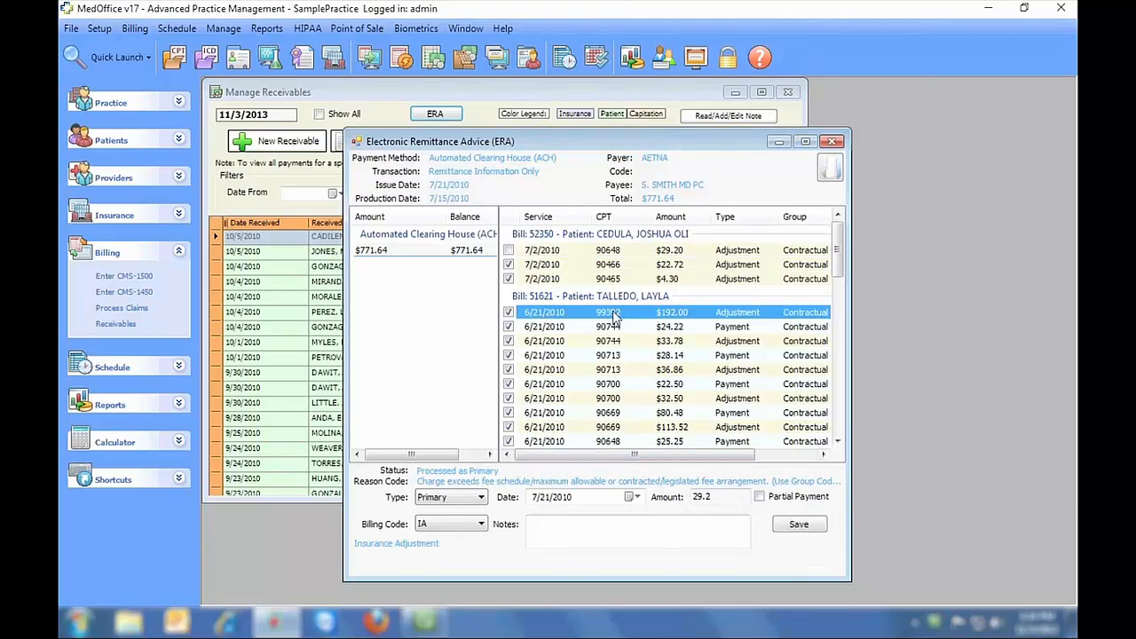
{"action": "left_click", "coordinate": [609, 326]}
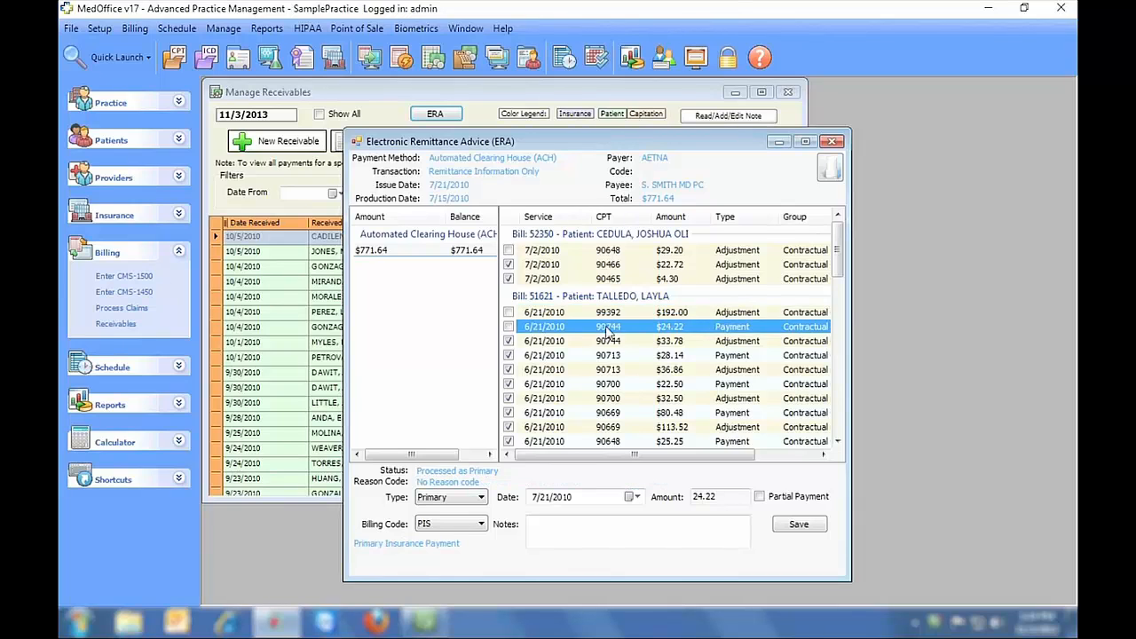
{"action": "left_click", "coordinate": [607, 341]}
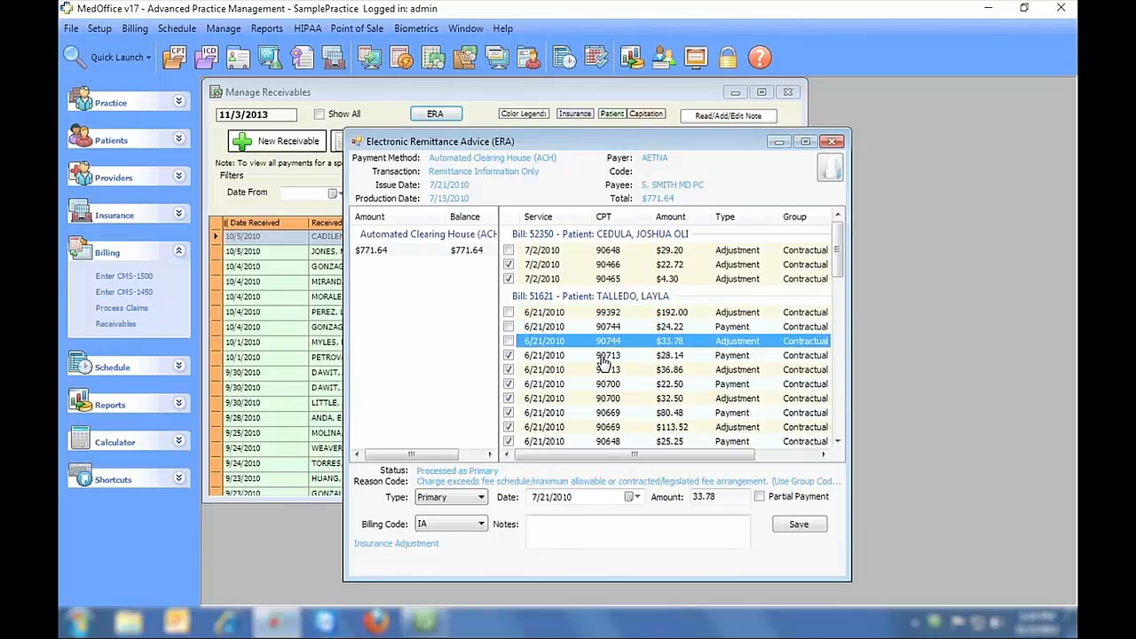
- Post the $771.64 AETNA payment so its balance reads $0.00
{"action": "left_click", "coordinate": [419, 251]}
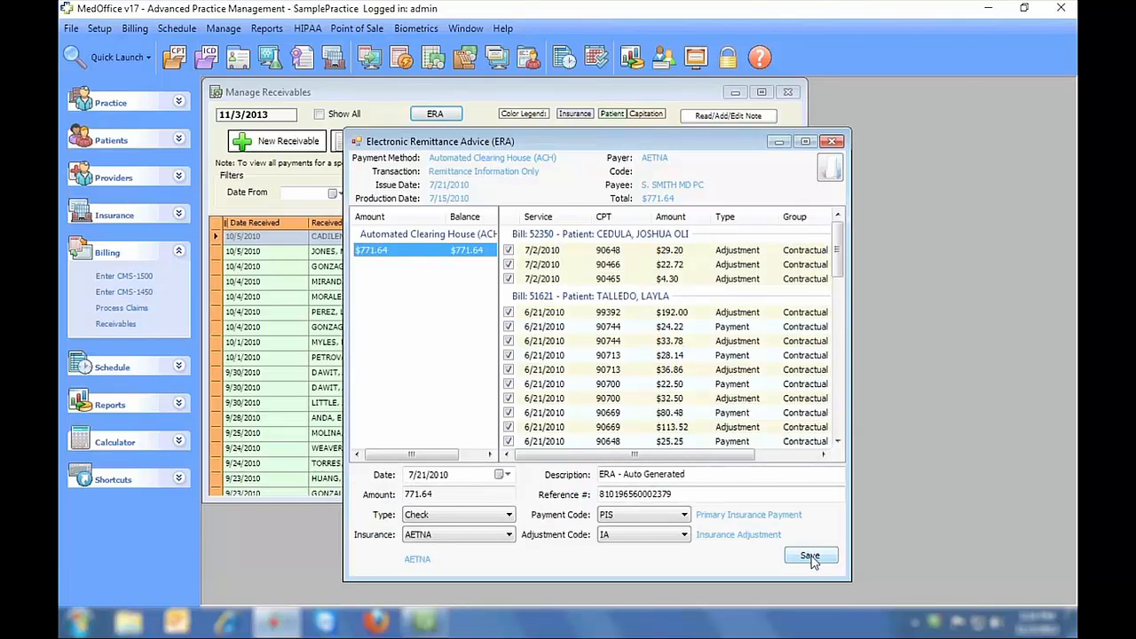
{"action": "left_click", "coordinate": [810, 556]}
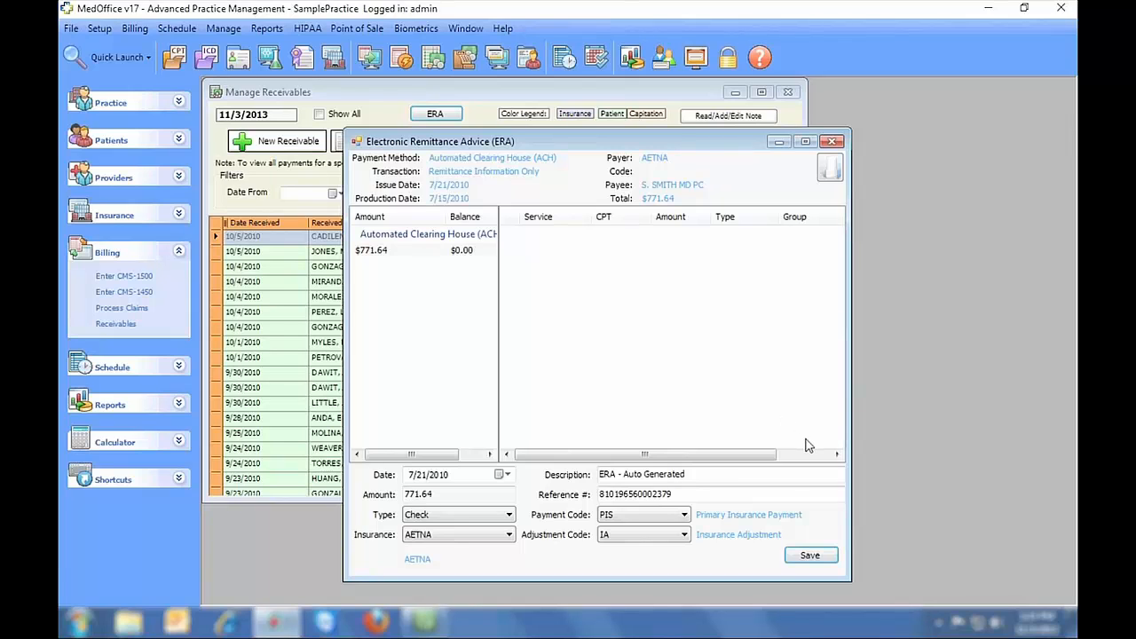
{"action": "left_click", "coordinate": [829, 172]}
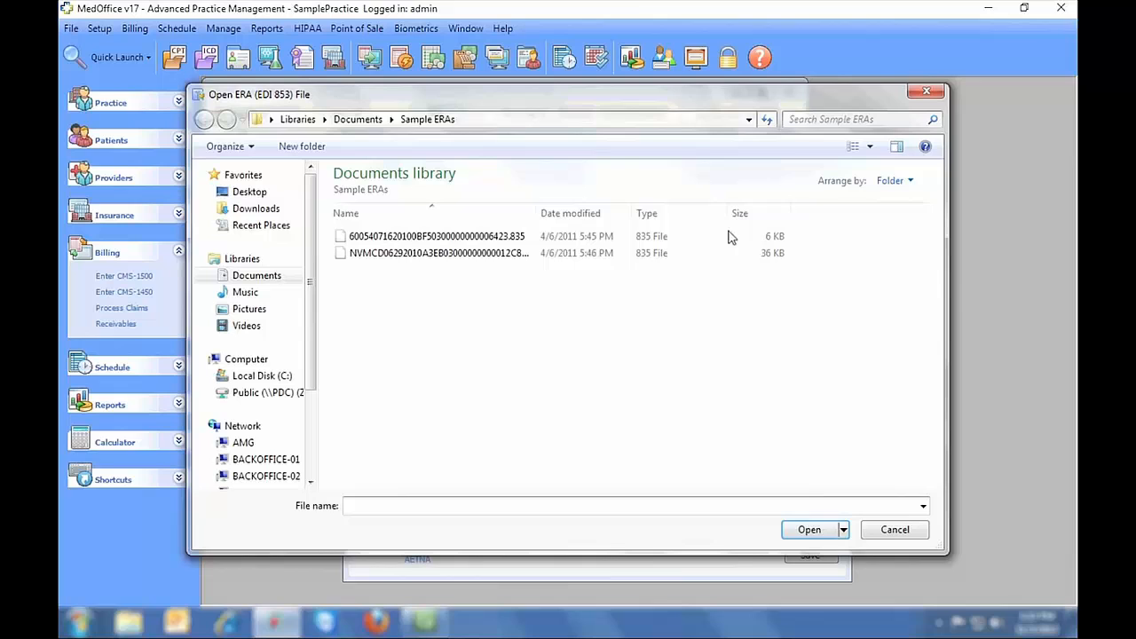
- Load the second Sample ERAs 835 file and post its $3,906.49 NV Medicaid payment, leaving $194.60
{"action": "double_click", "coordinate": [500, 254]}
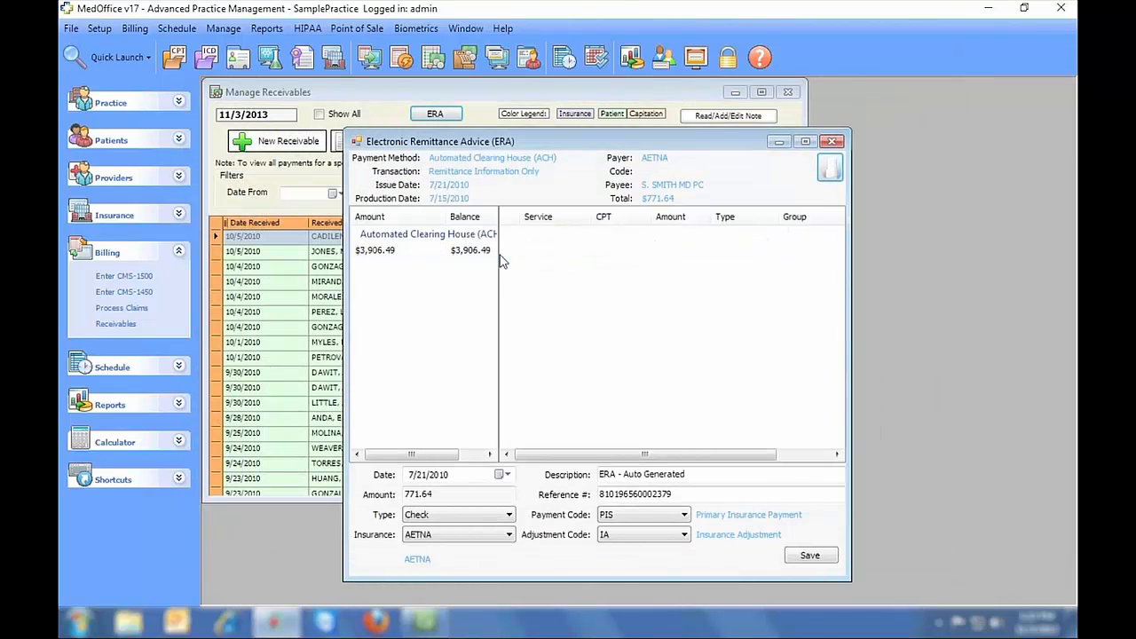
{"action": "left_click", "coordinate": [422, 252]}
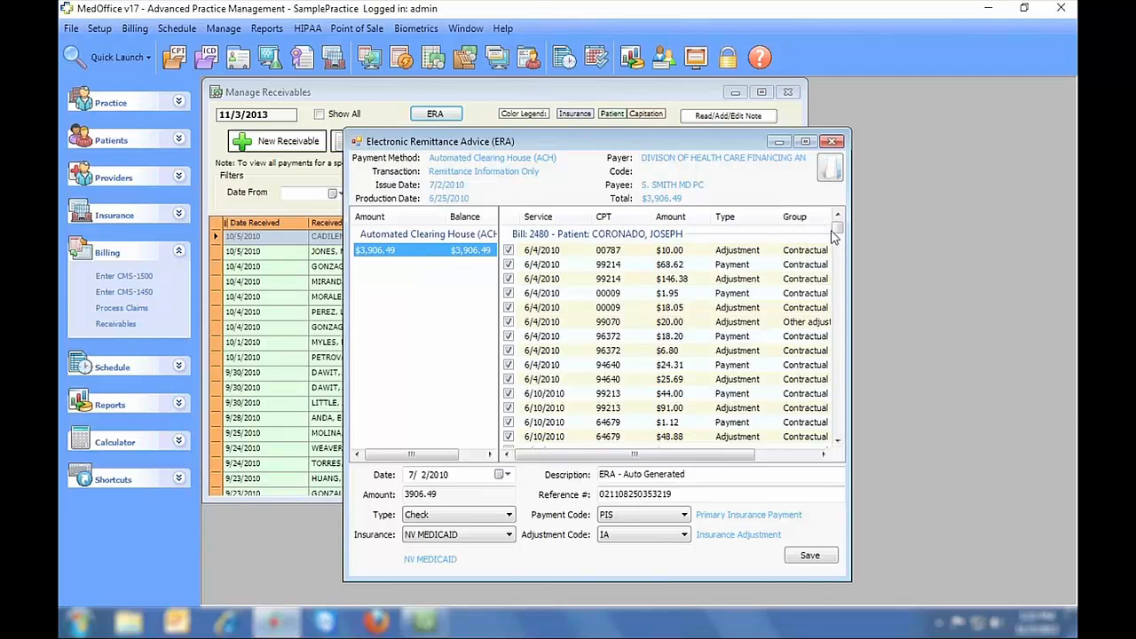
{"action": "left_click_drag", "start_coordinate": [834, 233], "coordinate": [835, 428]}
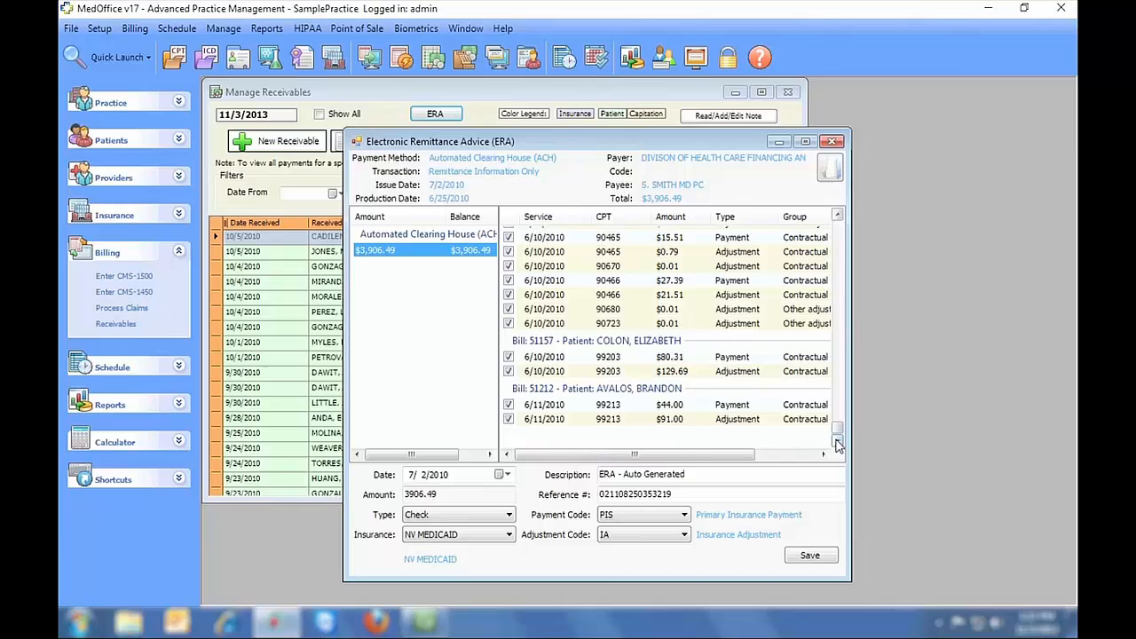
{"action": "left_click", "coordinate": [827, 555]}
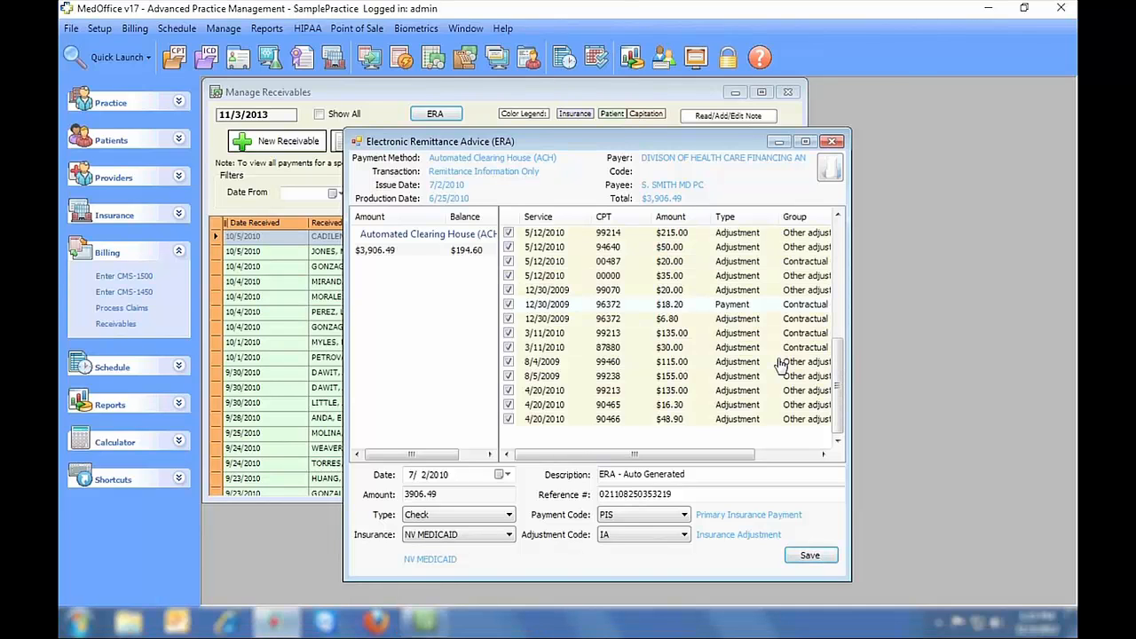
{"action": "left_click_drag", "start_coordinate": [839, 386], "coordinate": [845, 266]}
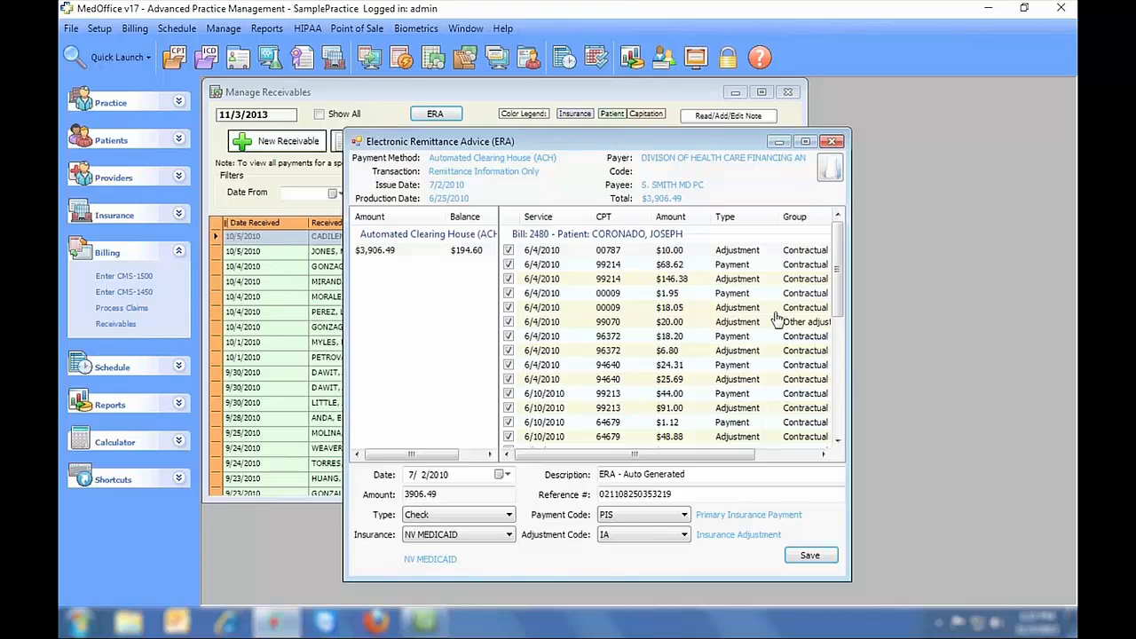
- Close the ERA viewer, delete the AETNA 8/4/2010 $1,078.09 receivable, and close Manage Receivables
{"action": "left_click", "coordinate": [832, 142]}
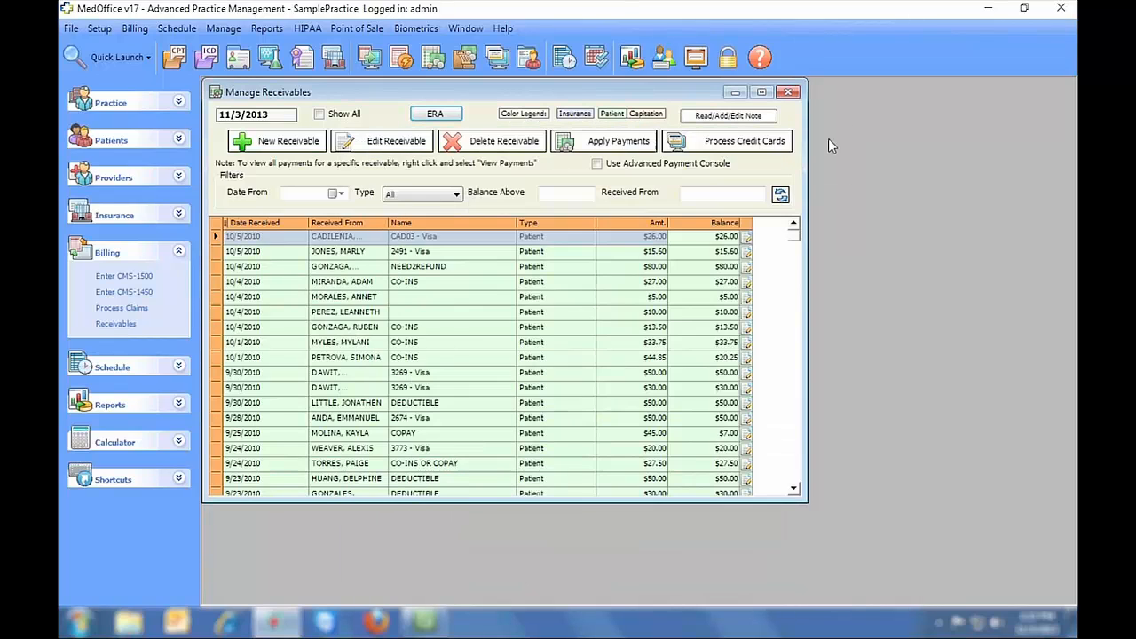
{"action": "left_click", "coordinate": [652, 222]}
{"action": "left_click", "coordinate": [652, 223]}
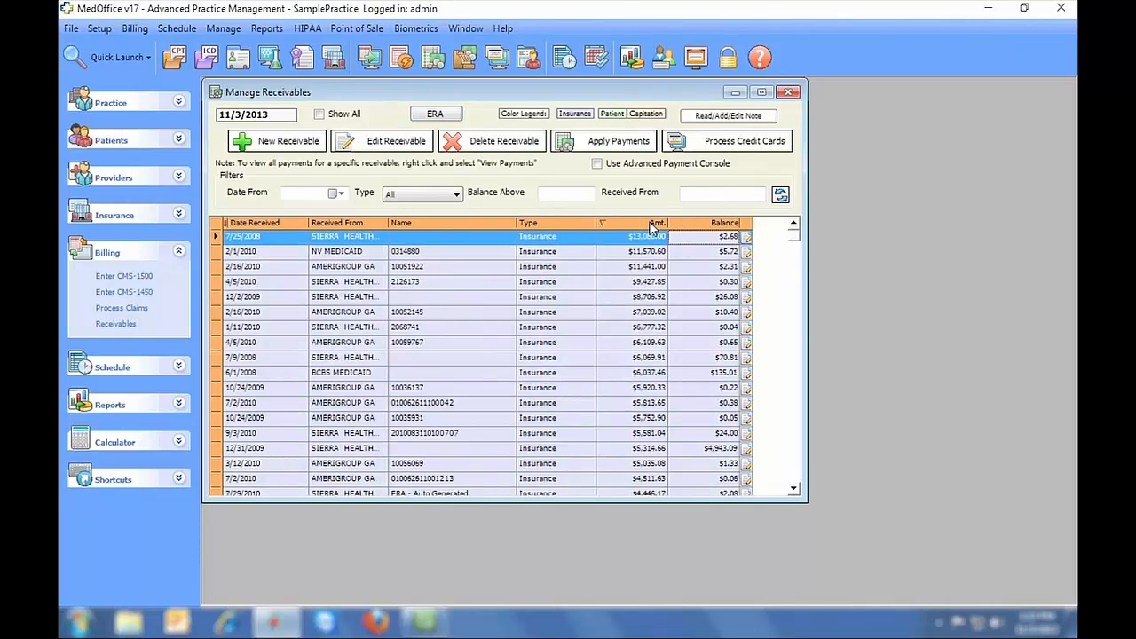
{"action": "left_click_drag", "start_coordinate": [792, 233], "coordinate": [792, 287]}
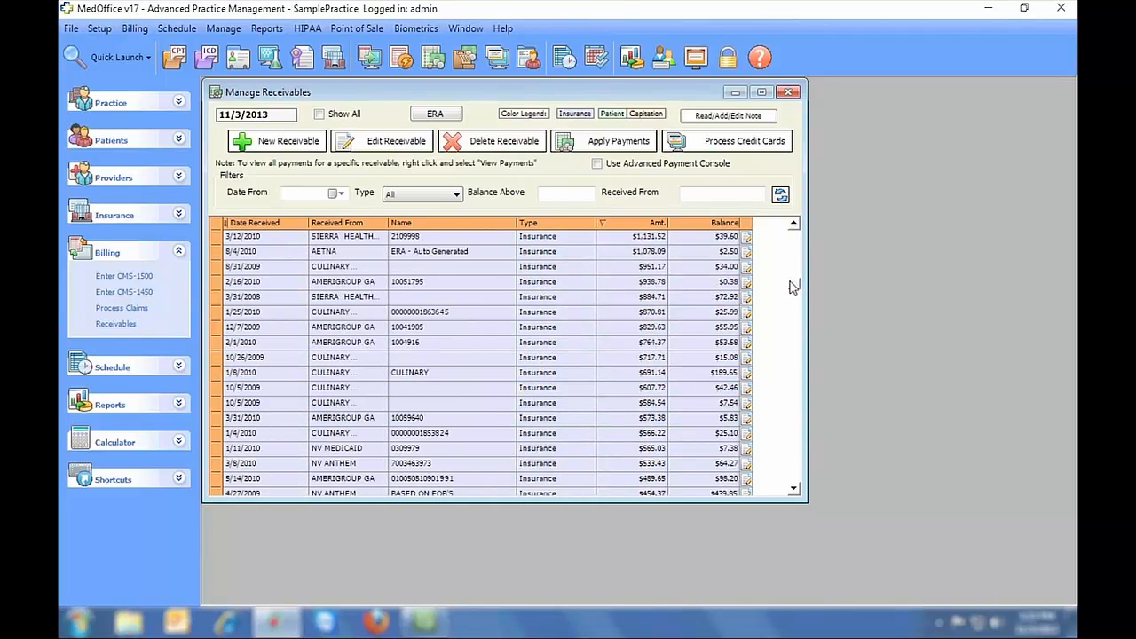
{"action": "left_click", "coordinate": [486, 253]}
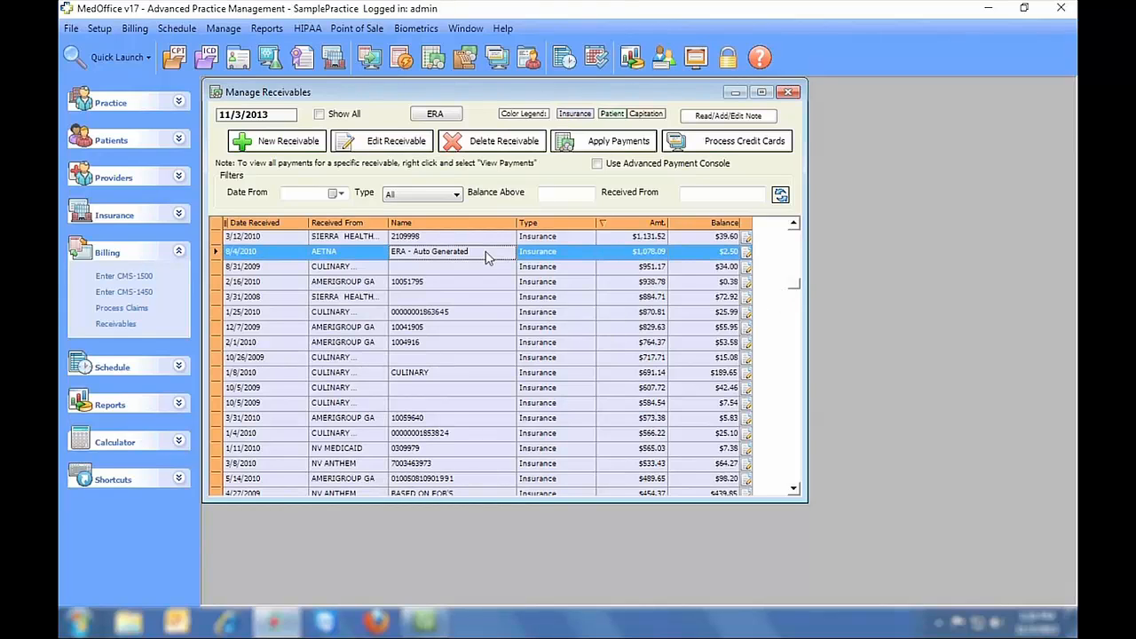
{"action": "left_click", "coordinate": [502, 142]}
{"action": "left_click", "coordinate": [559, 371]}
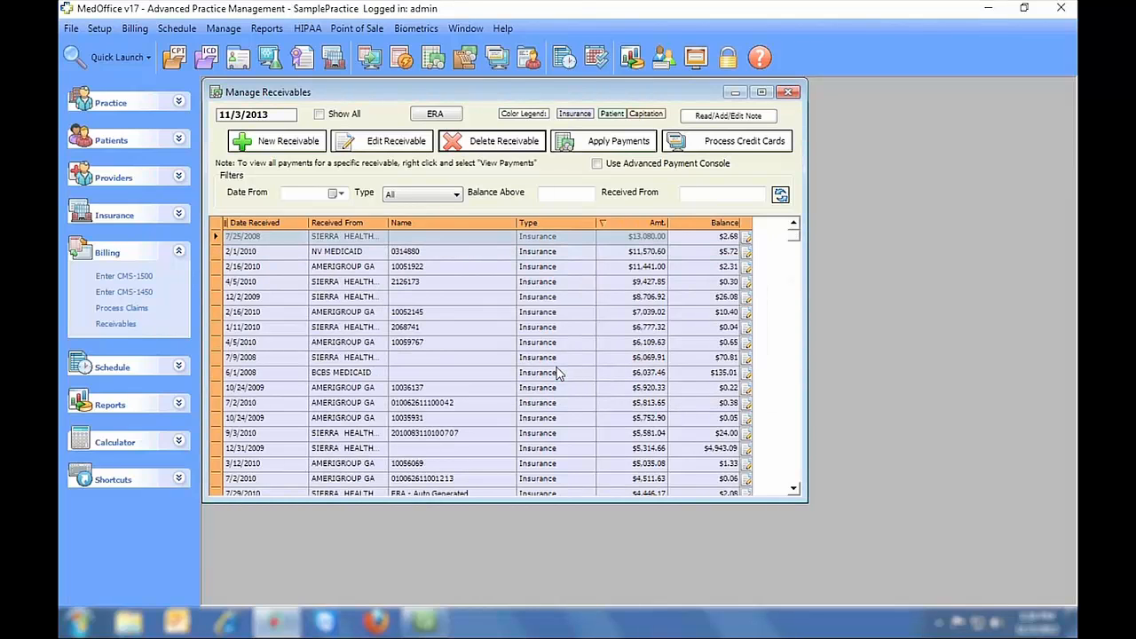
{"action": "left_click", "coordinate": [788, 92]}
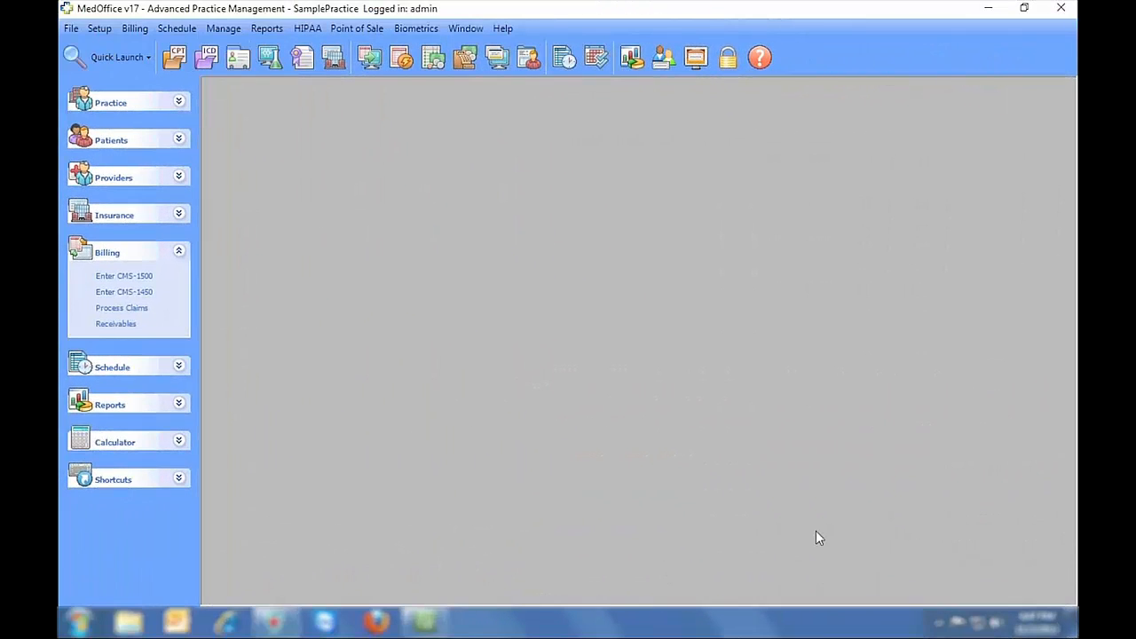
- Add and save statement group 'October' with billing dates 10/01/2013 to 10/31/2013
{"action": "left_click", "coordinate": [401, 57]}
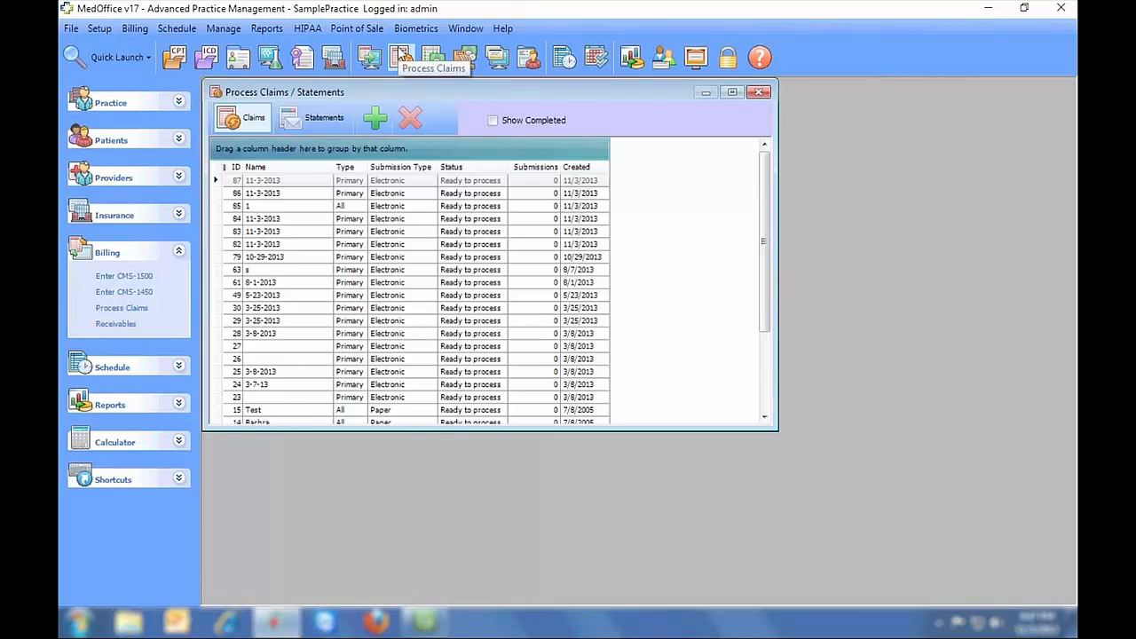
{"action": "left_click", "coordinate": [319, 117]}
{"action": "left_click", "coordinate": [371, 117]}
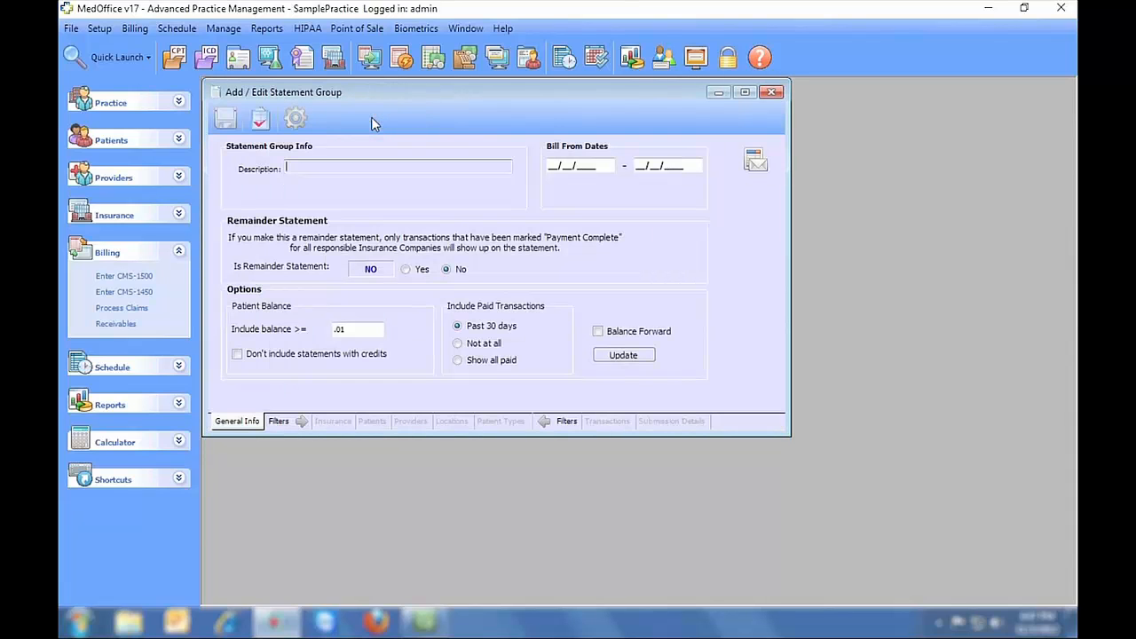
{"action": "type", "text": "October"}
{"action": "key", "text": "Tab"}
{"action": "type", "text": "10/01/"}
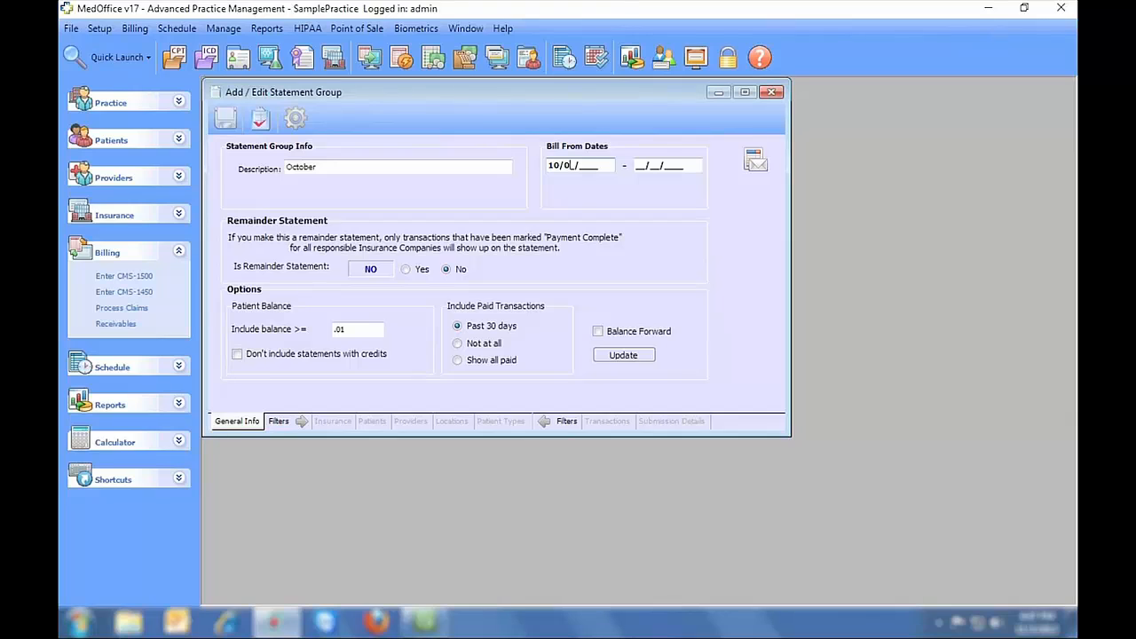
{"action": "type", "text": "2013"}
{"action": "key", "text": "Tab"}
{"action": "type", "text": "10/31/2013"}
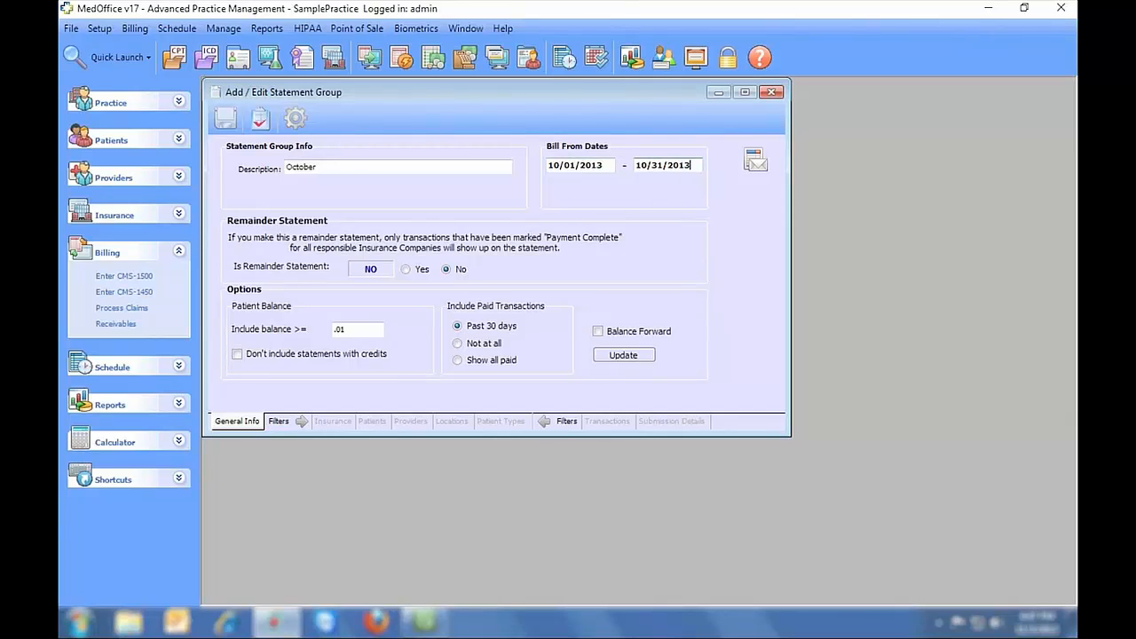
{"action": "left_click", "coordinate": [229, 119]}
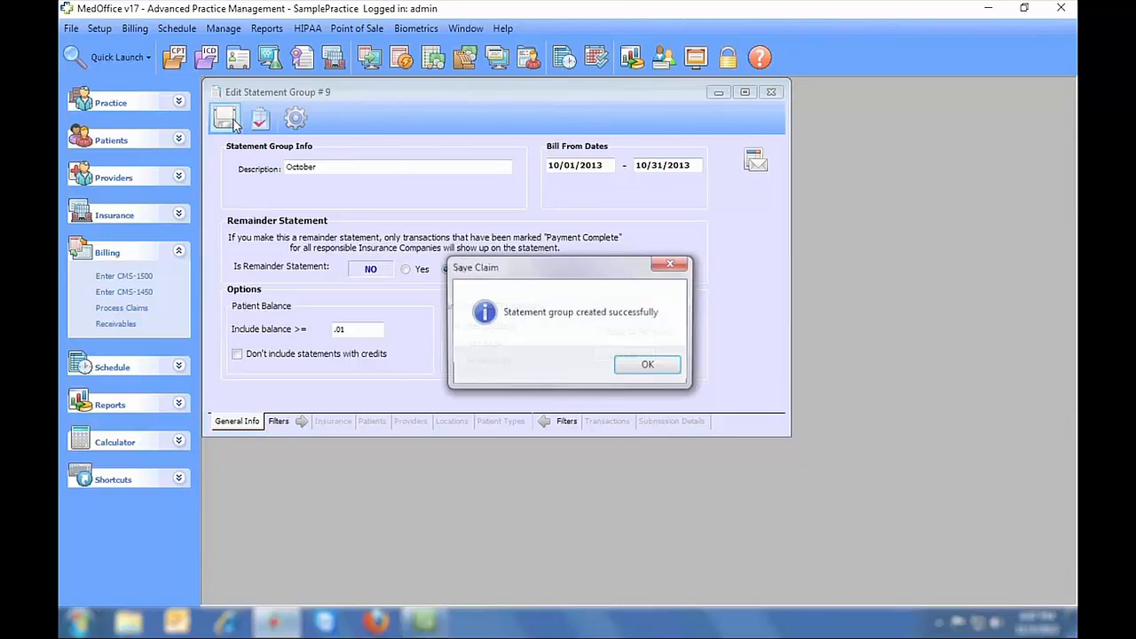
{"action": "left_click", "coordinate": [647, 367]}
- Load the 328 matching transactions ($17,118.32) into group #9 and bring up Custom Statements printing
{"action": "left_click", "coordinate": [607, 420]}
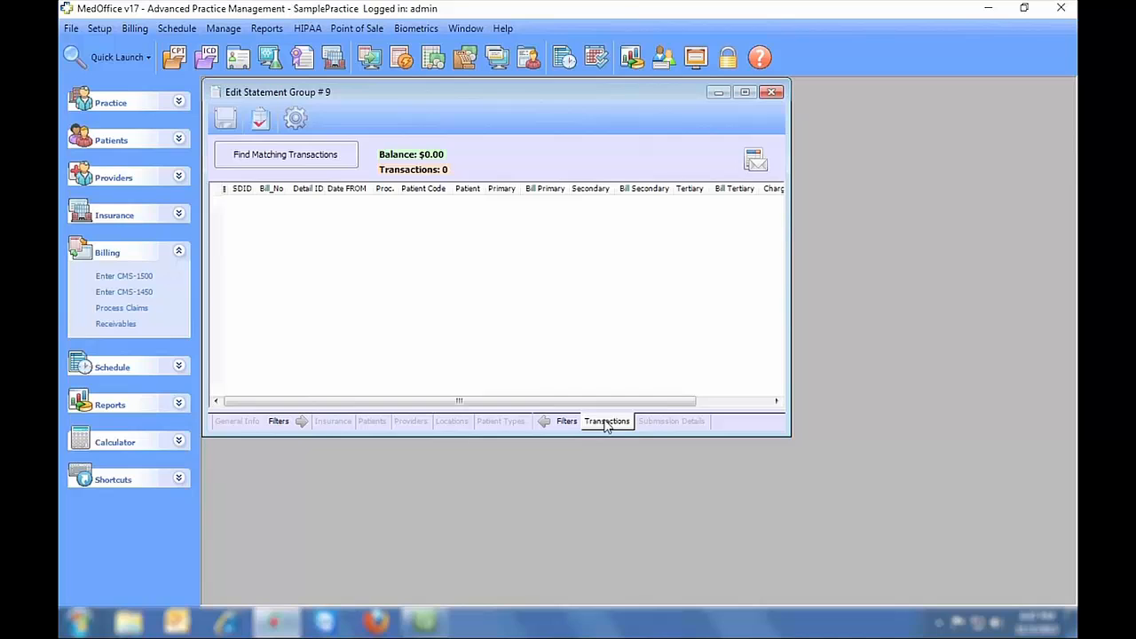
{"action": "left_click", "coordinate": [286, 156]}
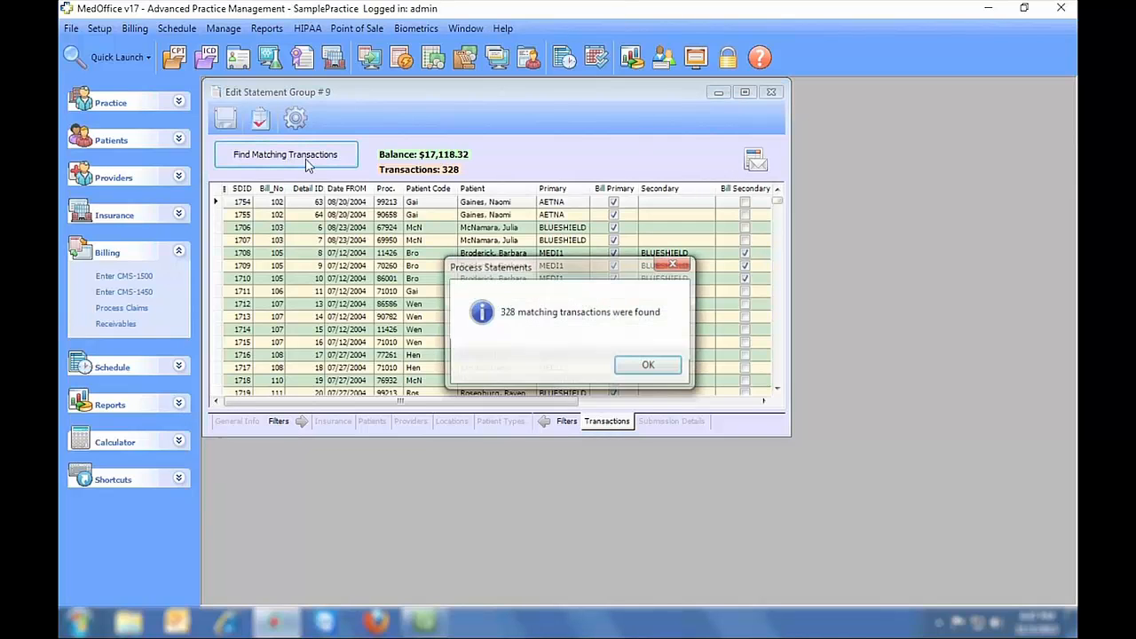
{"action": "left_click", "coordinate": [664, 370]}
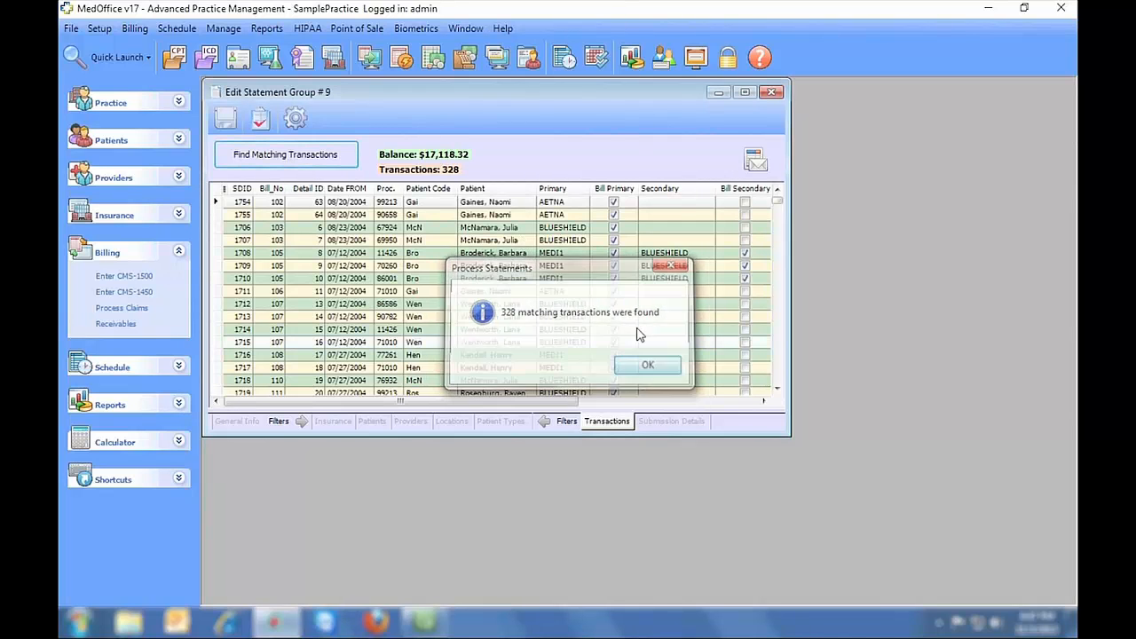
{"action": "left_click", "coordinate": [296, 120]}
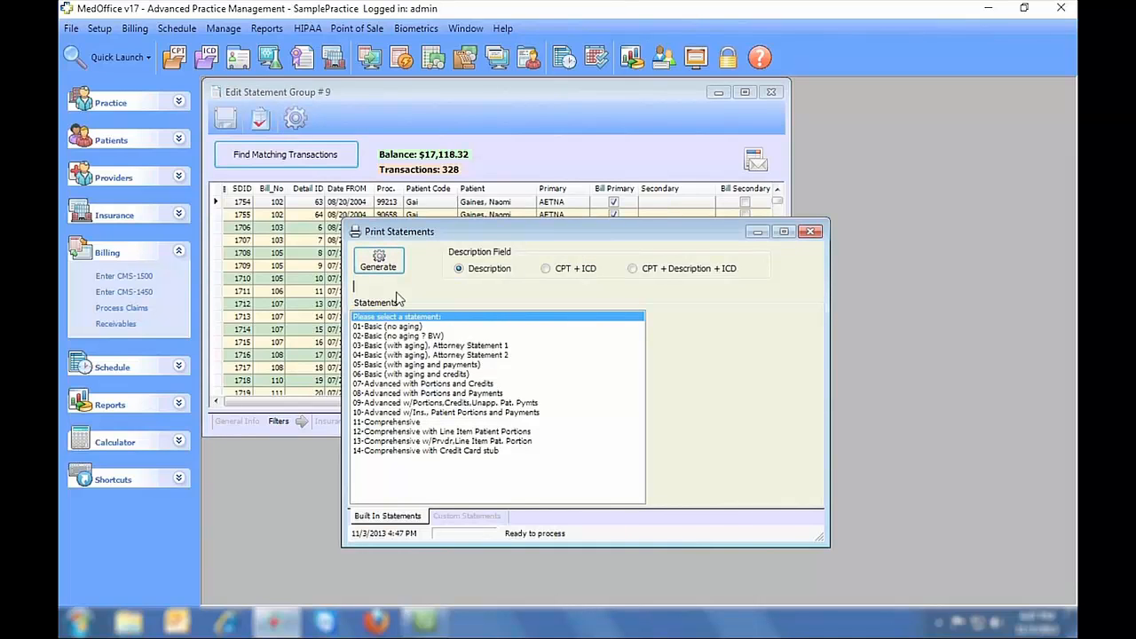
{"action": "left_click", "coordinate": [467, 516]}
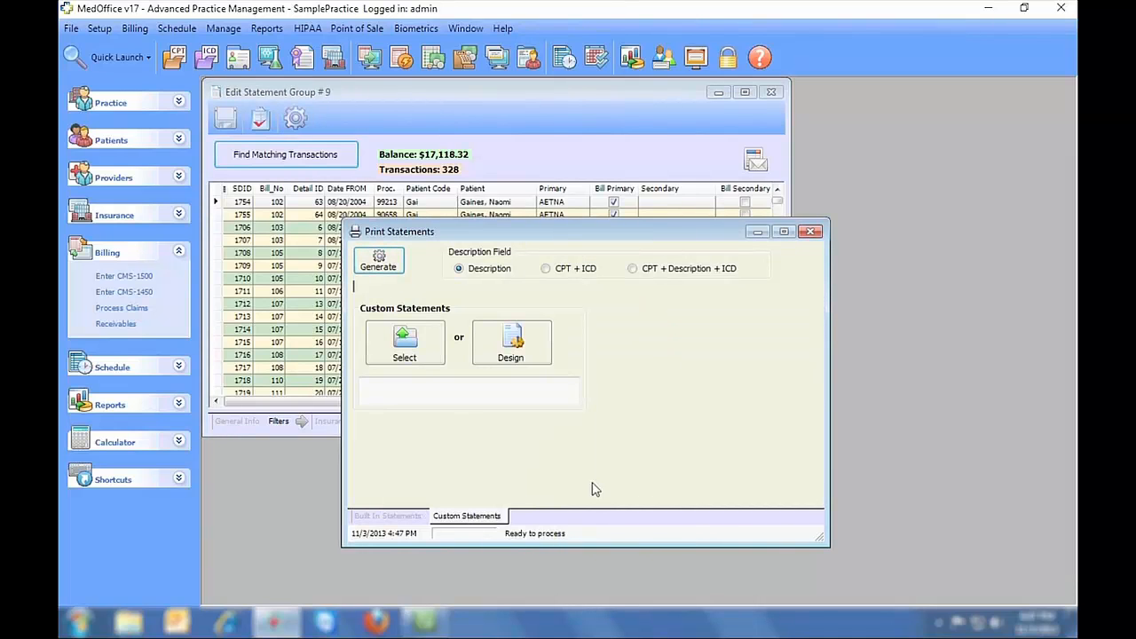